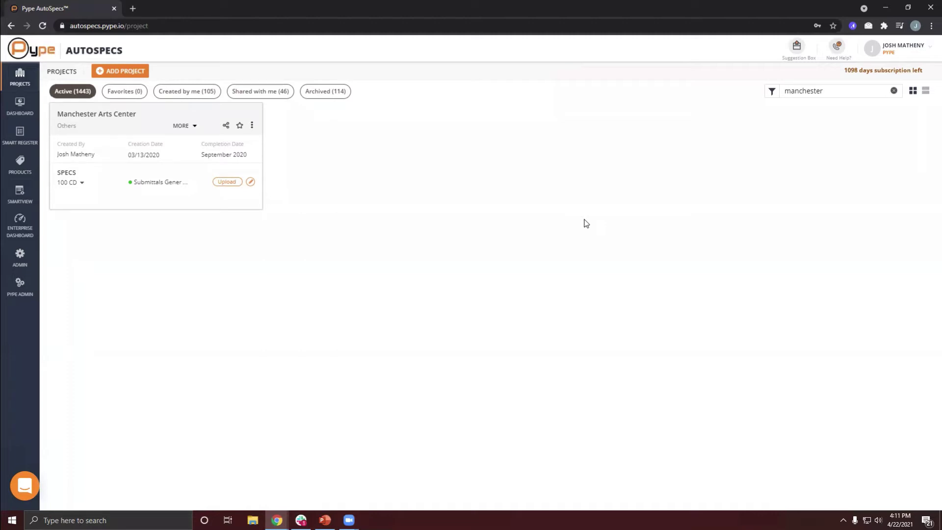
Sign out of the account and sign back in with the saved credentials
click(894, 55)
click(860, 215)
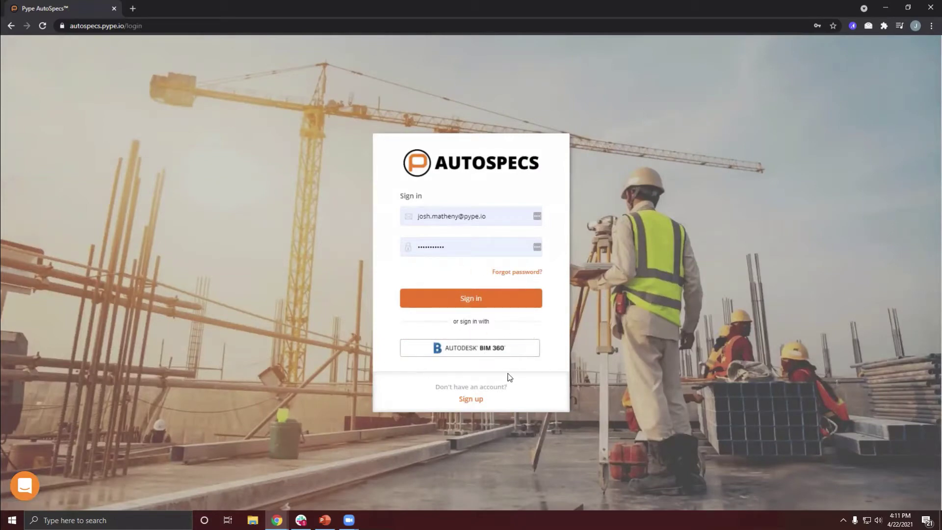
click(495, 300)
Search the active projects for "manchester"
click(807, 93)
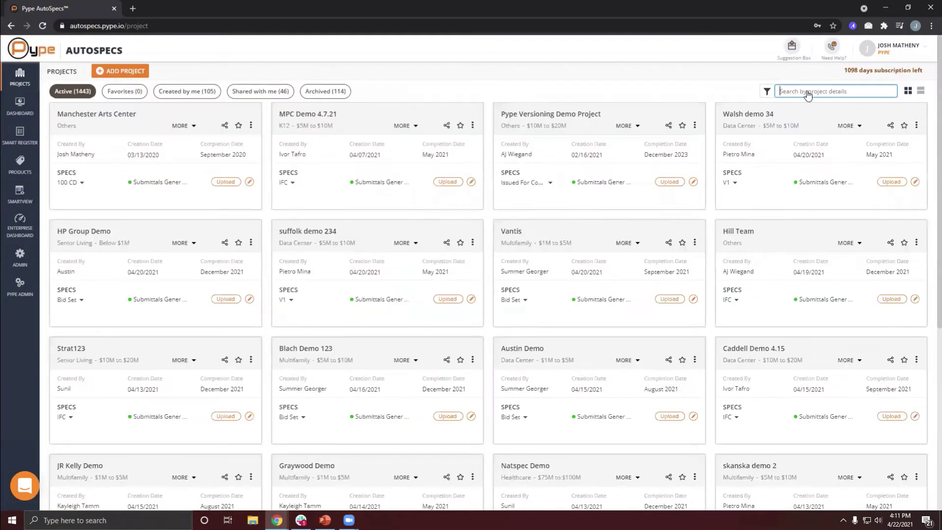
text(manc)
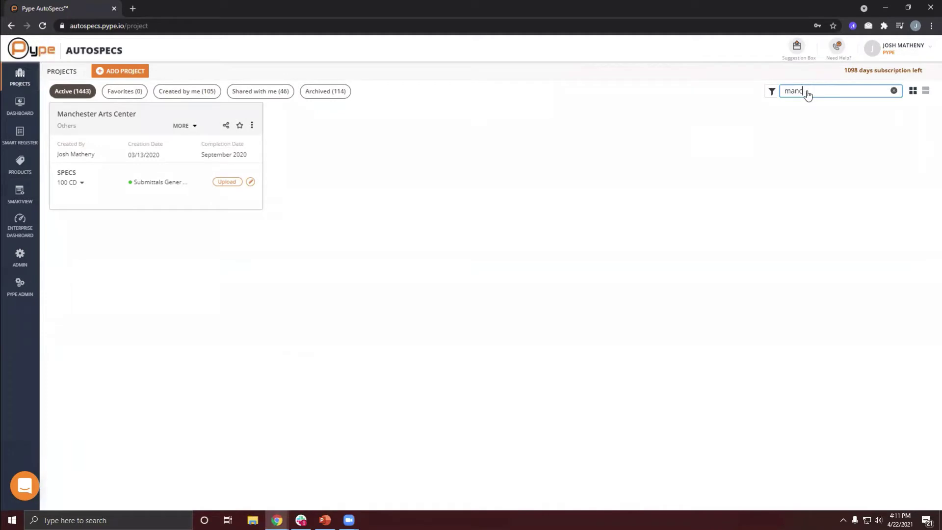
text(hester)
click(482, 190)
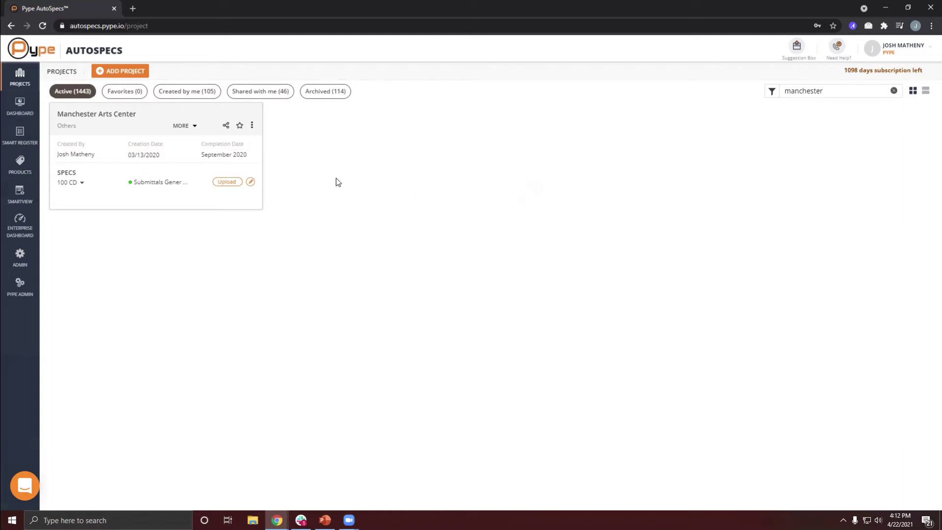
click(122, 72)
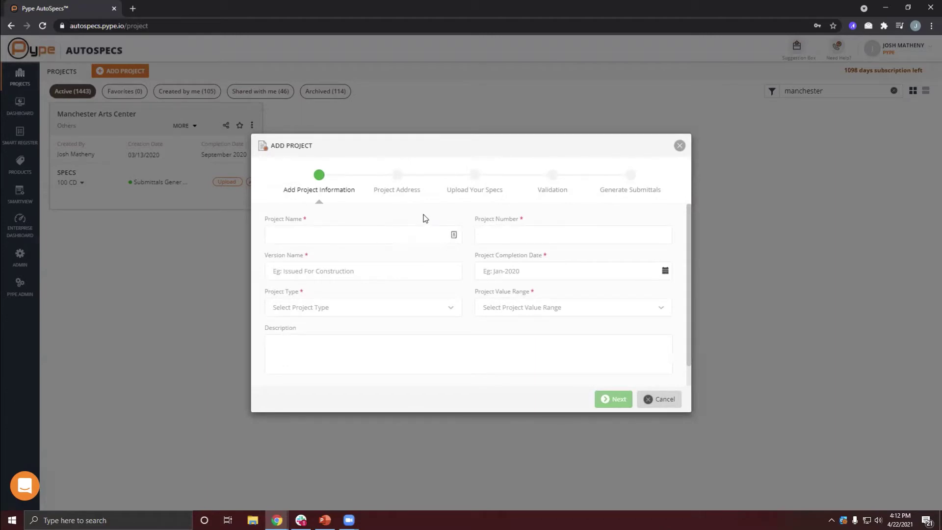
text(Autodesk Test Project 1283718263123)
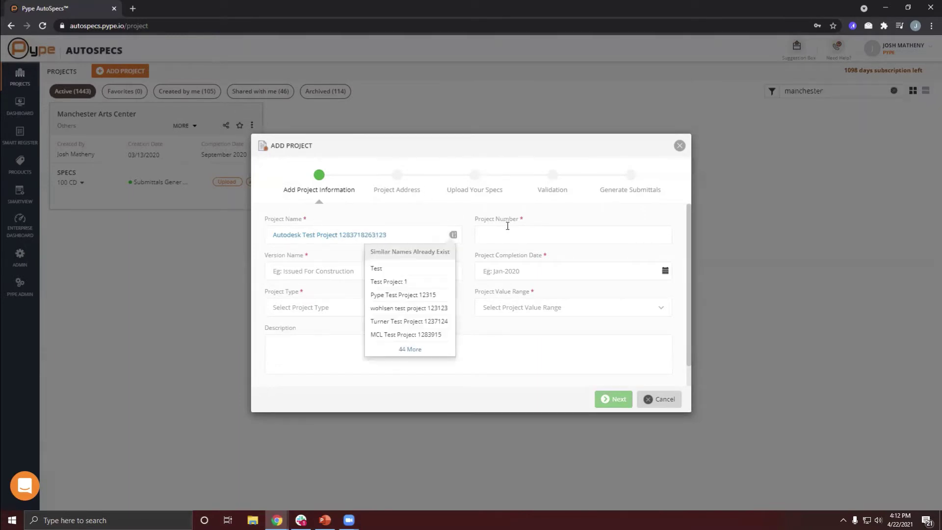
click(534, 235)
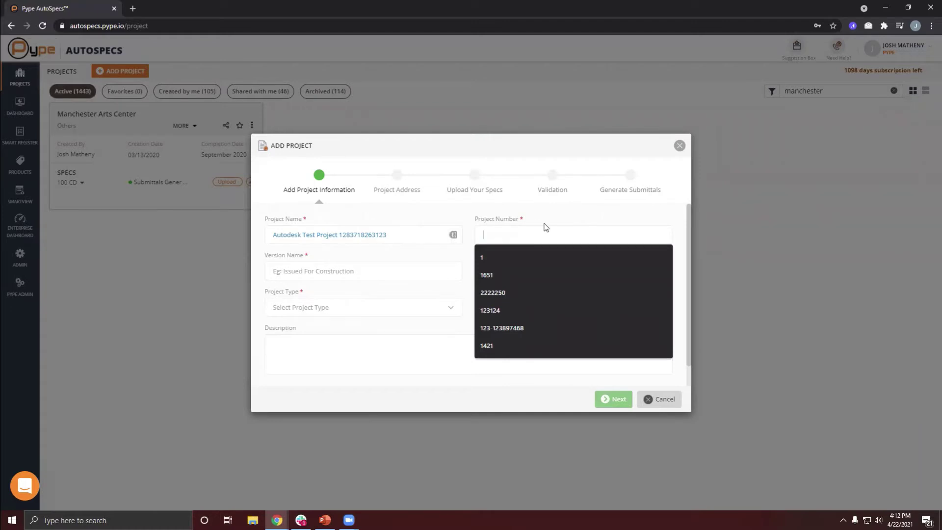
text(123-)
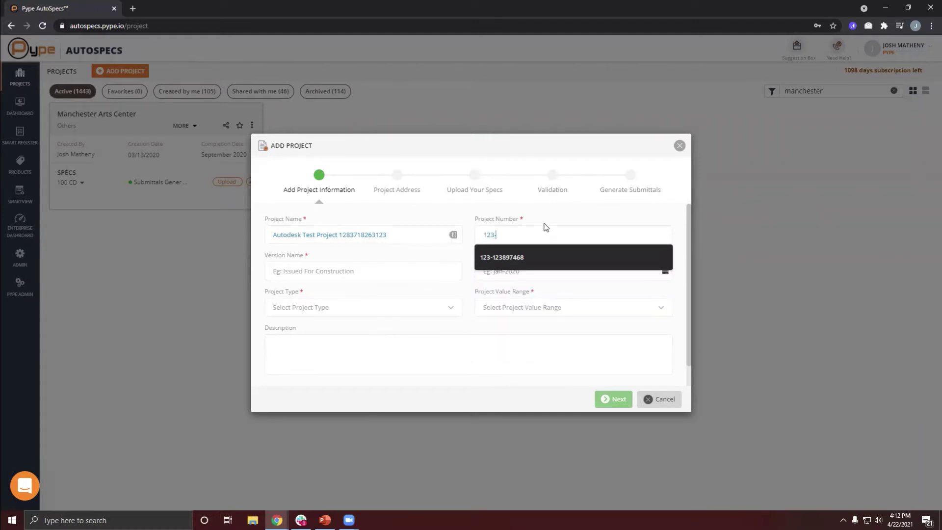
text(7163)
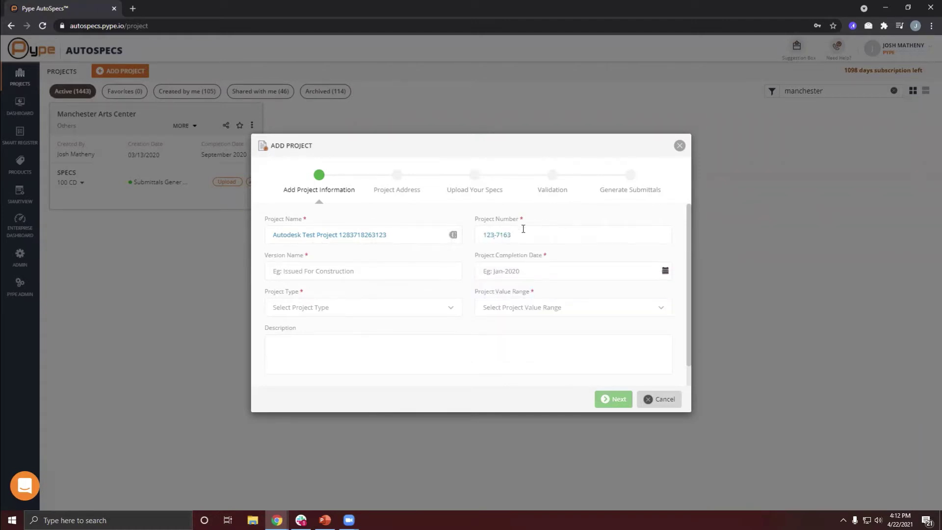
drag(533, 234, 472, 237)
Try the version names 20 DD, 50 CD, 100 C and IFC in turn for the new project
click(469, 260)
text(20 DD)
key(BackSpace)
key(BackSpace)
key(BackSpace)
key(BackSpace)
key(BackSpace)
text(50 CD)
key(BackSpace)
key(BackSpace)
key(BackSpace)
key(BackSpace)
key(BackSpace)
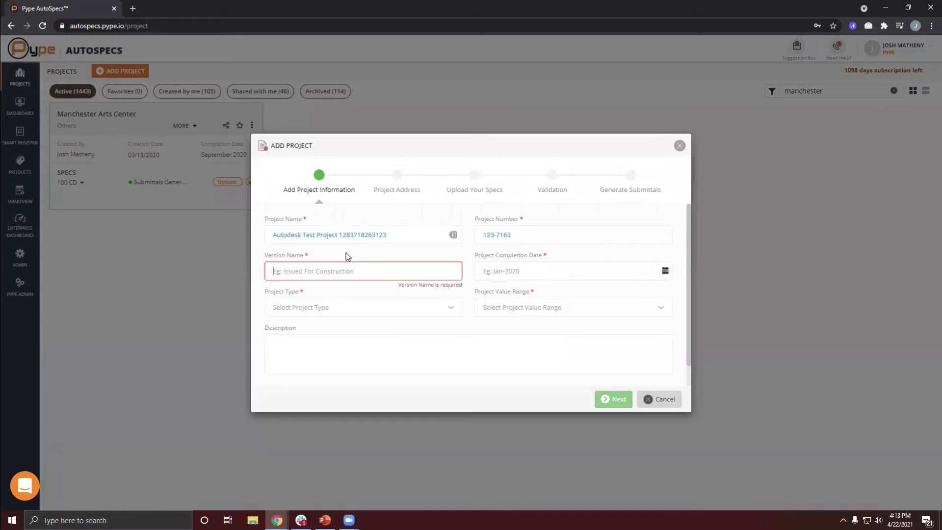
text(100 C)
key(BackSpace)
key(BackSpace)
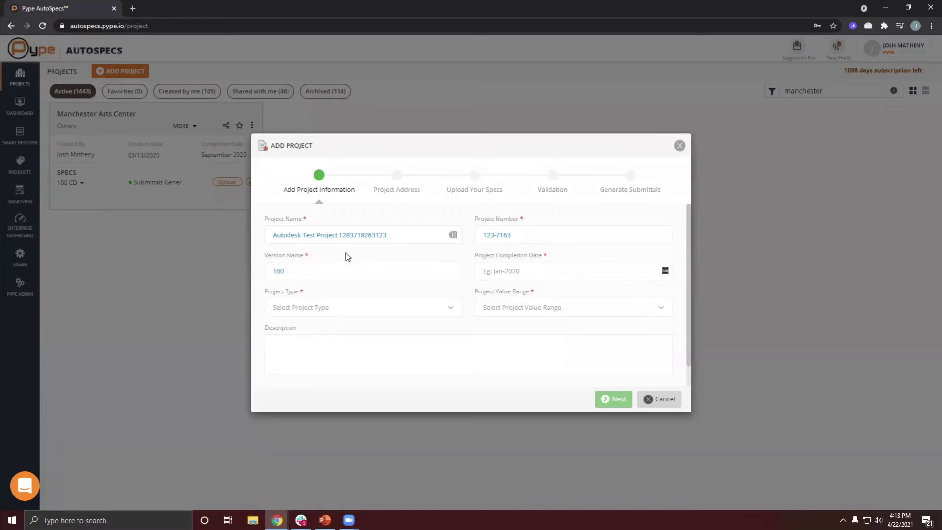
key(BackSpace)
key(BackSpace)
key(BackSpace)
text(IFC)
Set the version name to 50 CD and the project completion date to June 2021
drag(304, 272, 250, 266)
text(50 CD)
click(561, 275)
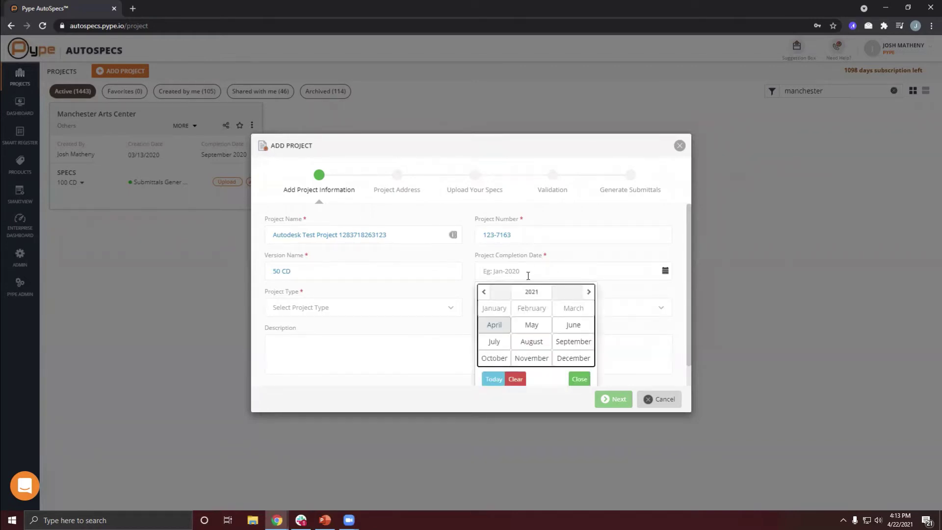
click(575, 326)
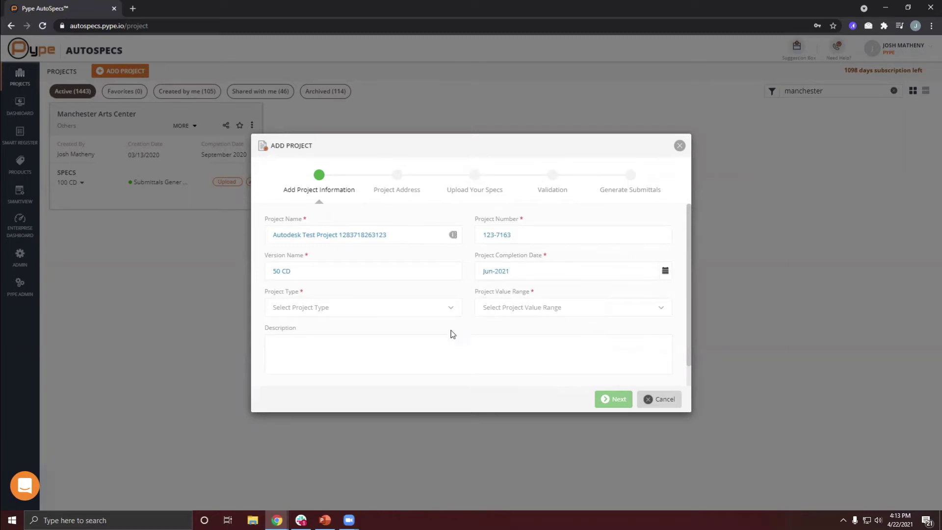
Set the project type to Others and the value range to $40M to $50M, and continue to the project address
click(300, 308)
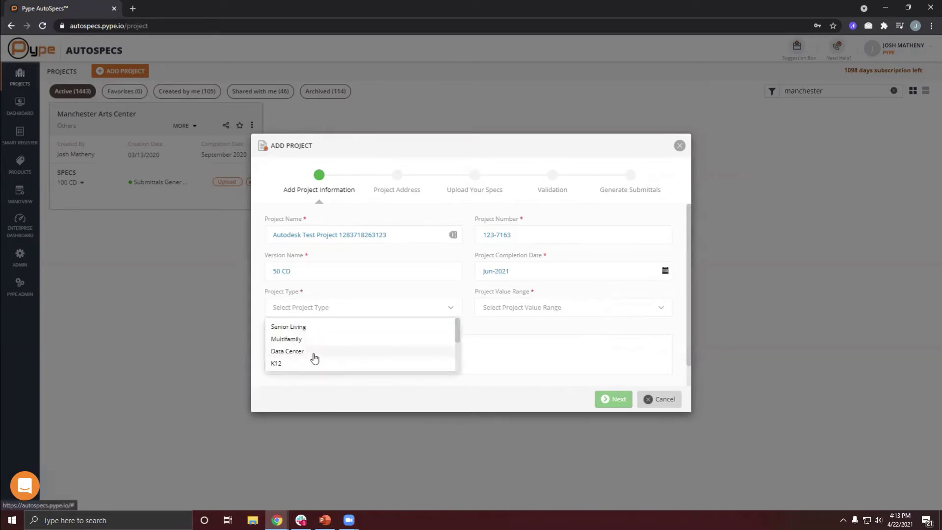
scroll(314, 358, down, 2)
scroll(313, 358, down, 3)
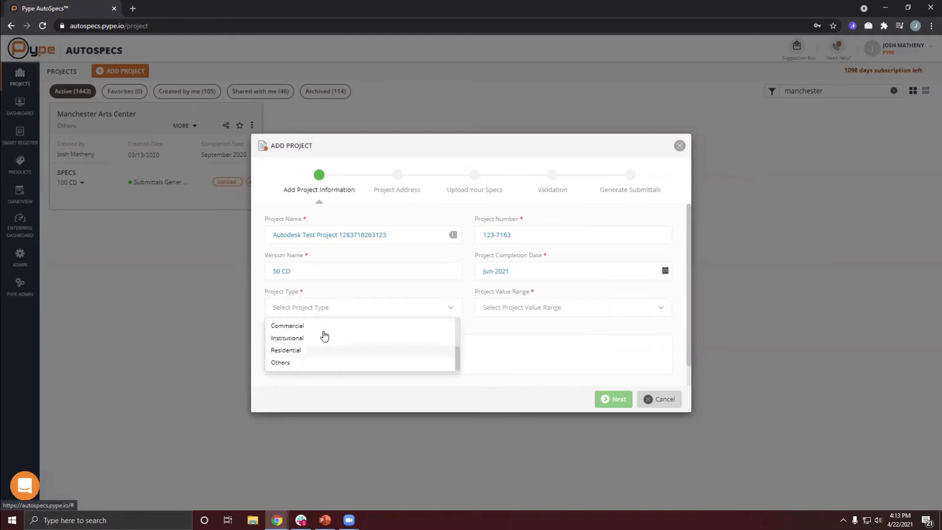
click(284, 364)
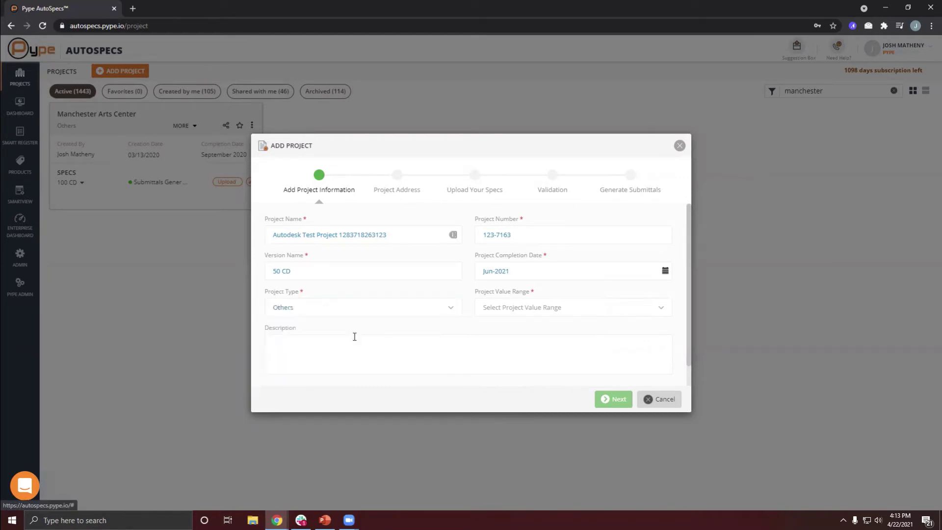
click(513, 308)
scroll(522, 351, down, 3)
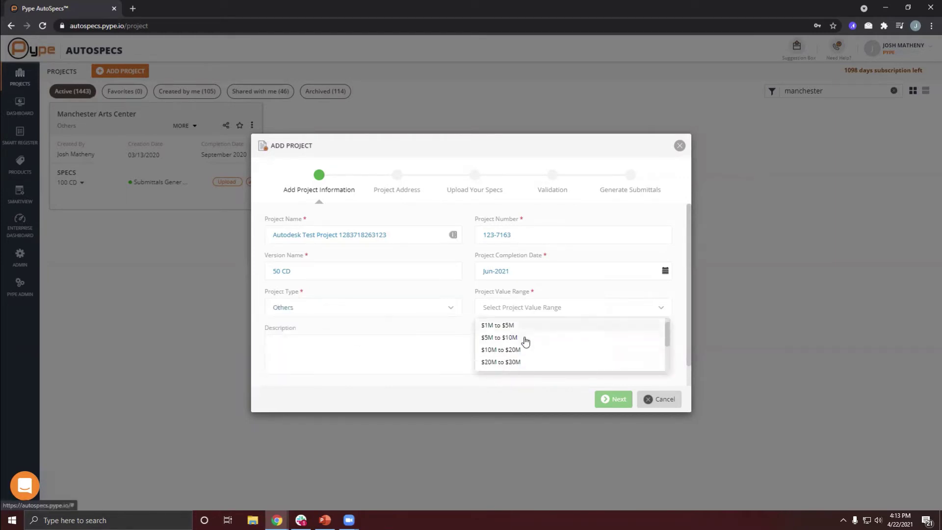
click(526, 353)
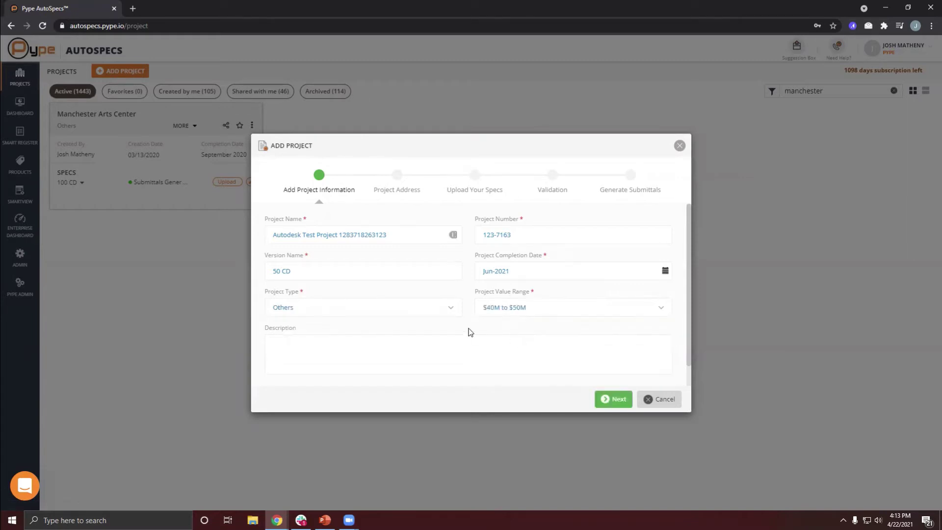
click(614, 399)
Choose USA as the project location and fill in the street address, city and zip code from saved entries
click(340, 348)
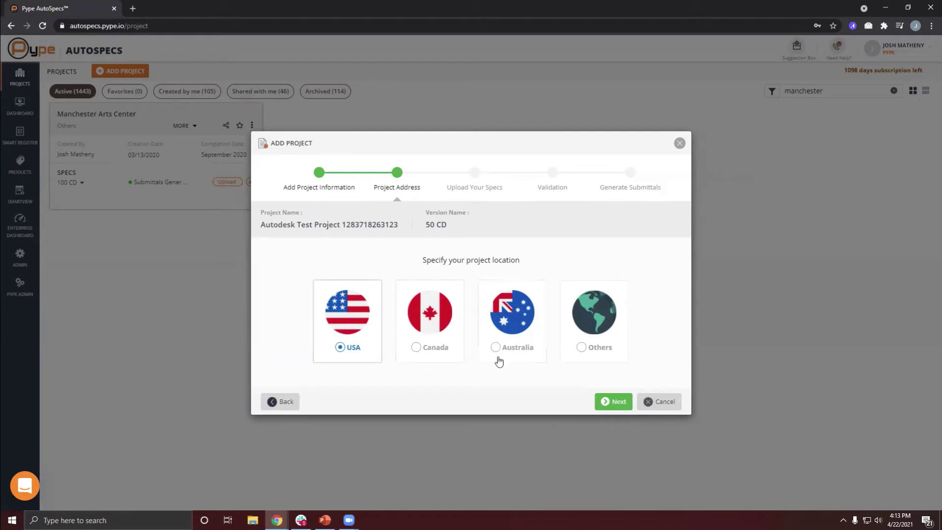
click(613, 404)
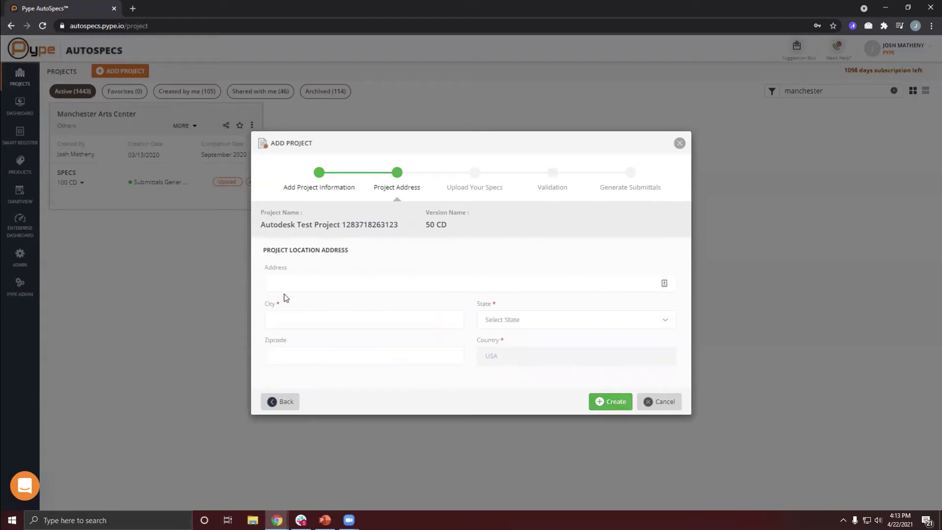
click(290, 284)
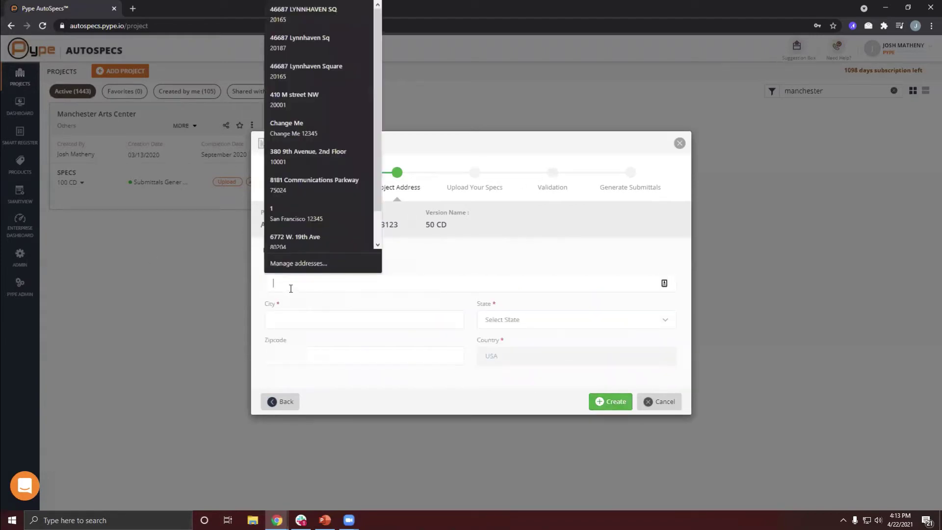
click(307, 219)
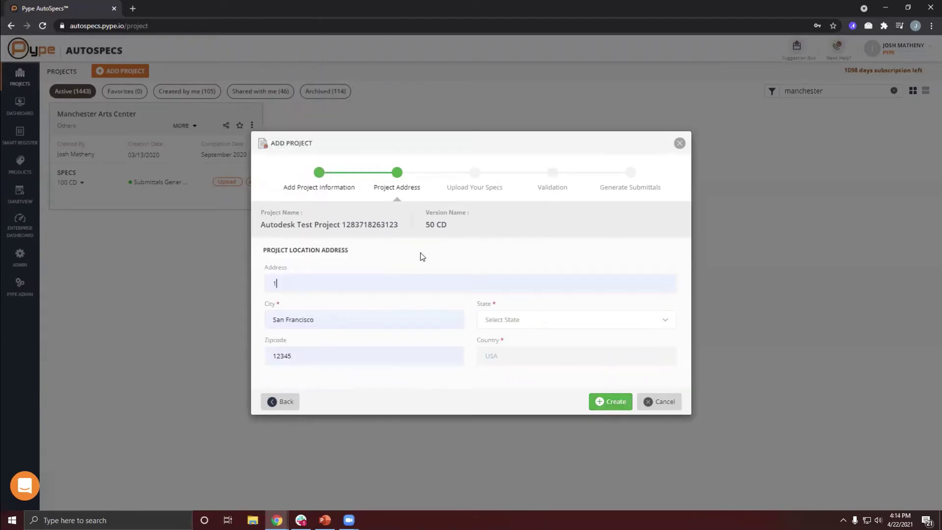
click(295, 285)
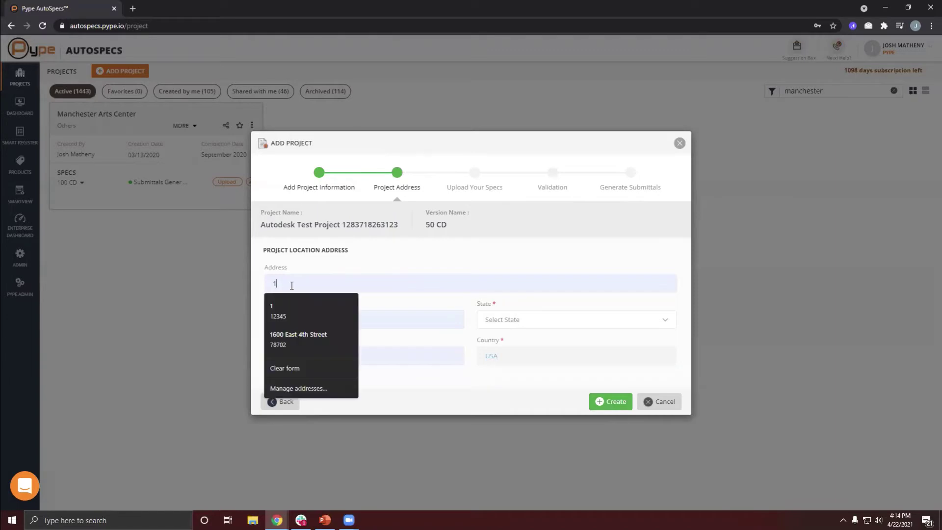
click(295, 340)
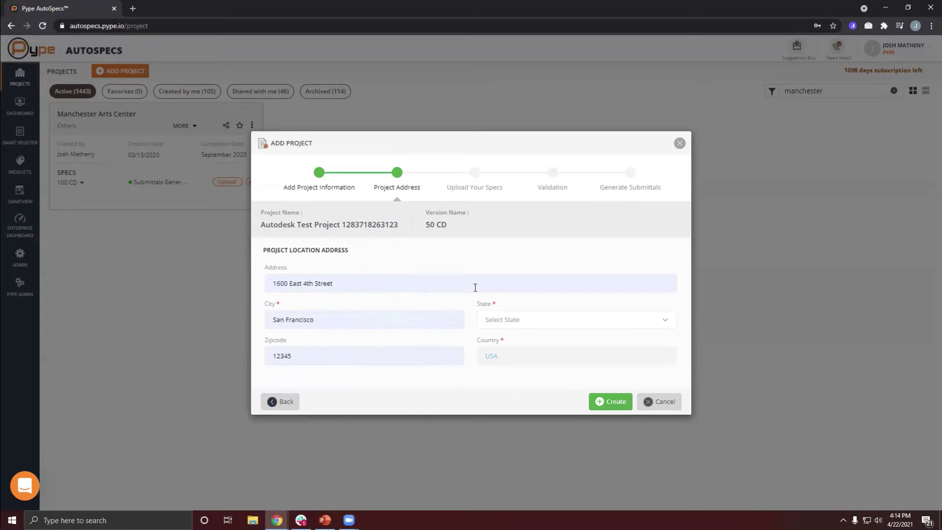
Select Colorado as the project's state, create the project and dismiss the notification
click(546, 319)
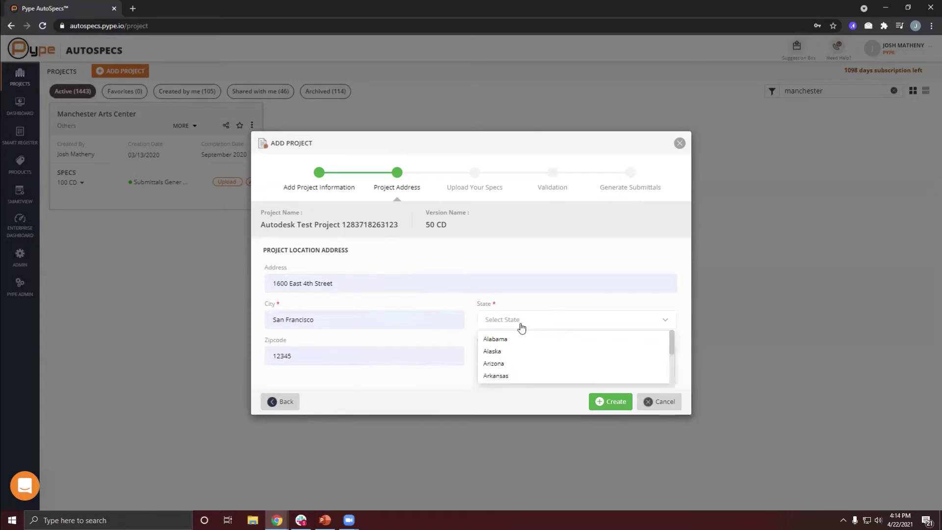
scroll(523, 354, down, 2)
click(513, 355)
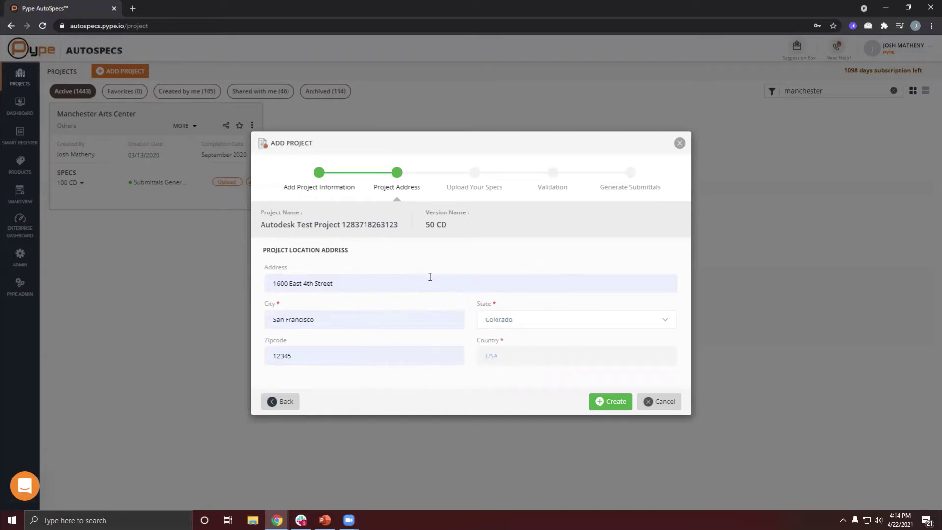
click(603, 404)
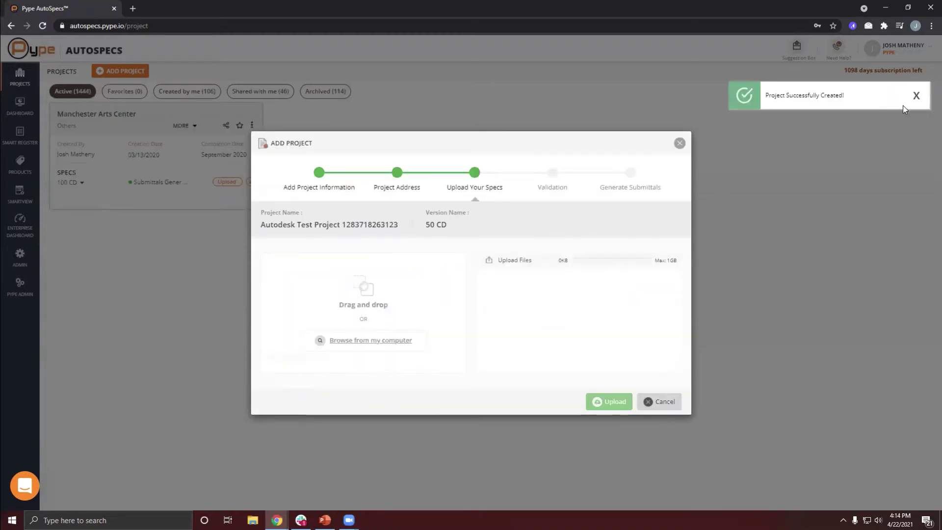
click(916, 95)
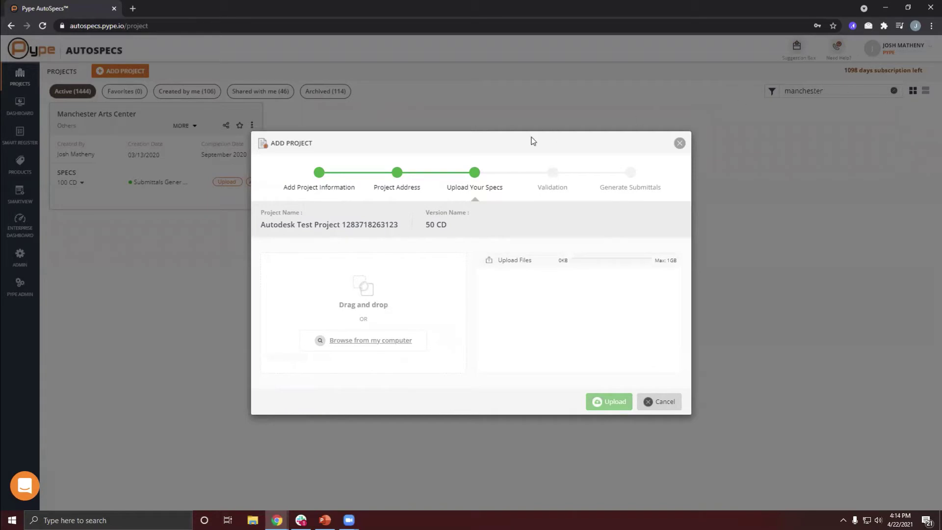
click(680, 143)
click(894, 91)
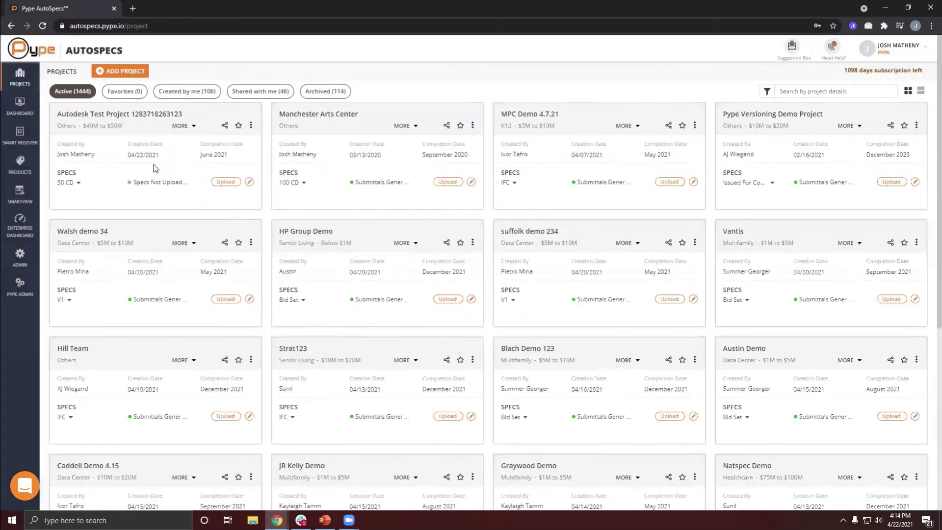
mouse_move(154, 164)
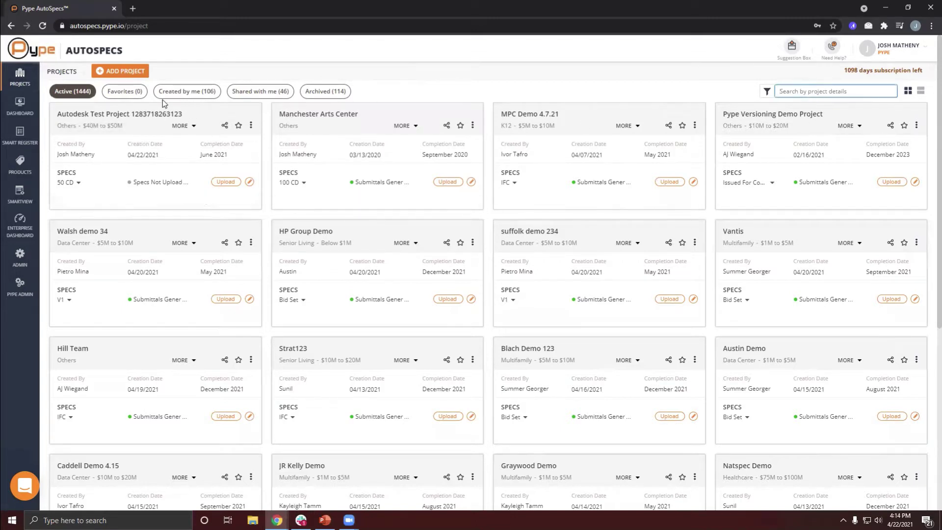
click(146, 116)
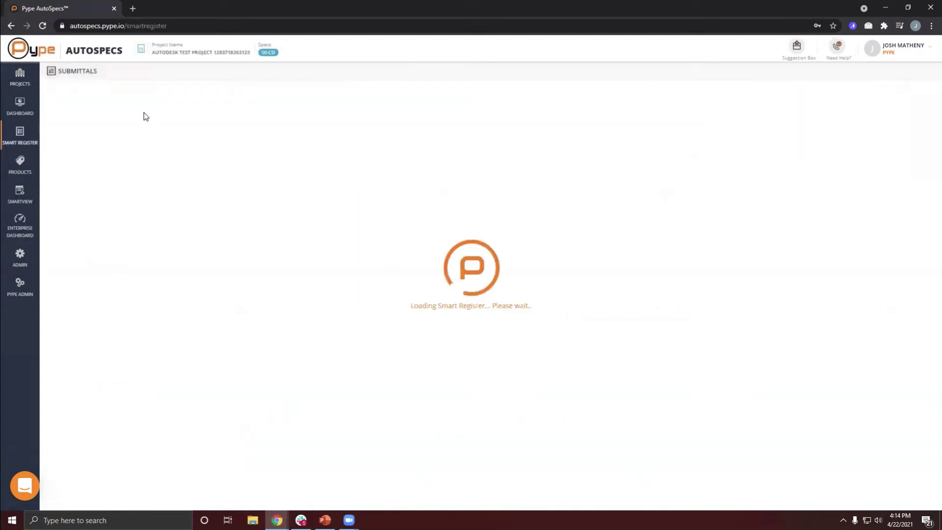
Start the spec upload for the project and add Manchester Arts 60% CD from the Pype Docs folder
click(520, 318)
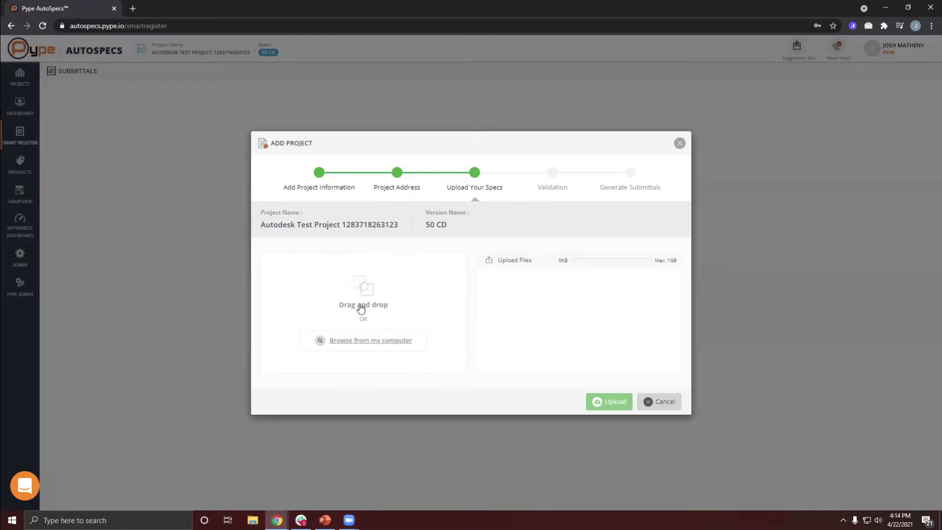
click(379, 345)
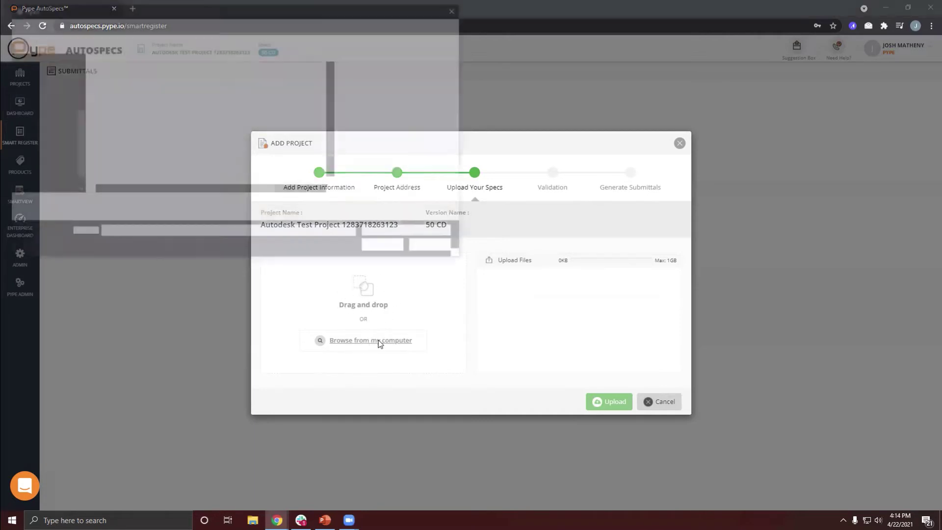
click(166, 175)
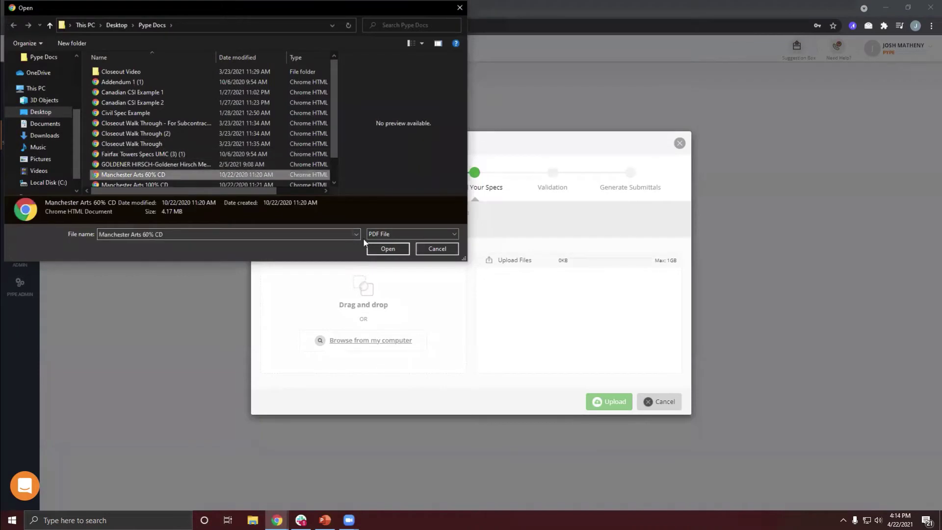
click(385, 250)
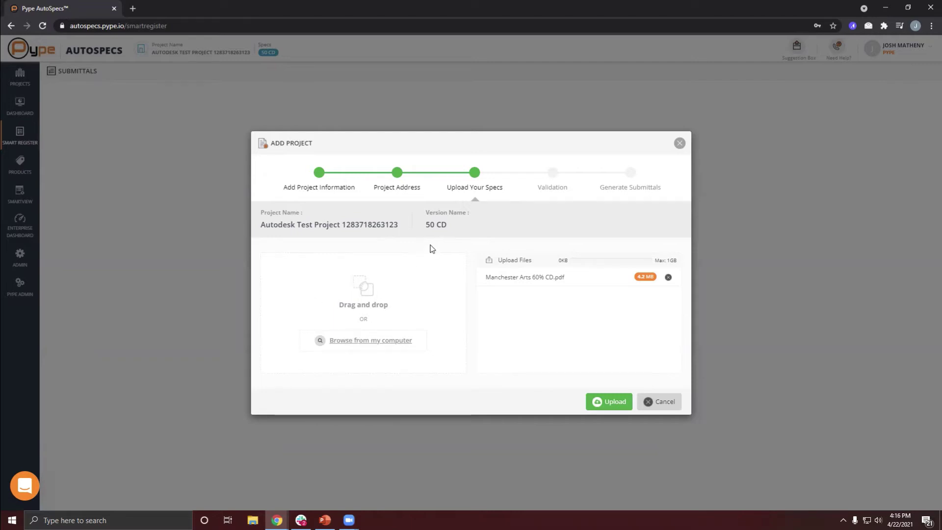
Compare the 50 CD version name with the file name of the Manchester Arts 60% CD specification chosen for upload
drag(427, 222, 449, 226)
click(457, 231)
triple_click(425, 229)
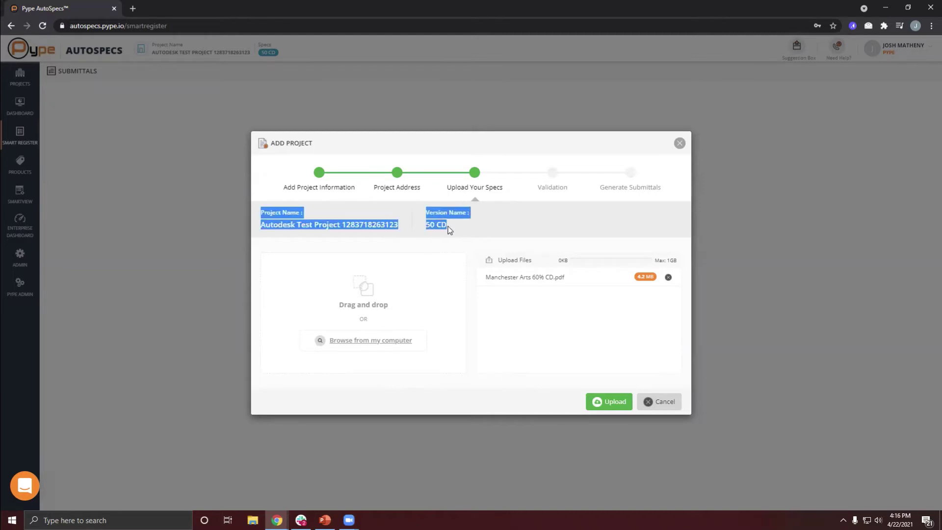
click(466, 234)
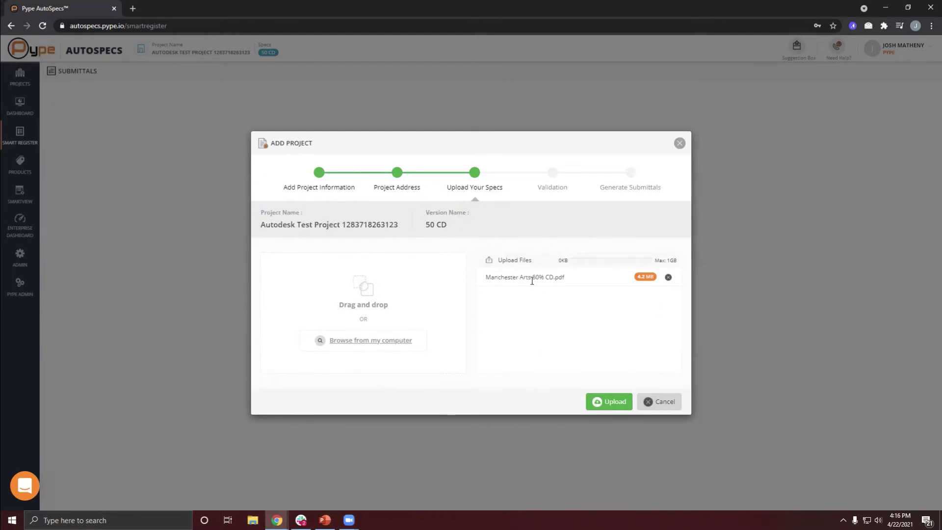
drag(554, 277, 533, 277)
triple_click(423, 228)
click(466, 231)
drag(500, 278, 568, 279)
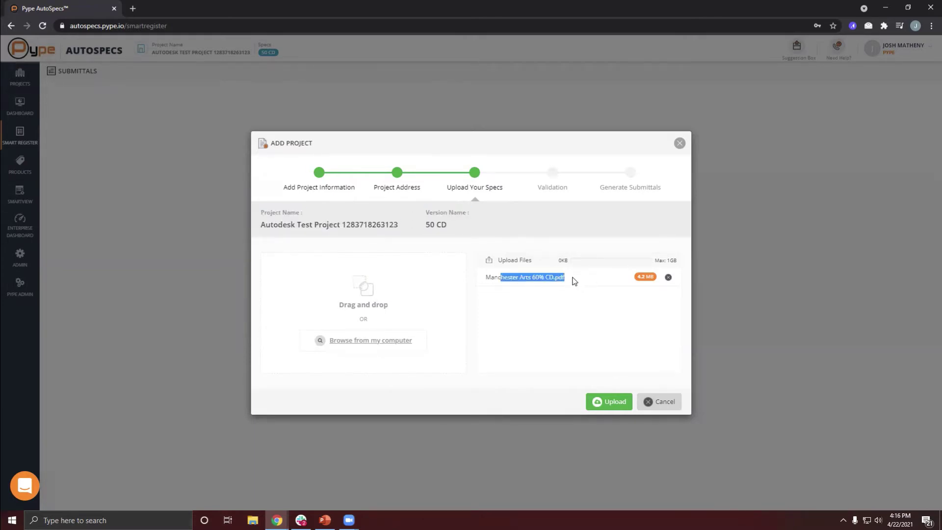
click(570, 278)
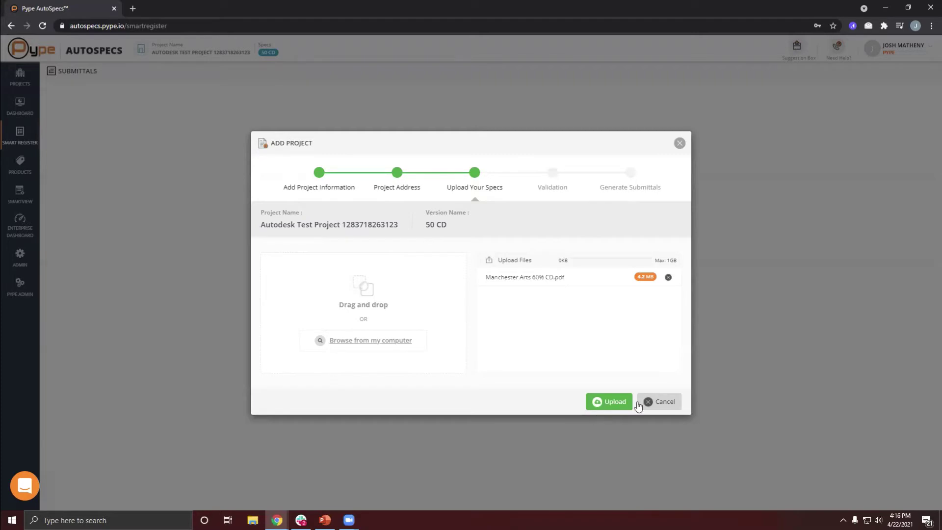
Upload Manchester Arts 60% CD.pdf, generate its submittals and close the project wizard
click(610, 403)
mouse_move(669, 283)
click(614, 403)
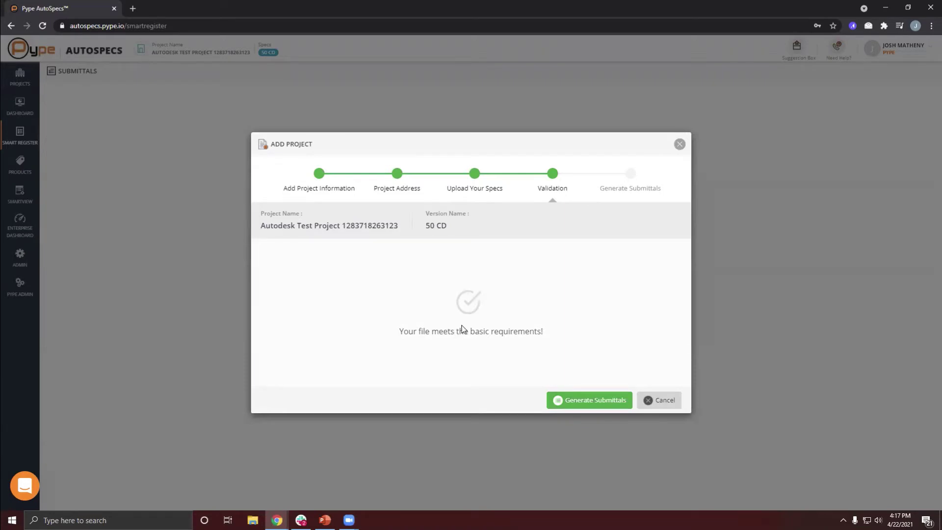
click(597, 404)
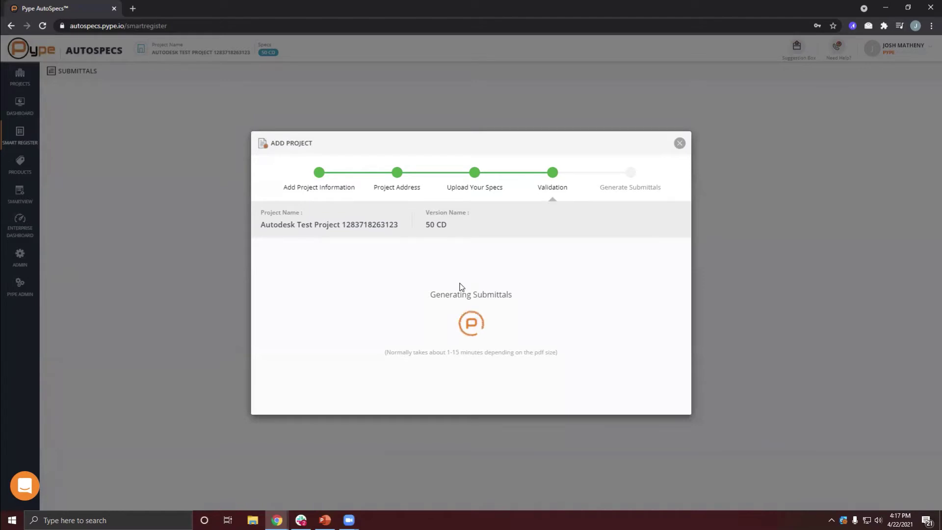
click(679, 142)
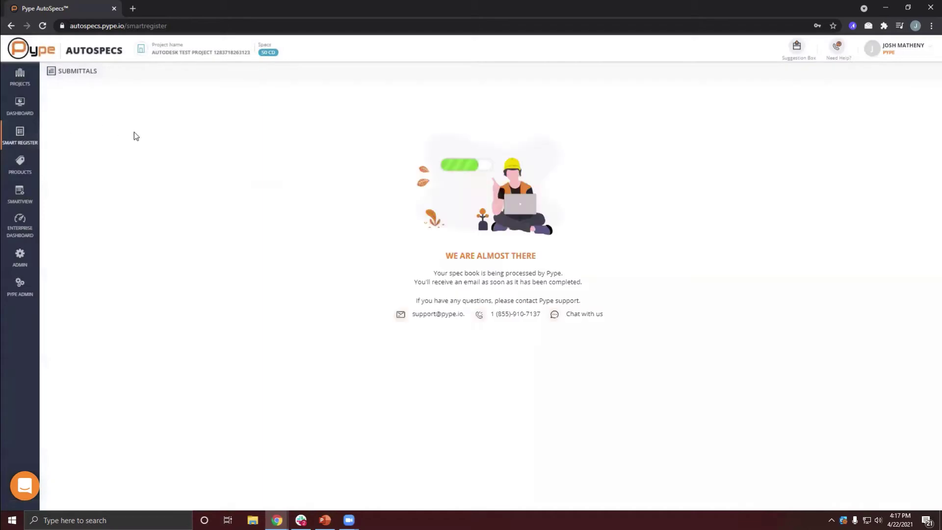
Return to the project list and search it for "manchester"
click(19, 83)
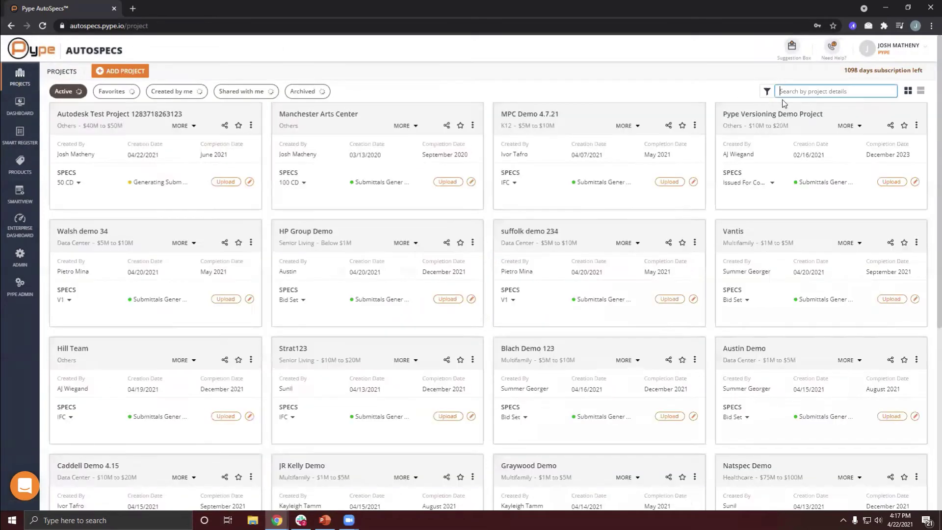
text(manchester)
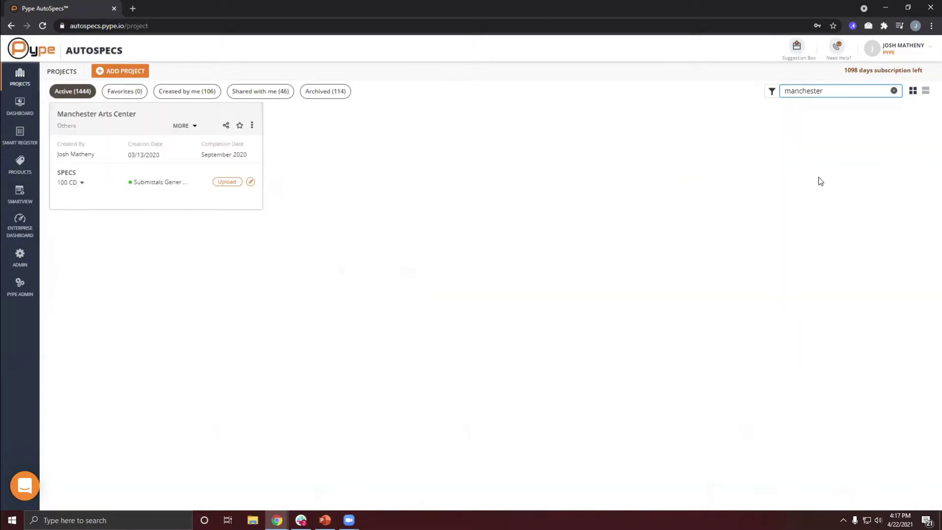
mouse_move(196, 149)
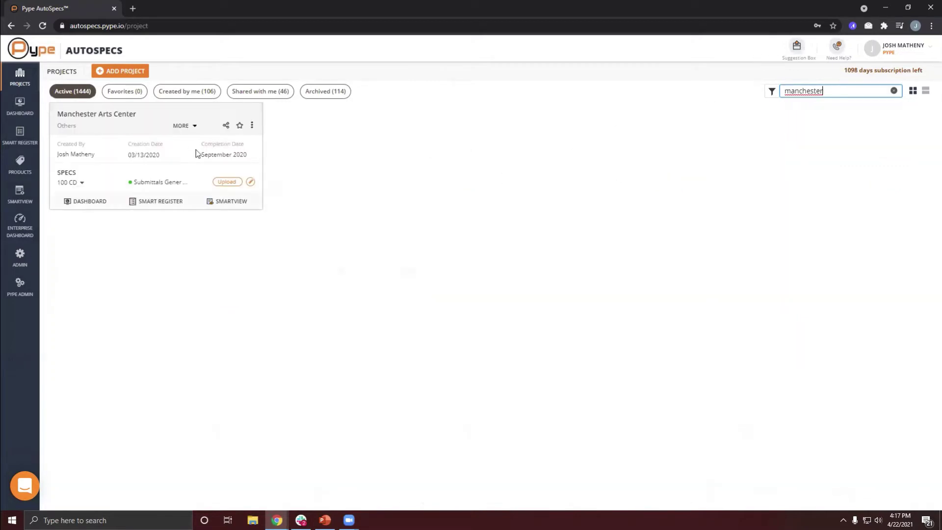
click(322, 173)
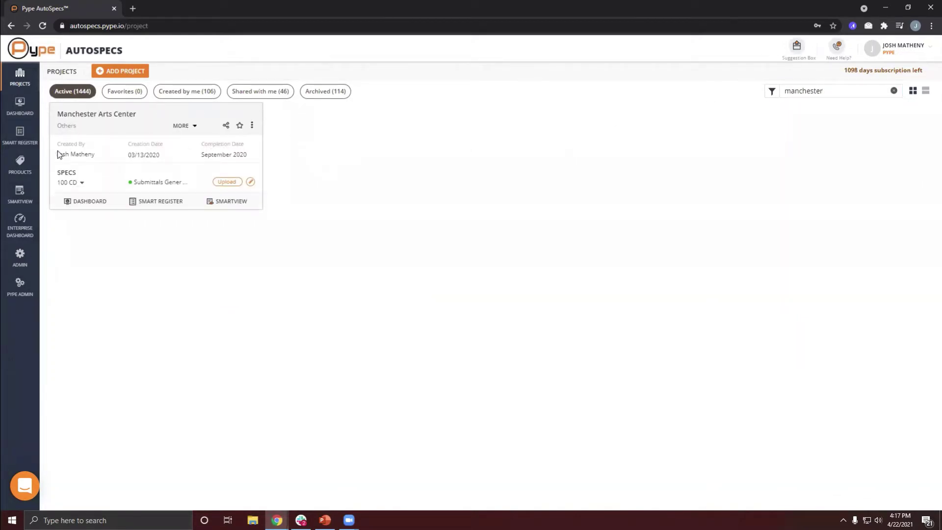
Examine the creation date, completion date and submittal status of the Manchester Arts Center project
mouse_move(128, 192)
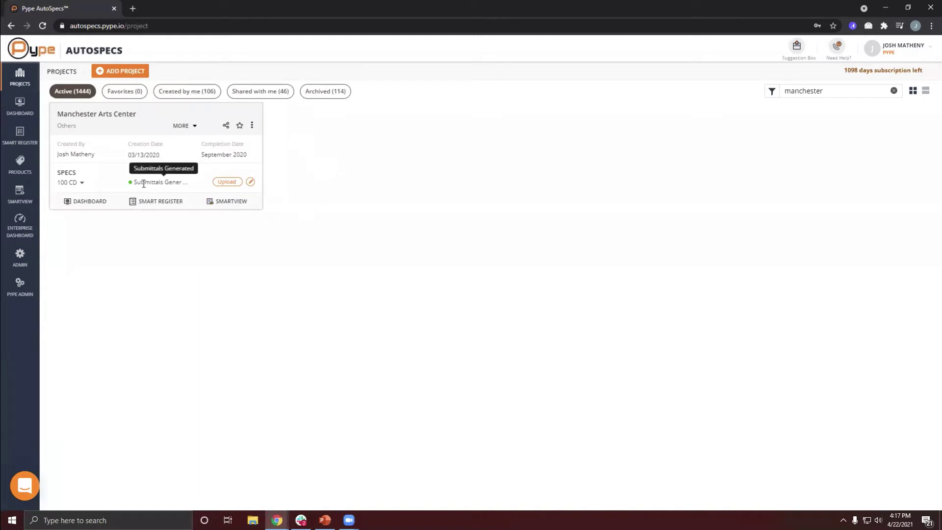
double_click(161, 155)
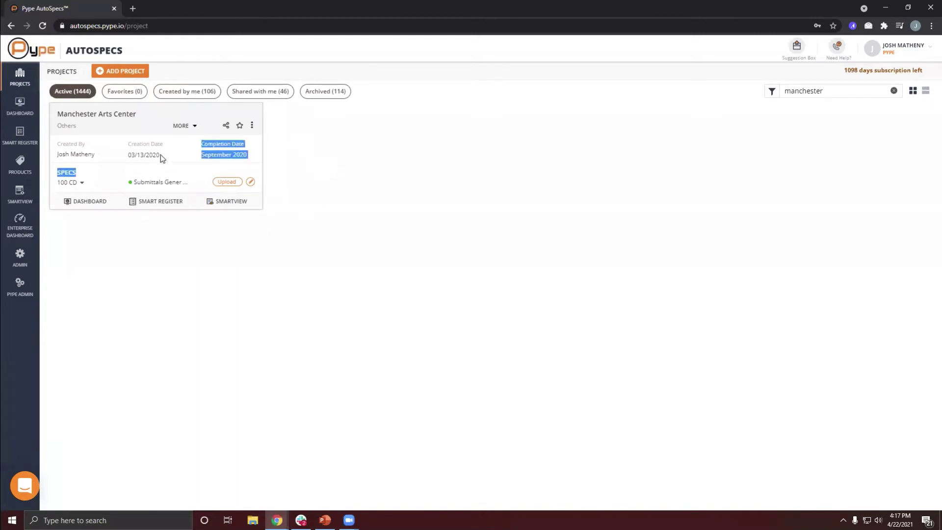
click(217, 154)
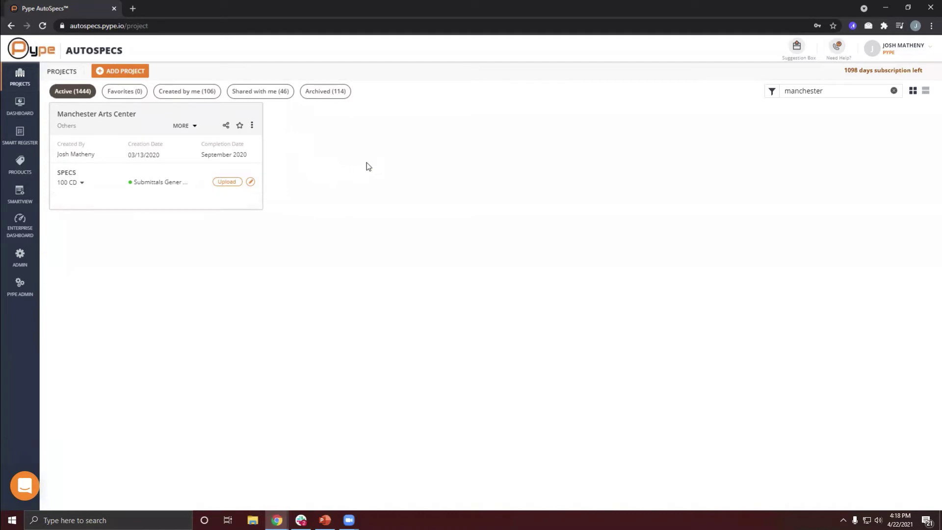
drag(133, 182, 187, 186)
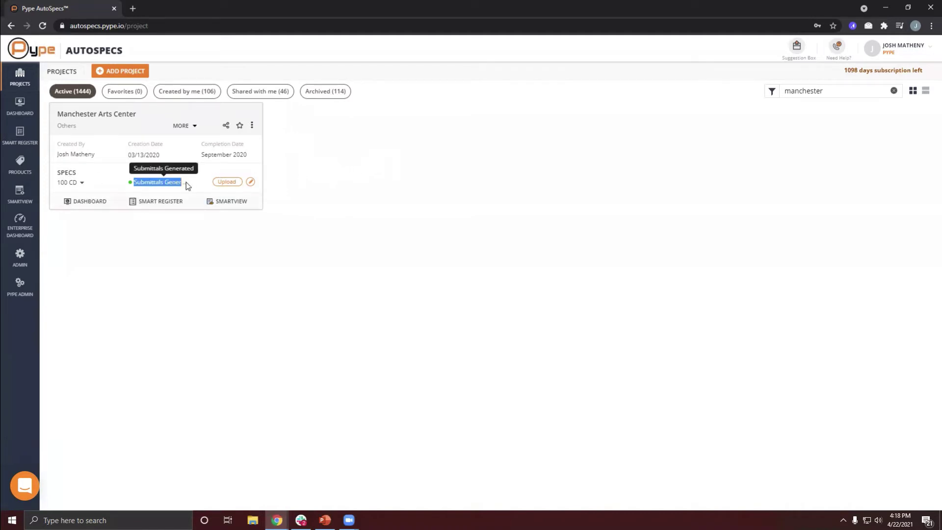
click(327, 178)
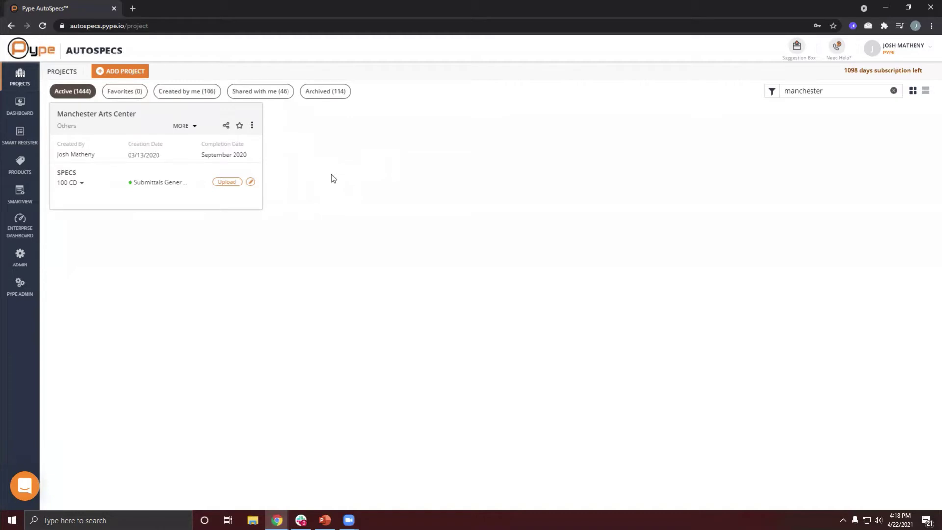
View the Manchester Arts Center project's edit form and the name editor of its 100 CD version, closing each
click(253, 126)
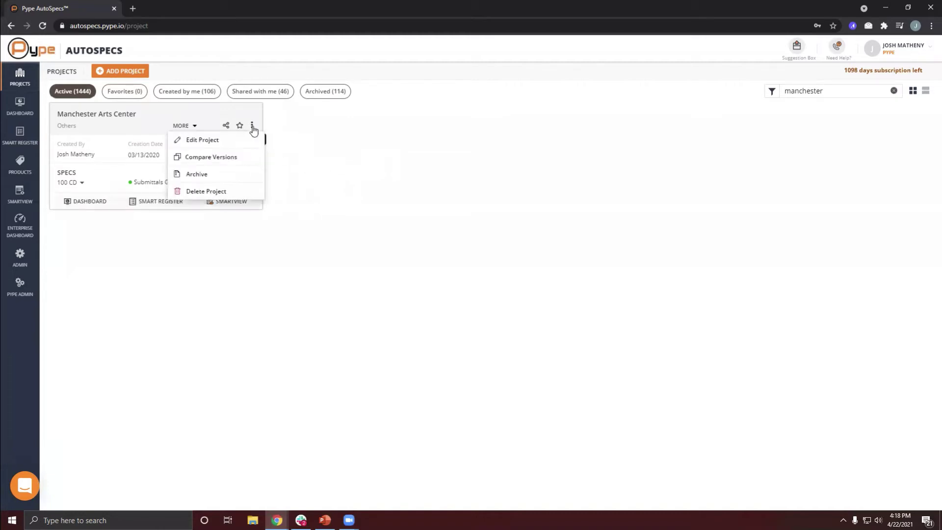
click(203, 141)
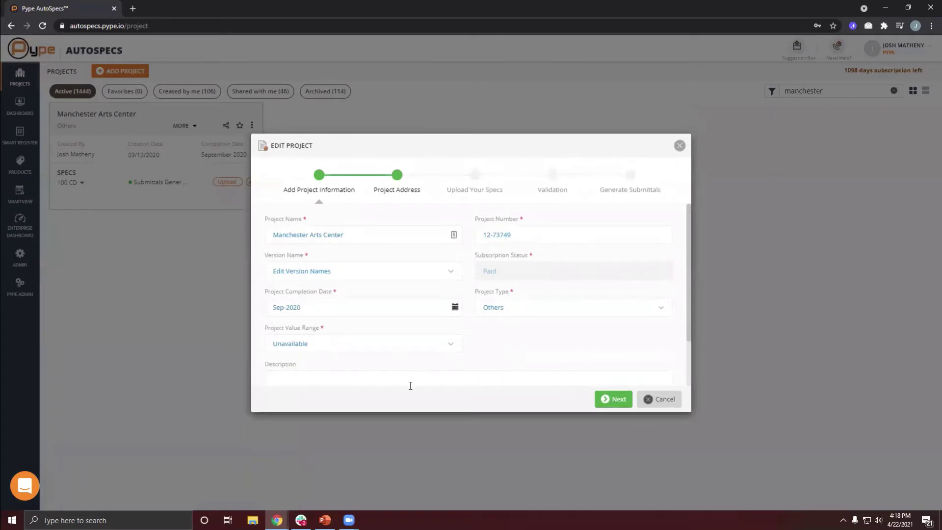
click(660, 402)
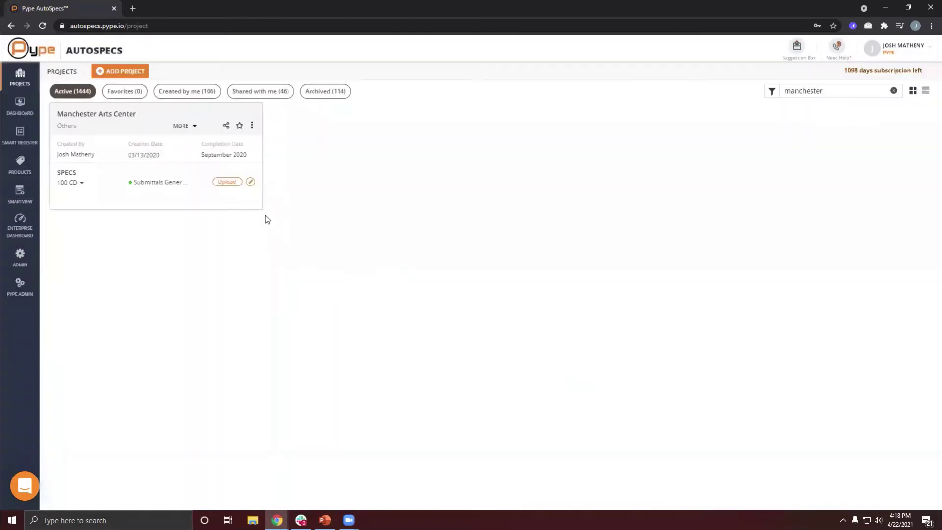
mouse_move(76, 182)
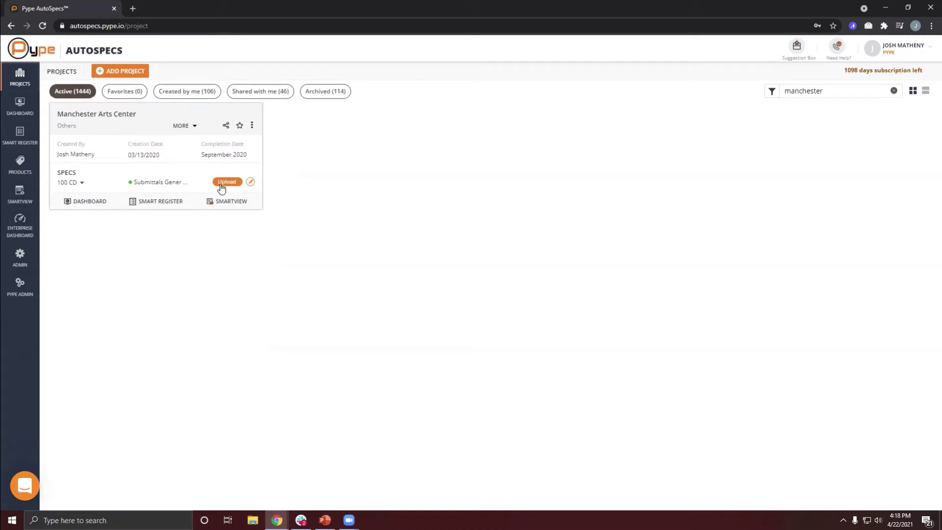
click(250, 183)
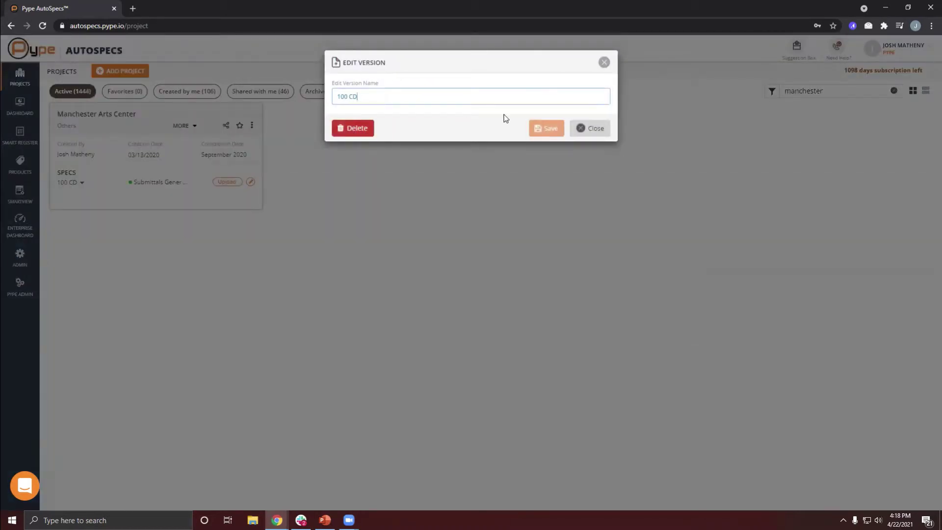
click(605, 63)
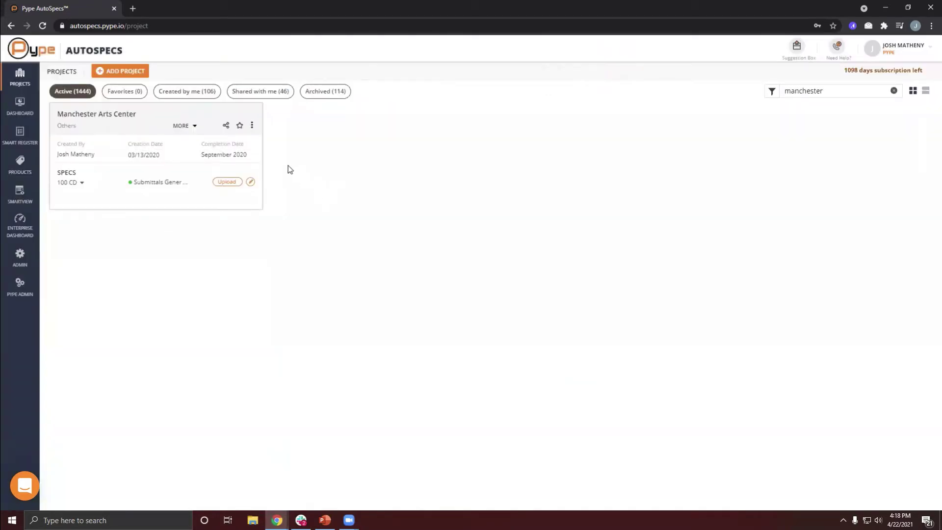
Open the Manchester Arts Center submittal register and examine the first item's spec name and sub section heading
click(105, 114)
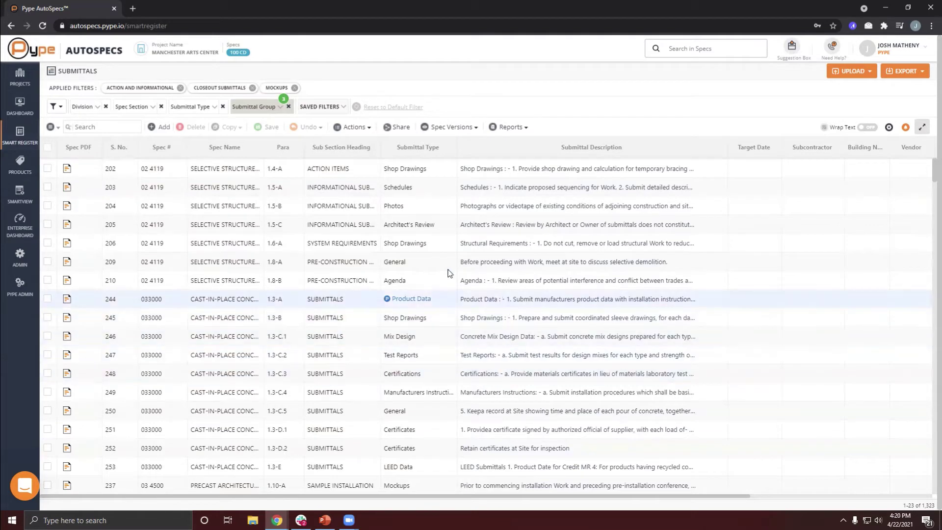
double_click(210, 170)
click(313, 170)
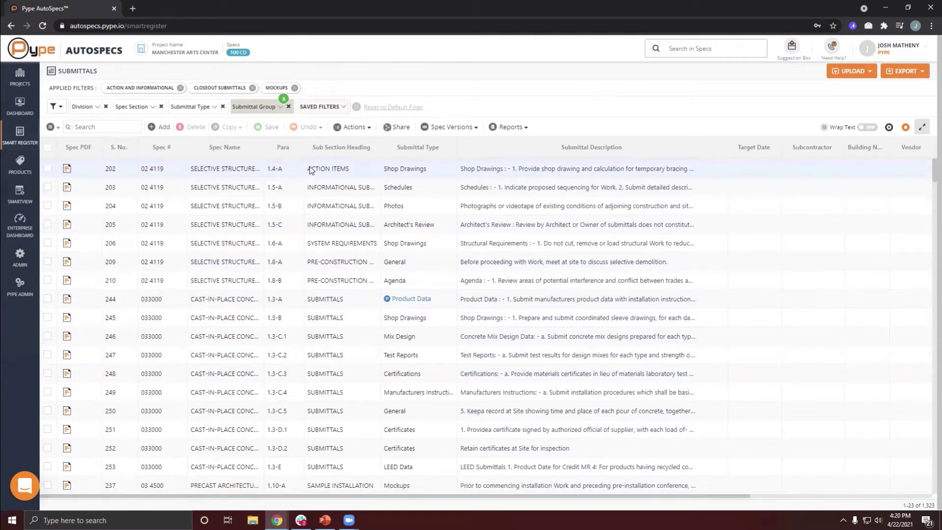
double_click(327, 170)
key(Return)
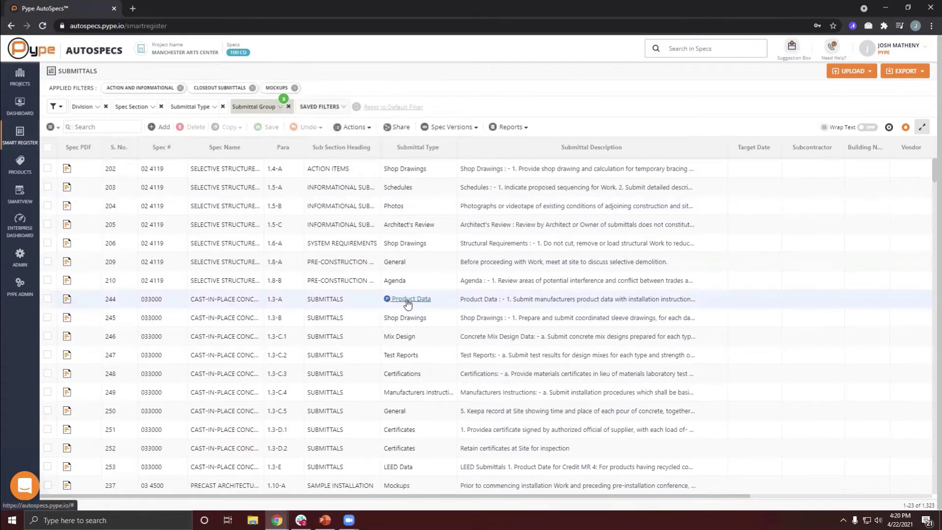
Review the additional requirements on the project dashboard and open its Delegated-Design action/informational submittals
click(18, 115)
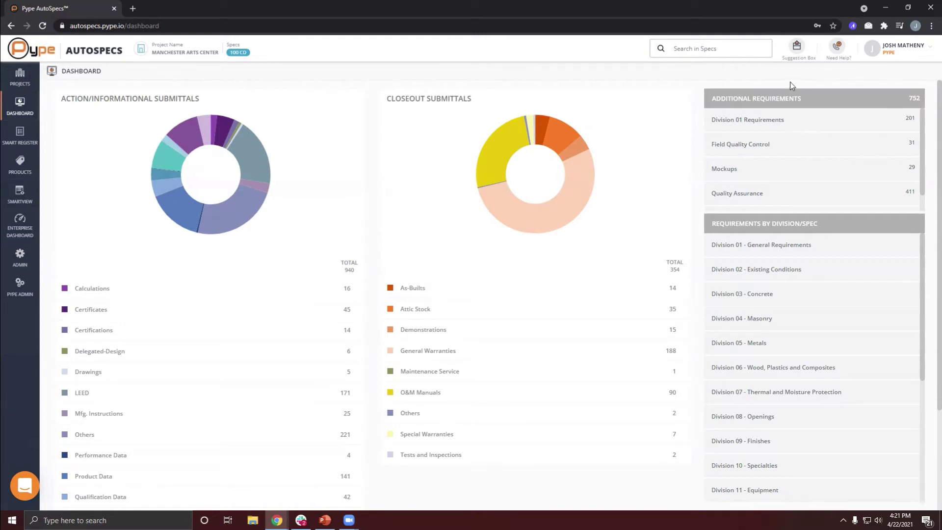
scroll(763, 156, down, 1)
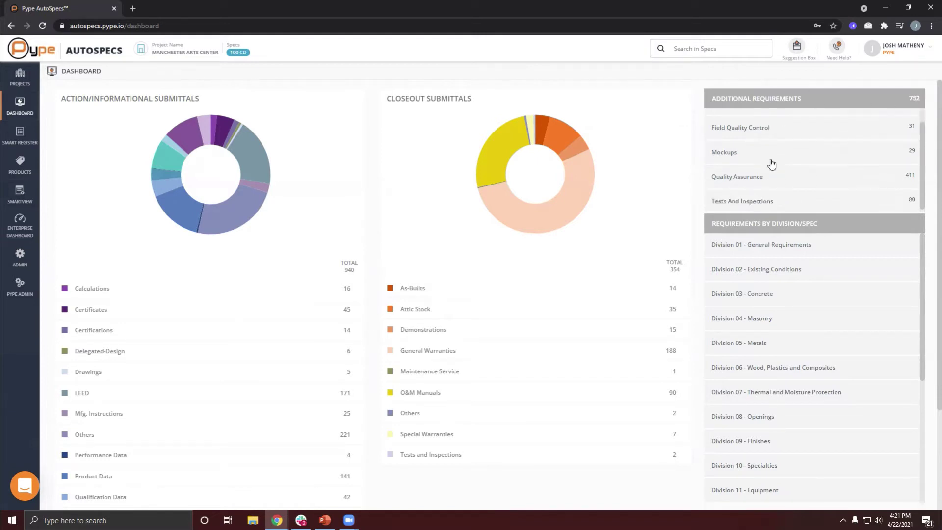
scroll(795, 152, up, 1)
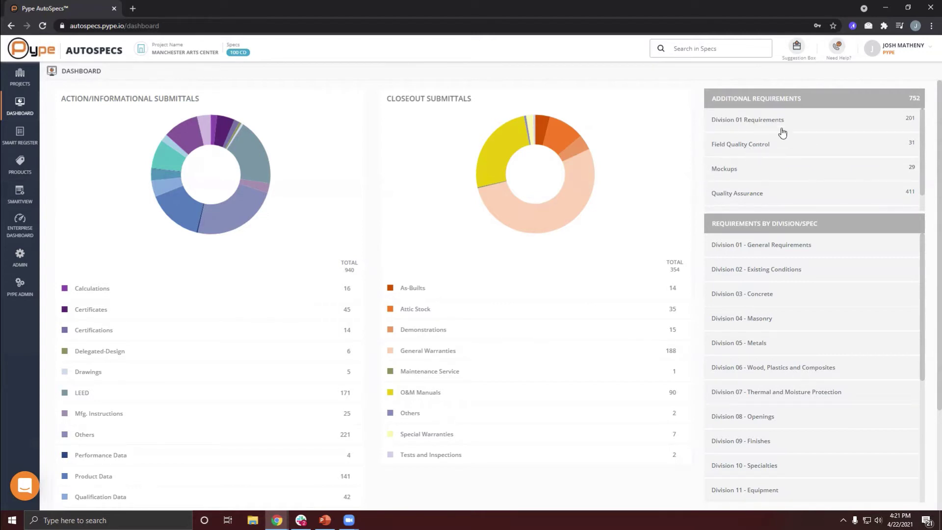
scroll(736, 163, down, 1)
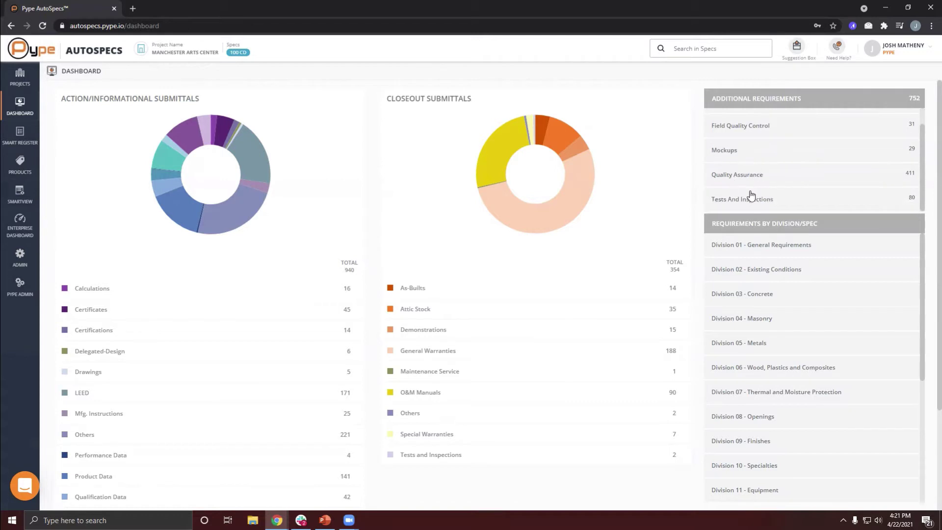
scroll(789, 185, up, 1)
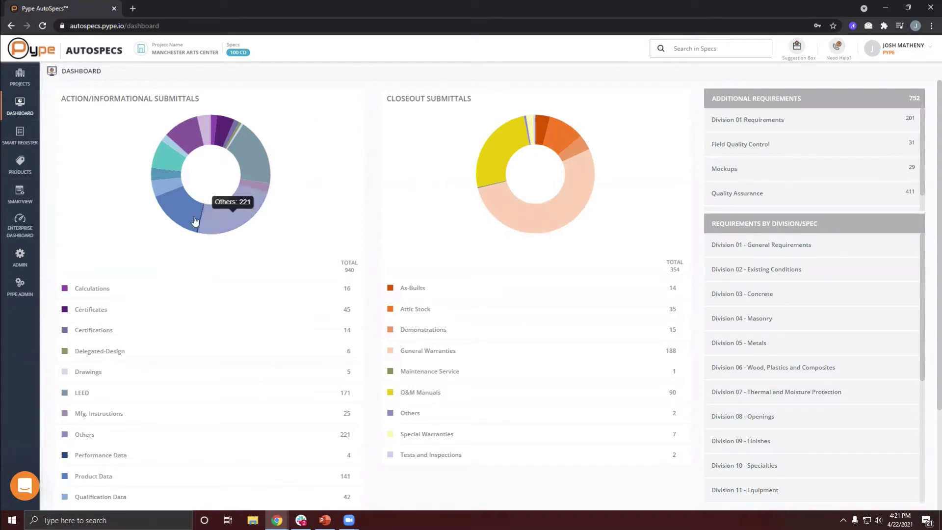
click(98, 357)
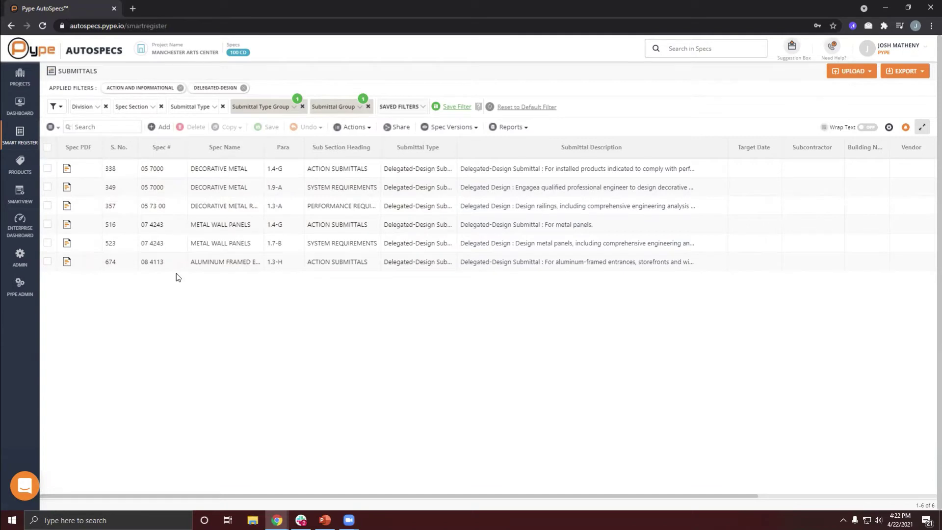
Return to the dashboard, open the requirements by division/spec and review the divisions with 01 - General Requirements collapsed
click(20, 106)
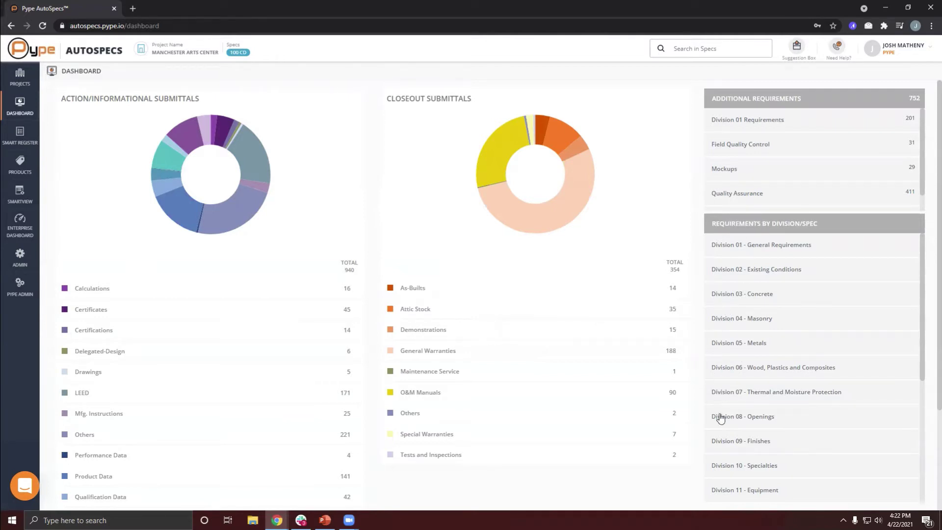
click(756, 227)
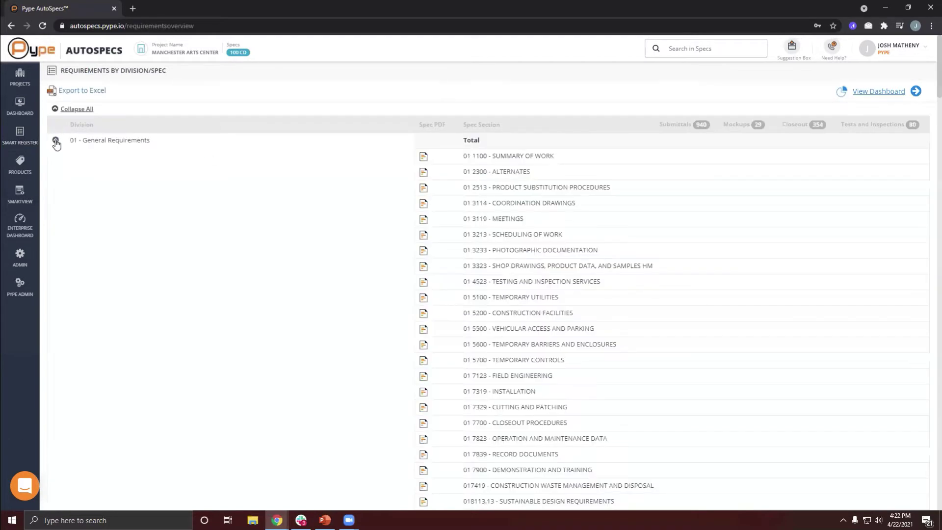
click(55, 140)
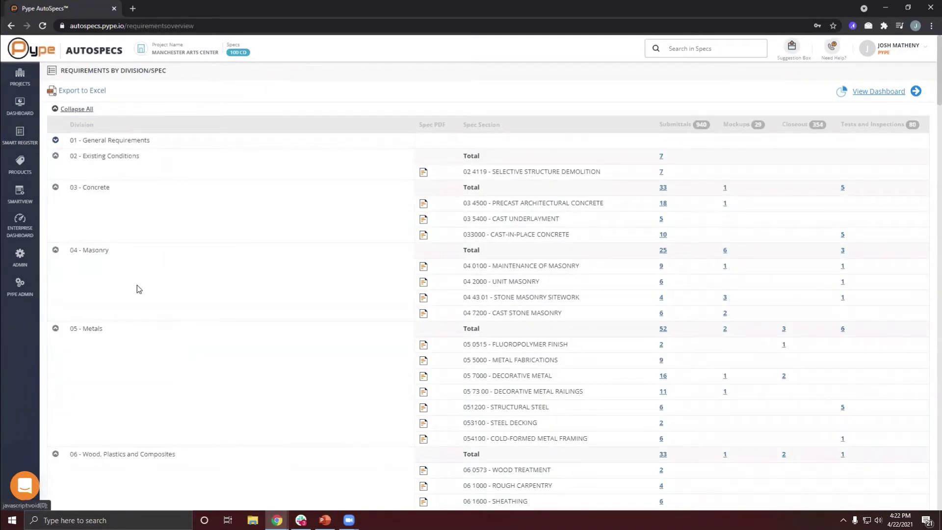
scroll(146, 285, down, 7)
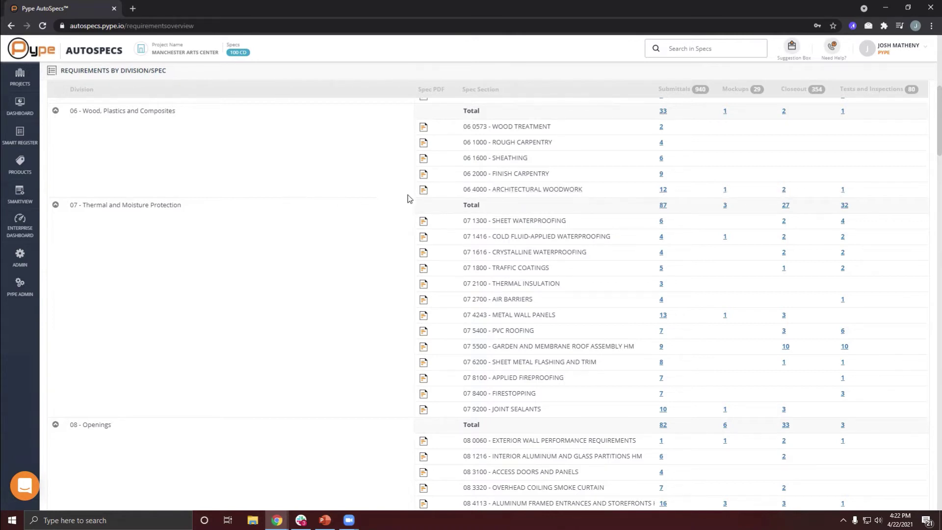
Preview the submittals of spec section 06 4000 - Architectural Woodwork down to the last entry, closing the preview
click(524, 192)
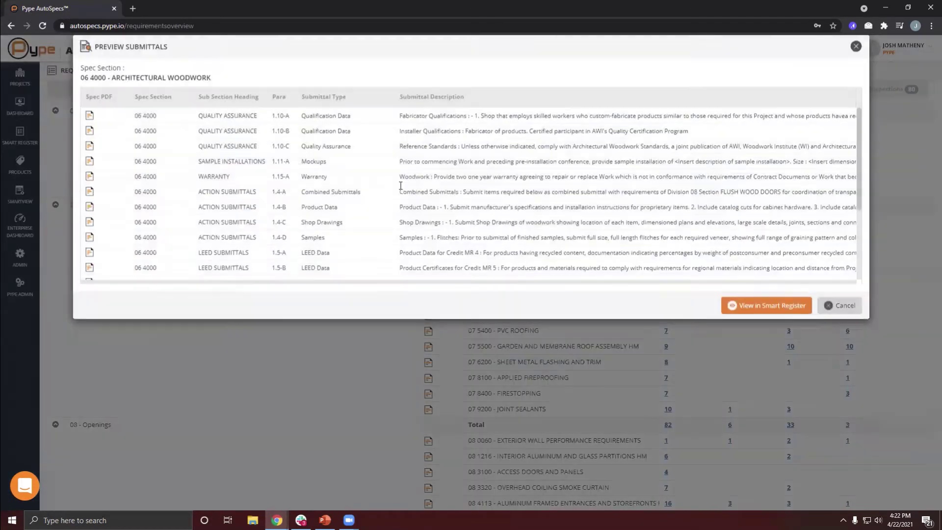
scroll(346, 207, down, 3)
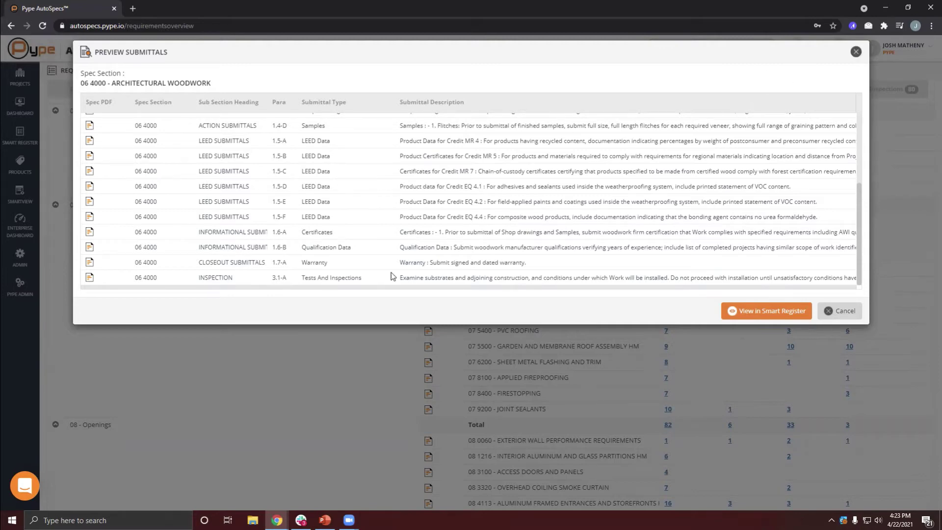
key(Escape)
scroll(391, 276, up, 7)
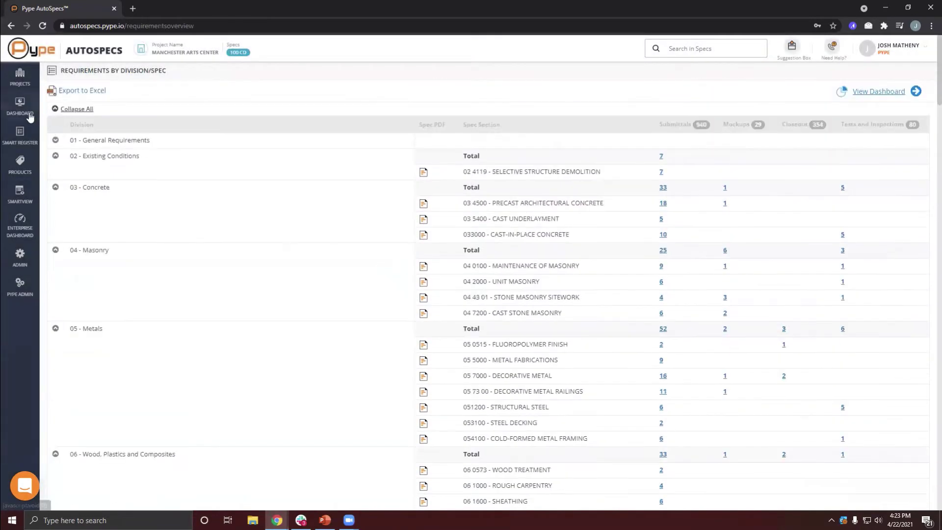
Go via the dashboard to the submittal register and remove its Delegated-Design and Action and Informational filters
click(29, 114)
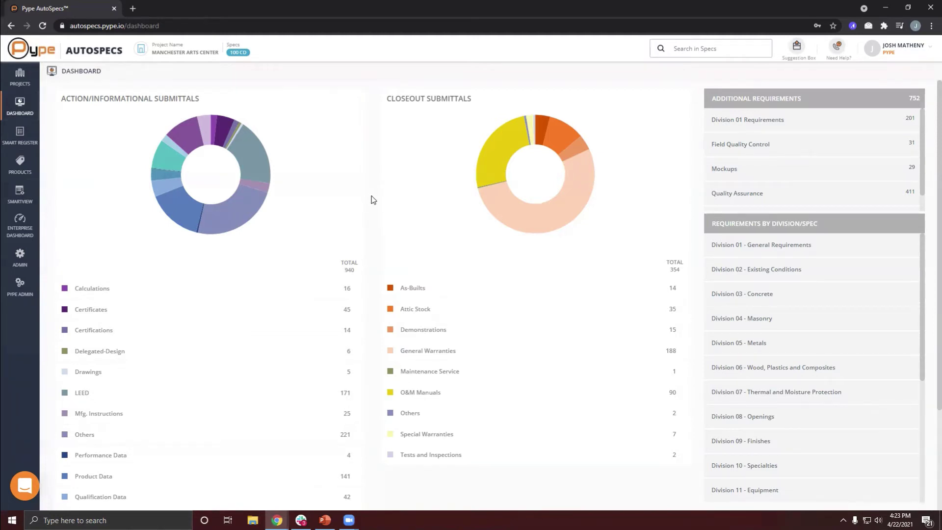
click(18, 143)
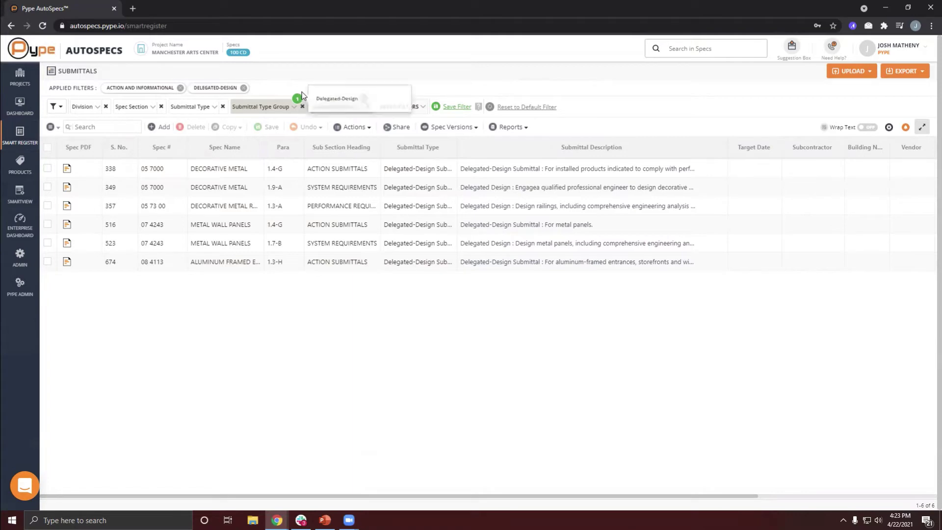
click(302, 107)
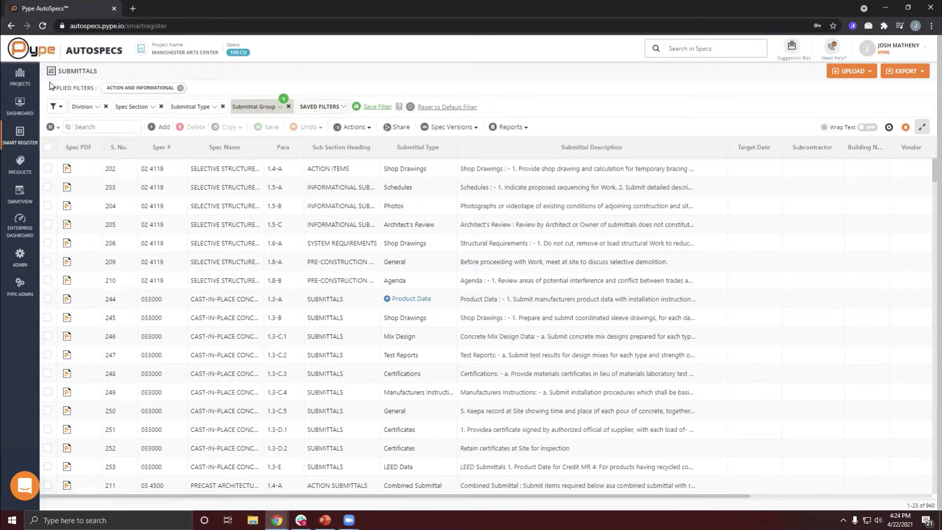
click(180, 88)
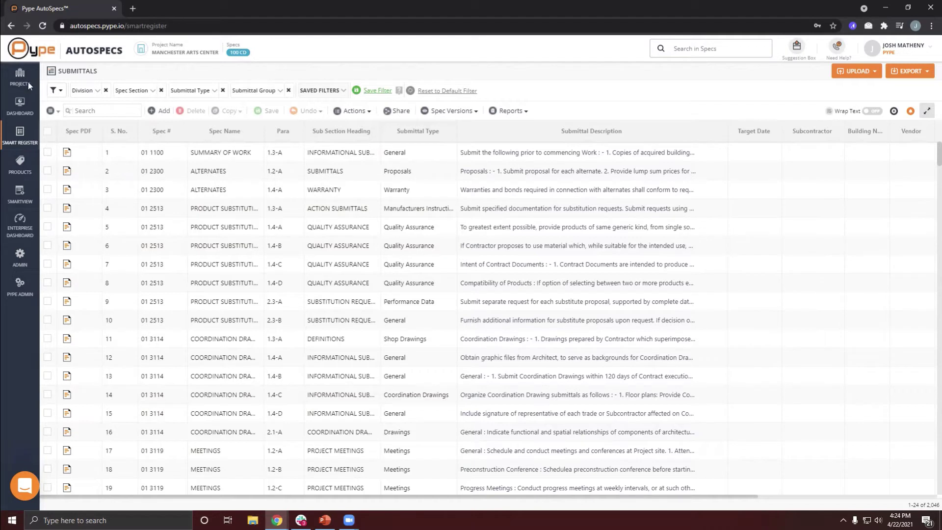
Look through the register's filter choices for division, spec section, submittal type and submittal group
click(96, 92)
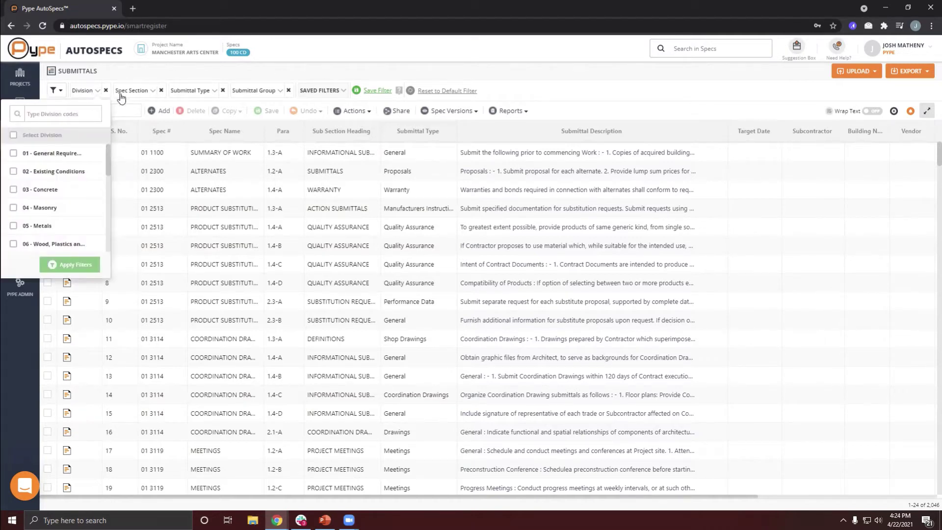
click(145, 96)
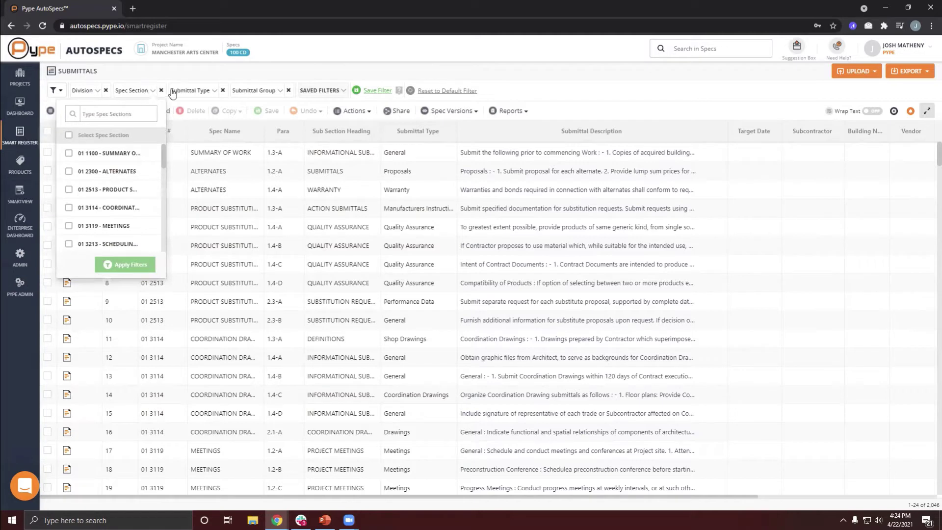
click(205, 94)
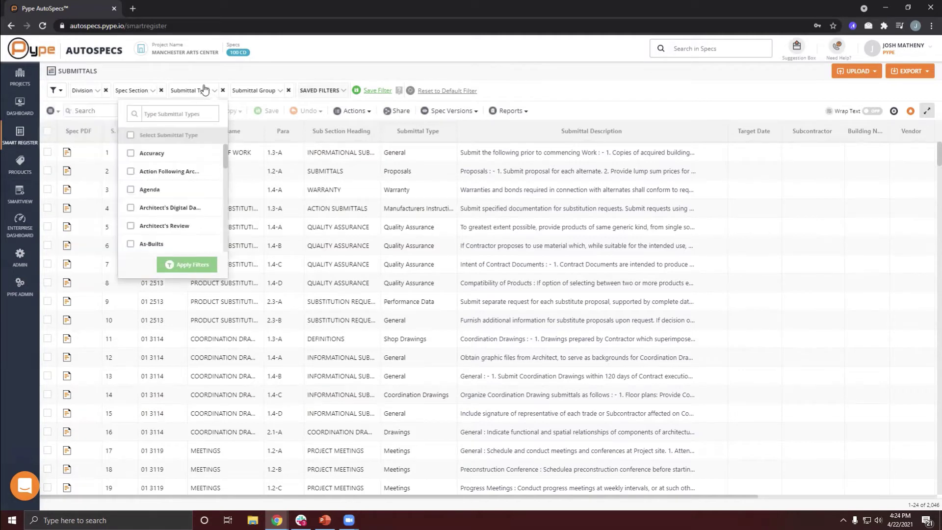
click(278, 94)
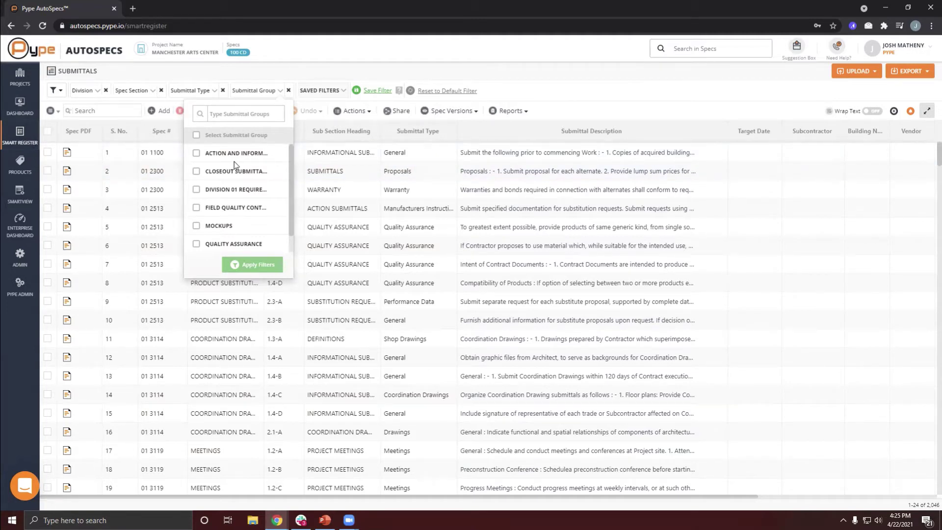
click(197, 154)
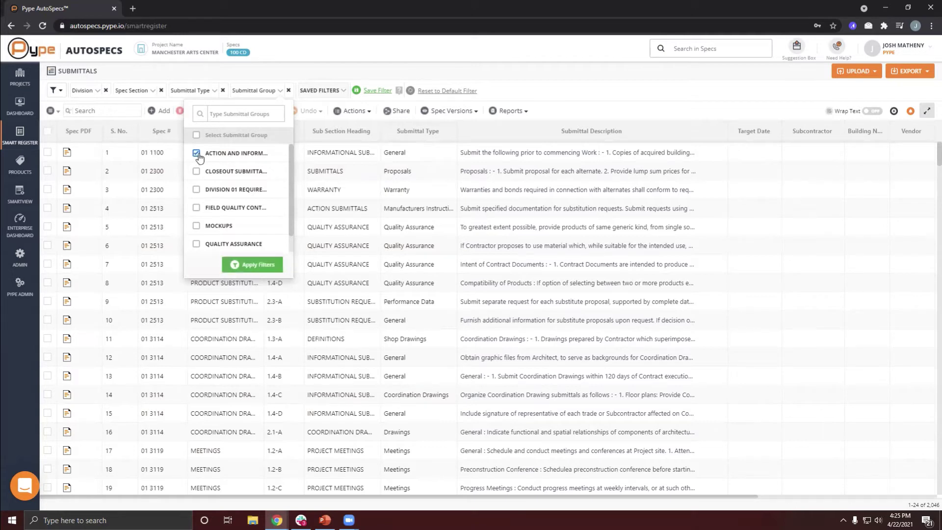
click(197, 227)
click(219, 169)
scroll(229, 212, down, 1)
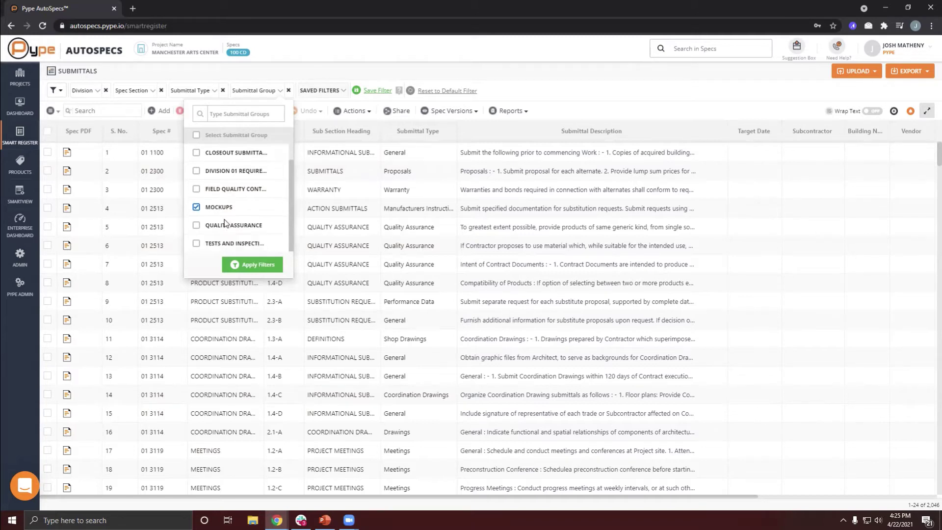
click(225, 247)
scroll(234, 219, up, 1)
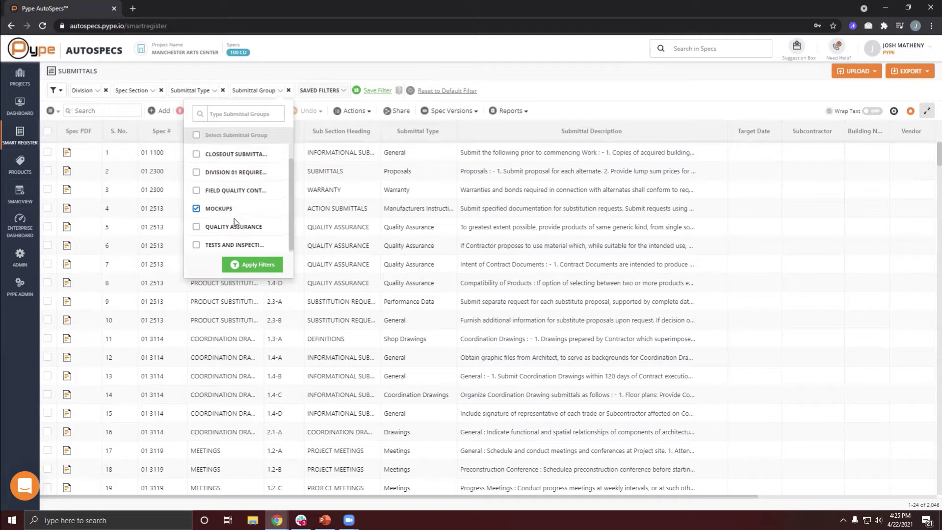
click(196, 135)
click(196, 136)
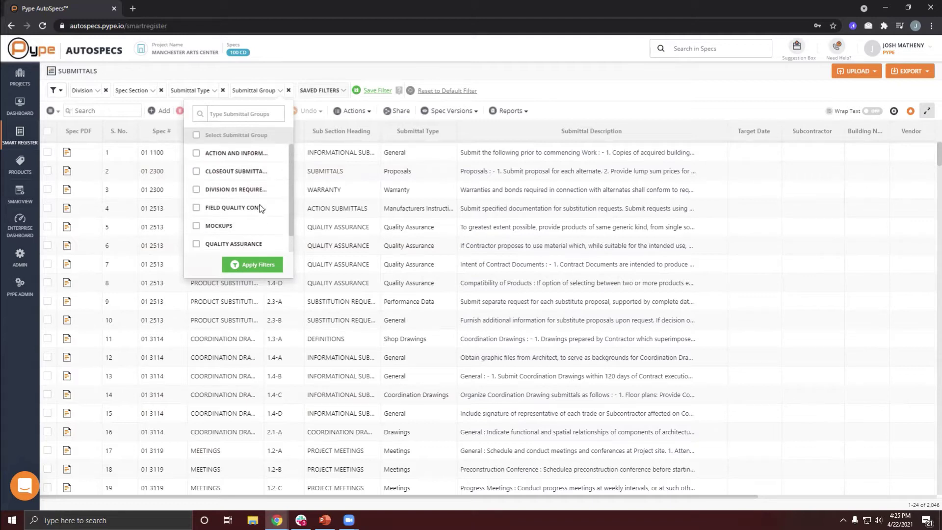
Filter the register to the Action and Informational and Mockups submittal groups and review the filtered items
click(197, 154)
click(196, 226)
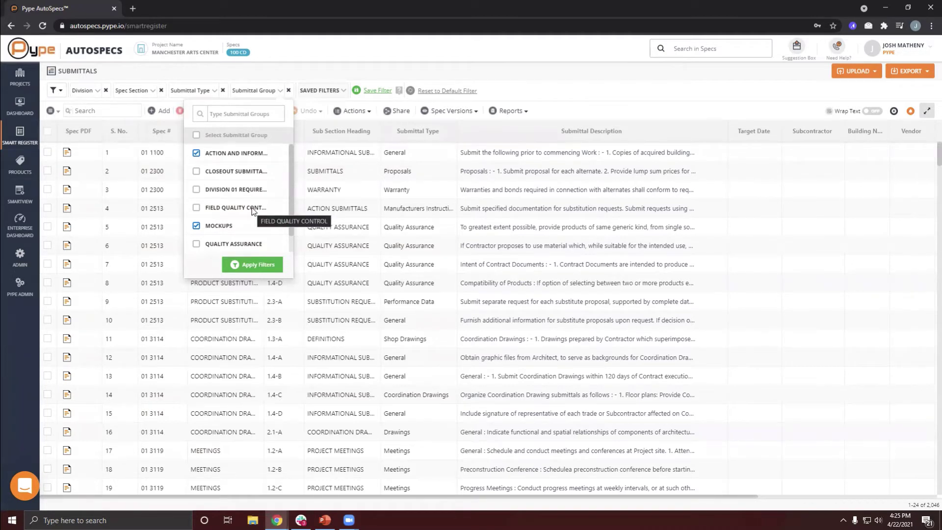
click(264, 269)
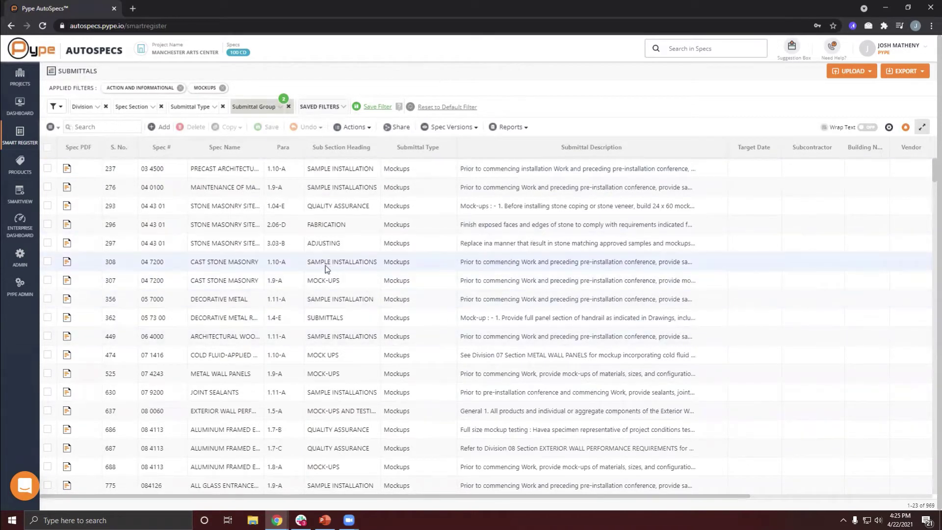
scroll(317, 270, down, 5)
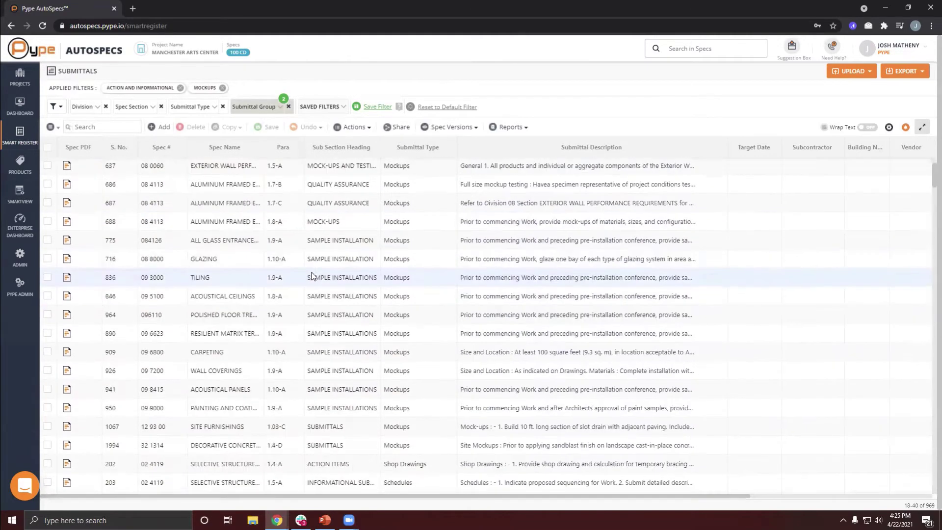
scroll(313, 270, down, 8)
scroll(313, 270, up, 15)
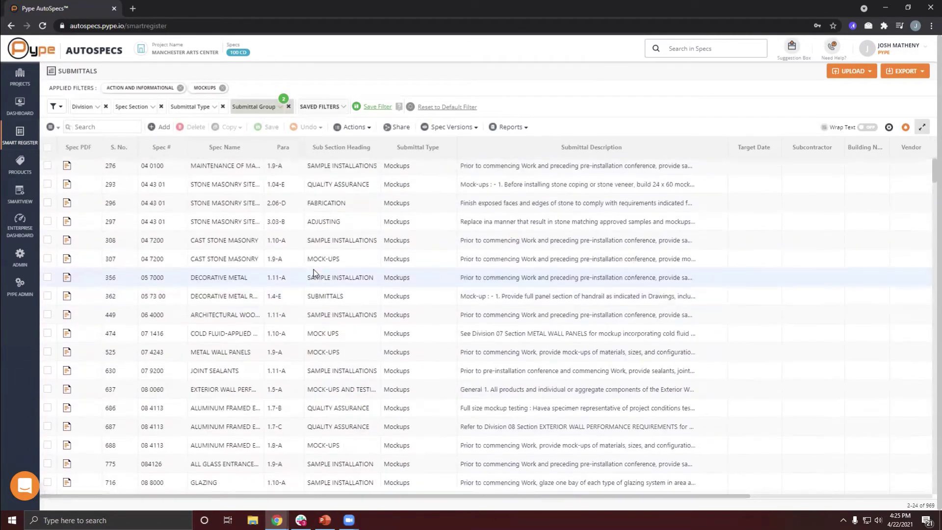
scroll(313, 269, up, 1)
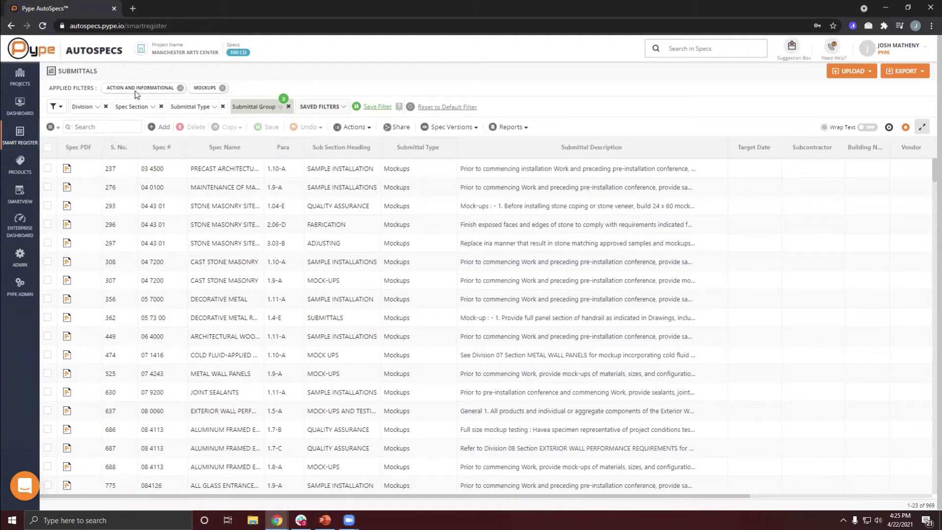
View the form for saving the current filter and the list of saved filters, closing both without saving or applying anything
click(376, 107)
click(361, 153)
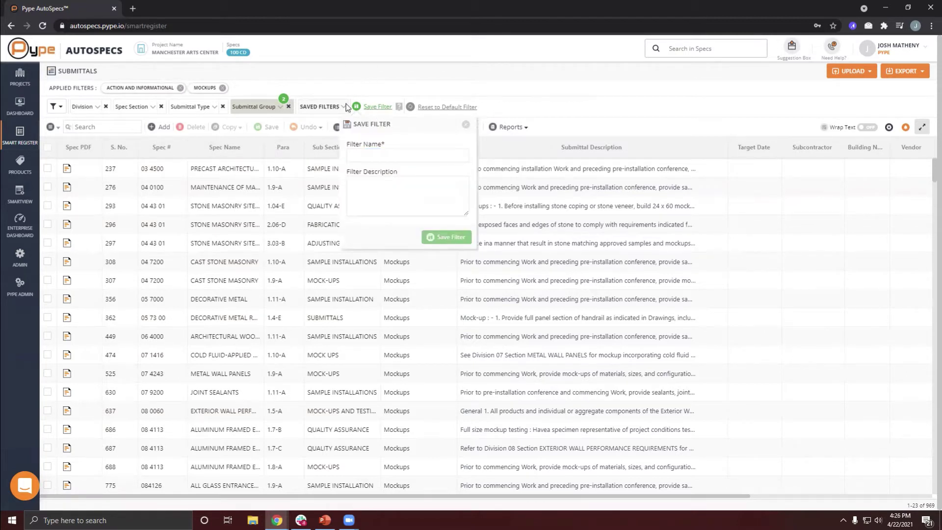
click(316, 114)
click(329, 107)
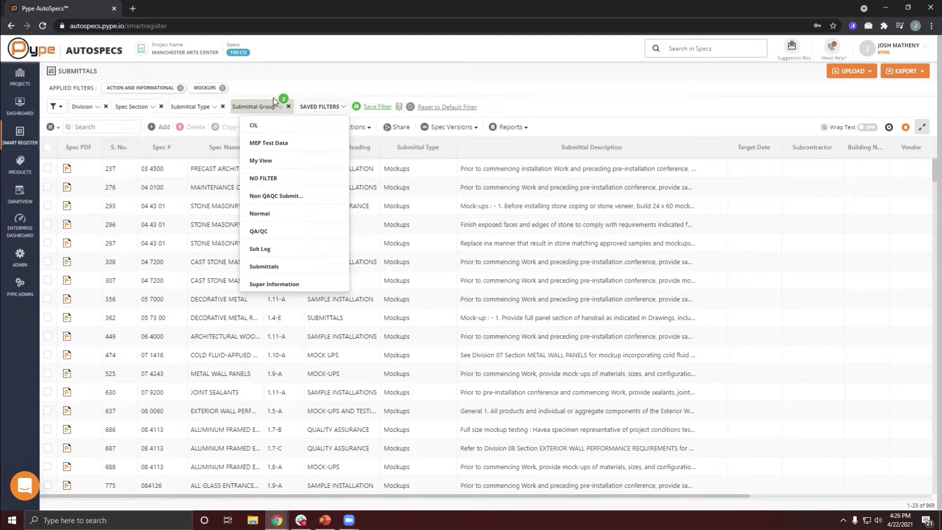
click(325, 87)
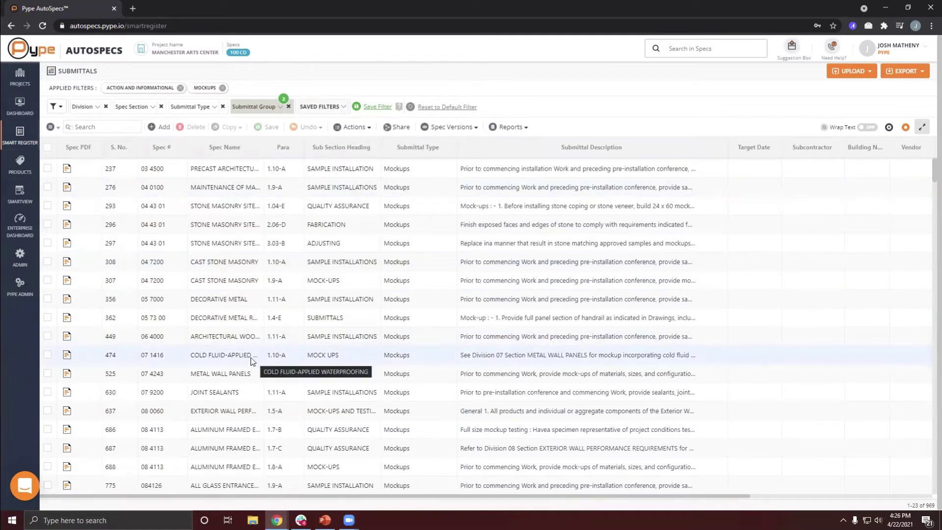
Add a new submittal row to the filtered register and sort the list by serial number in ascending order
scroll(235, 357, down, 10)
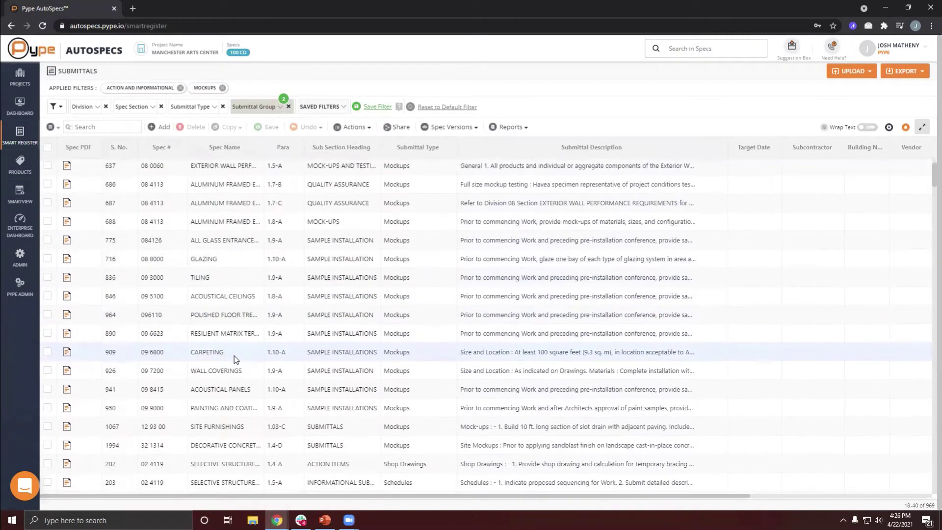
scroll(234, 358, down, 4)
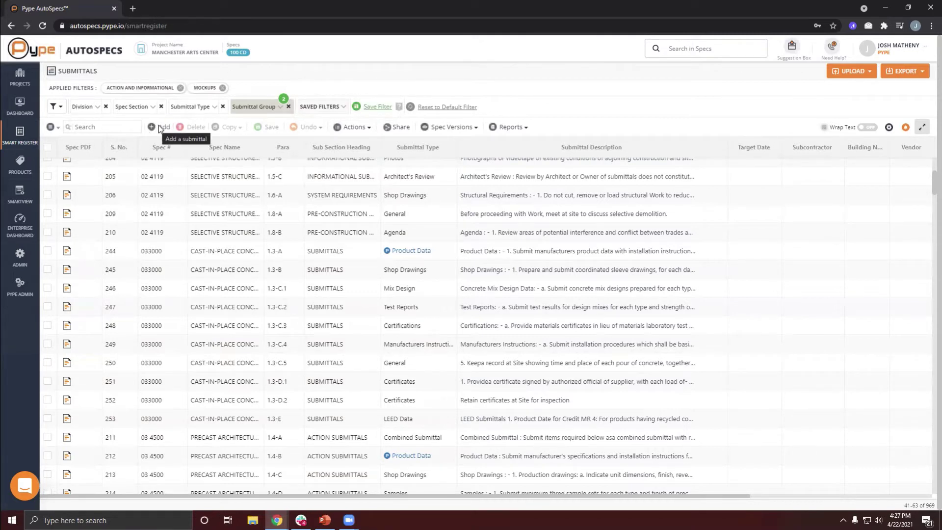
scroll(165, 270, up, 15)
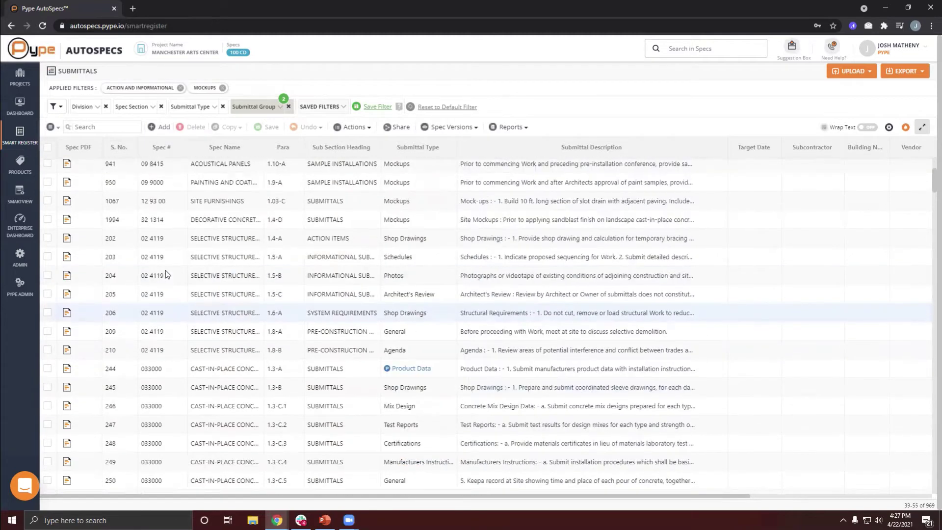
click(163, 128)
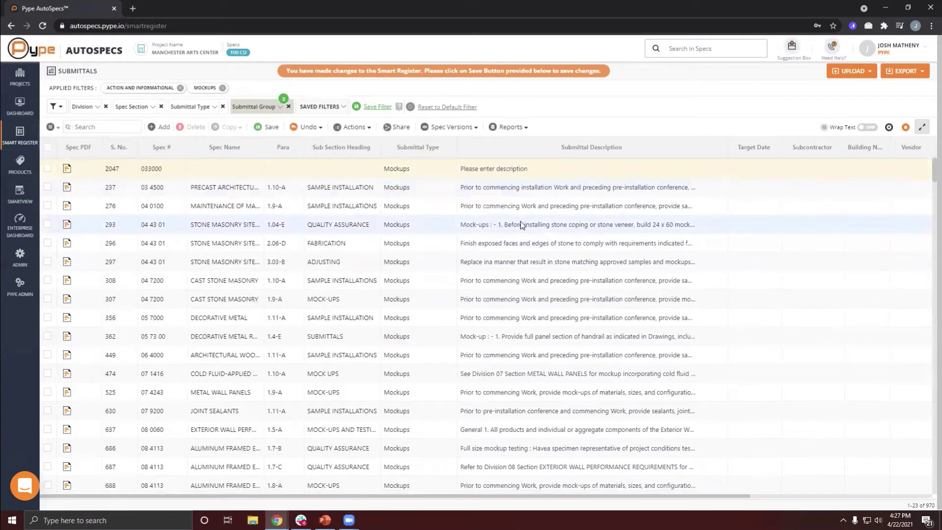
click(505, 149)
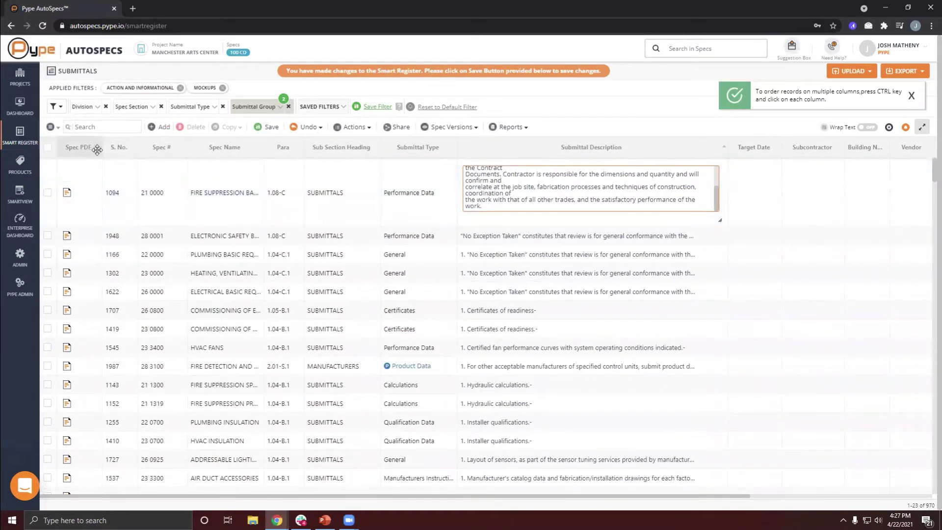
click(119, 148)
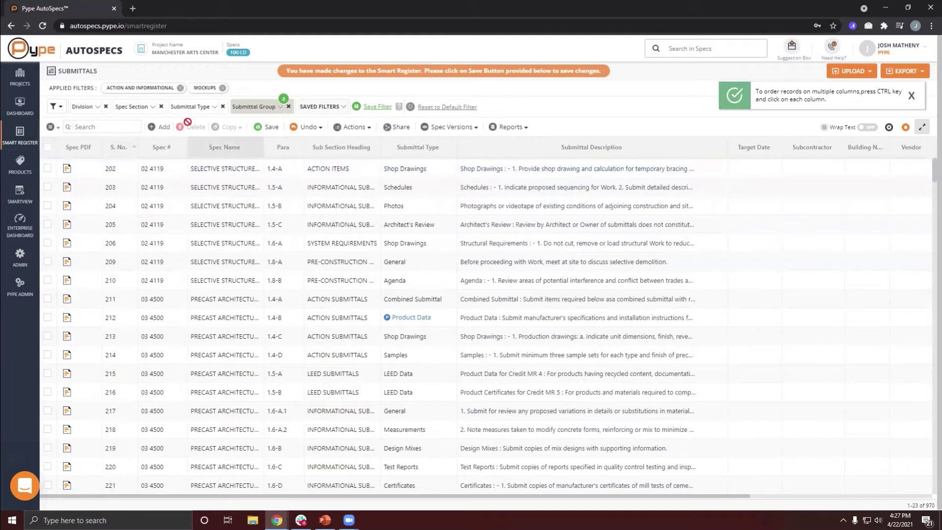
Add another submittal row and open its cells up to submittal type and description for editing, keeping the default entries
click(162, 127)
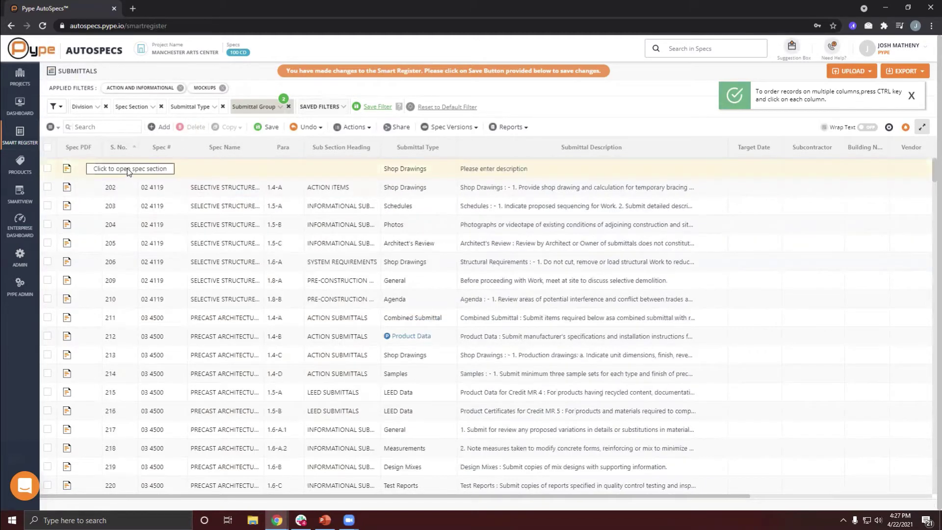
click(245, 170)
click(340, 169)
click(396, 169)
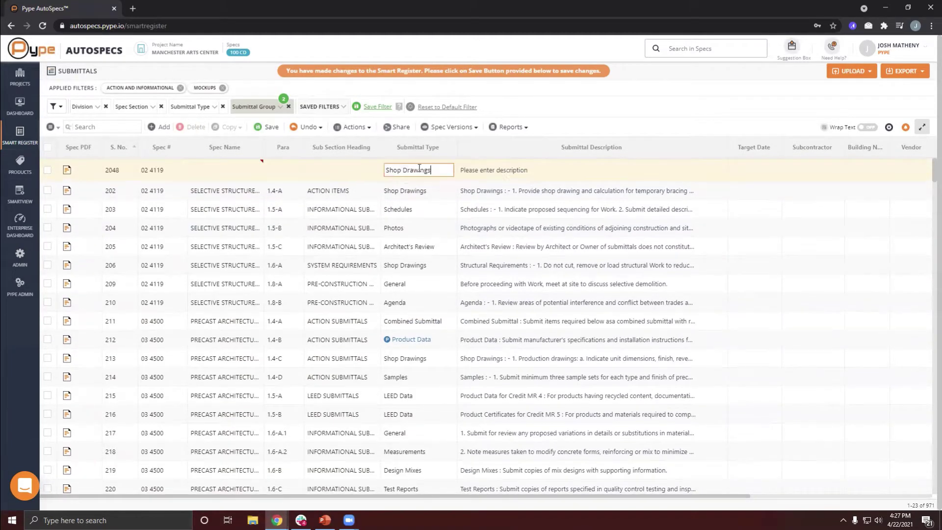
click(499, 170)
click(500, 170)
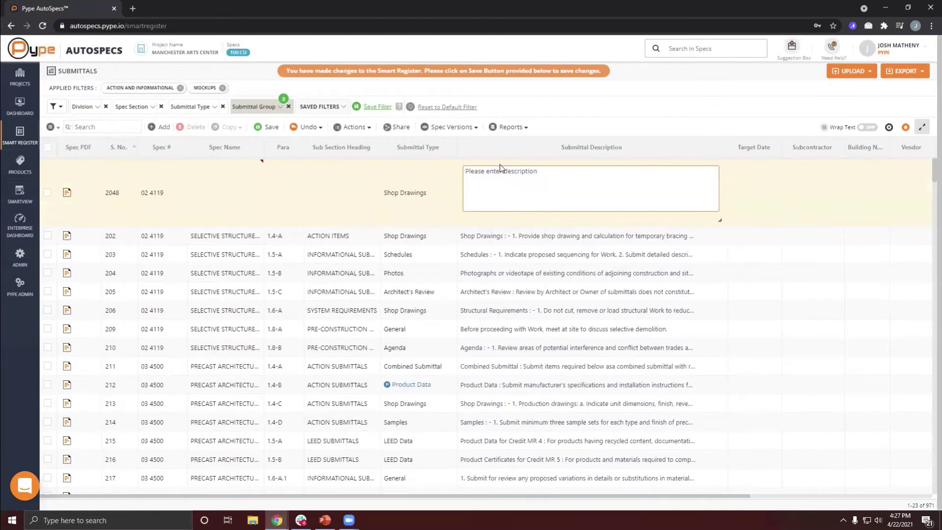
click(523, 104)
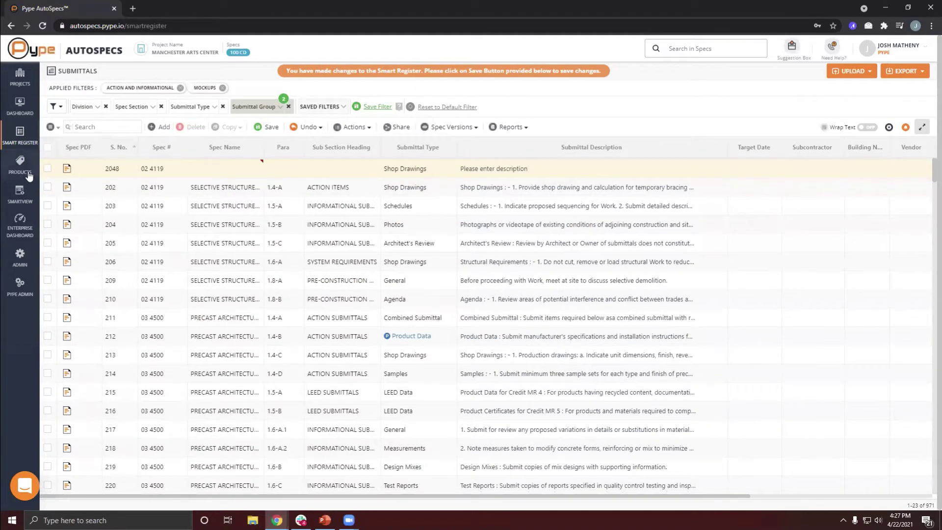
Delete the newly added Shop Drawings submittal at the head of the register
click(47, 170)
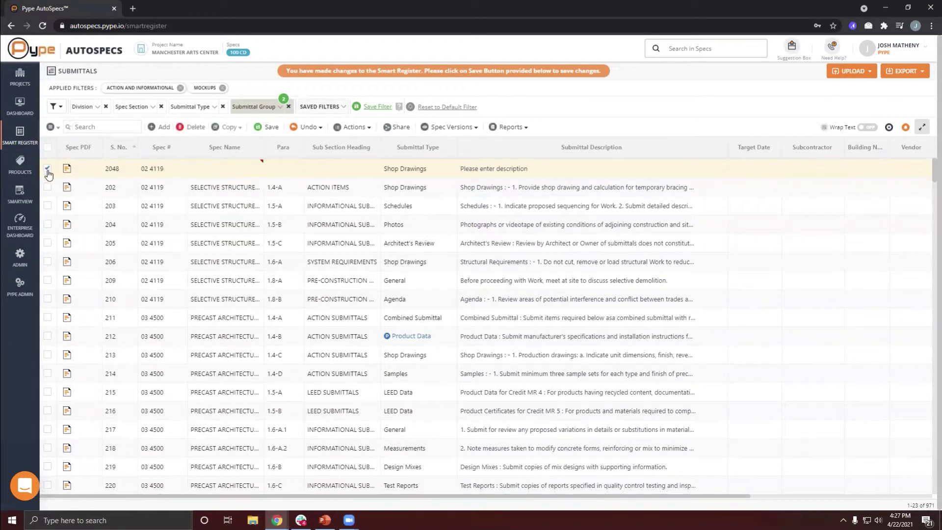
click(196, 129)
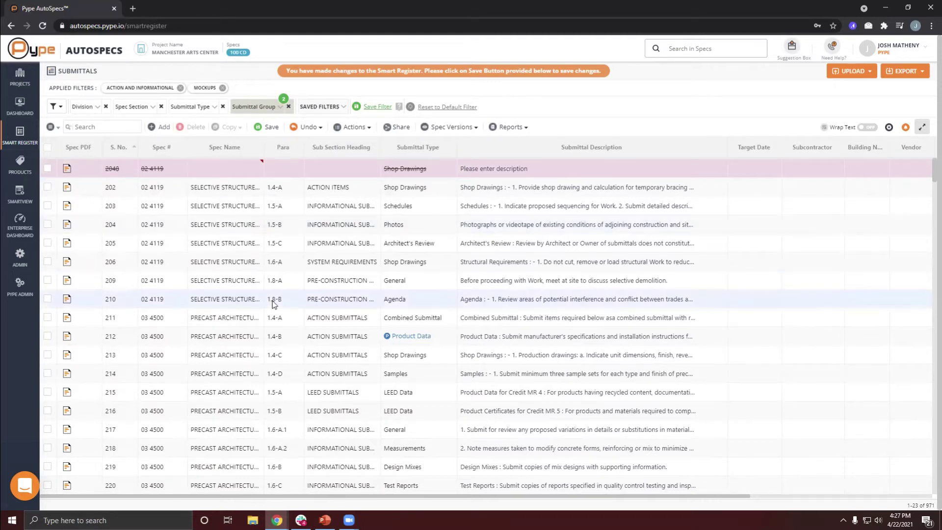
Make 4 copies of the cast-in-place concrete Shop Drawings submittal, paragraph 1.3-B, using Multiple Copies
scroll(336, 340, down, 10)
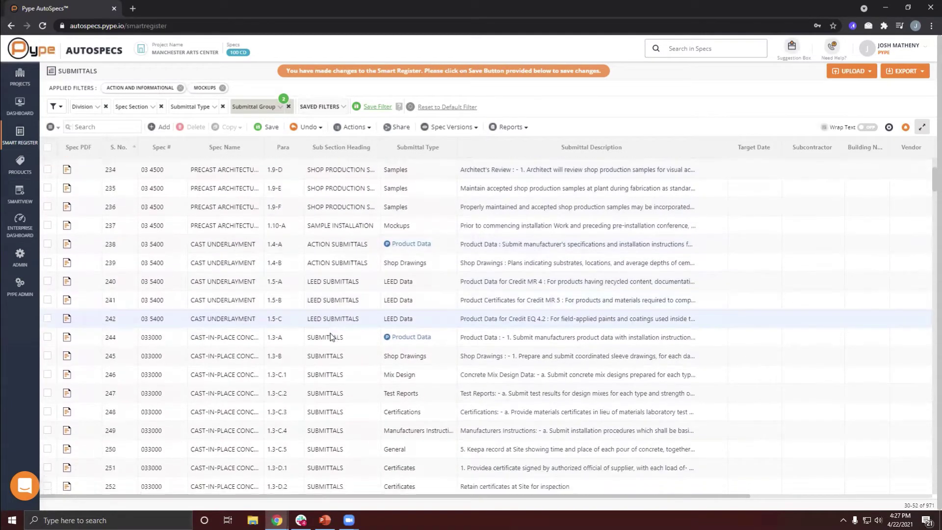
scroll(331, 334, down, 3)
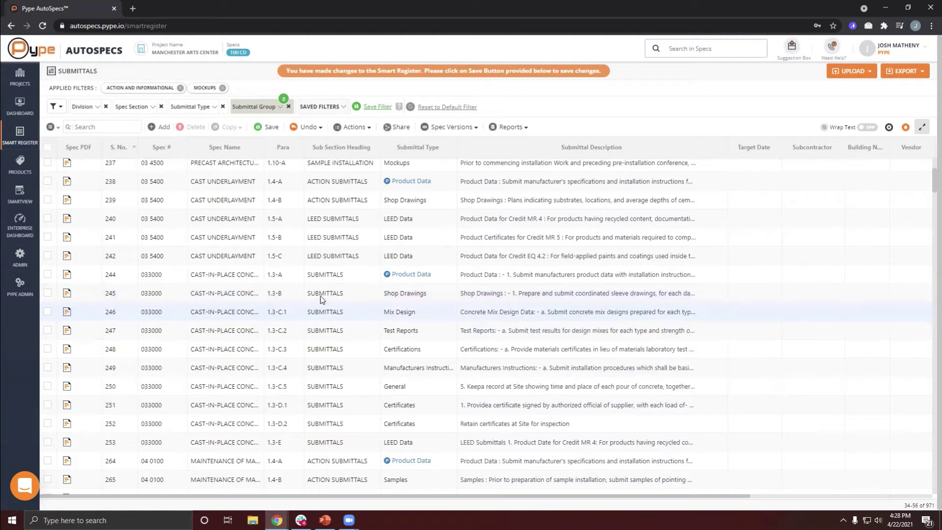
click(48, 293)
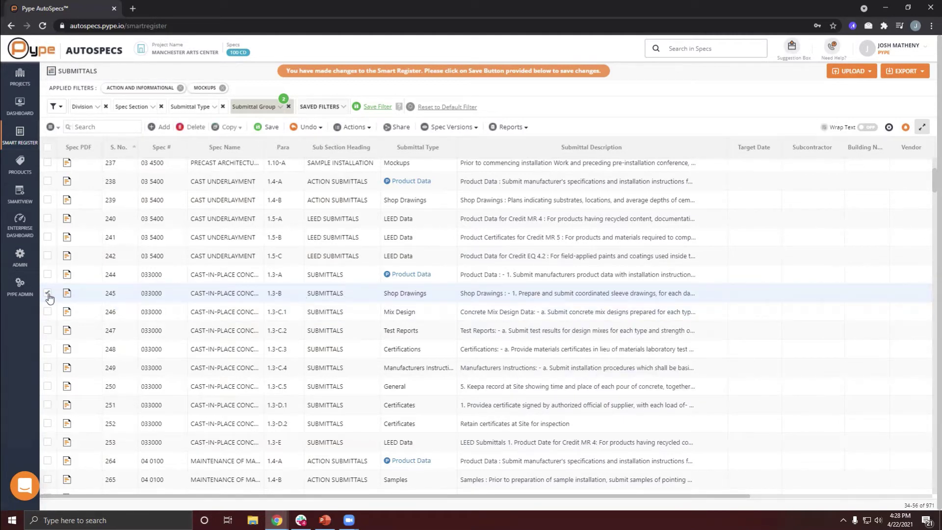
click(228, 128)
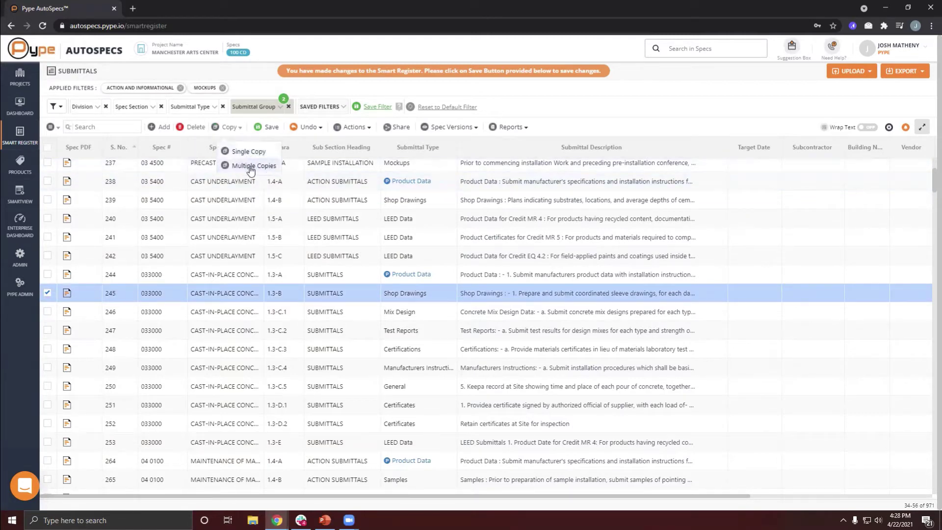
click(250, 167)
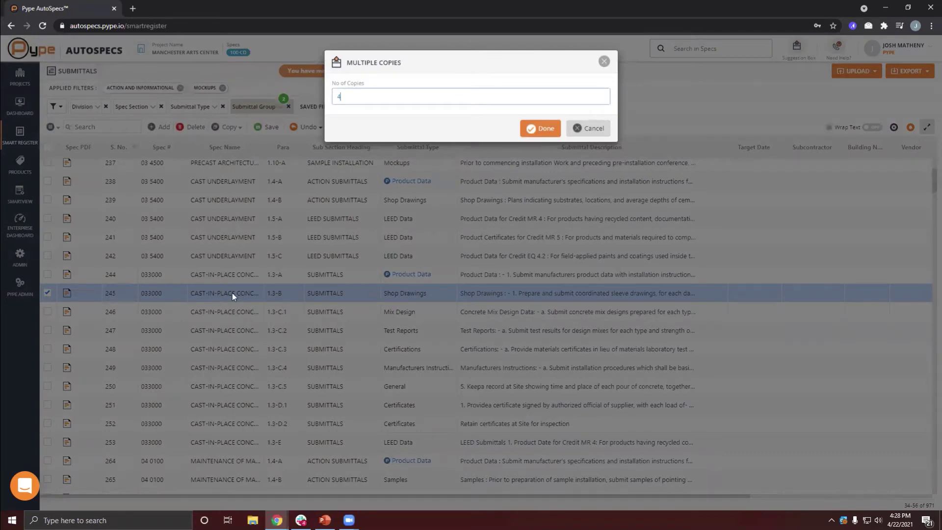
click(542, 128)
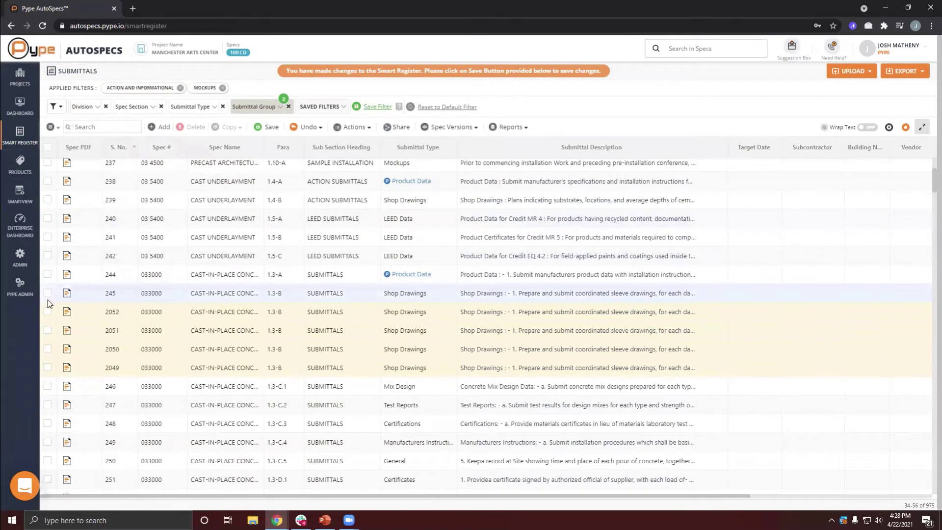
Select the original paragraph 1.3-B Shop Drawings submittal with its four copies, and add "Floor 1" to the original's description heading
click(47, 293)
click(47, 311)
click(47, 330)
click(47, 349)
click(47, 368)
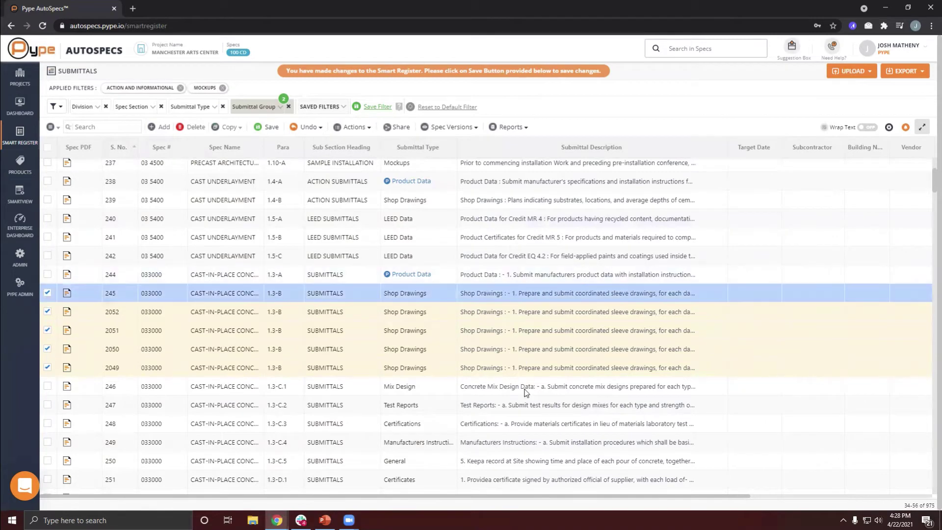
double_click(530, 295)
scroll(527, 321, down, 2)
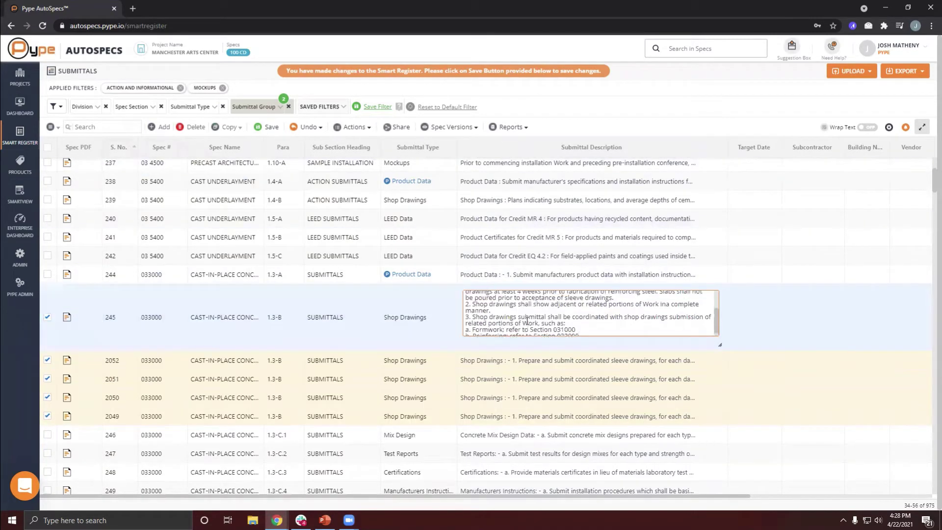
scroll(527, 322, up, 5)
scroll(525, 338, down, 4)
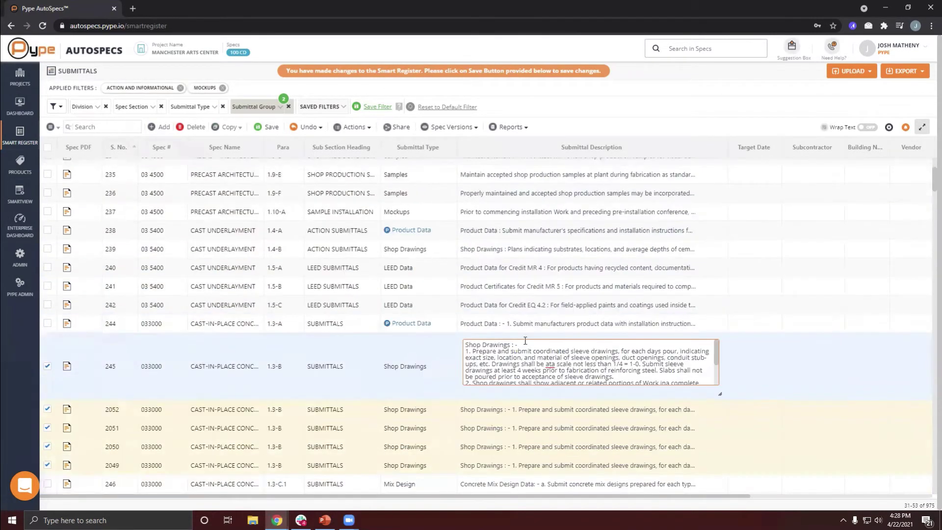
text(Floor 1)
click(749, 361)
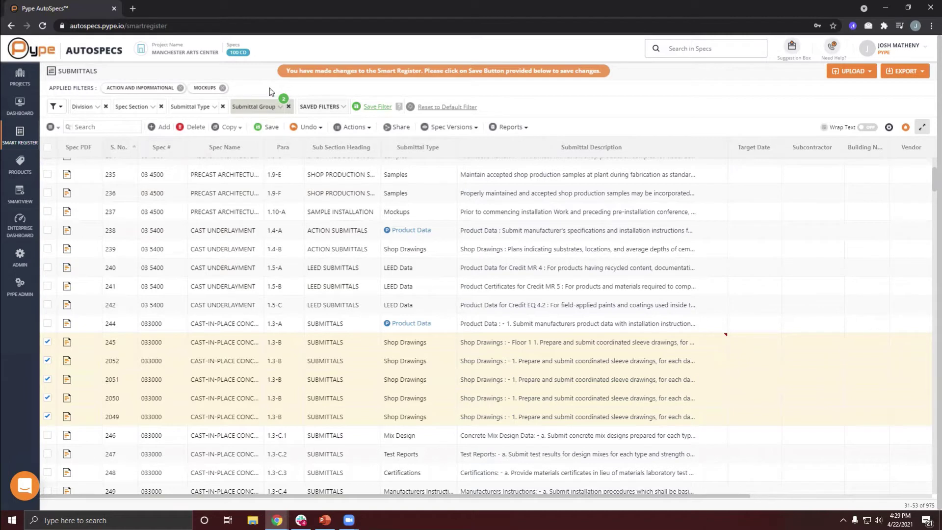
Change the submittal group filter to show only Closeout Submittals
click(350, 127)
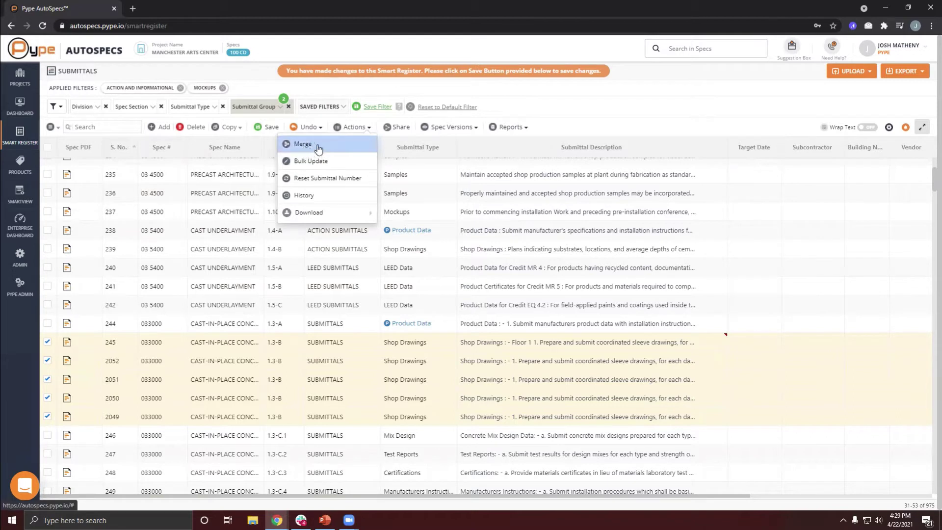
click(262, 83)
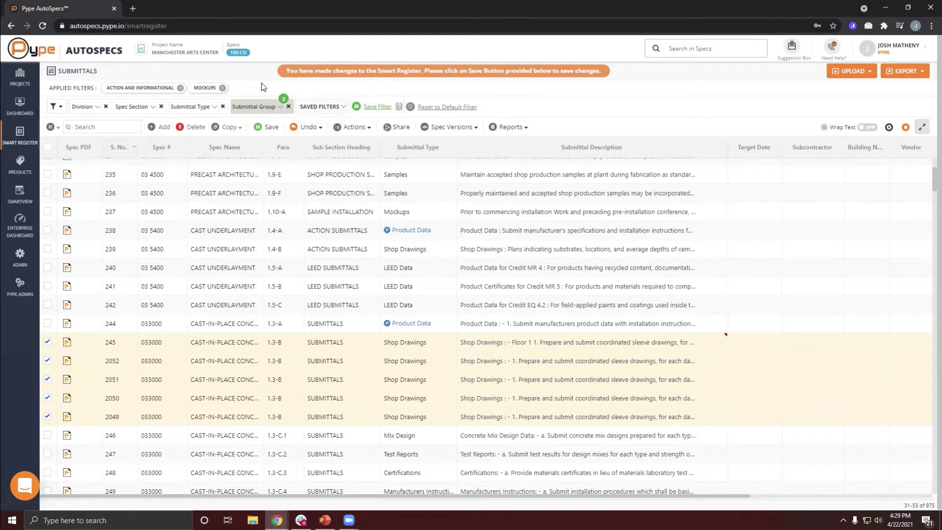
click(263, 111)
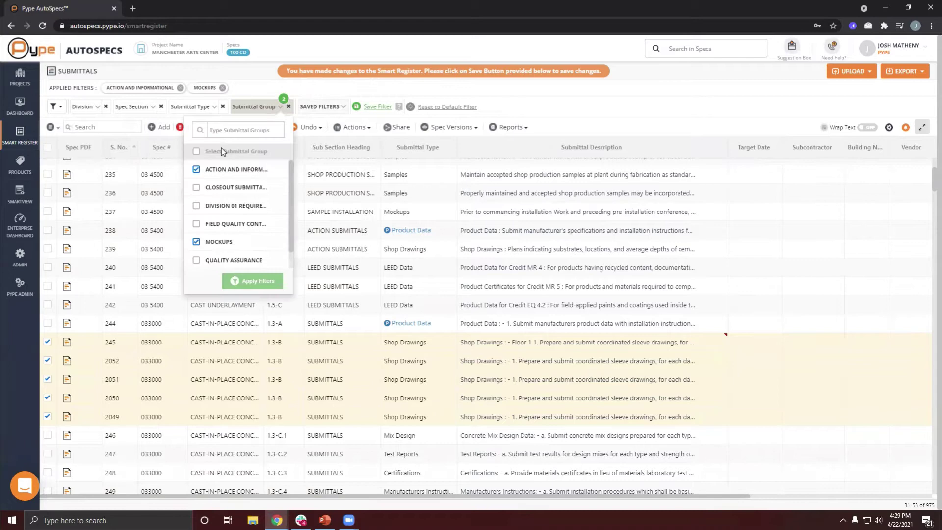
click(197, 152)
click(197, 152)
click(196, 187)
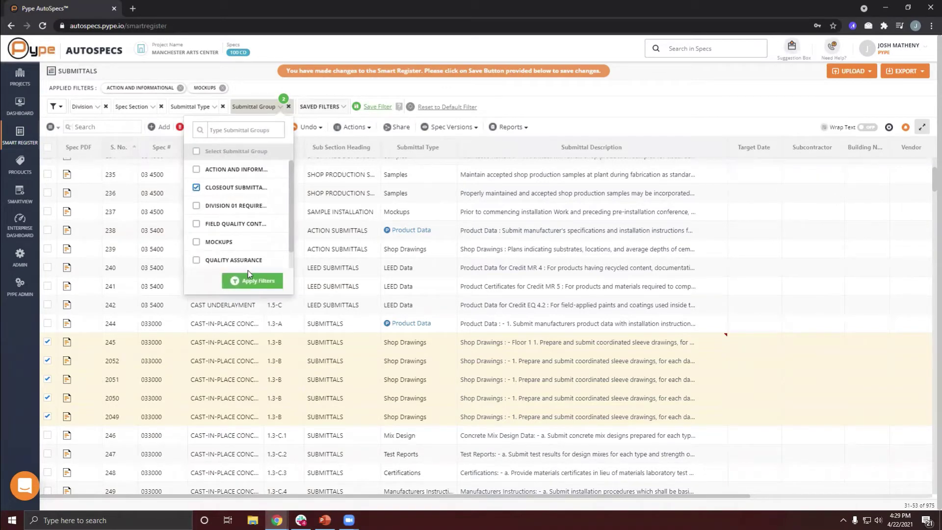
click(258, 284)
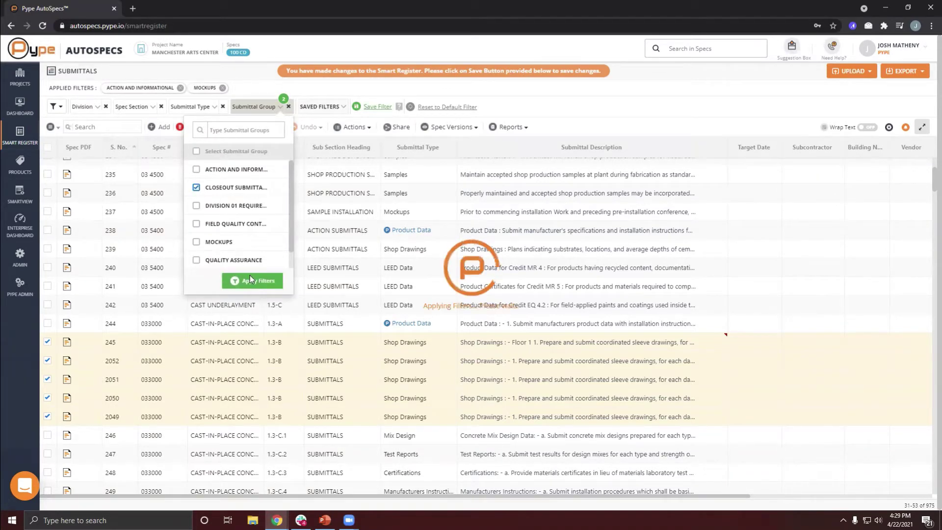
Select the five roofing installer's warranty submittals of section 07 5500, paragraphs 3.8-A to 3.8-E
scroll(340, 316, up, 10)
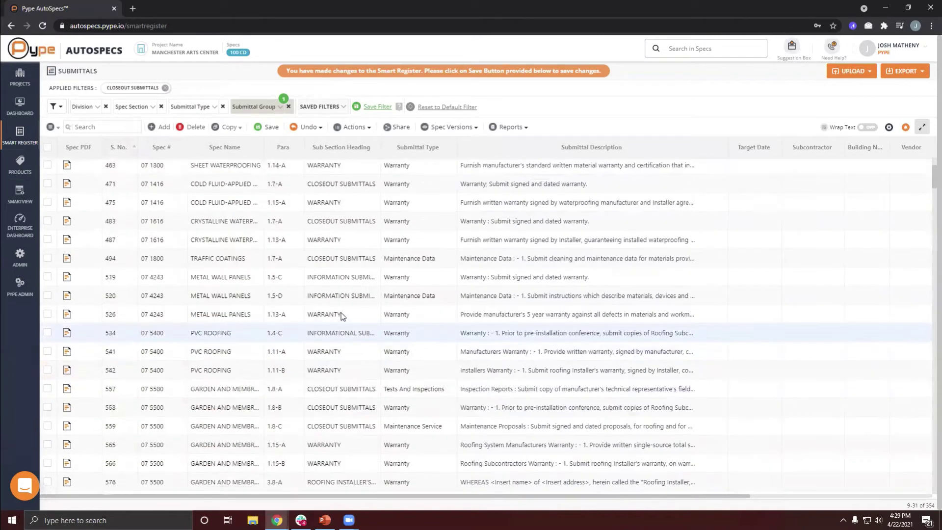
scroll(342, 314, down, 8)
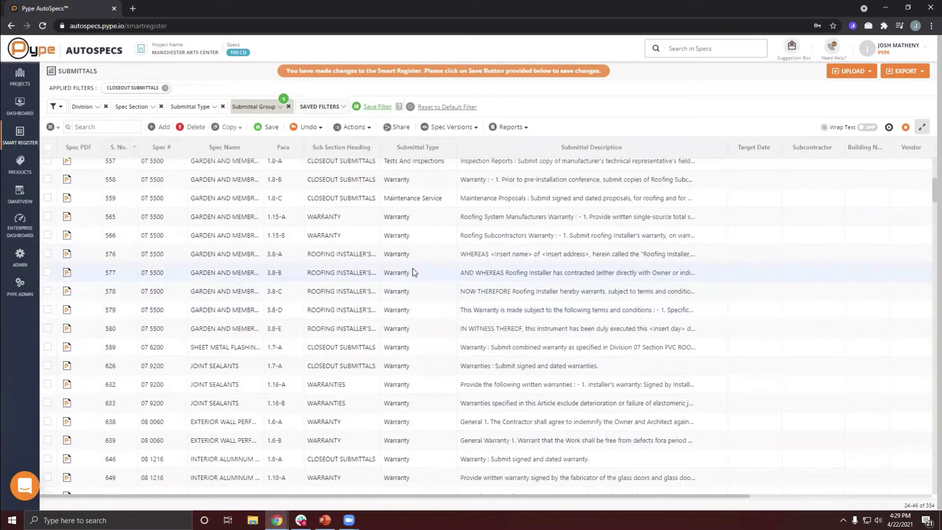
click(47, 254)
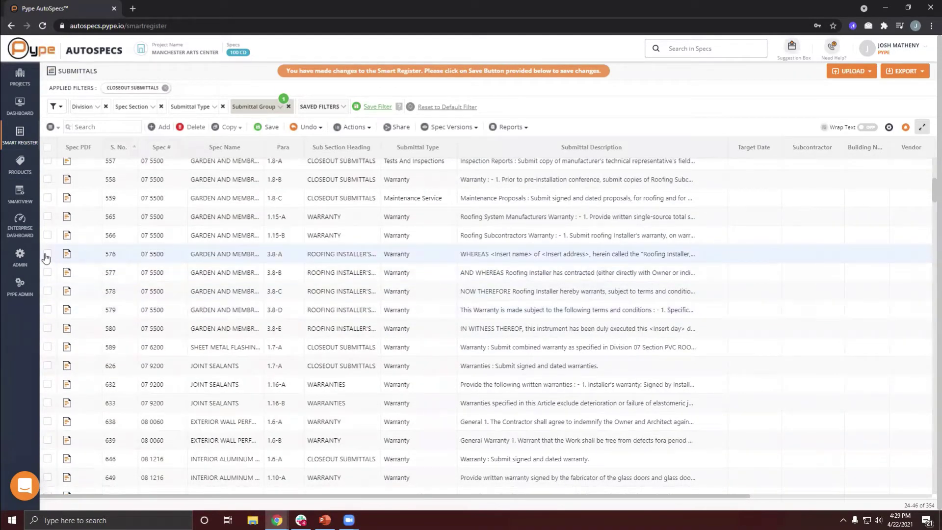
click(47, 272)
click(48, 291)
click(47, 310)
click(47, 328)
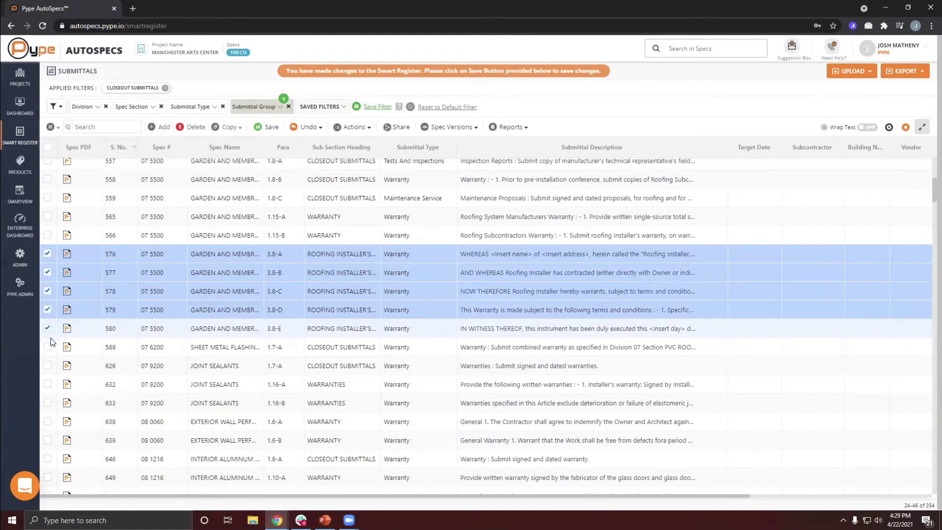
click(47, 347)
click(47, 347)
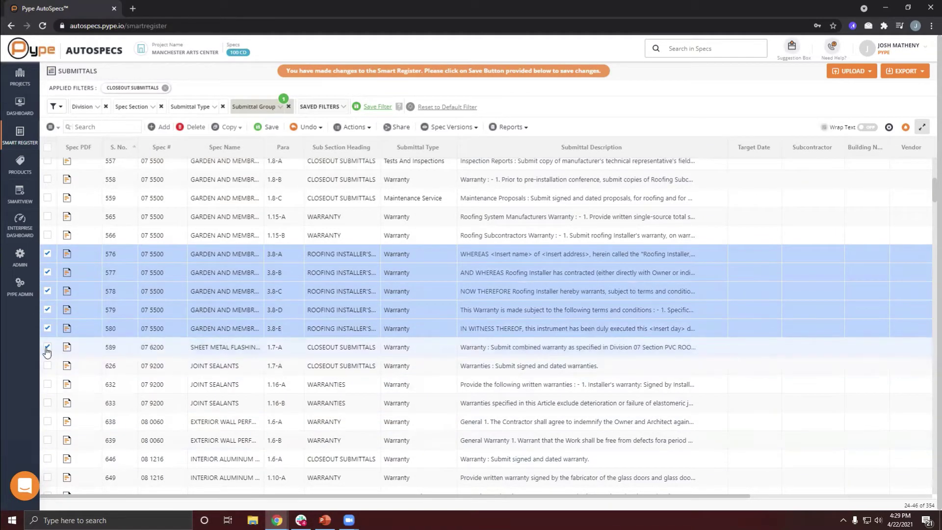
Read the roofing installer's warranty paragraphs in the specification PDF of submittal 3.8-A, and close the PDF
right_click(66, 254)
click(67, 254)
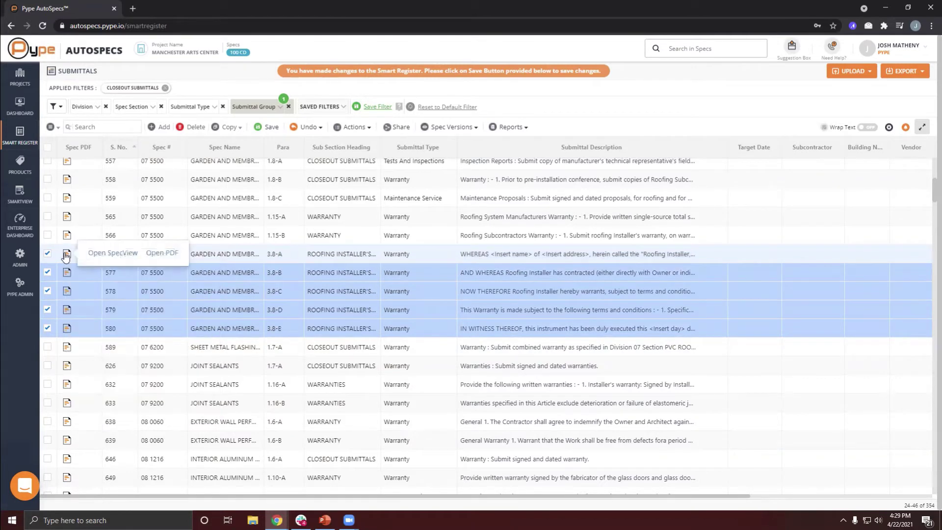
click(162, 253)
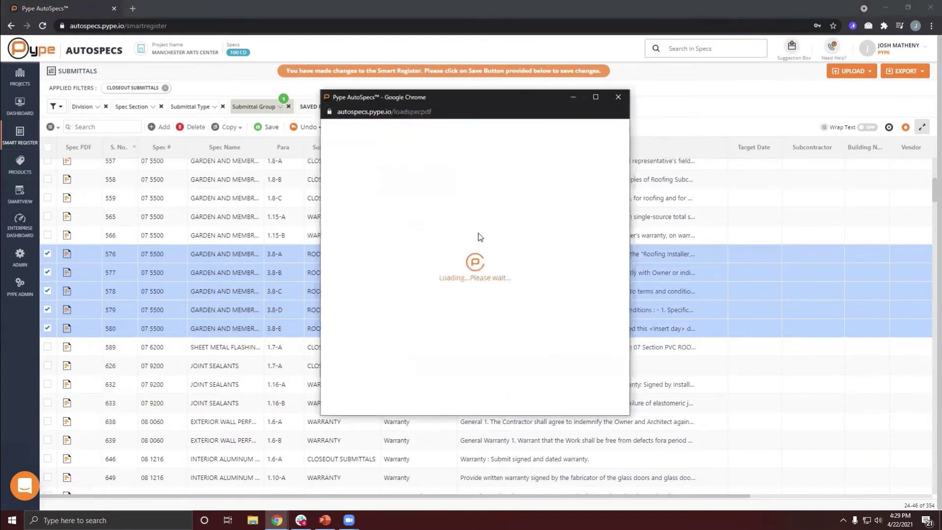
scroll(564, 242, down, 4)
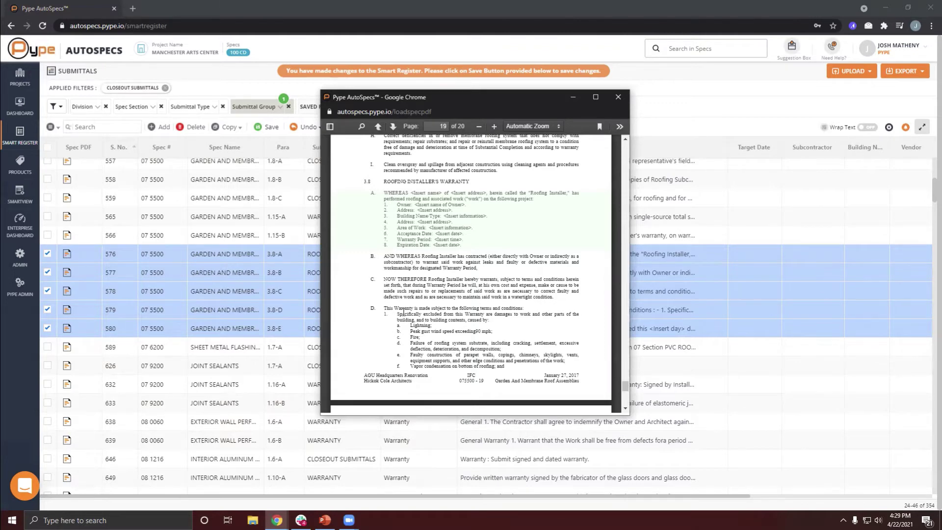
scroll(404, 310, down, 5)
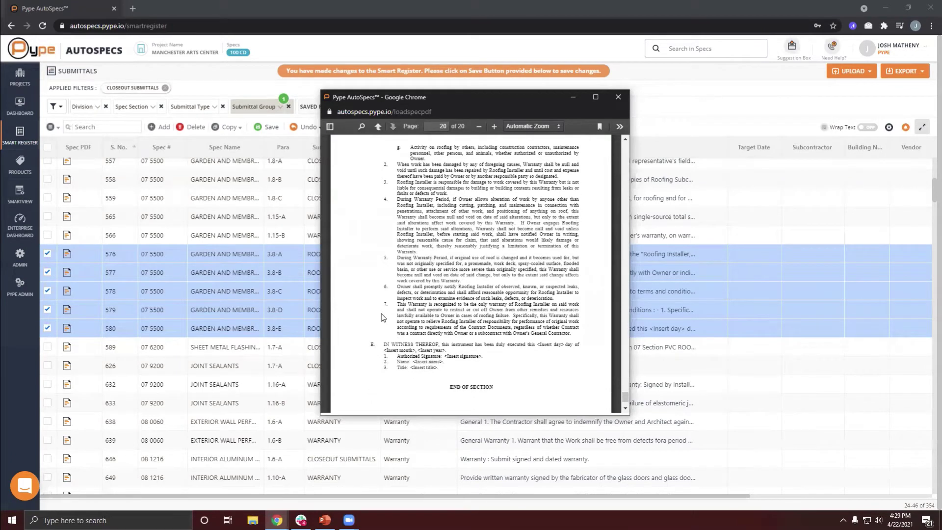
scroll(563, 141, up, 2)
click(619, 98)
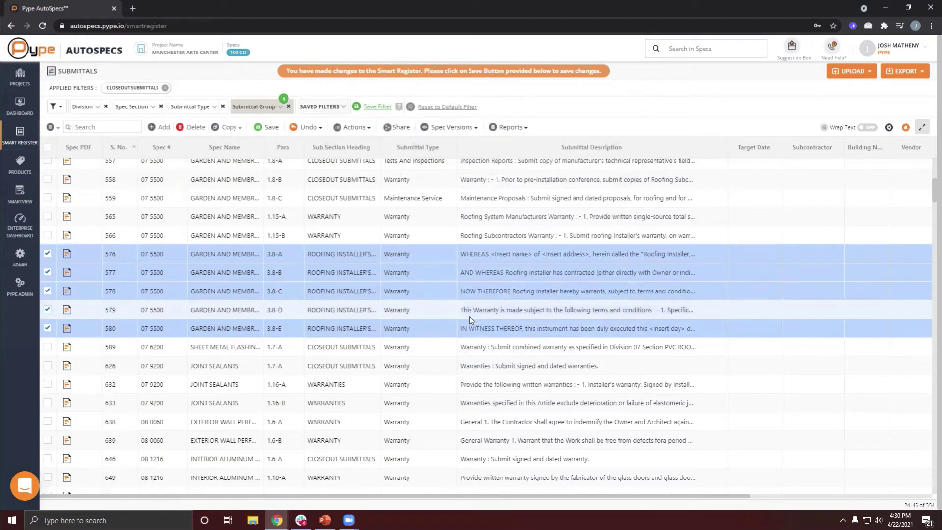
Merge the five selected warranty submittals into target record 3.8-A and confirm the merge
click(341, 133)
click(315, 146)
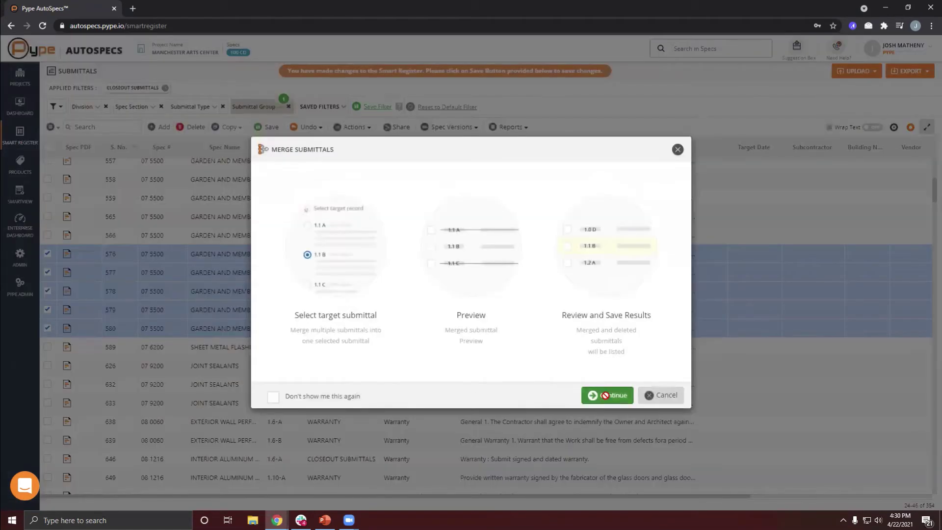
click(601, 393)
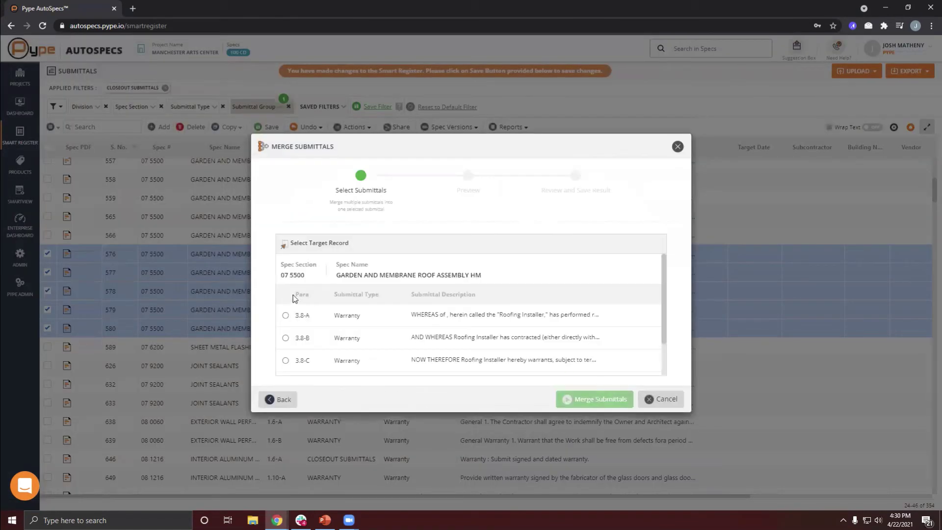
click(285, 315)
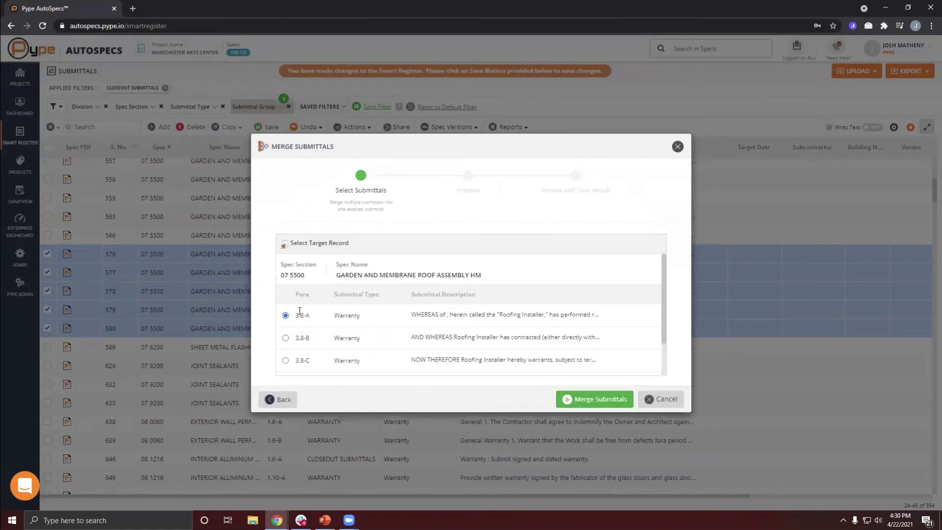
click(584, 399)
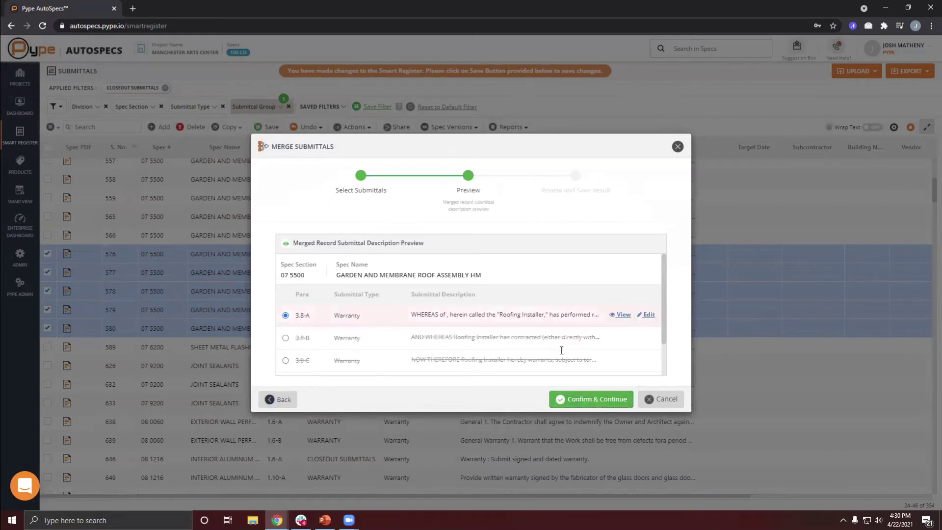
click(568, 398)
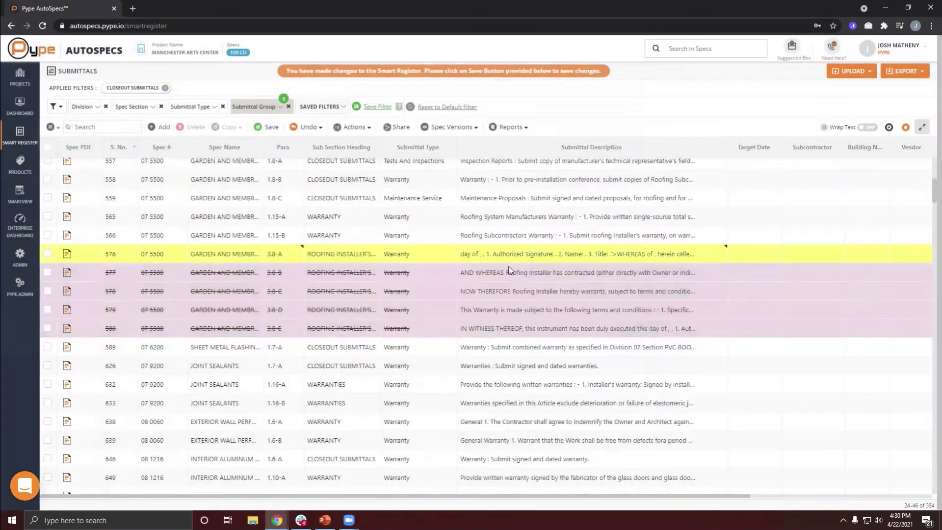
Open the merged 3.8-A warranty submittal's description and read through its combined text
scroll(511, 270, up, 5)
scroll(450, 351, down, 5)
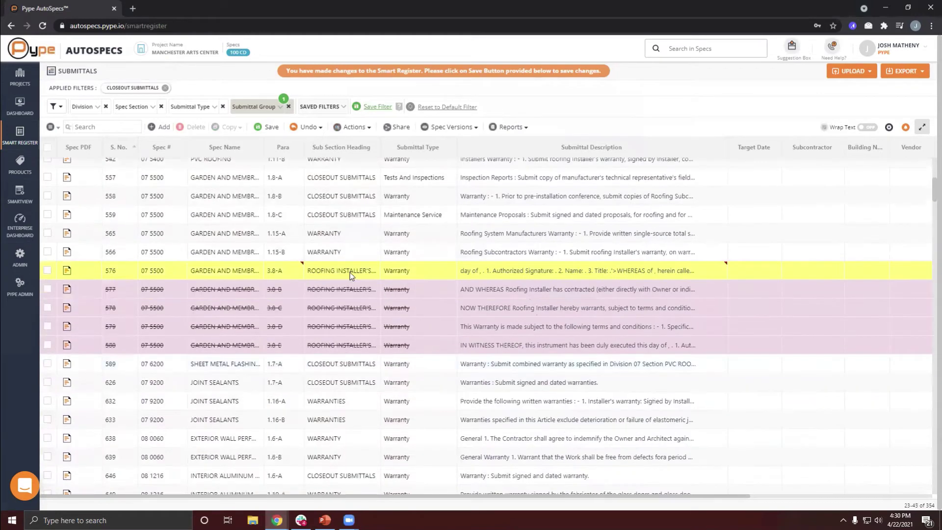
double_click(490, 272)
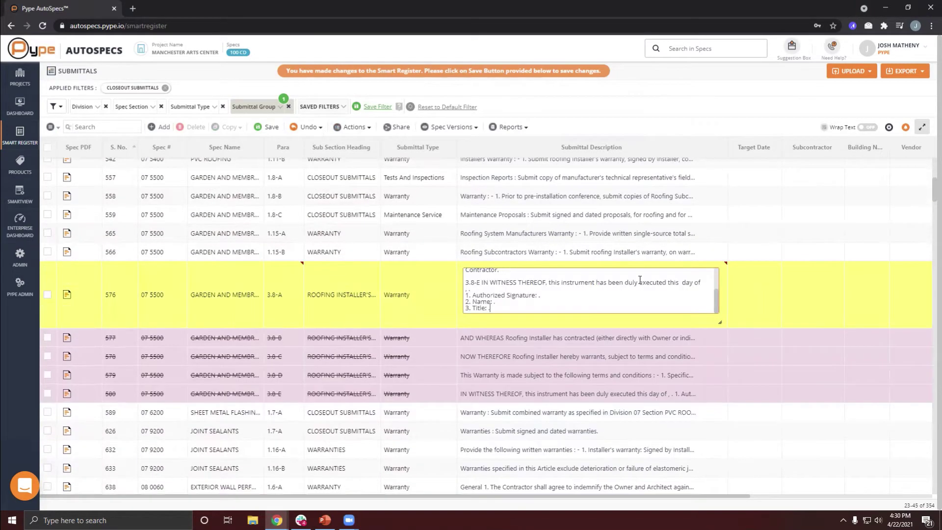
scroll(716, 296, up, 5)
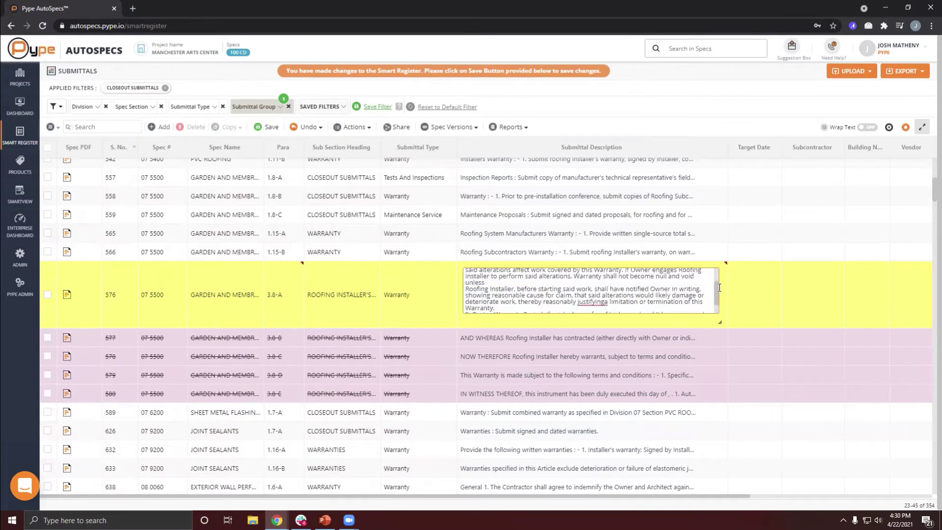
scroll(716, 289, up, 5)
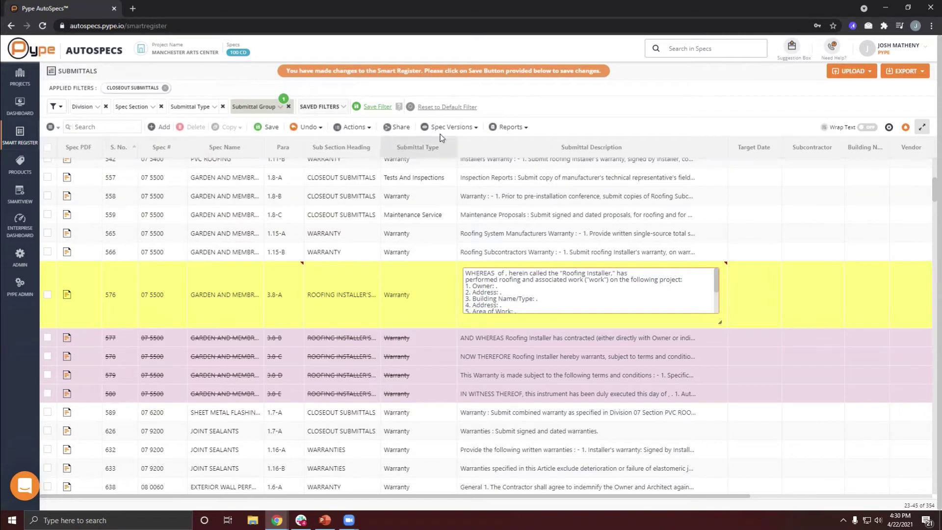
Select the first eight closeout submittals in the register, serial numbers 314 to 471
click(349, 128)
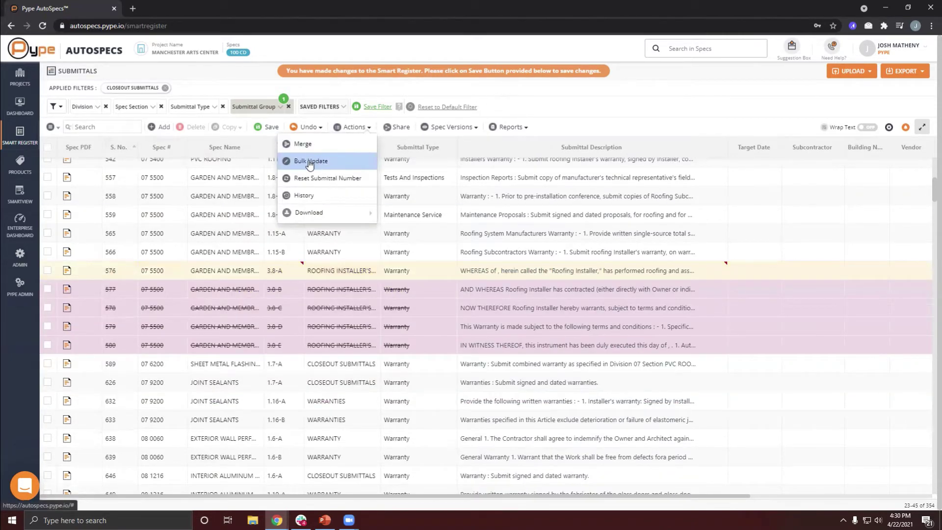
scroll(388, 240, up, 7)
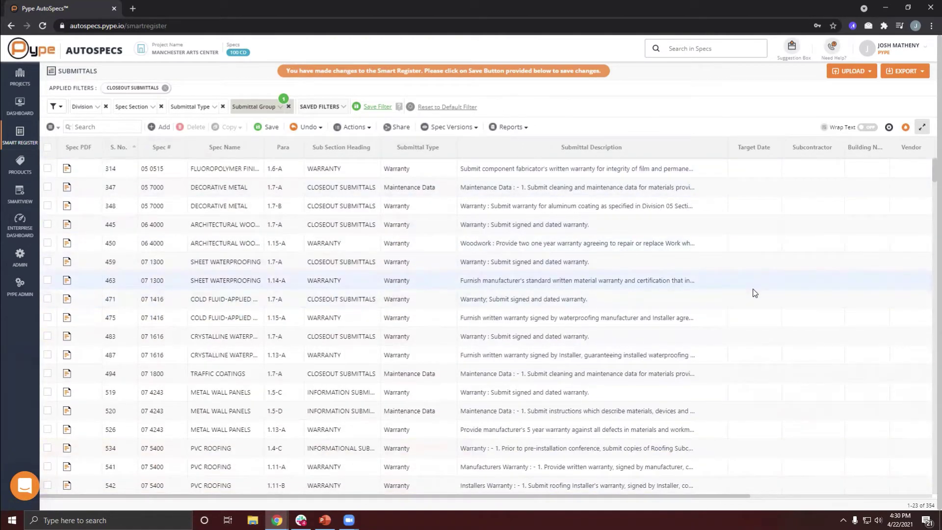
click(47, 169)
click(47, 187)
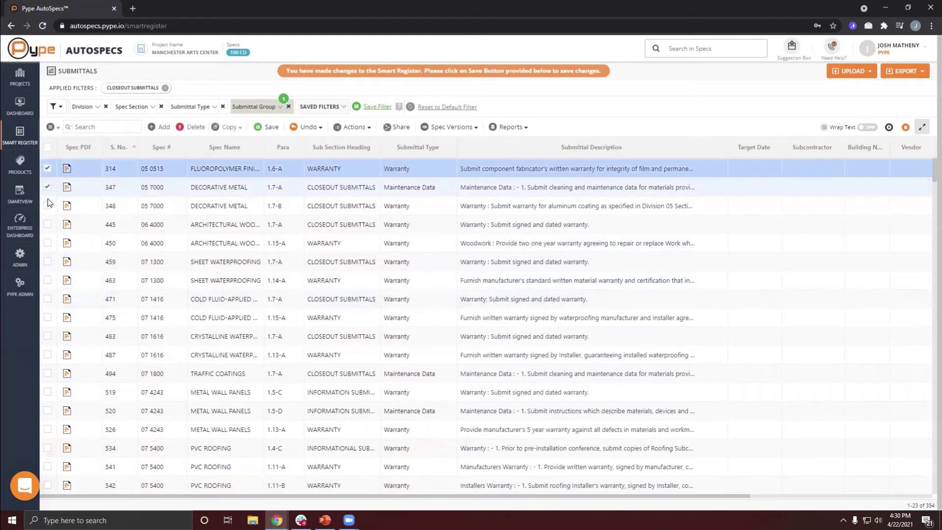
drag(48, 198, 42, 299)
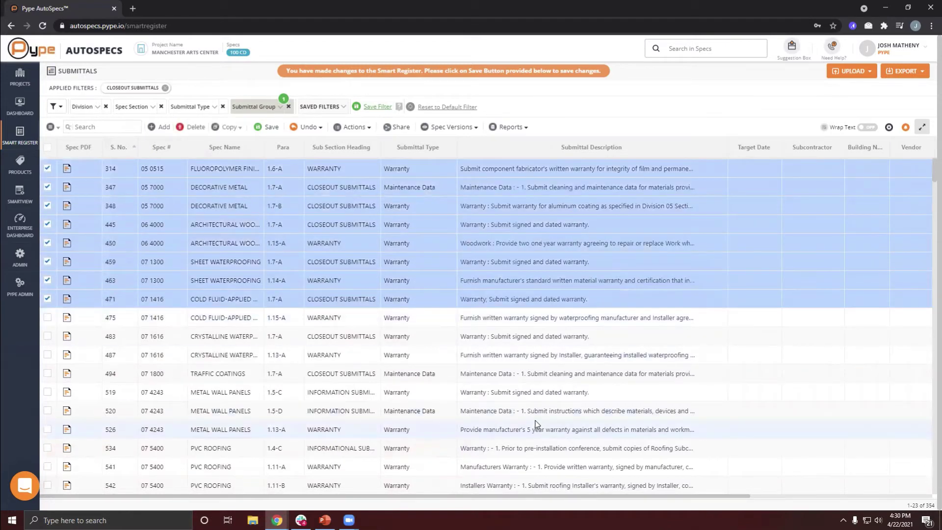
Bulk update the eight selected submittals with a target date of 04/22/2021 and confirm
click(353, 126)
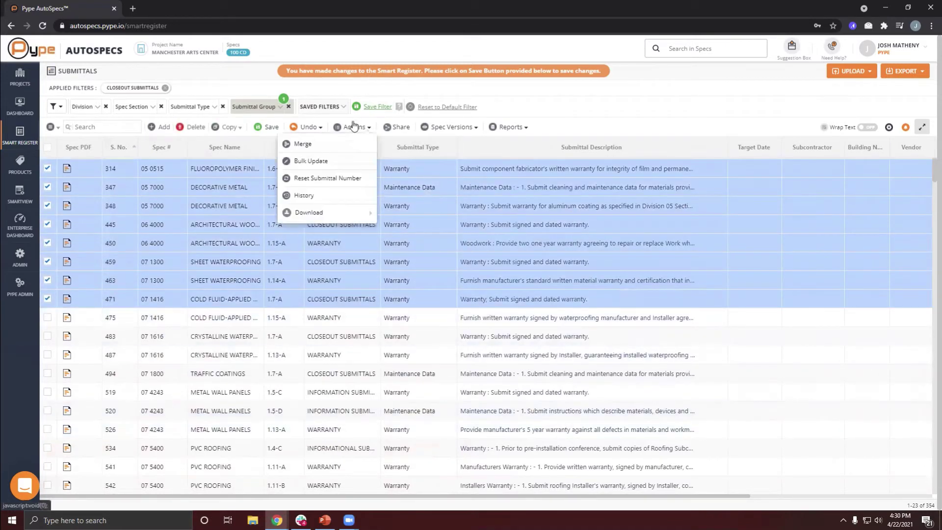
click(318, 161)
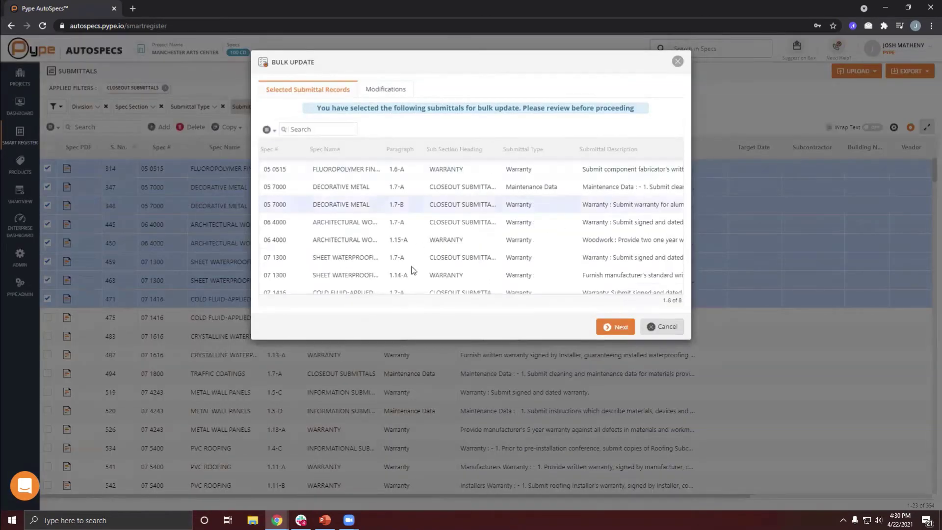
click(616, 326)
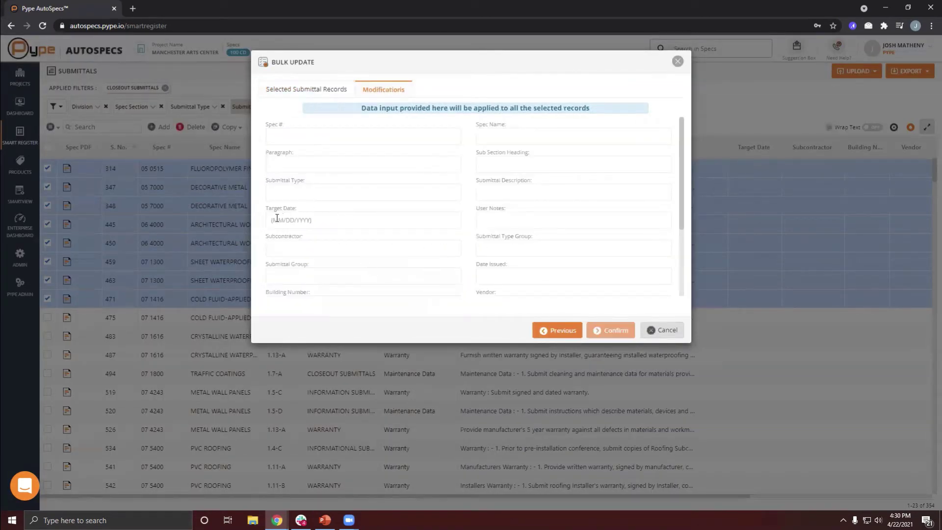
click(303, 219)
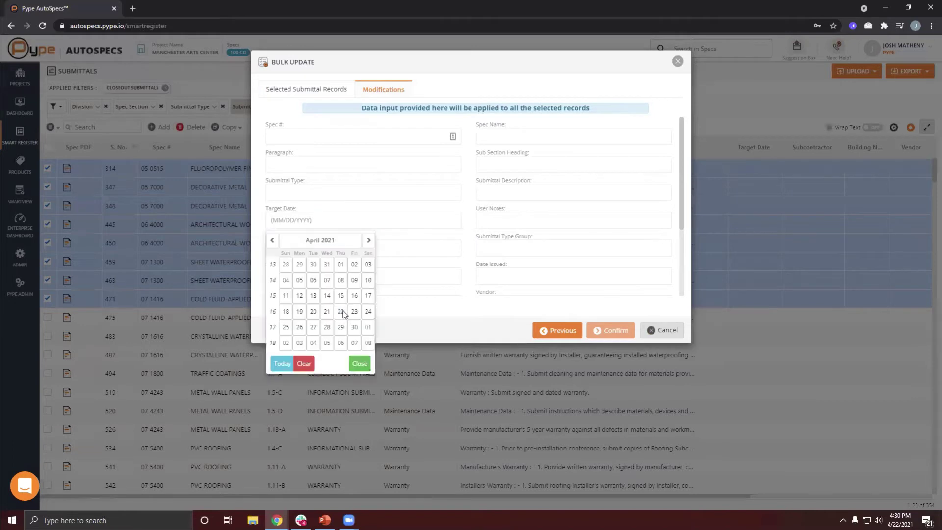
click(341, 312)
click(414, 334)
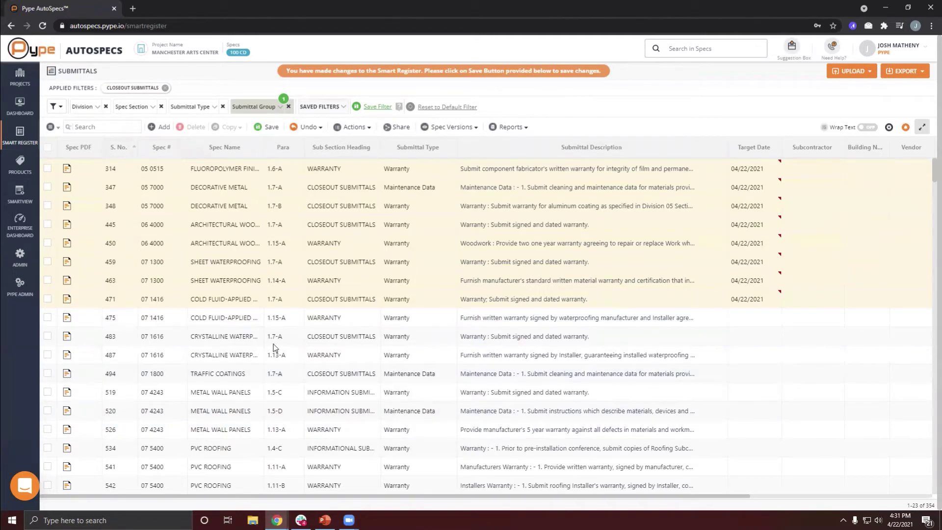
Review the changed and merged rows in the register, and reset all unsaved changes
scroll(297, 307, down, 6)
scroll(296, 307, down, 3)
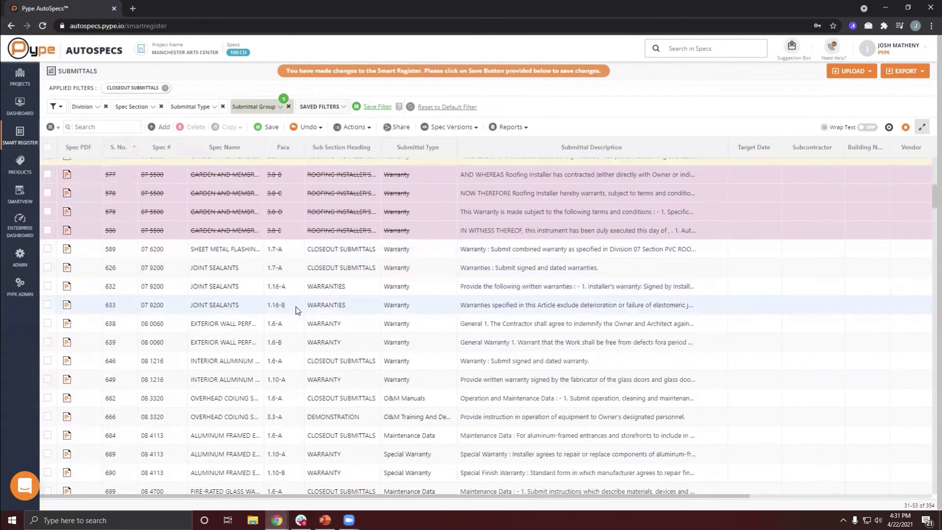
scroll(376, 238, up, 2)
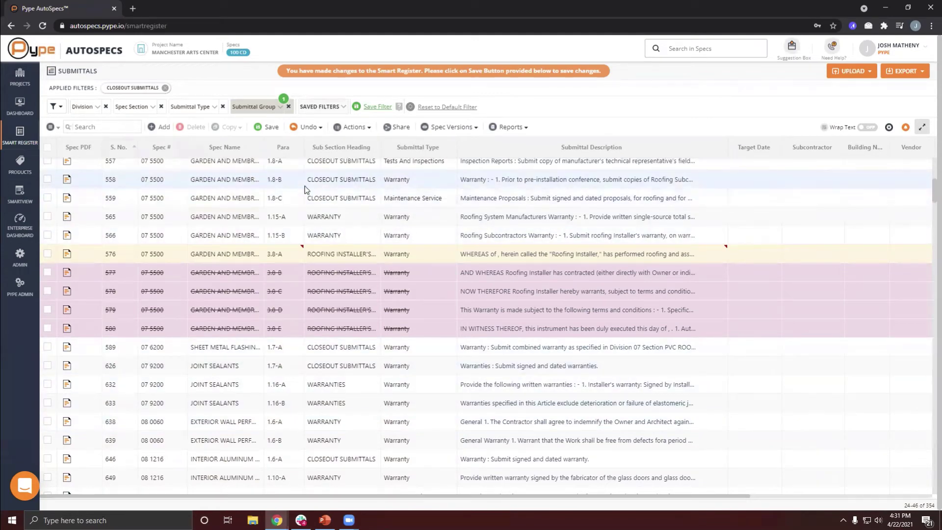
click(314, 129)
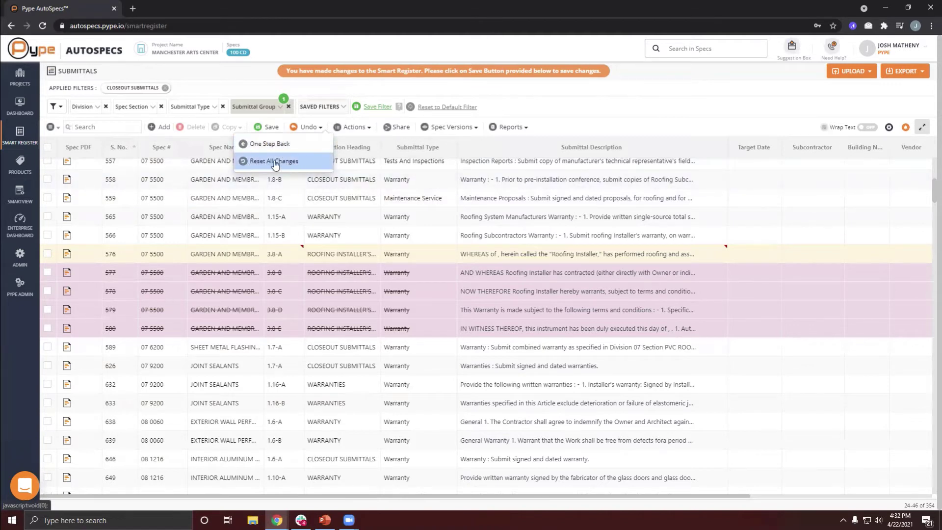
click(281, 162)
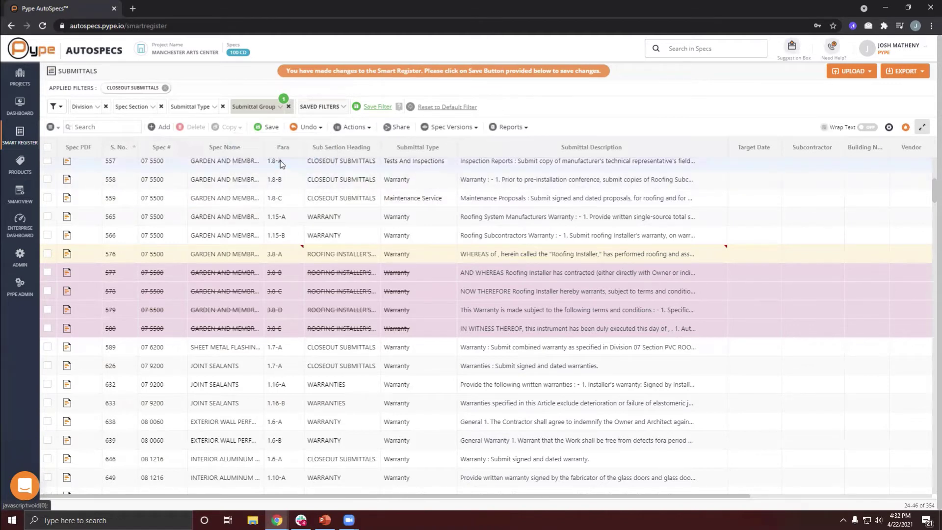
key(Return)
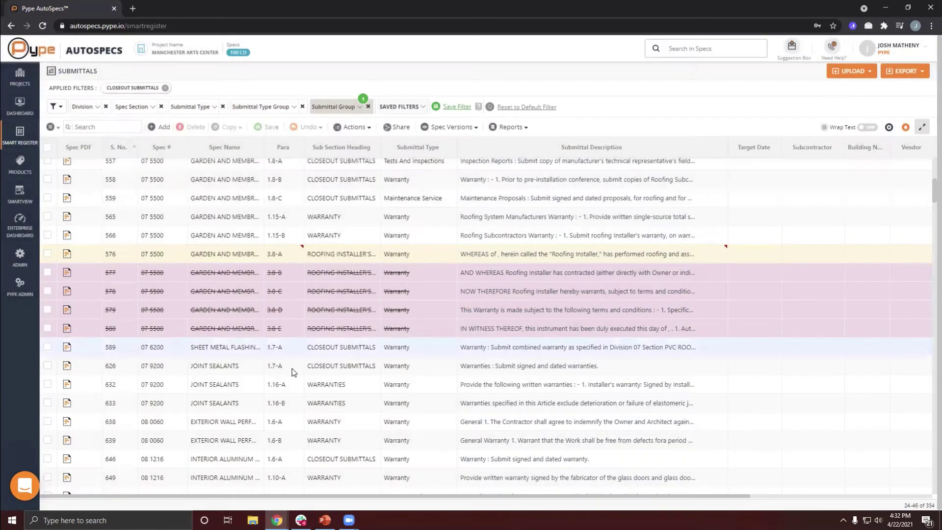
Add the Action and Informational and Mockups groups to the submittal group filter and apply it
scroll(217, 364, up, 7)
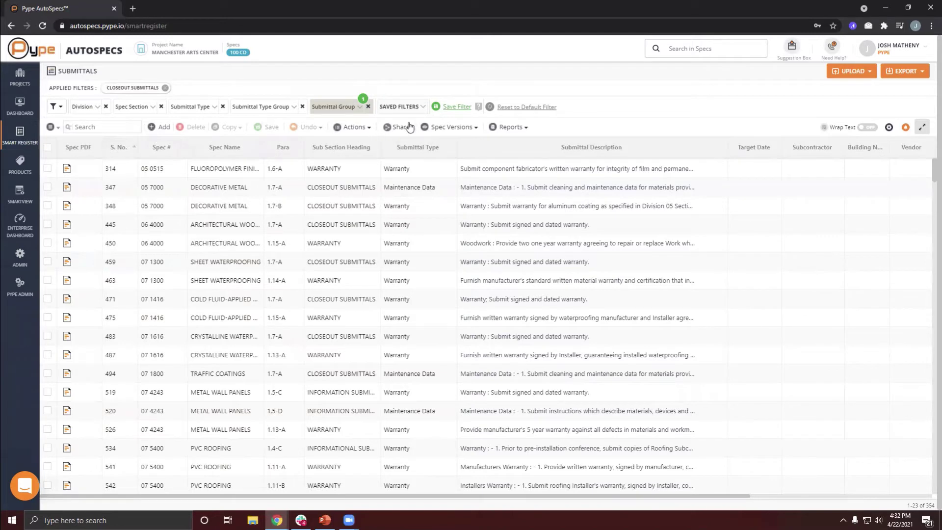
click(339, 107)
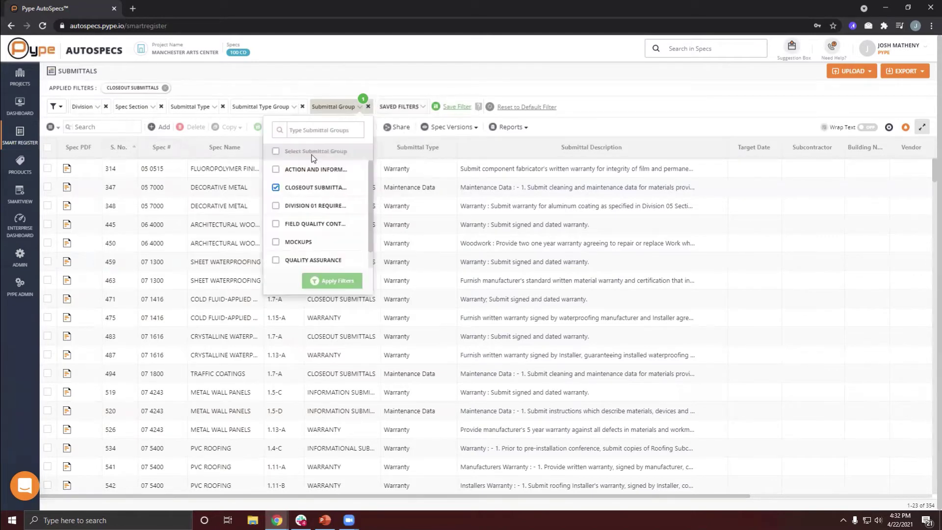
click(276, 171)
click(276, 243)
click(337, 283)
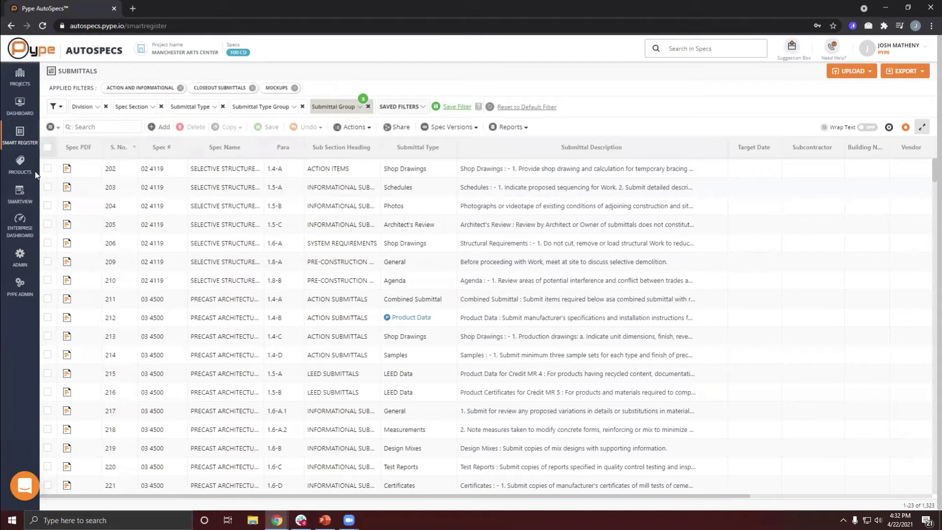
click(89, 126)
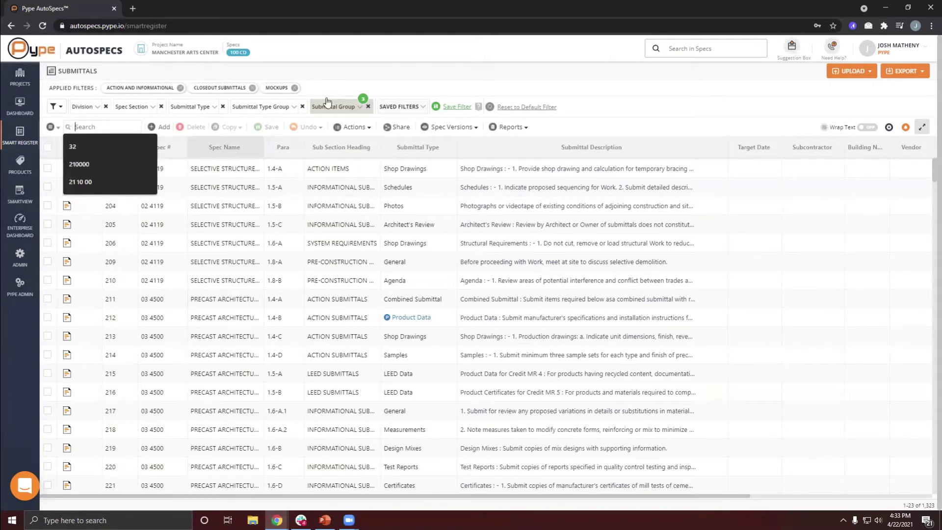
click(200, 119)
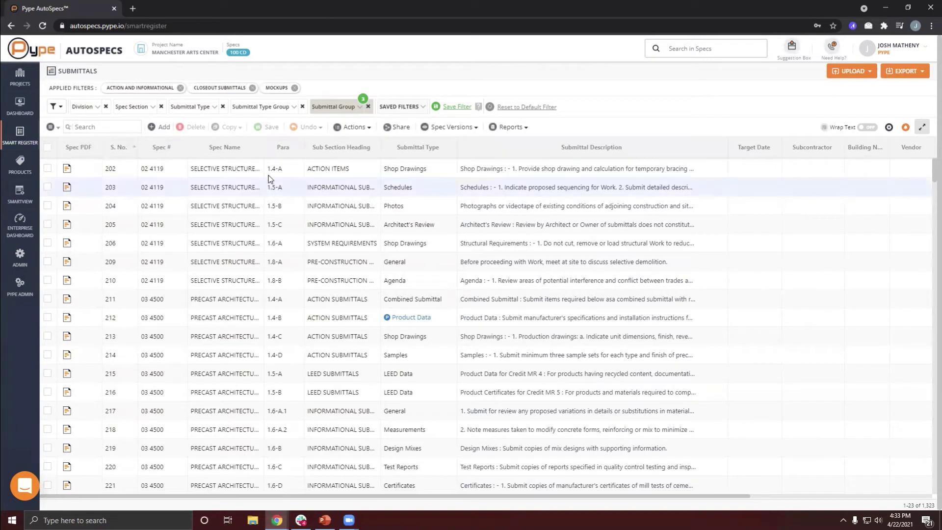
click(90, 126)
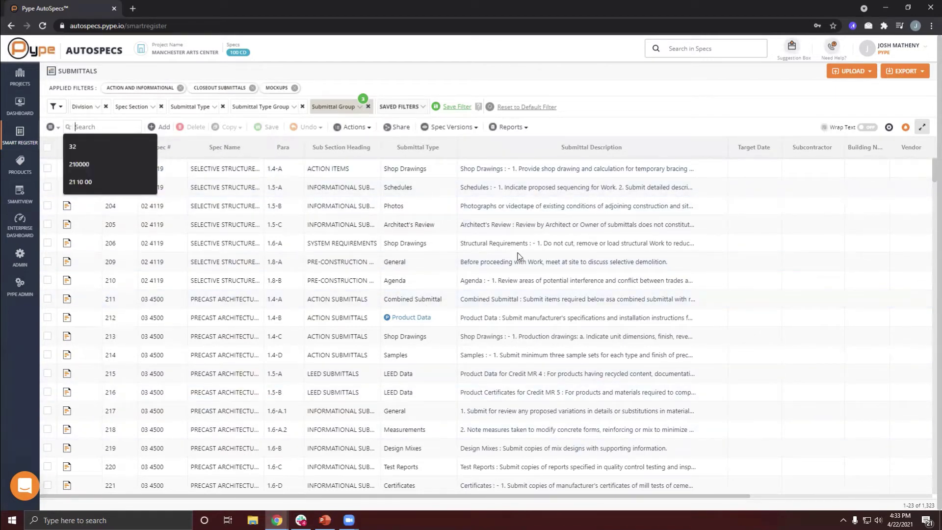
click(556, 93)
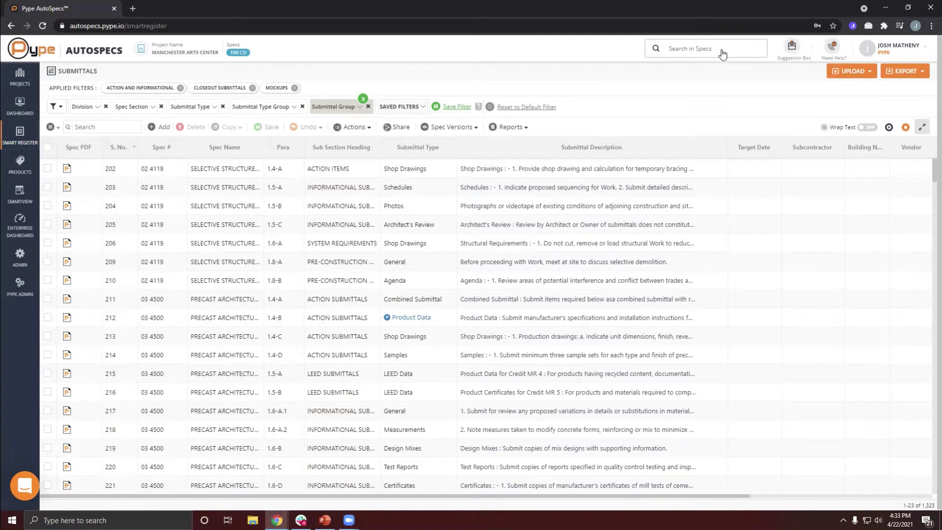
Rerun the recent specification search for "allowances" and expand the Testing, Adjusting, and Balancing for Plumbing result
click(674, 56)
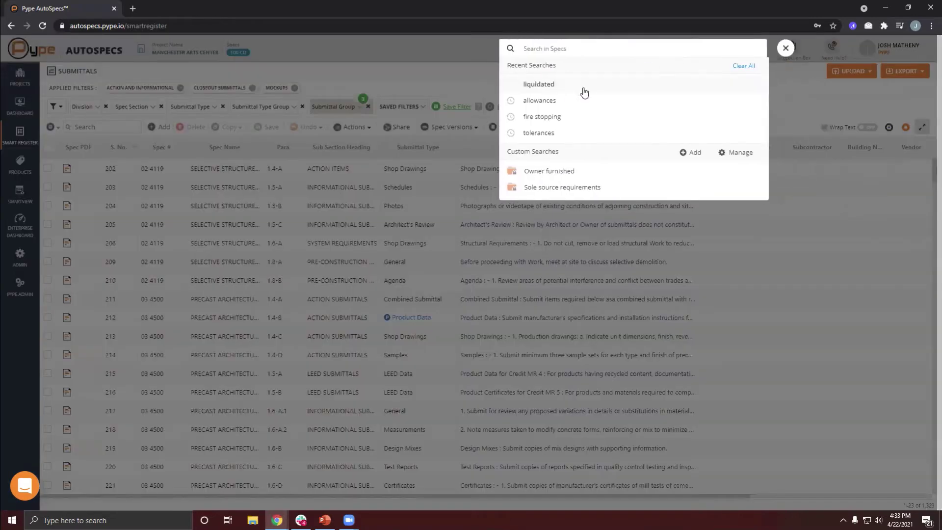
click(538, 100)
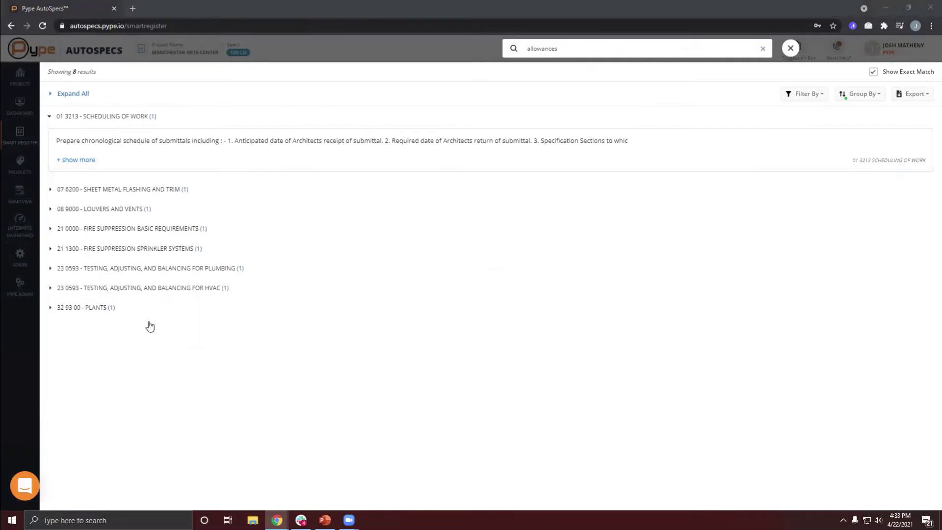
click(152, 269)
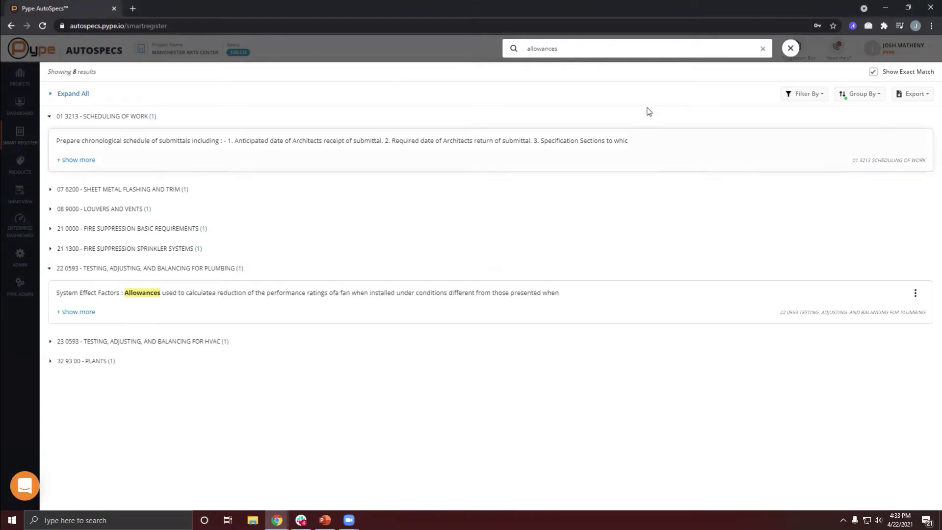
Turn off exact matching for the allowances search and look through the broader list of sections
click(874, 73)
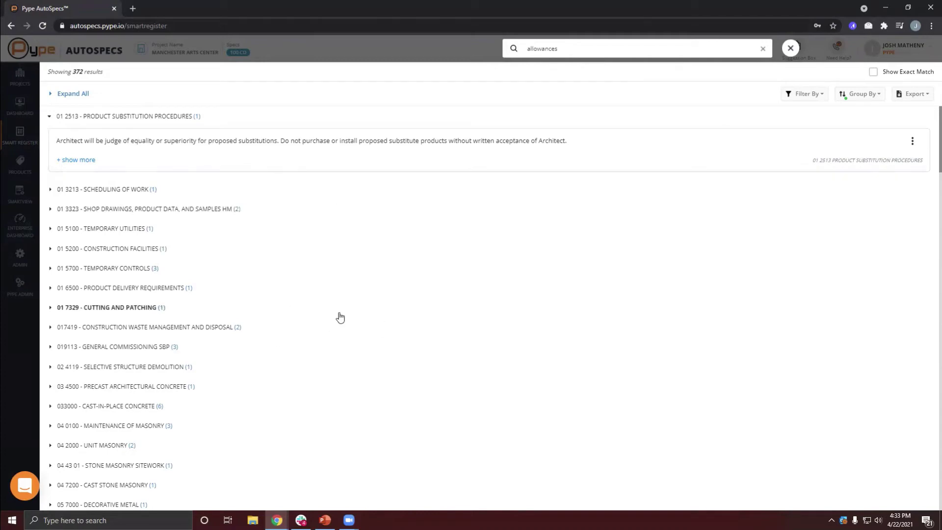
scroll(340, 318, down, 15)
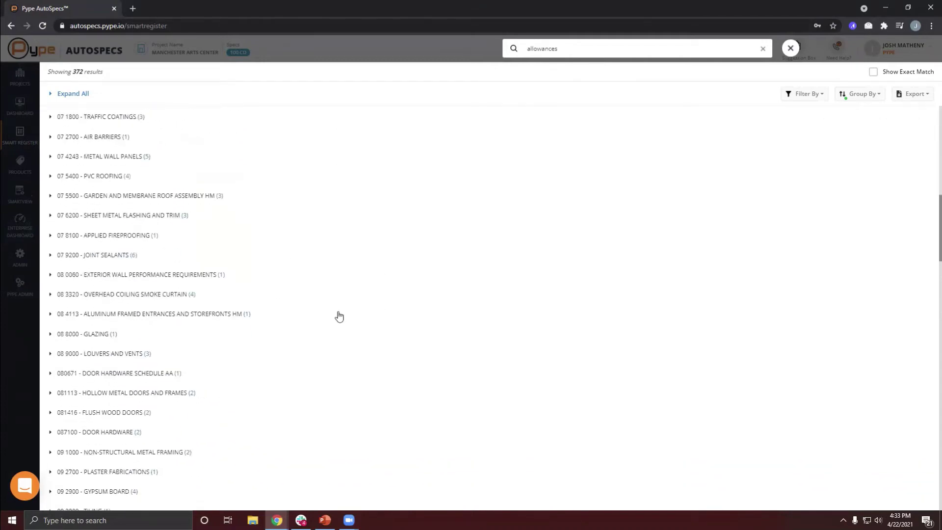
scroll(339, 316, up, 15)
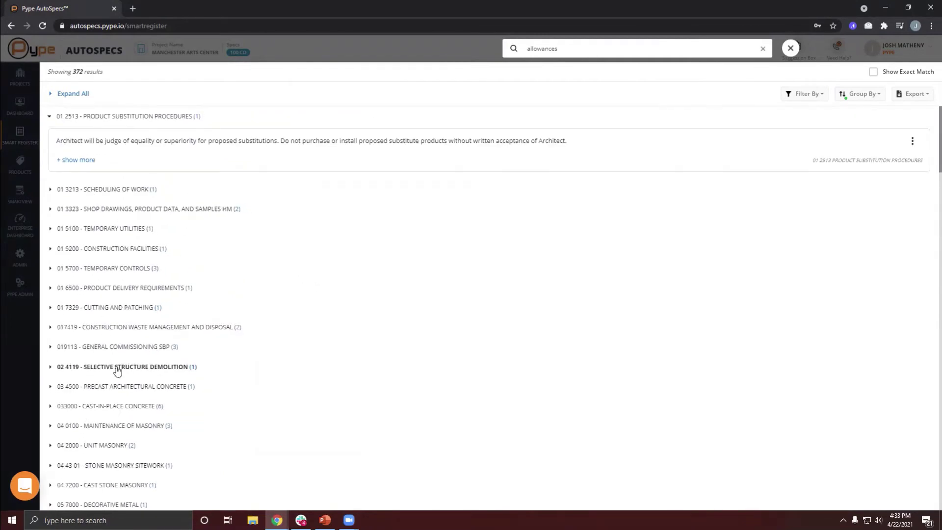
Expand the 07 1416 Cold Fluid-Applied Waterproofing result and view its paragraph in the specification PDF
scroll(116, 370, down, 6)
click(142, 349)
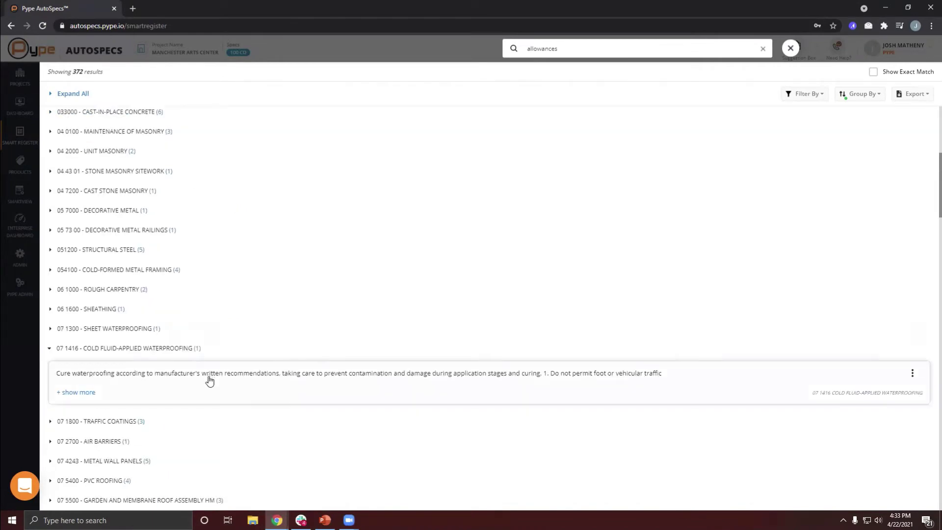
click(914, 376)
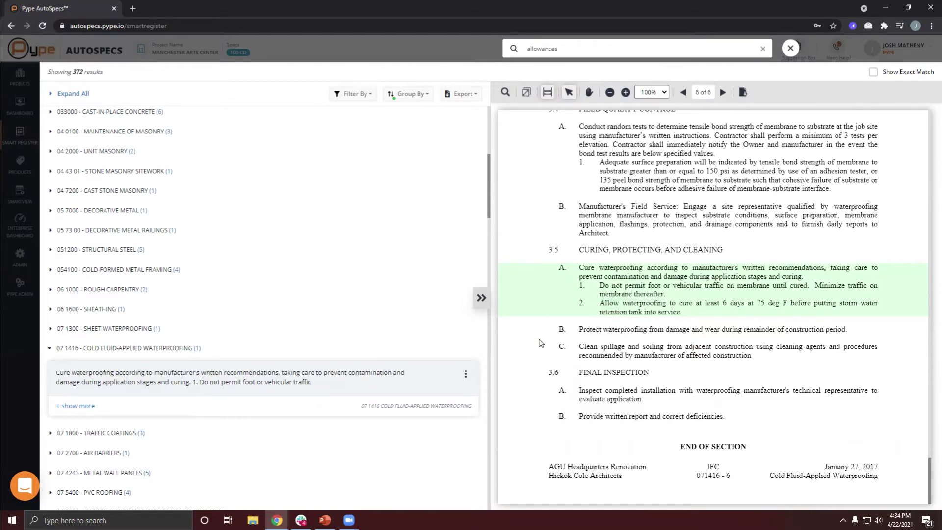
Check the options for adding the 07 1416 waterproofing result to other lists, and close the specification search
click(466, 374)
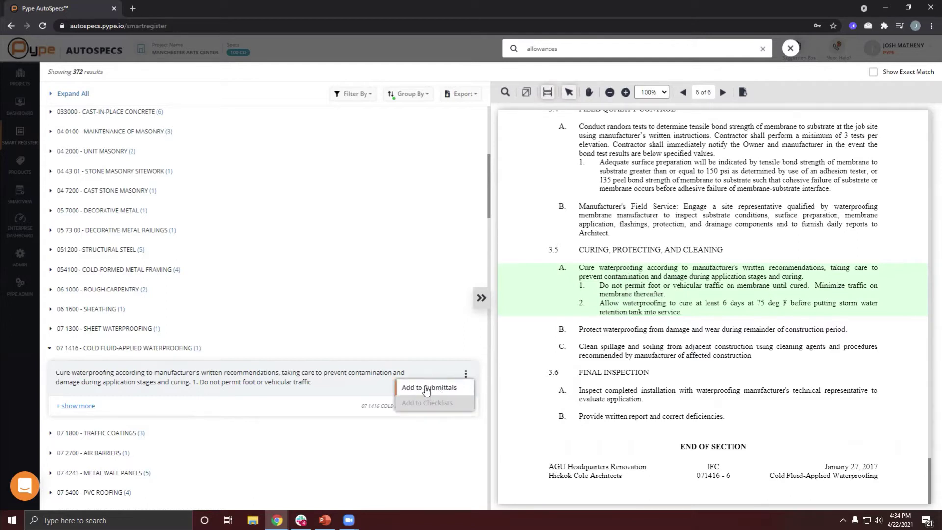
click(362, 333)
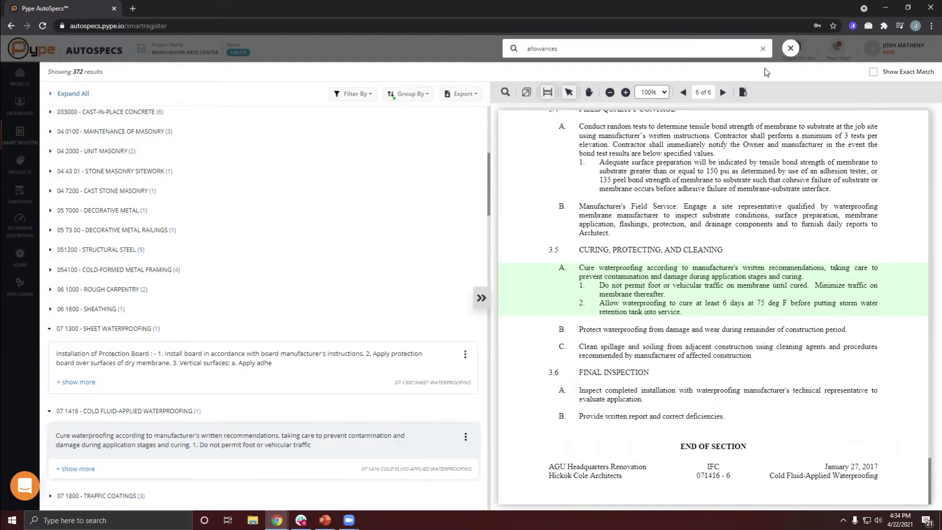
click(791, 48)
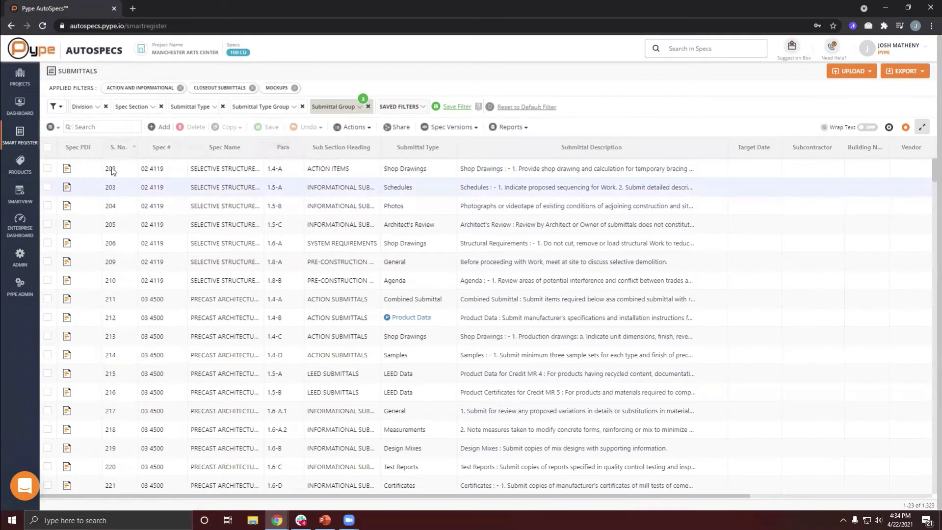
Open the project's products list, select all products to check the export option, and clear the selection
click(13, 165)
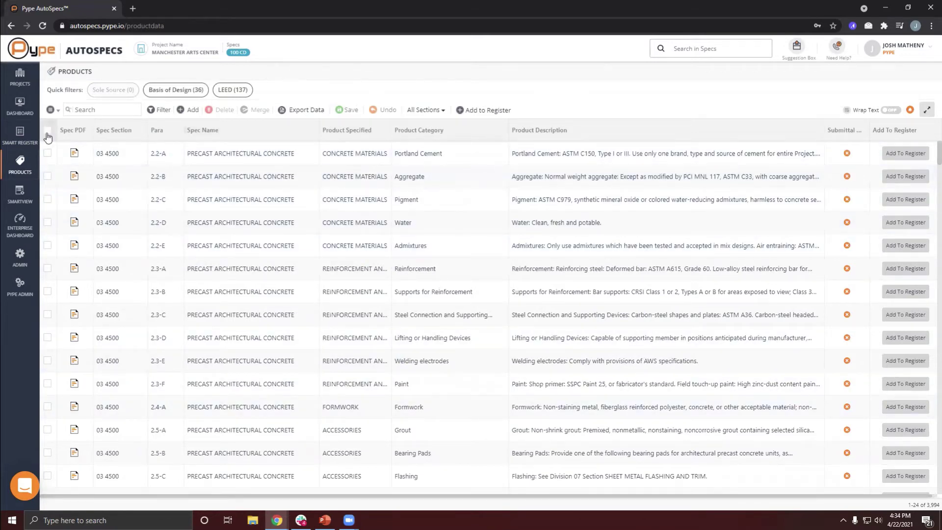
click(48, 132)
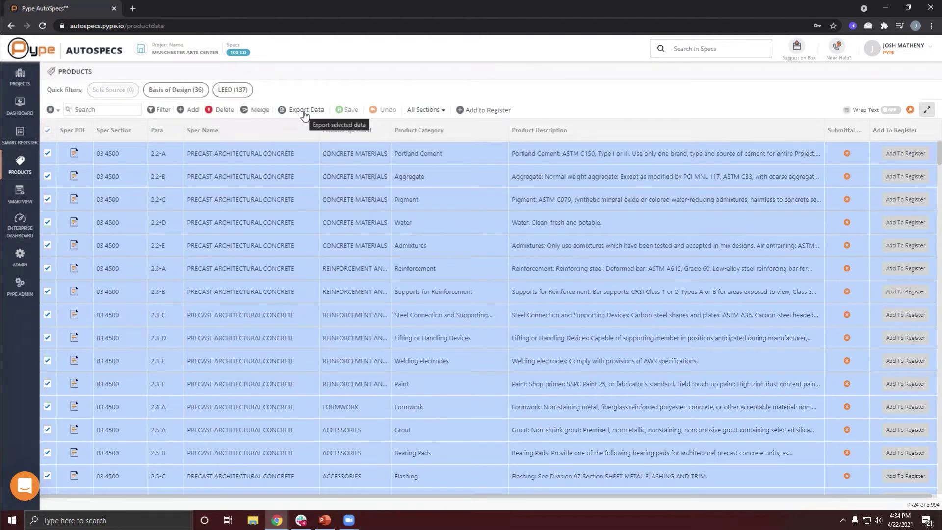
click(48, 130)
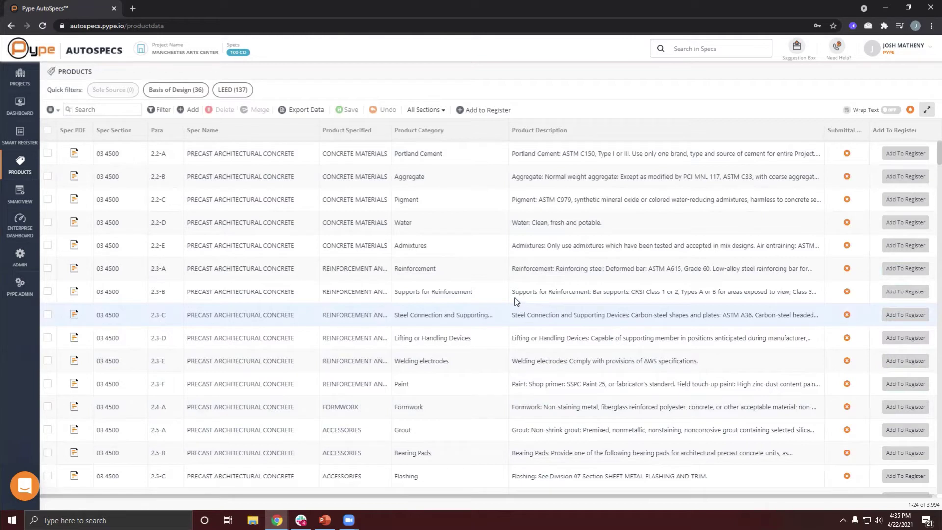
Open the submittals register and read the full description of the 05 7000 Decorative Metal product data submittal, para 1.4-D
click(21, 139)
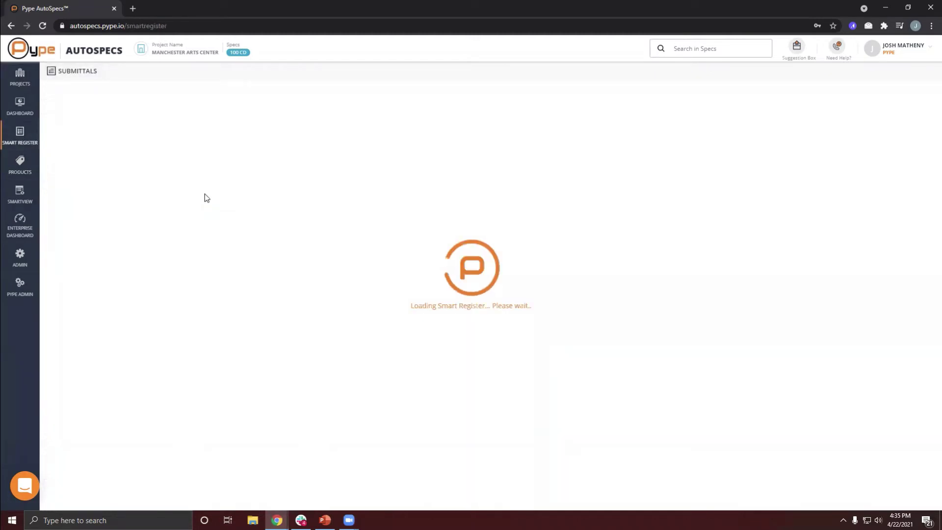
scroll(204, 267, down, 2)
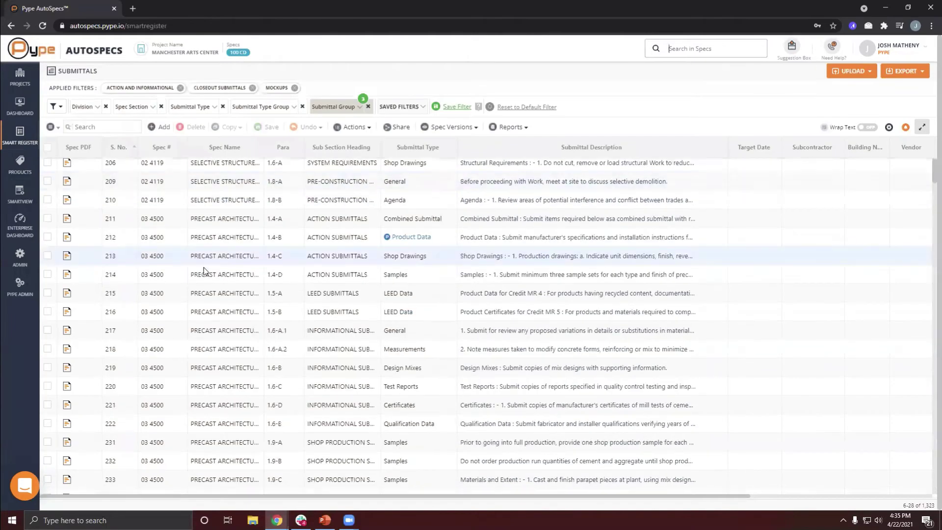
scroll(204, 267, down, 20)
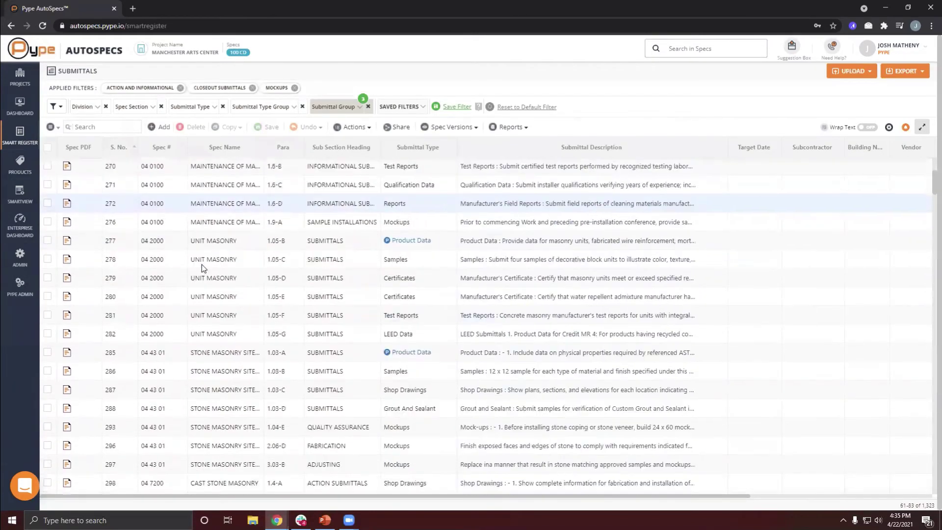
scroll(202, 264, down, 12)
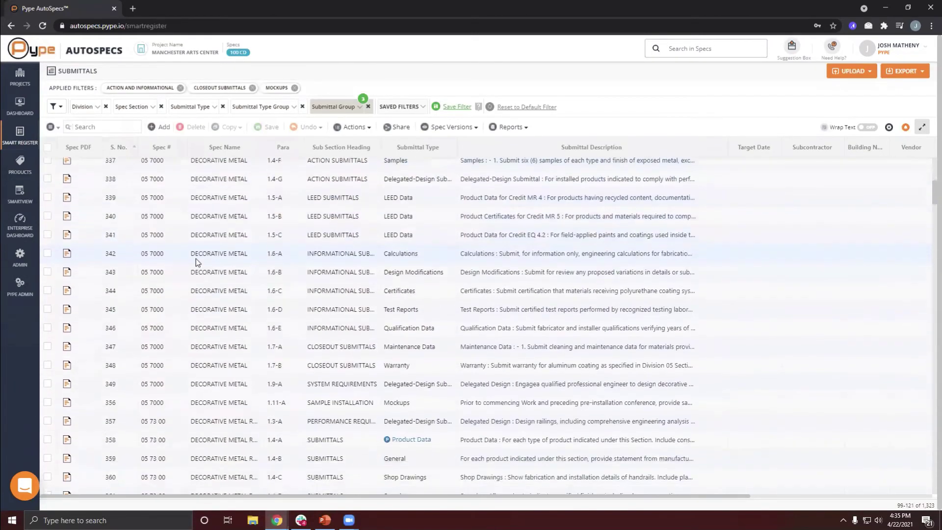
scroll(199, 263, up, 5)
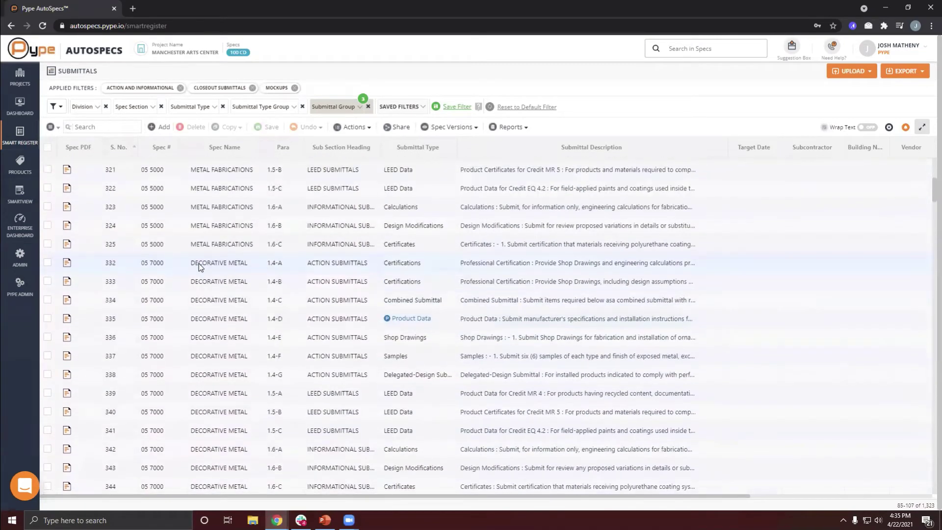
scroll(198, 264, down, 1)
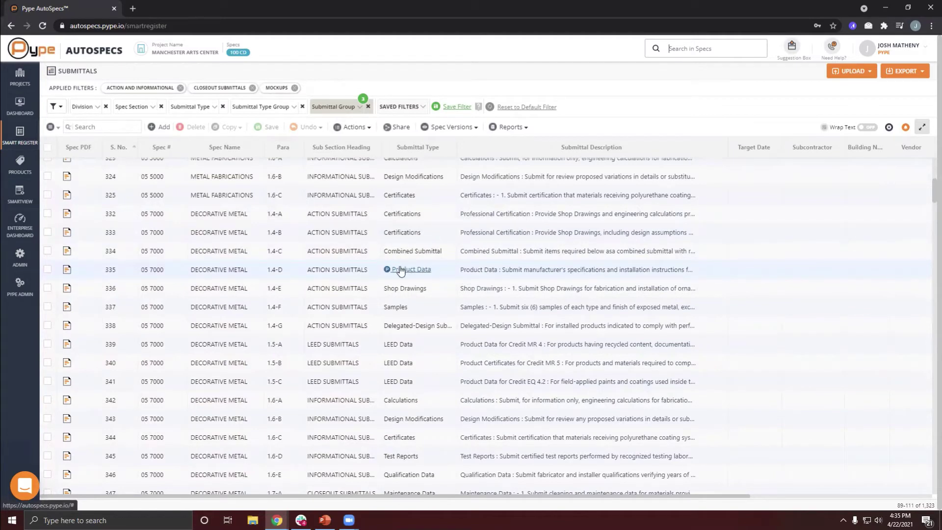
double_click(537, 272)
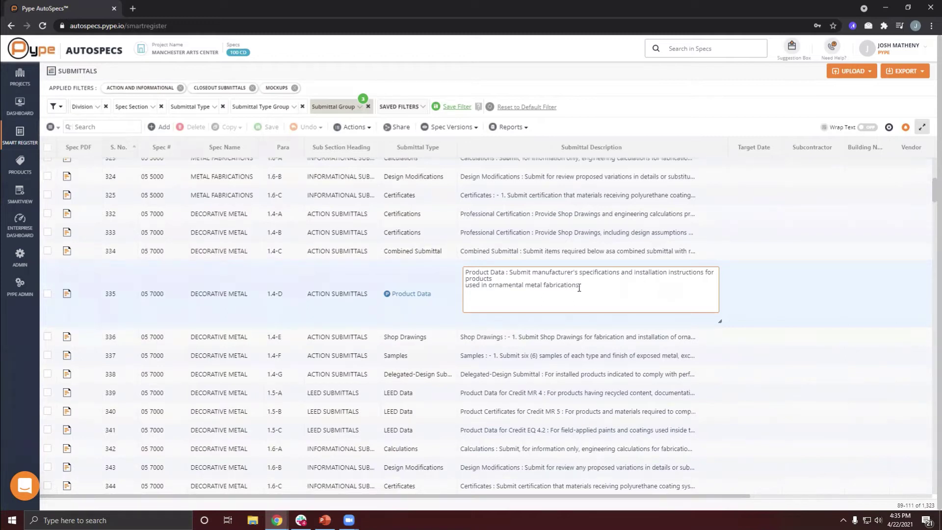
click(440, 276)
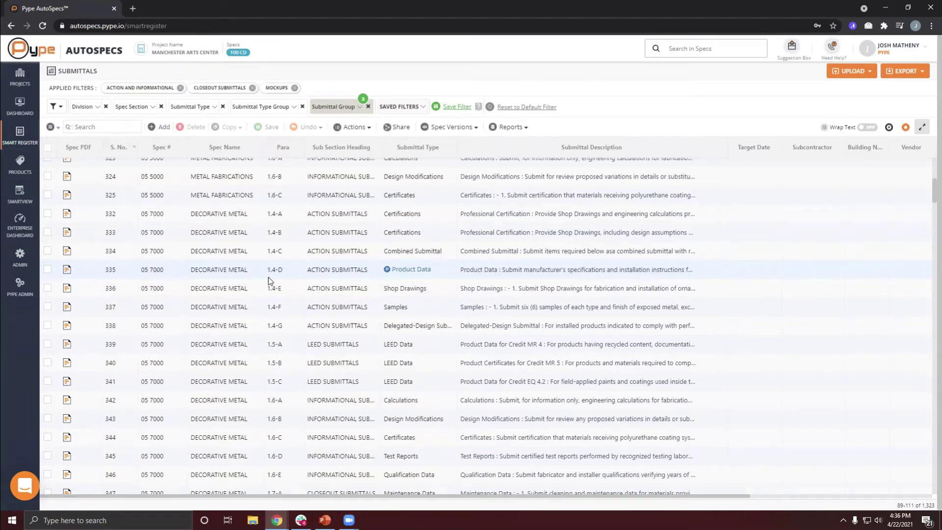
Open the products linked to the 05 7000 Decorative Metal product data submittal and look through them
click(411, 271)
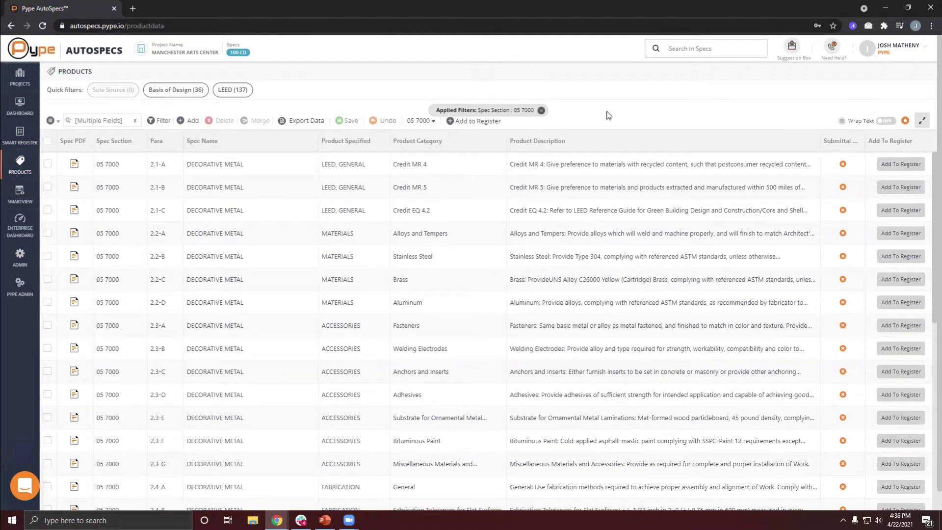
scroll(607, 115, down, 1)
scroll(638, 98, up, 1)
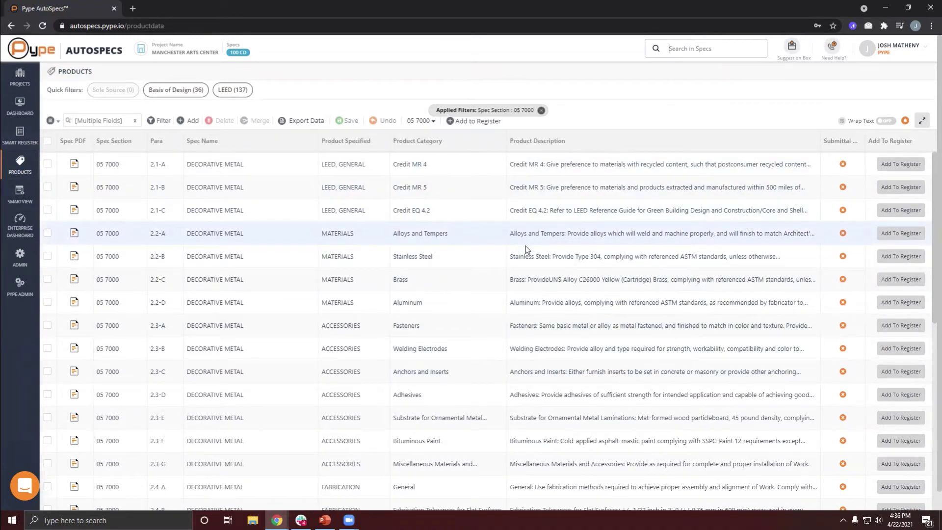
Select the Decorative Metal products from 2.2-A Alloys and Tempers through 2.3-D Adhesives
click(47, 233)
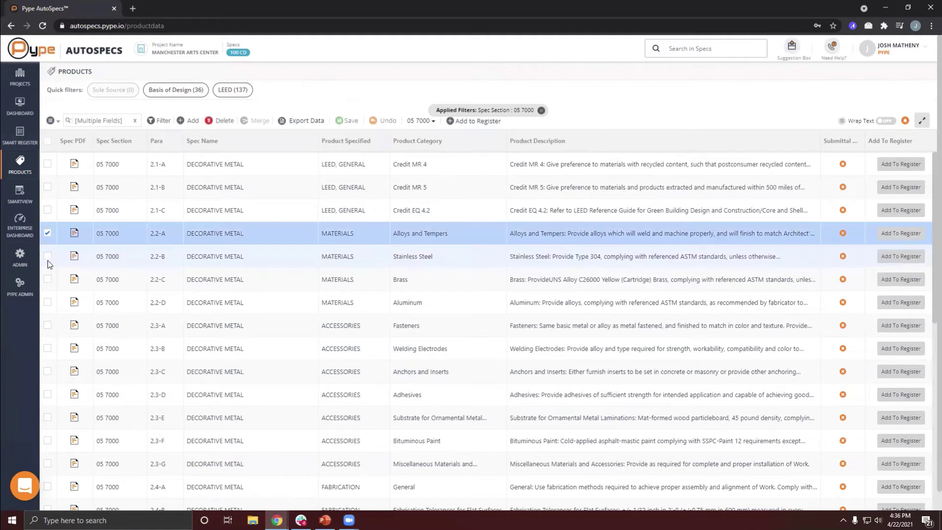
click(47, 256)
click(47, 281)
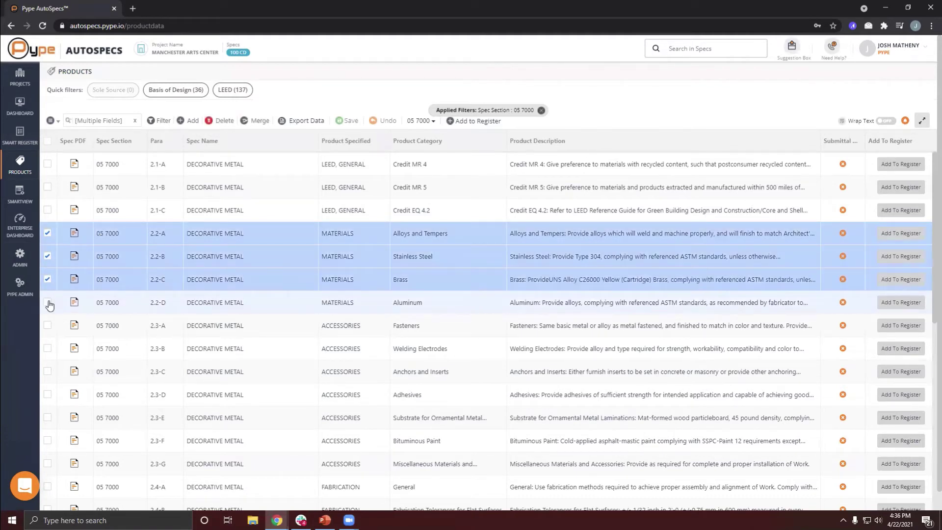
click(47, 303)
click(47, 348)
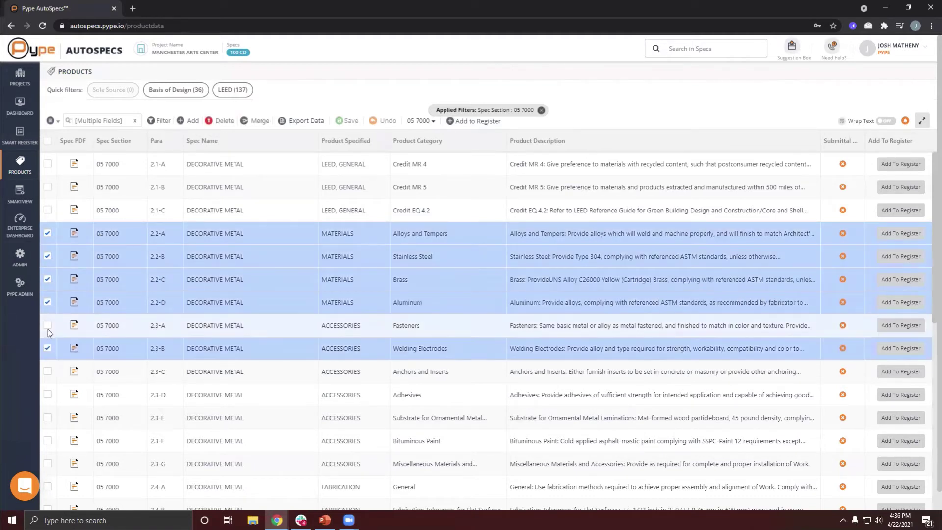
click(47, 326)
click(47, 395)
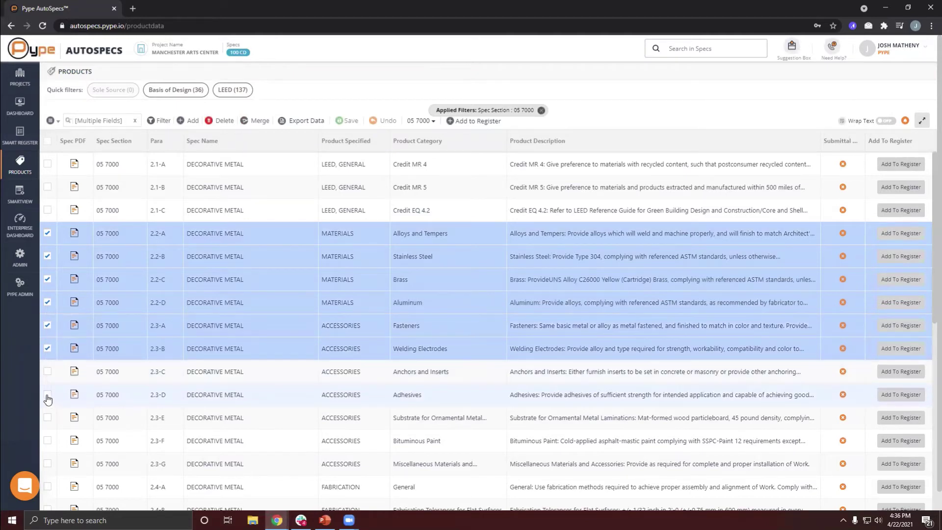
click(47, 371)
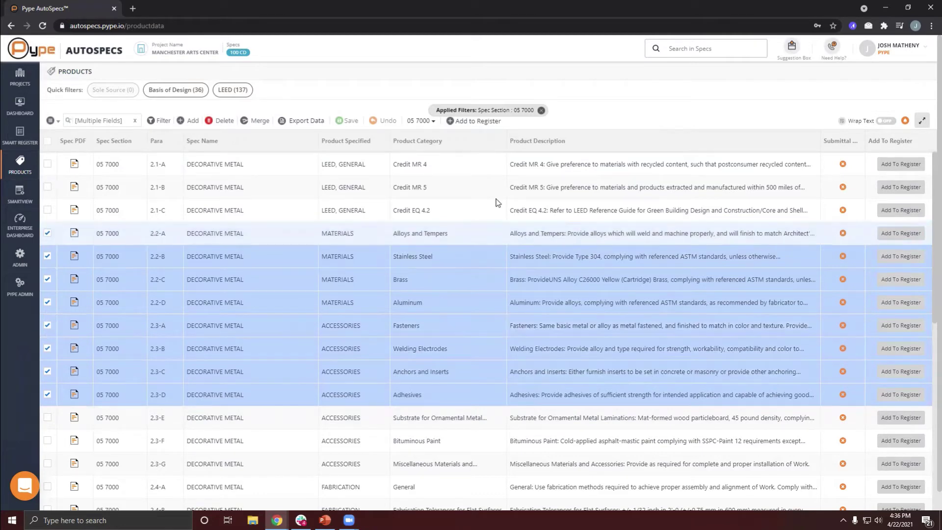
Add the selected products to the submittal register with Product Data as the only submittal type
click(477, 126)
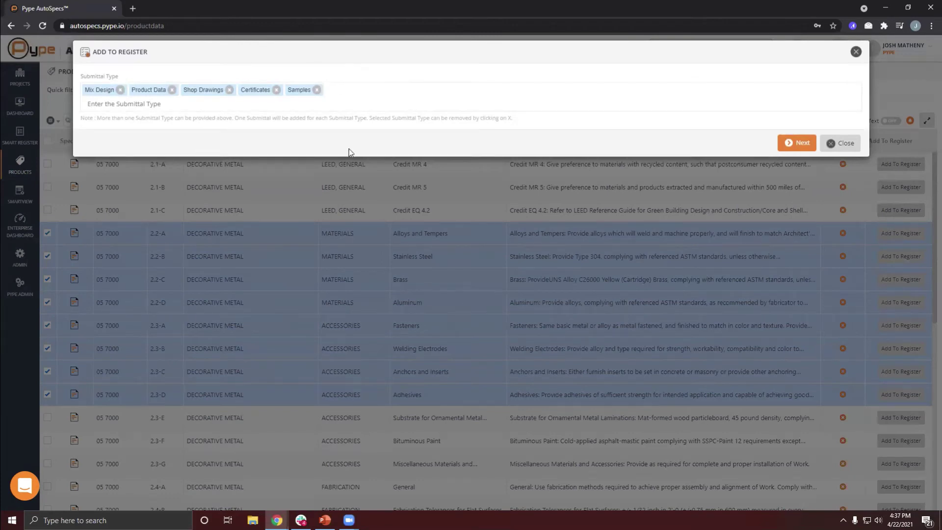
click(120, 90)
click(182, 90)
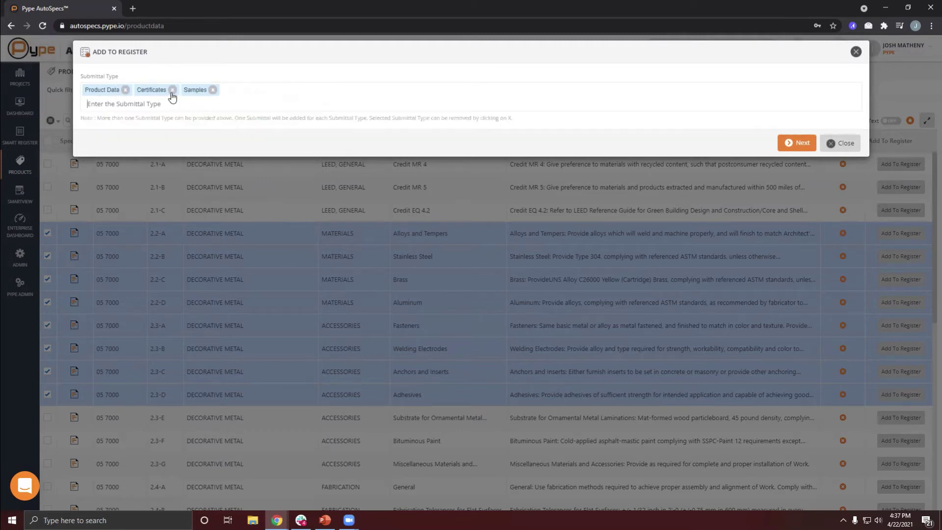
click(173, 90)
click(166, 90)
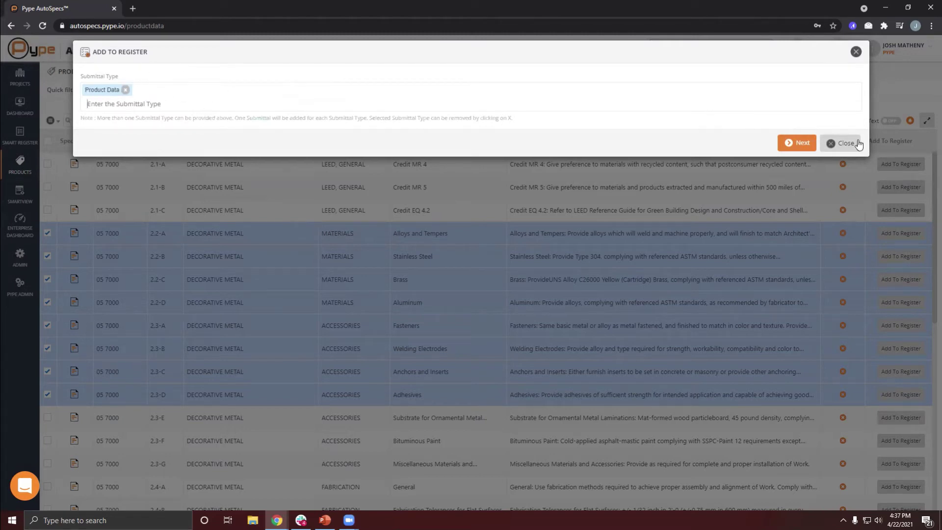
click(798, 143)
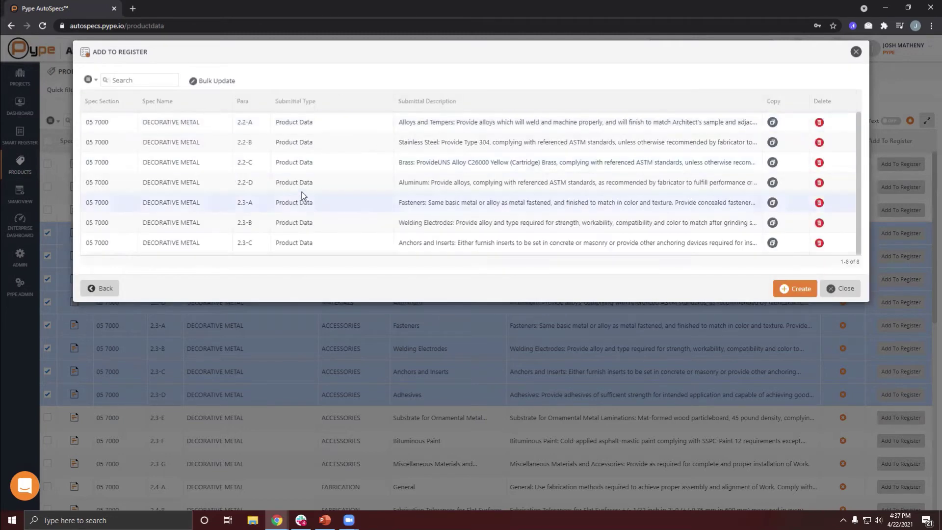
click(797, 289)
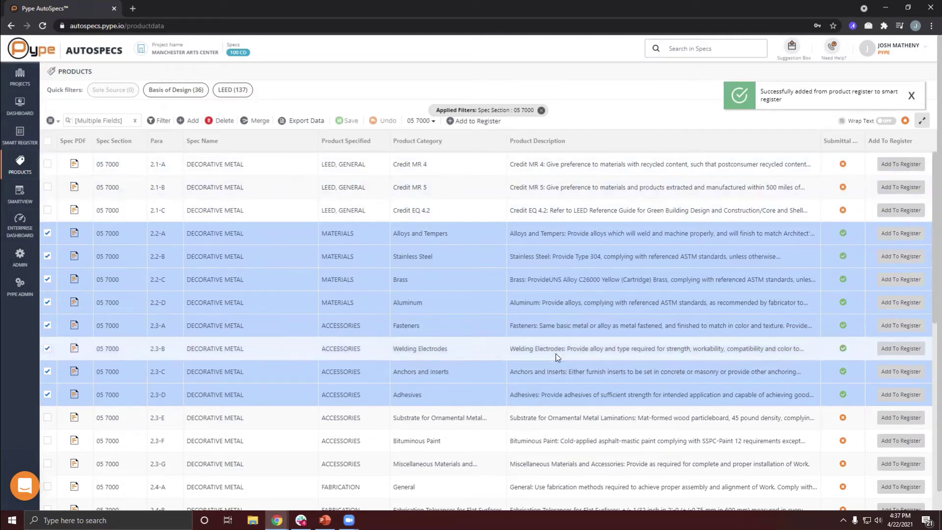
scroll(558, 351, down, 8)
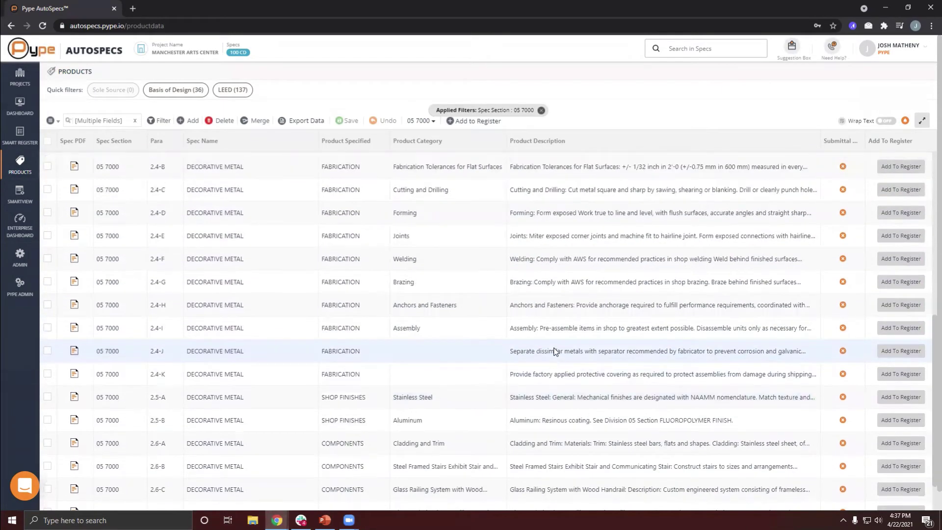
scroll(556, 350, up, 8)
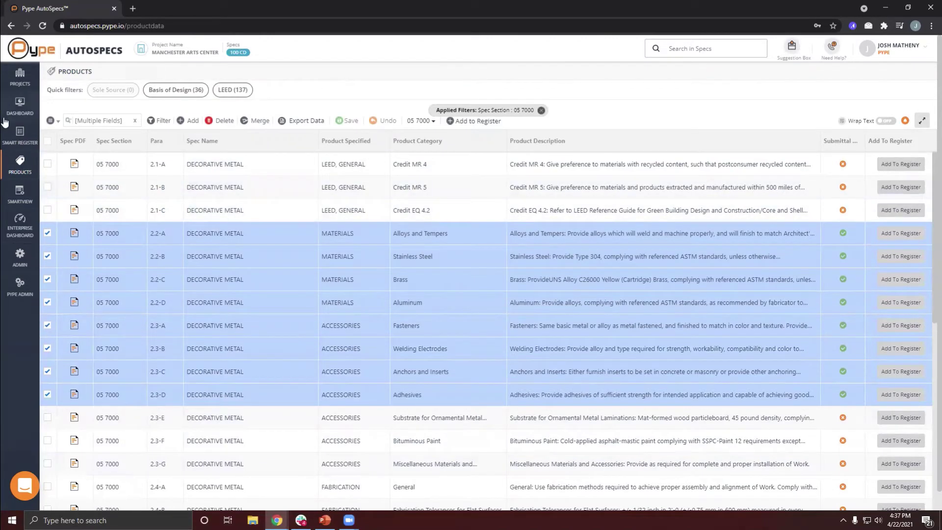
Return to the submittals register and look around the 05 7000 Decorative Metal section for the newly added product data submittals
click(19, 135)
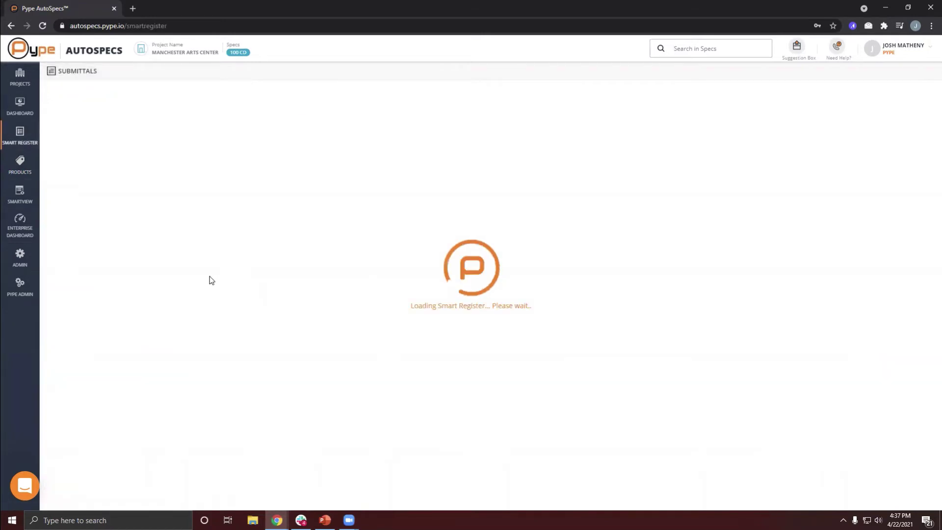
scroll(253, 278, down, 5)
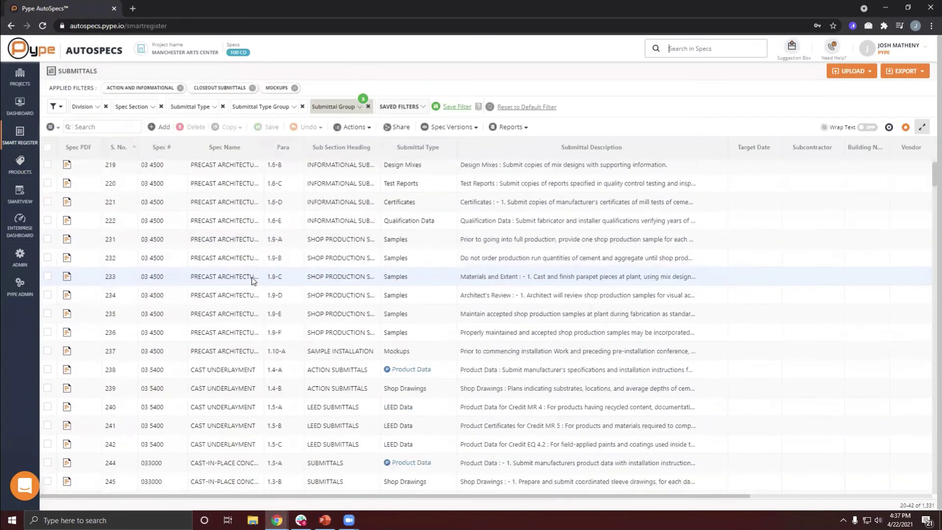
scroll(251, 278, down, 20)
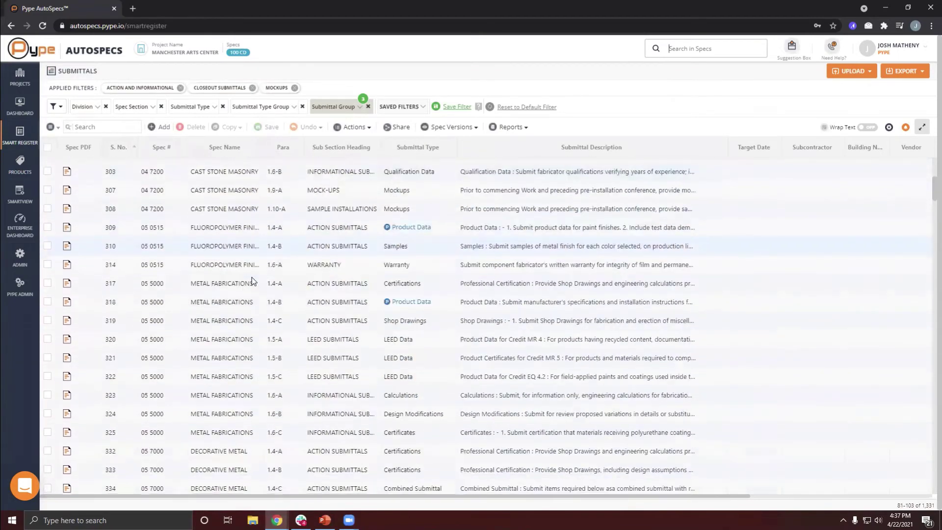
scroll(252, 278, down, 10)
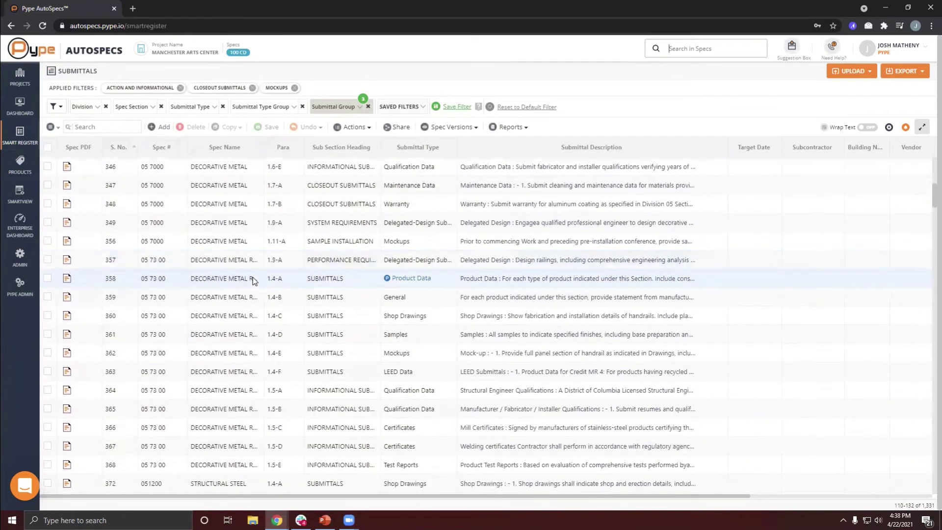
scroll(252, 277, down, 1)
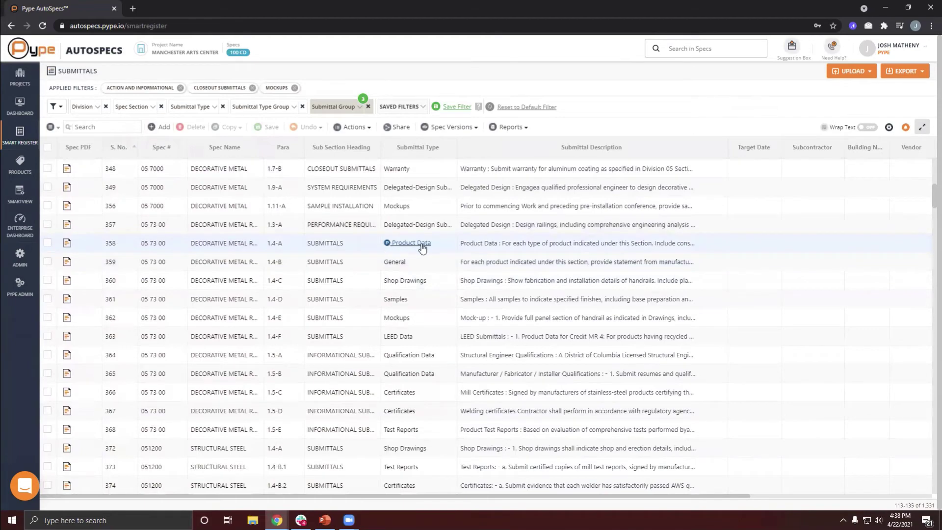
scroll(330, 261, down, 6)
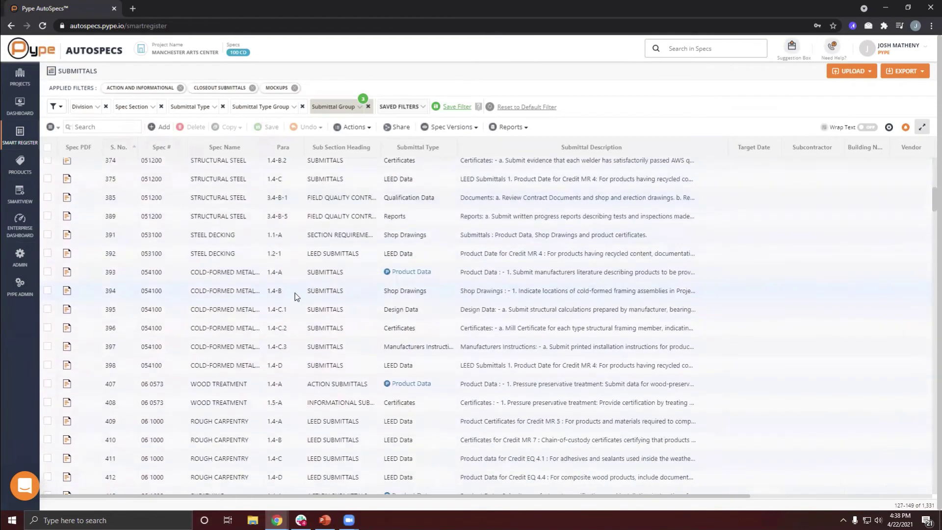
scroll(296, 293, up, 13)
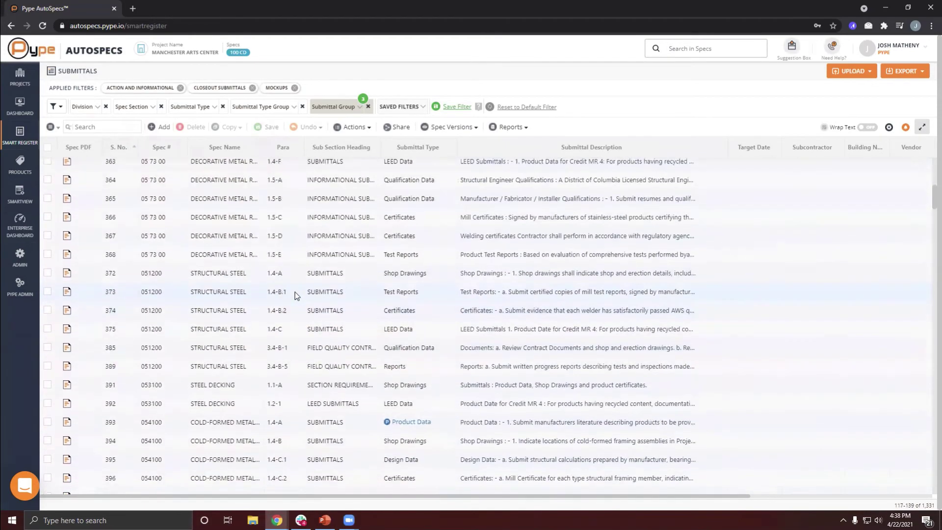
scroll(296, 292, up, 5)
scroll(296, 292, down, 11)
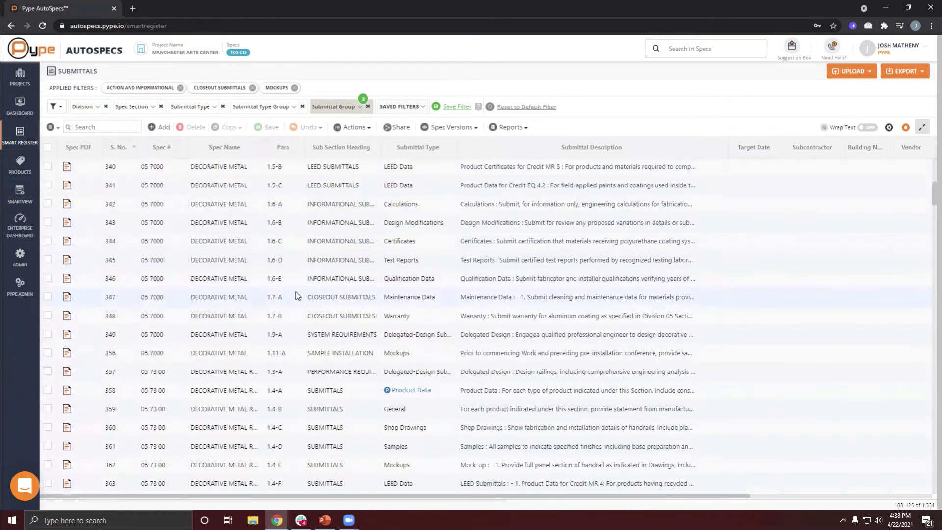
scroll(296, 293, down, 1)
scroll(299, 258, up, 12)
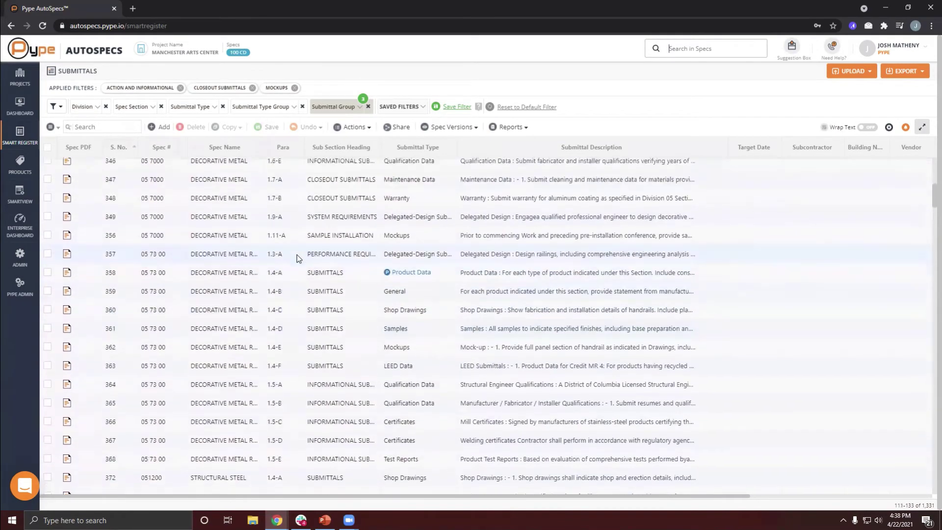
scroll(296, 257, up, 6)
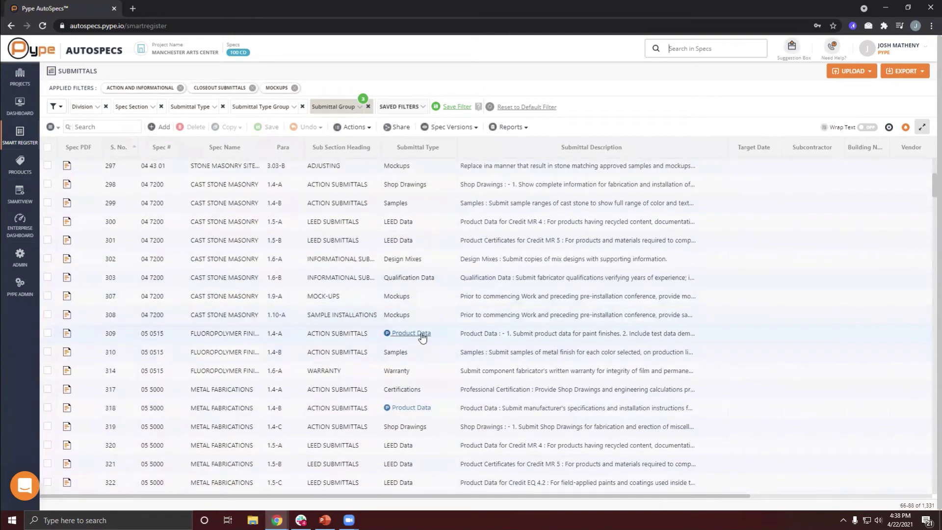
scroll(425, 350, down, 6)
scroll(415, 351, down, 1)
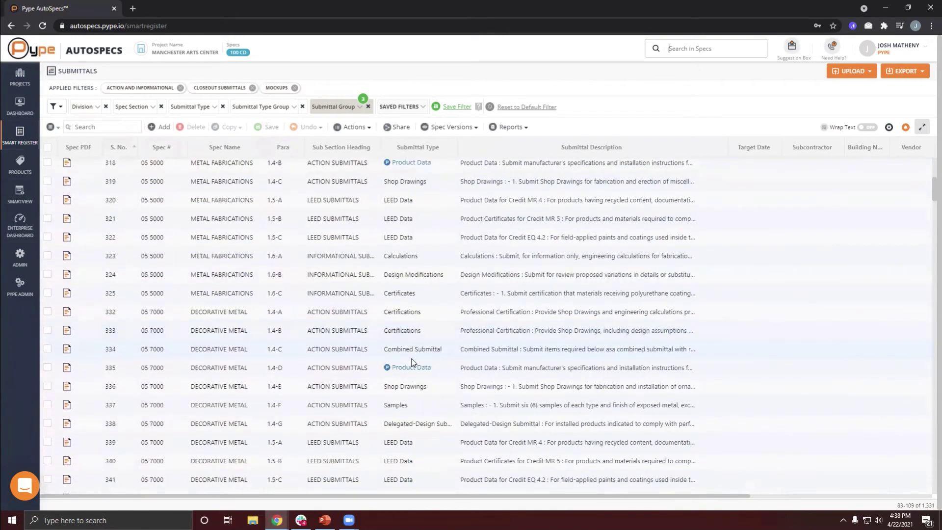
scroll(417, 361, down, 10)
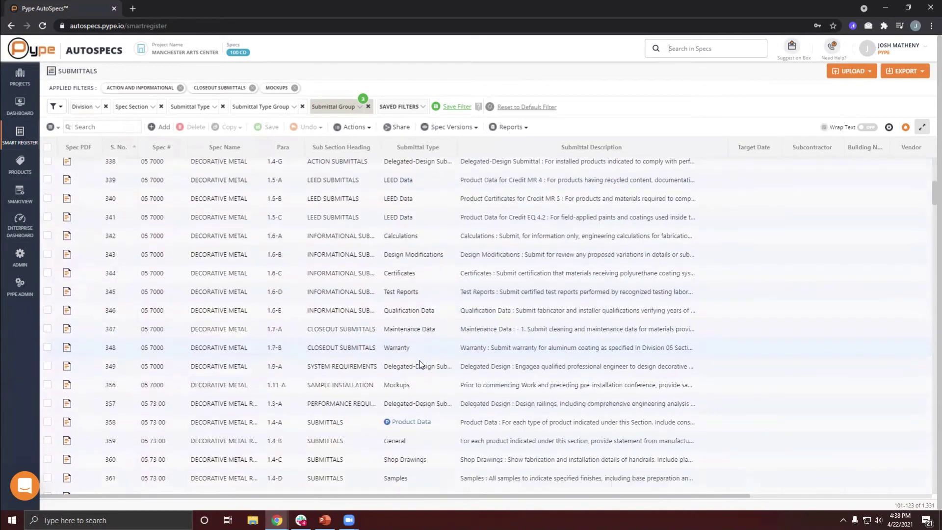
scroll(420, 363, down, 2)
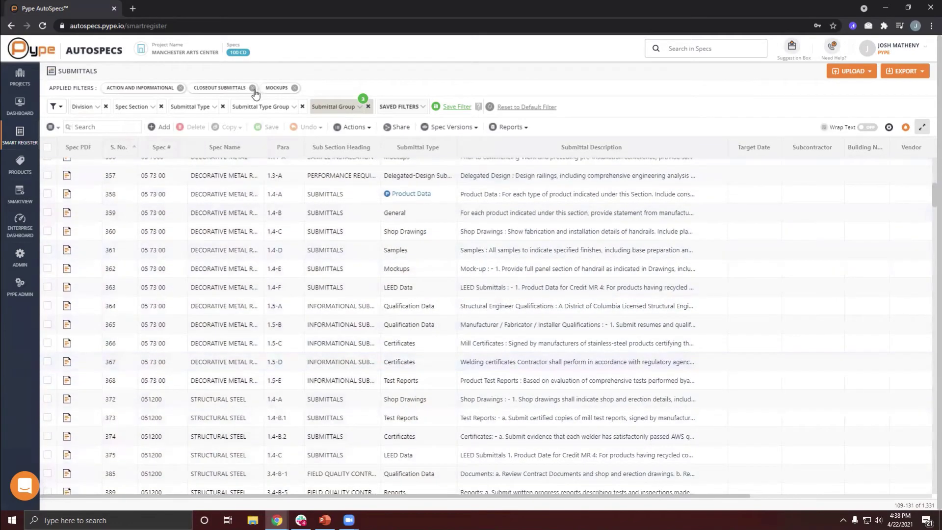
Sort the submittals register by spec number and locate the newly added product data submittals under 05 7000 Decorative Metal
scroll(305, 336, down, 3)
scroll(296, 334, up, 18)
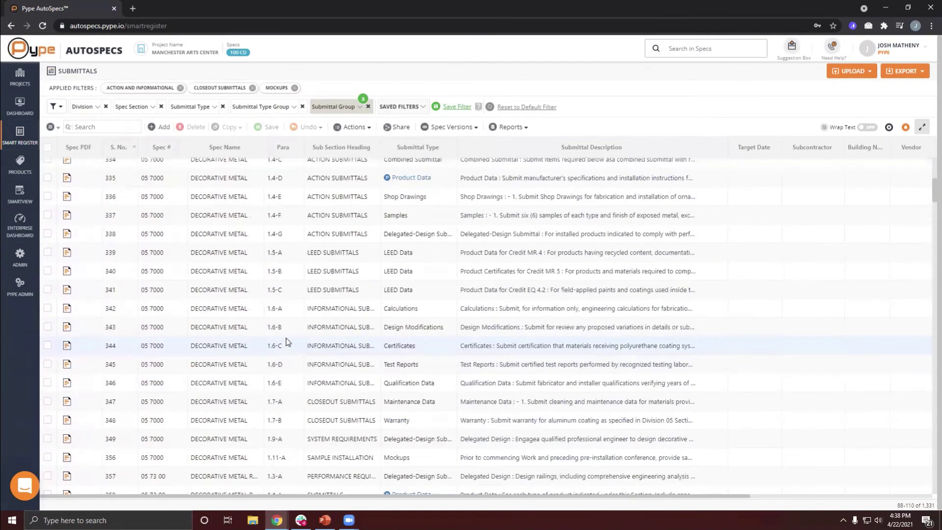
click(162, 147)
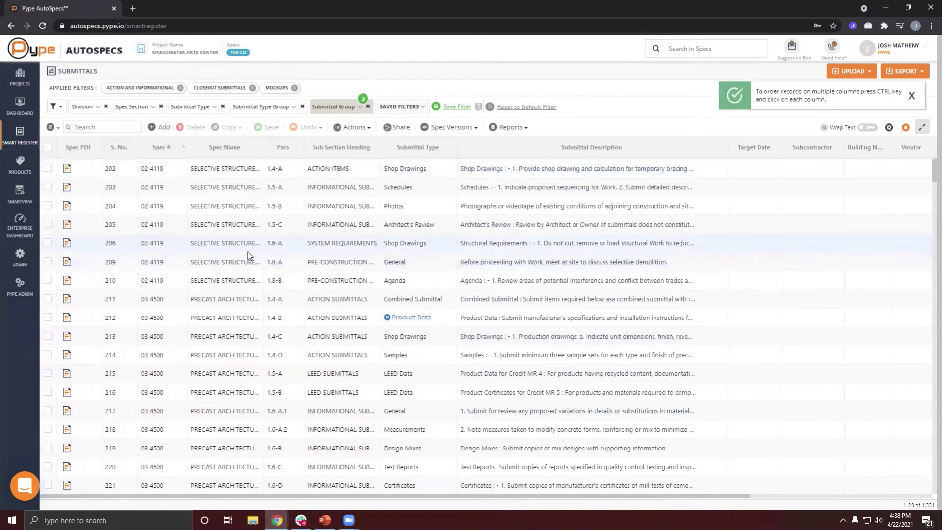
scroll(294, 333, down, 10)
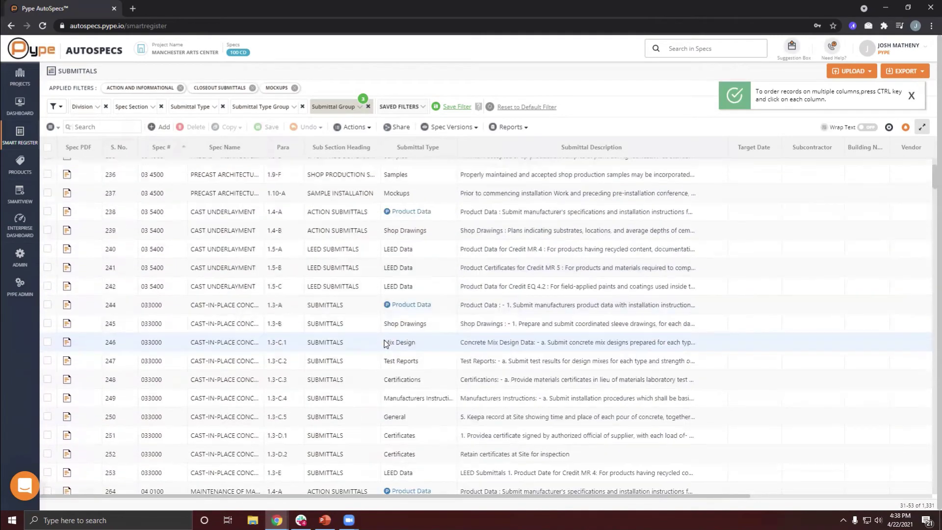
scroll(385, 344, down, 4)
scroll(384, 342, down, 14)
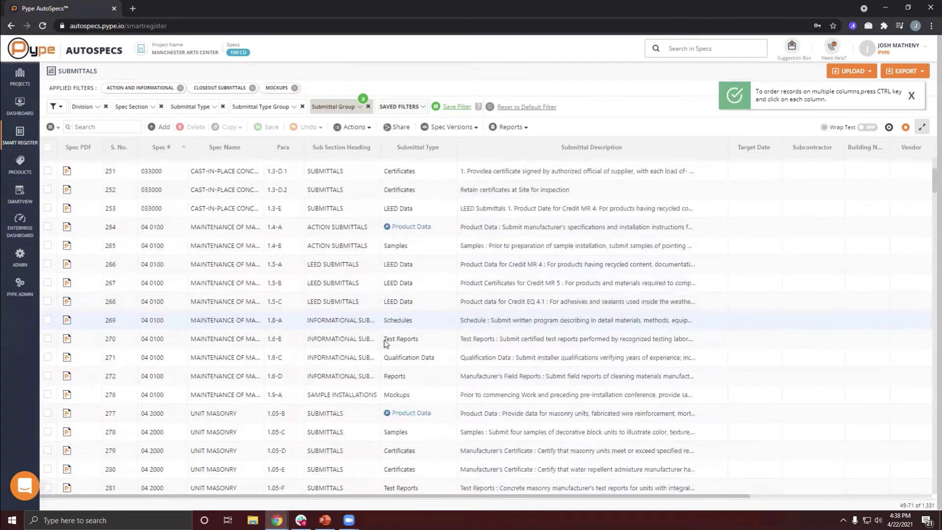
scroll(385, 342, down, 5)
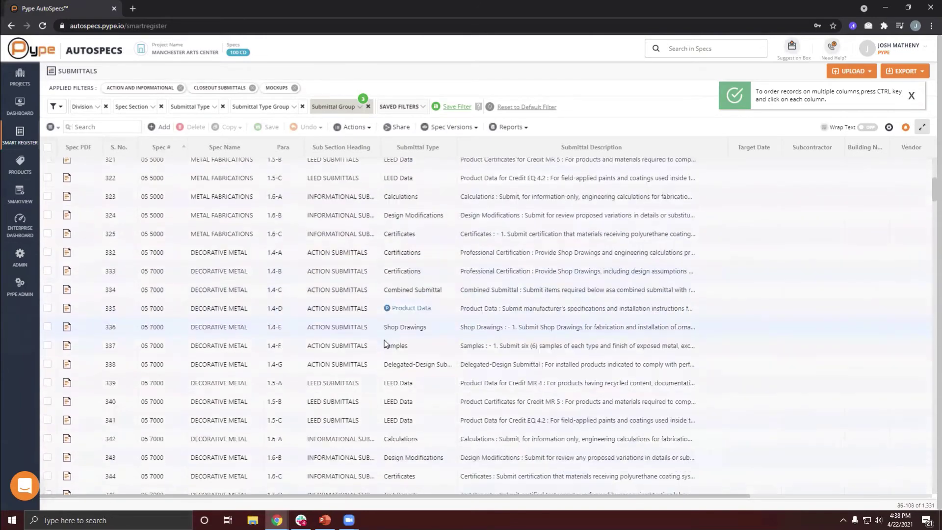
scroll(384, 344, down, 1)
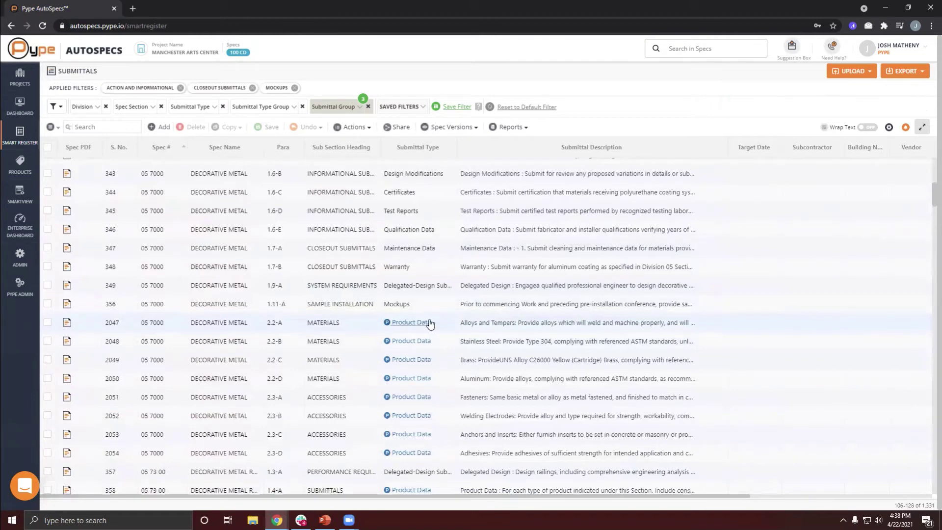
scroll(294, 327, up, 4)
scroll(308, 328, up, 1)
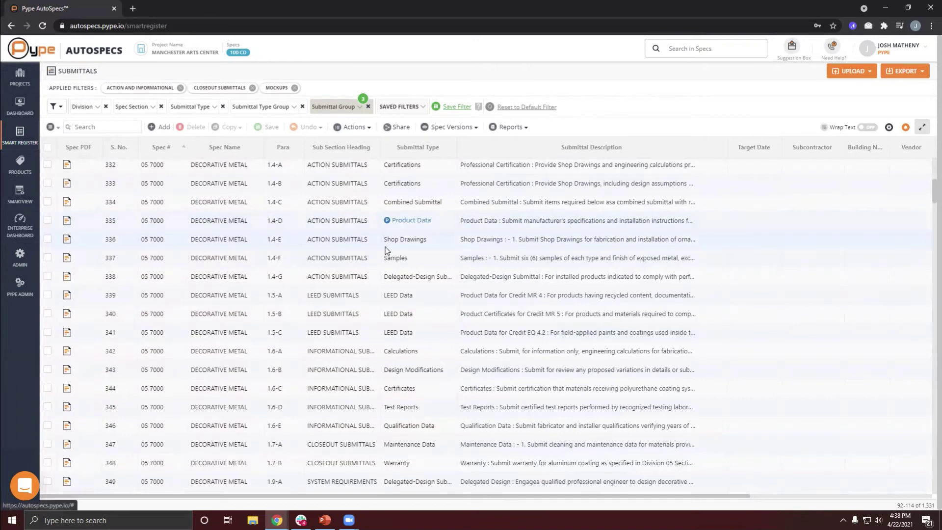
Select the added Decorative Metal product data submittals from 2.2-A through 2.3-D together with the original 1.4-D Product Data submittal
scroll(375, 261, down, 3)
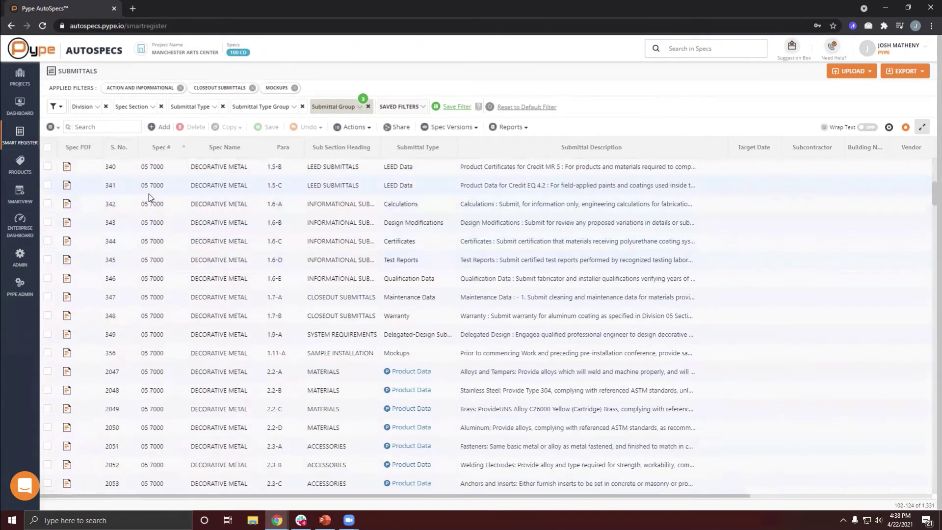
scroll(344, 273, down, 3)
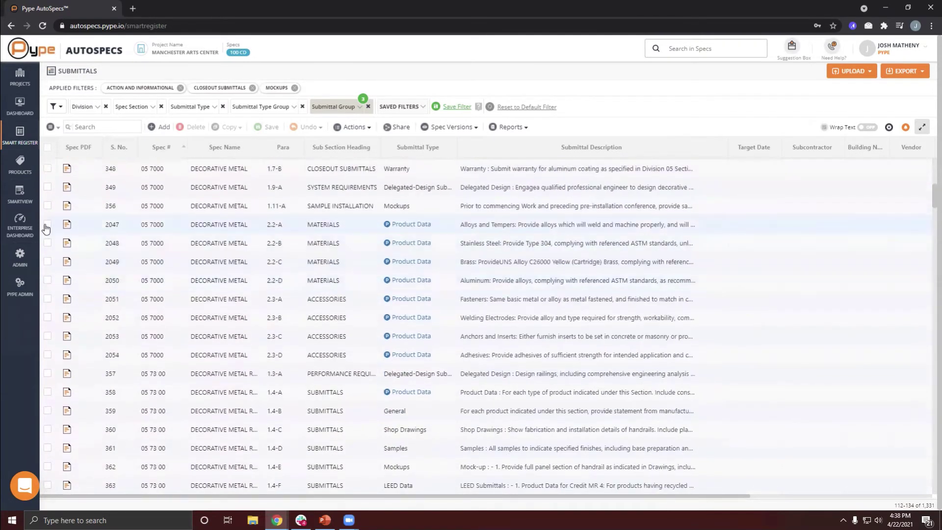
drag(46, 229, 48, 355)
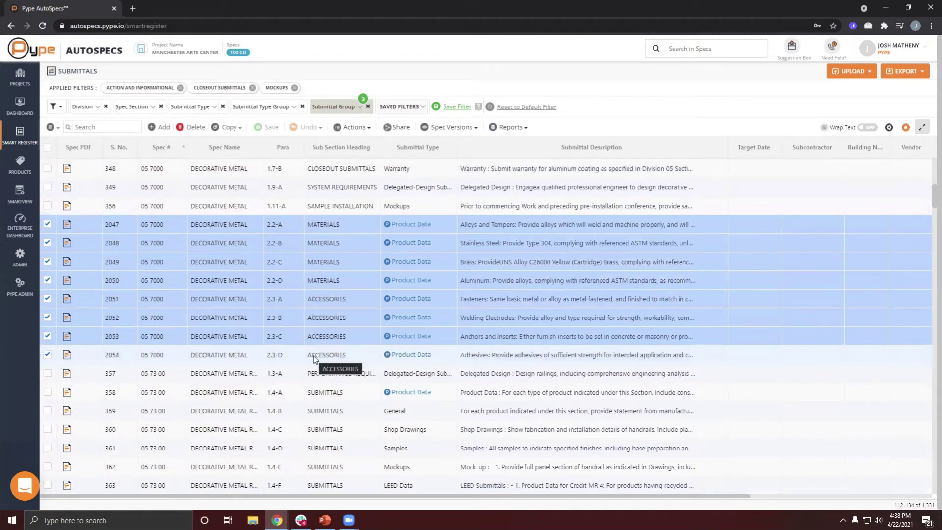
scroll(314, 356, up, 3)
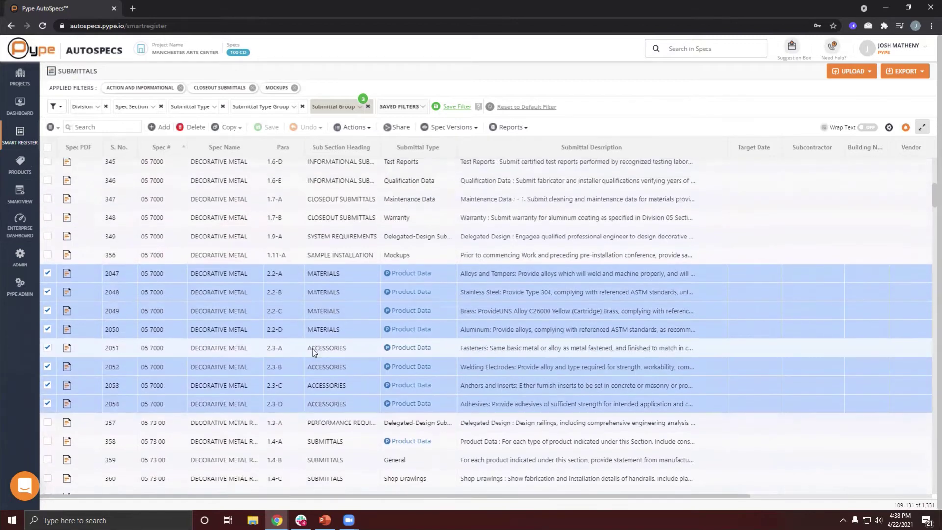
scroll(313, 351, up, 3)
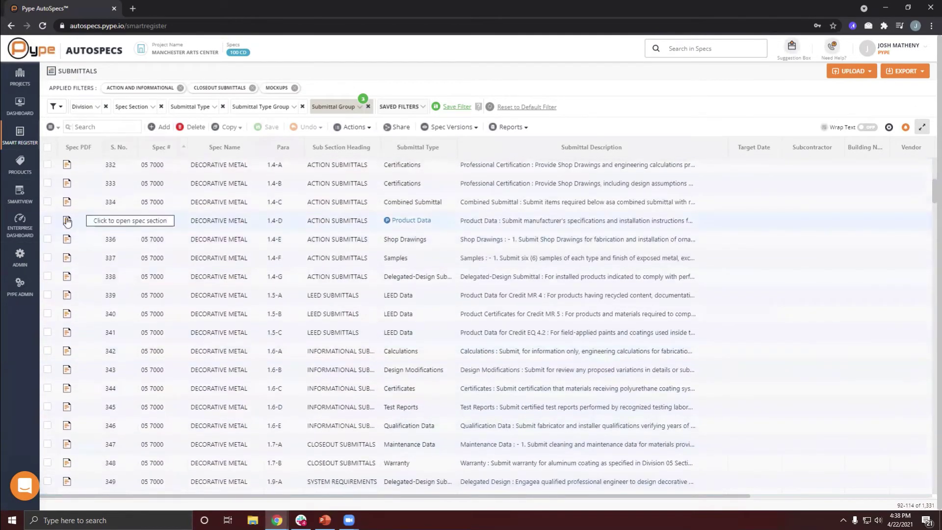
click(48, 221)
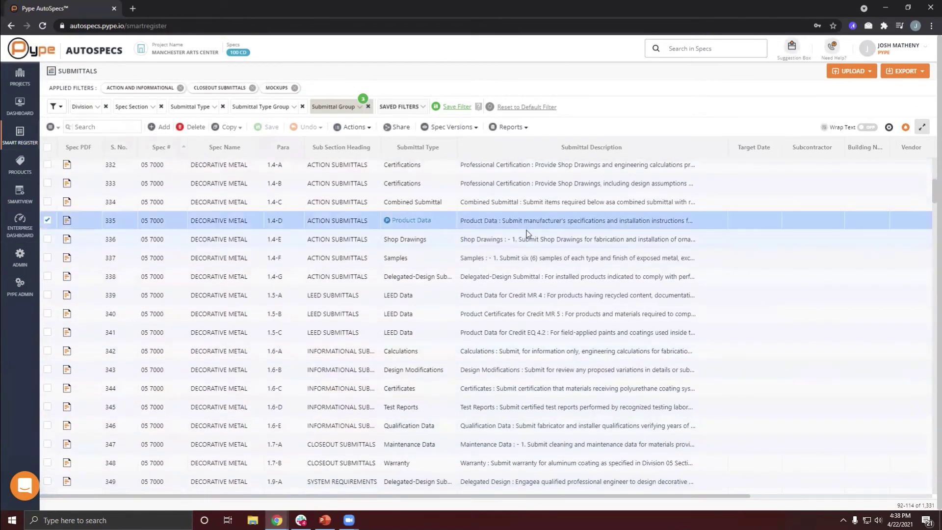
Merge the selected Decorative Metal submittals with the 1.4-D Product Data submittal as the target record
click(351, 127)
click(318, 146)
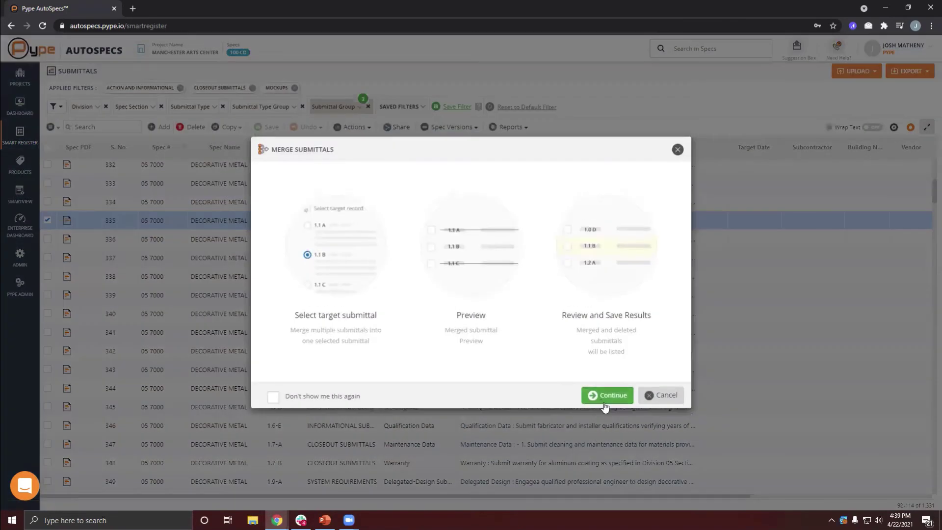
click(604, 398)
click(286, 315)
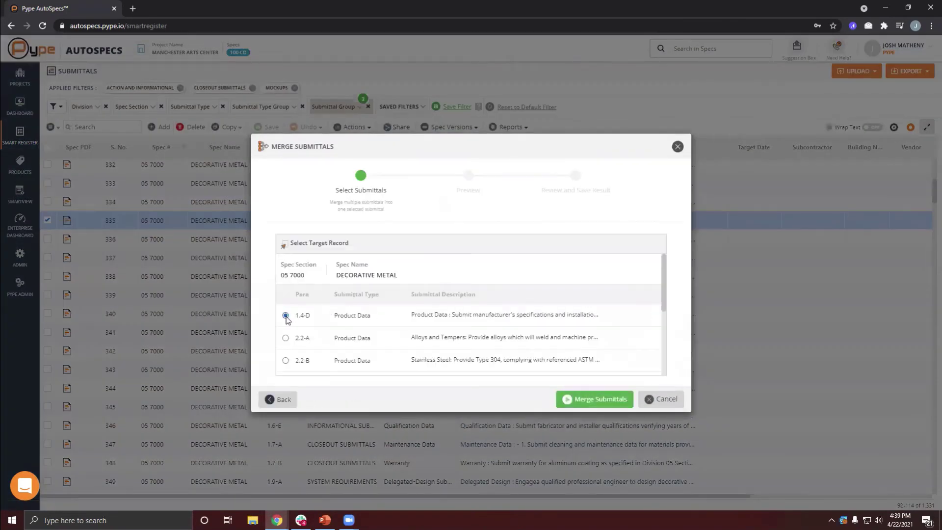
click(575, 400)
click(591, 399)
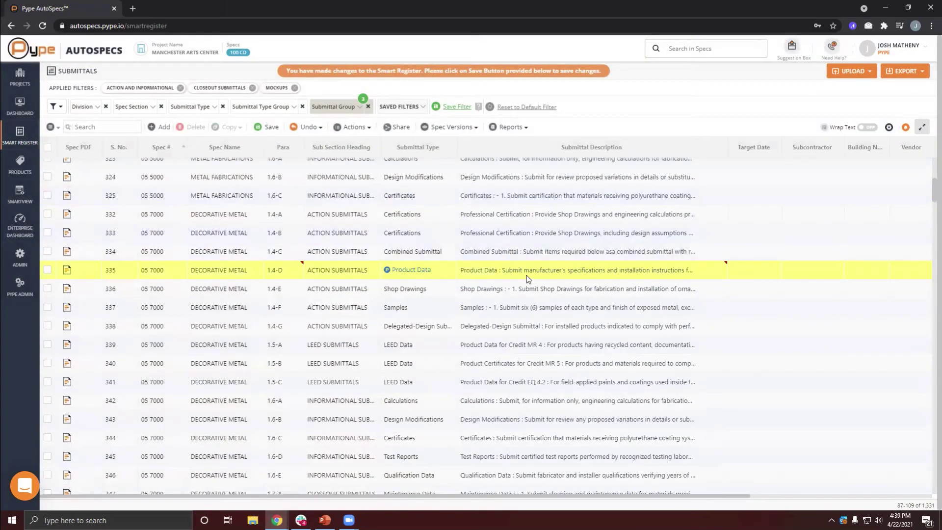
Open the merged 1.4-D Product Data submittal's description and read through its combined product text
double_click(530, 275)
drag(717, 300, 680, 267)
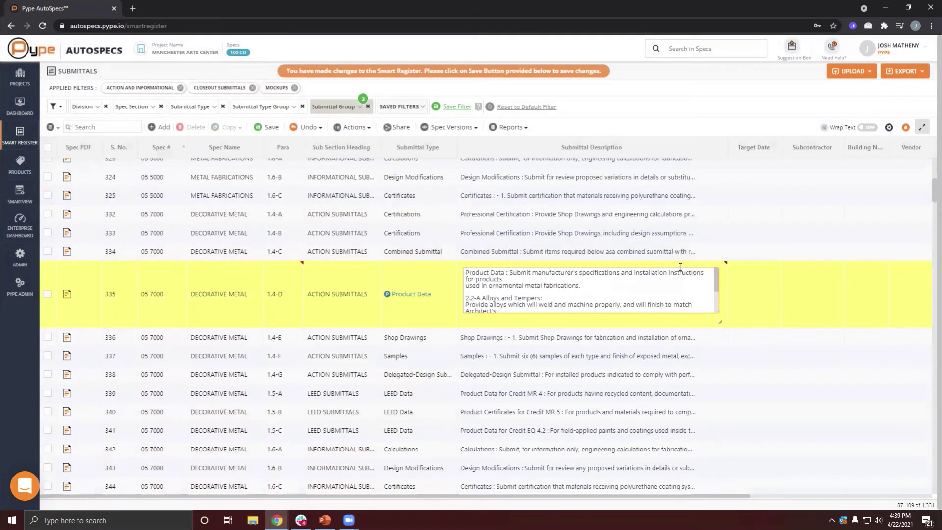
scroll(717, 280, down, 5)
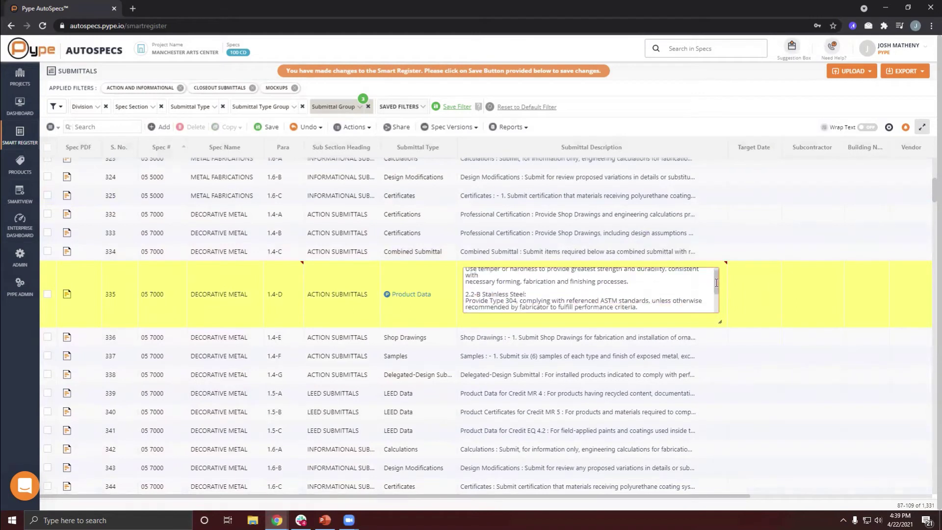
scroll(718, 290, down, 5)
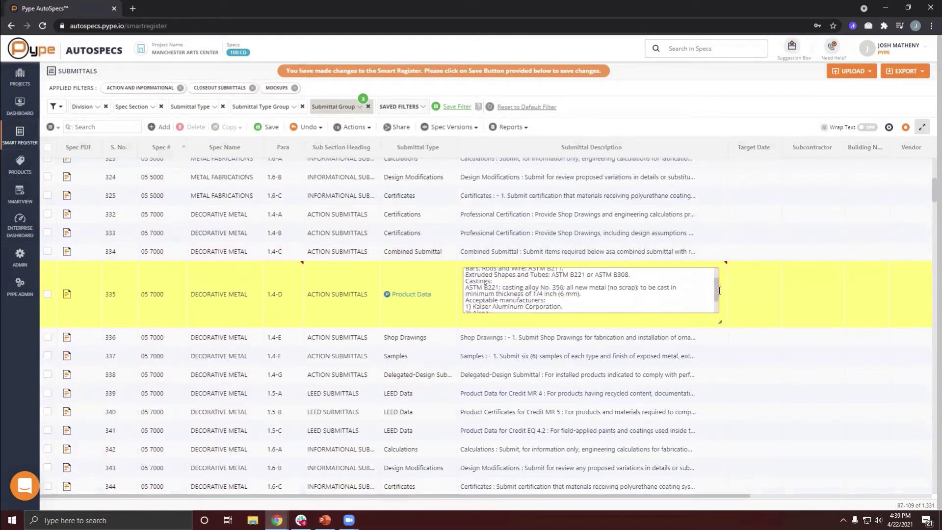
Read the rest of the Product Data description for item 335 and close its expanded text
scroll(719, 296, down, 3)
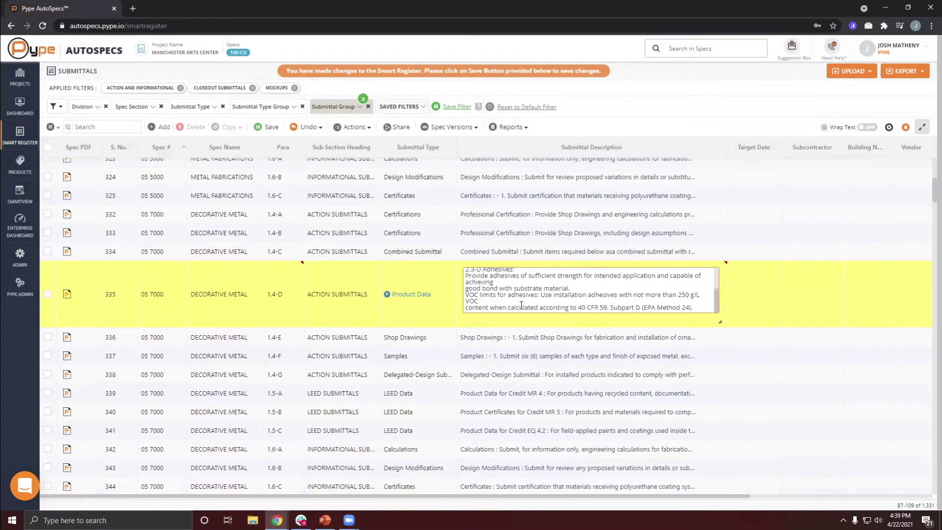
drag(717, 299, 717, 272)
click(632, 123)
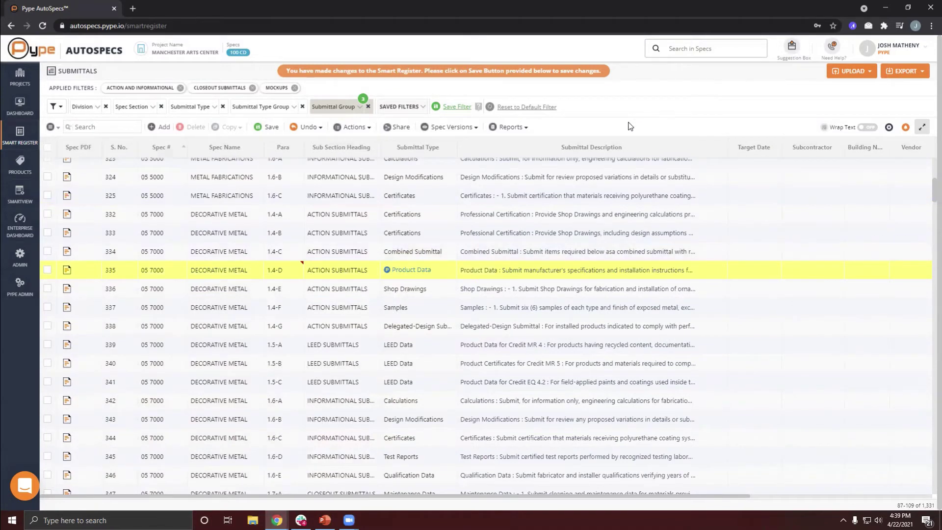
Reset all unsaved changes in the Smart Register, confirm the reset, and return to the start of the submittal list
click(308, 129)
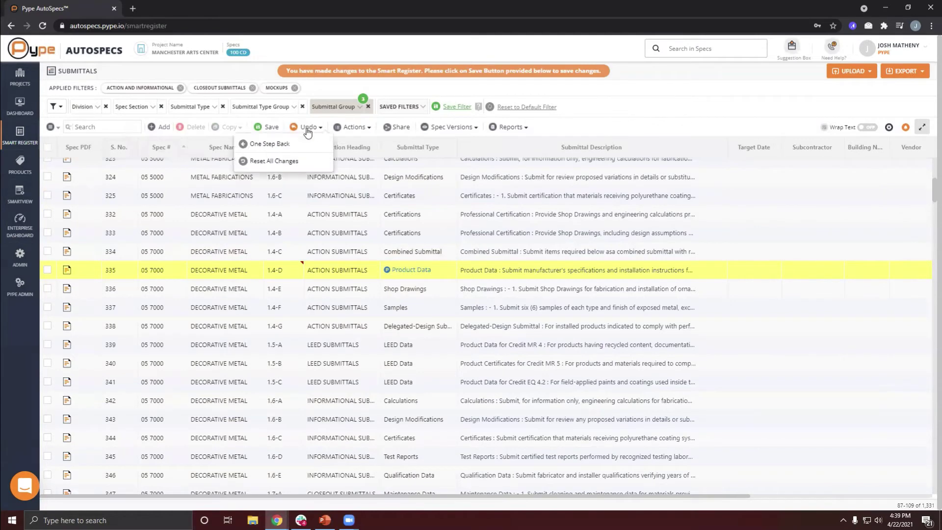
click(314, 161)
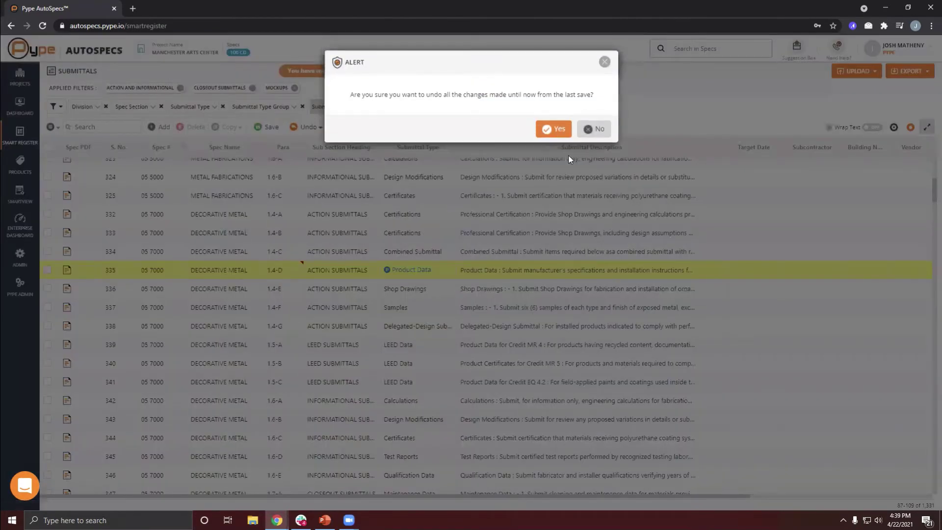
click(554, 129)
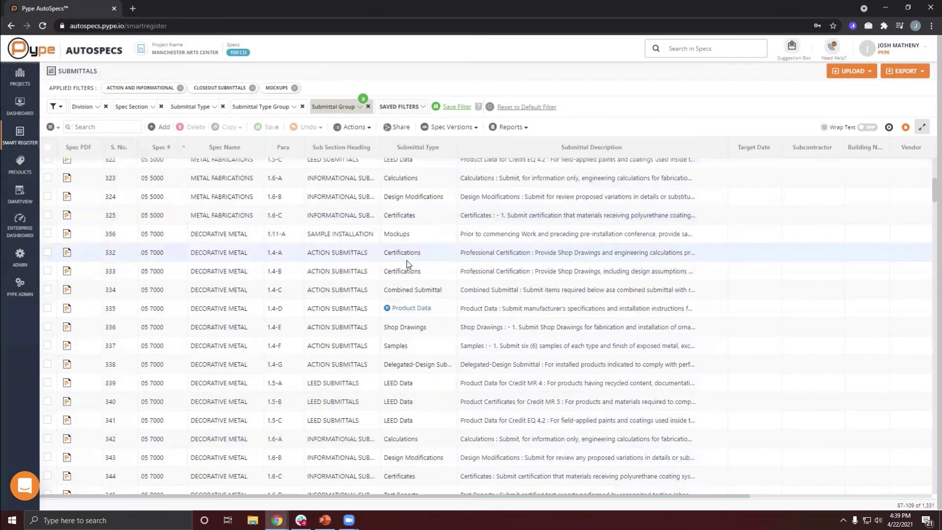
scroll(406, 265, up, 20)
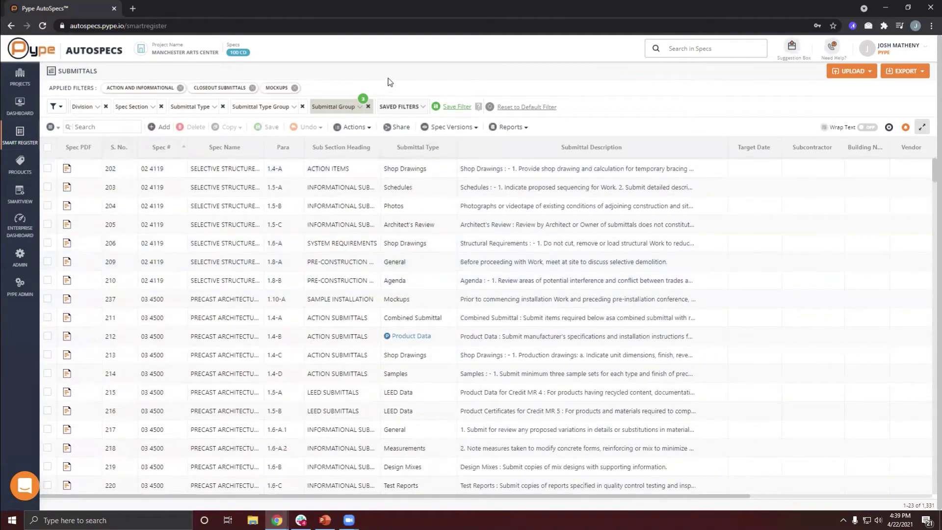
Open SmartView and go to the first page of the 07 5500 Garden and Membrane Roof Assembly specification
click(18, 167)
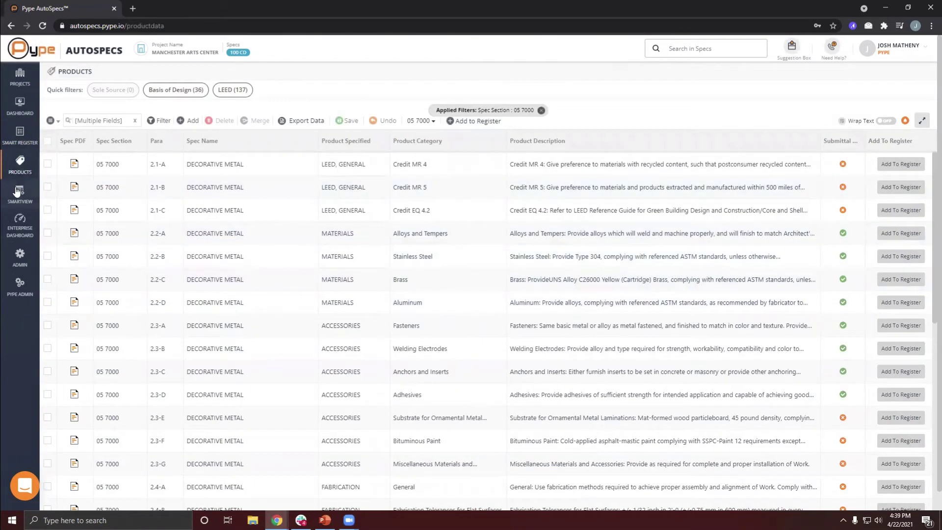
click(19, 191)
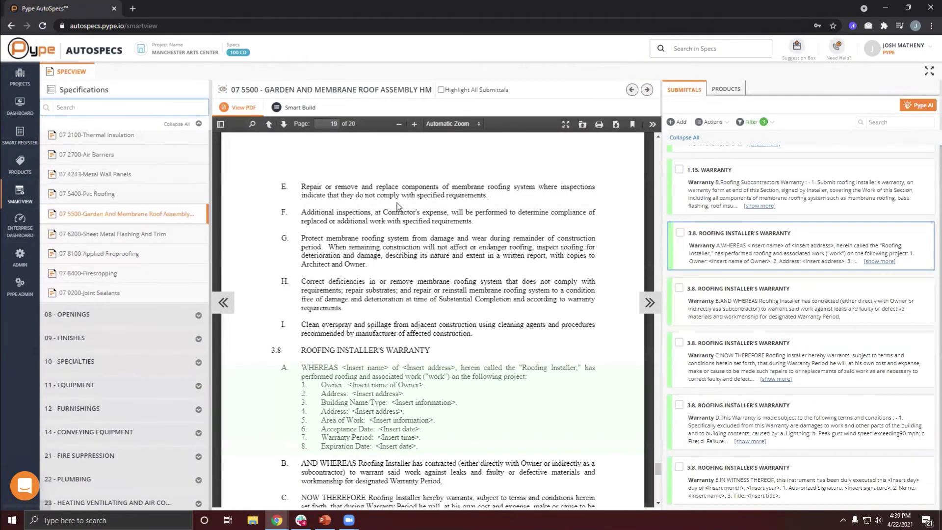
scroll(433, 211, up, 15)
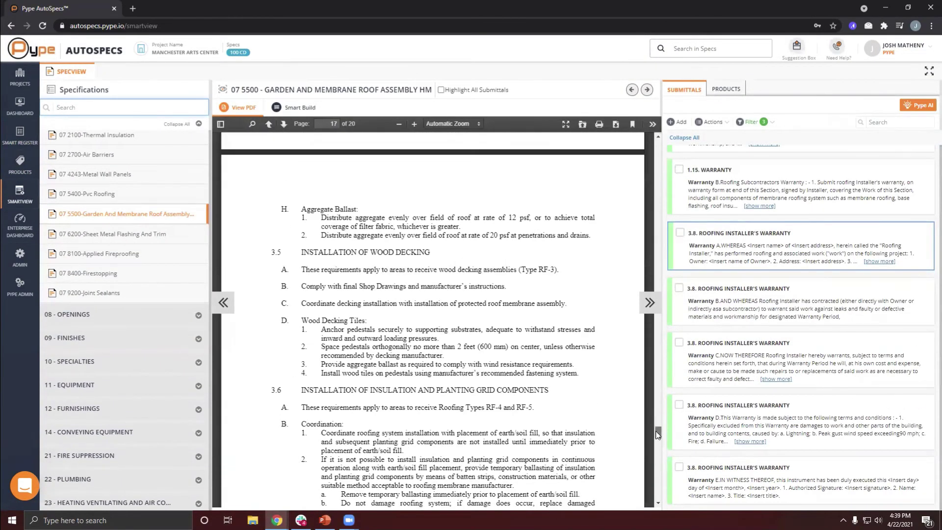
drag(658, 434, 657, 143)
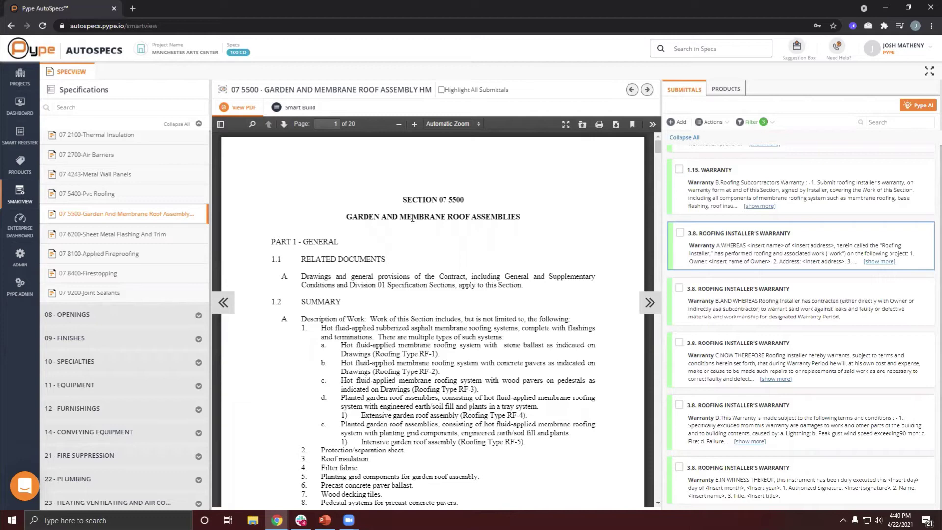
Collapse the 07 Thermal and Moisture Protection division and open the 05 7000-Decorative Metal specification under 05 Metals
scroll(169, 296, up, 5)
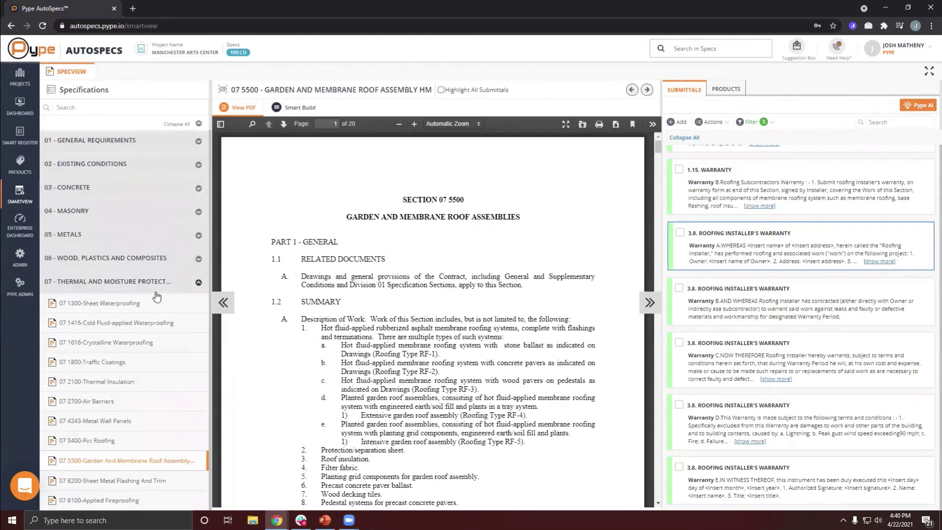
click(121, 282)
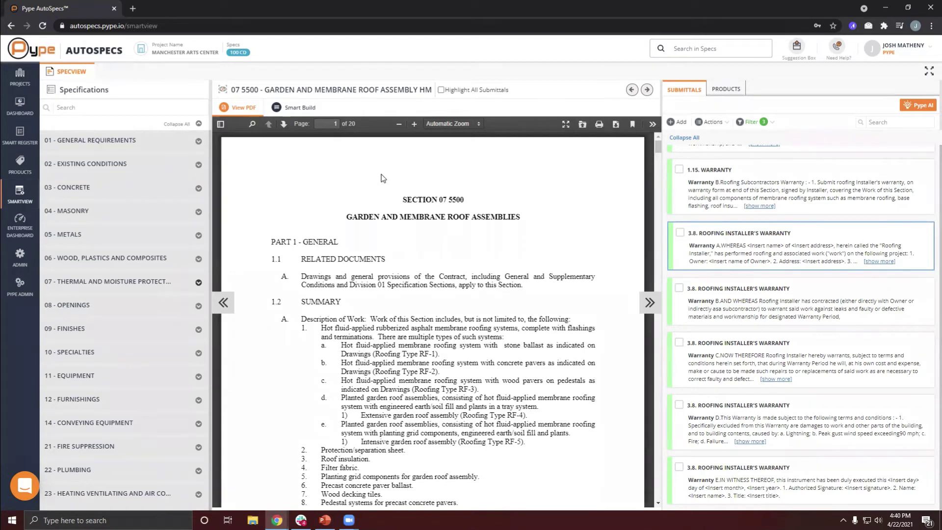
scroll(703, 294, up, 10)
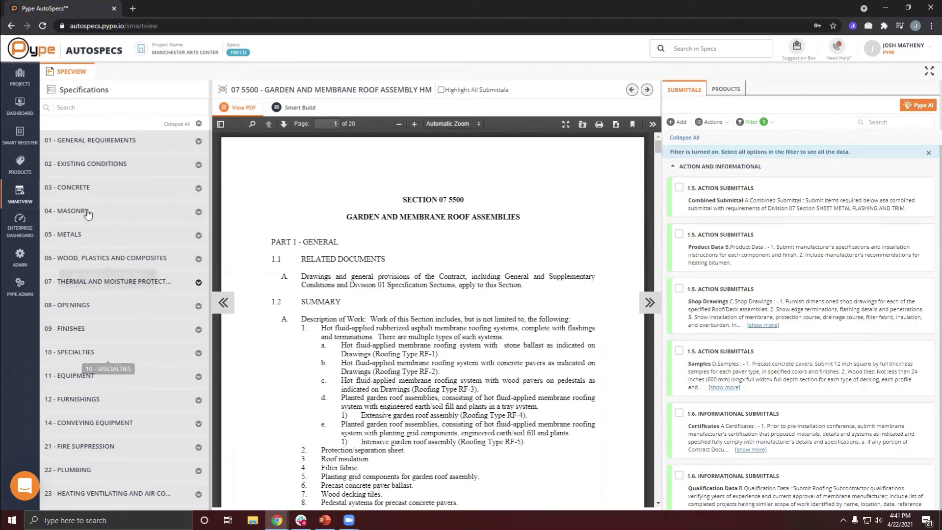
click(94, 235)
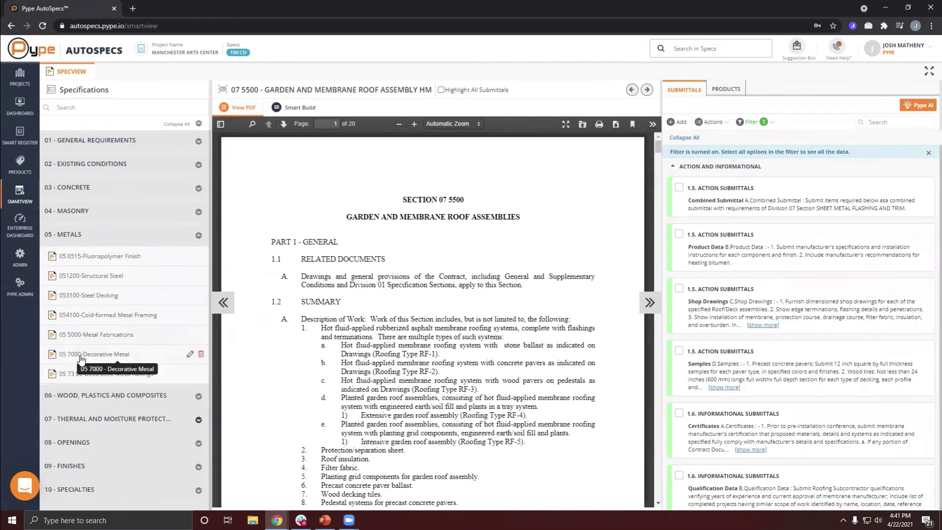
click(93, 355)
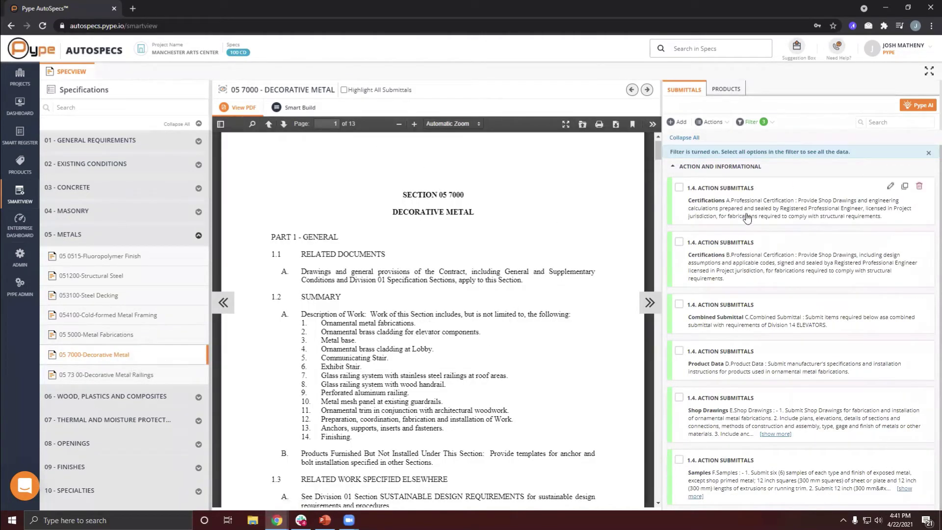
View the 05 73 00-Decorative Metal Railings specification and return to 05 7000-Decorative Metal
click(91, 375)
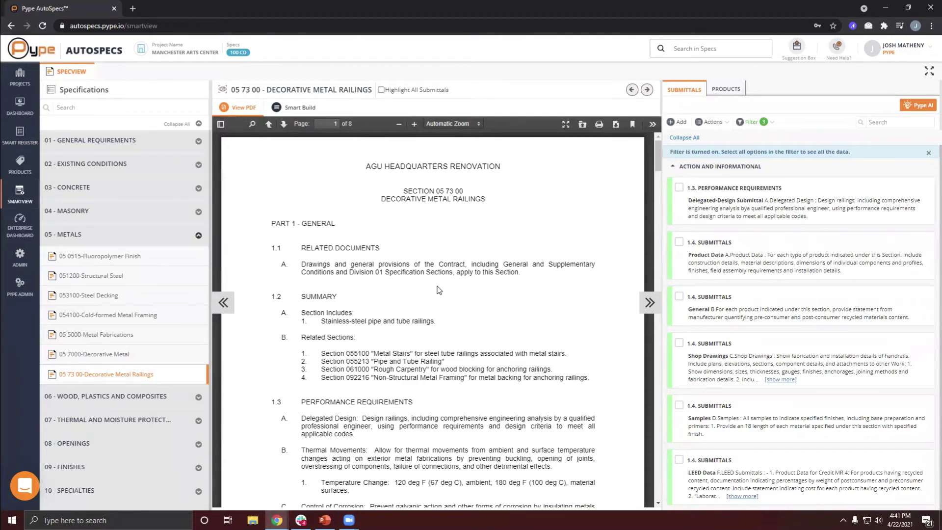
click(155, 355)
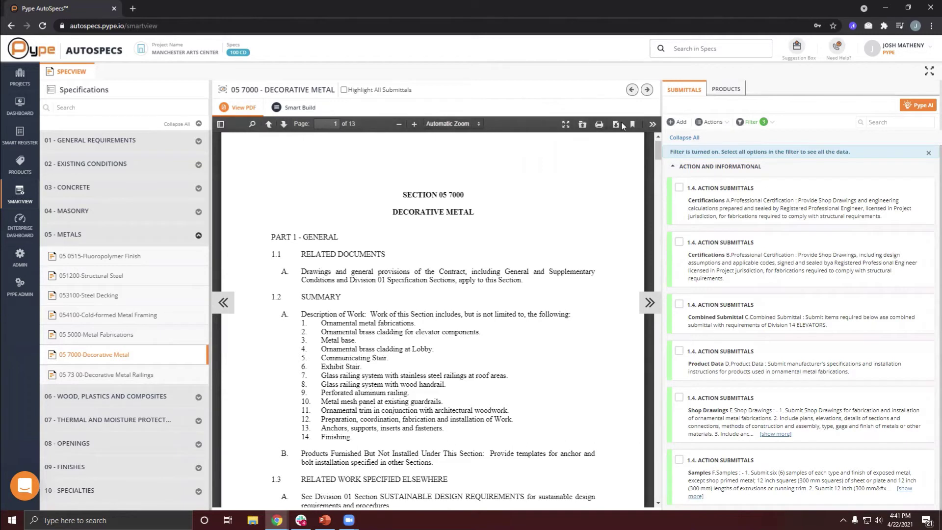
click(565, 125)
key(Escape)
Collapse the Action and Informational, Closeout Submittals and Mockups groups in the submittal list
click(684, 170)
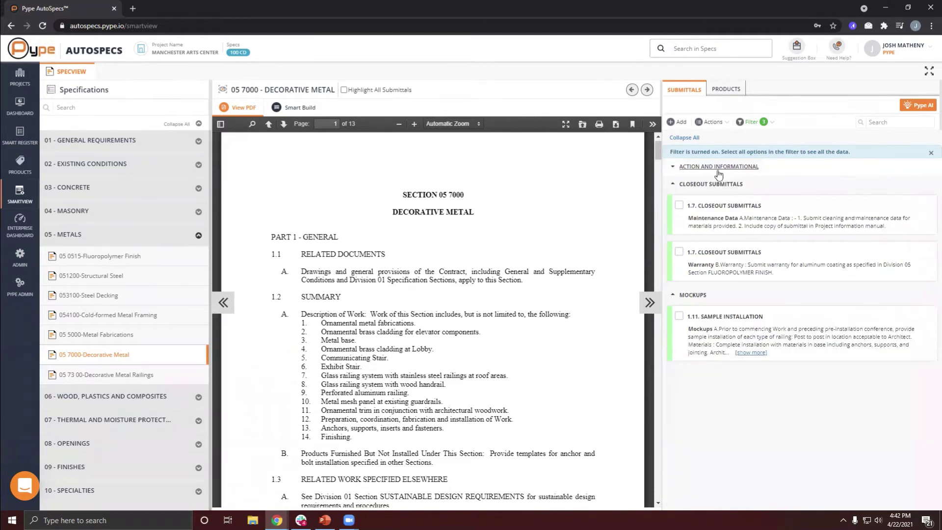
click(673, 186)
click(674, 203)
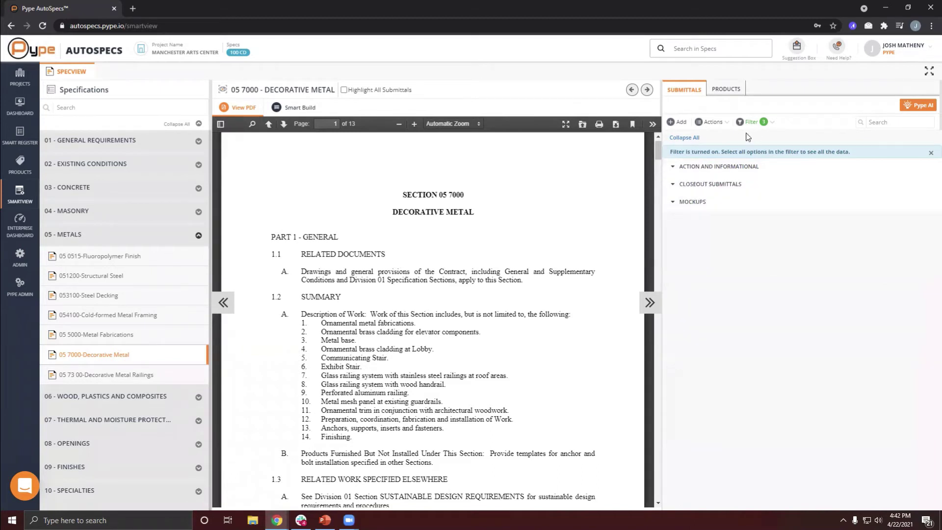
Exclude Closeout Submittals from the submittal group filter and apply the filter
click(766, 123)
click(767, 124)
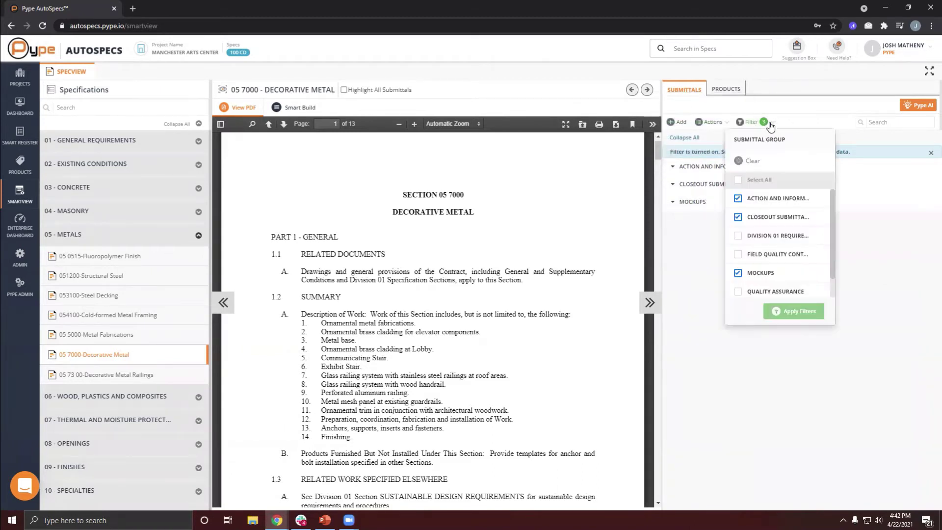
click(737, 218)
click(788, 314)
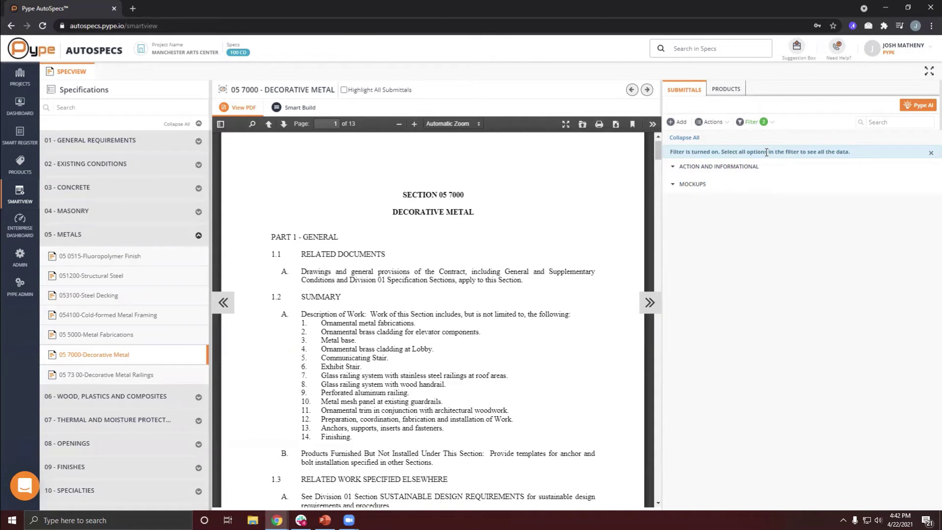
Expand the Action and Informational group and locate the second Certifications, Combined Submittal and Product Data items in the specification PDF
click(673, 166)
click(675, 186)
click(673, 167)
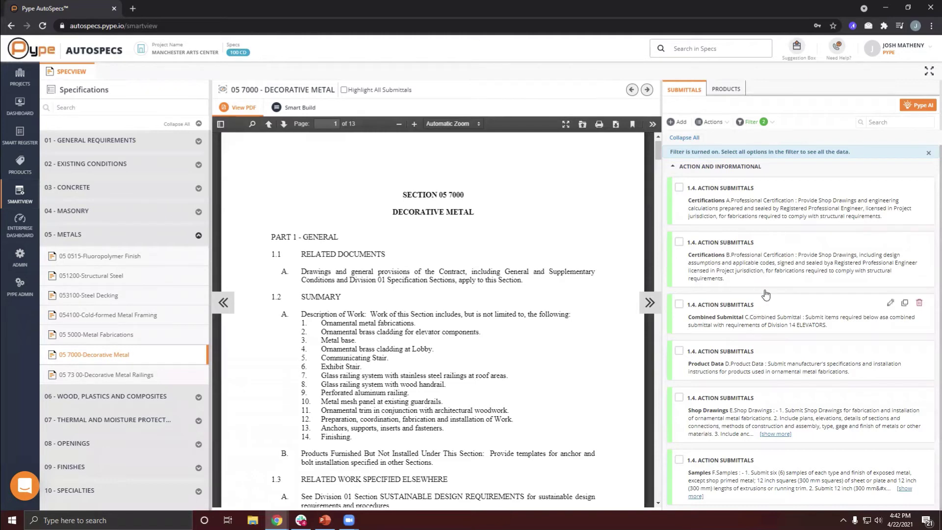
drag(751, 270, 751, 264)
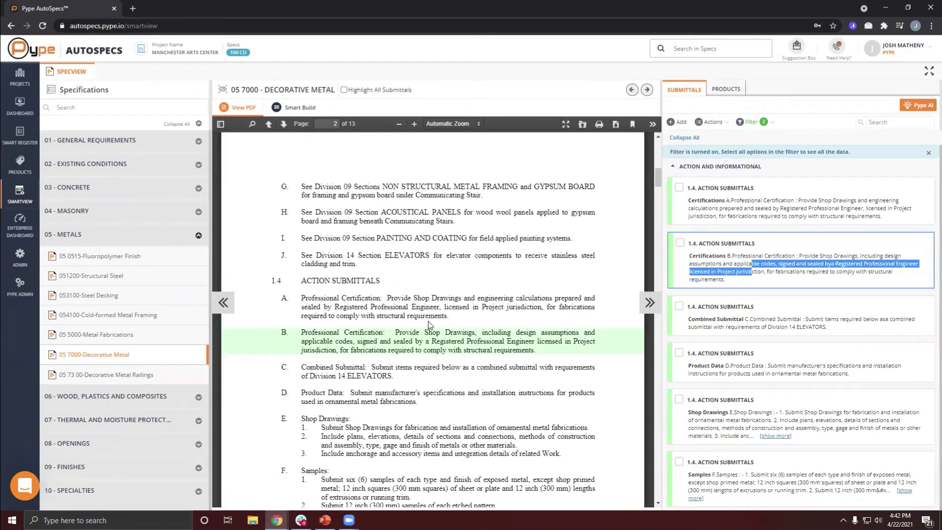
click(741, 323)
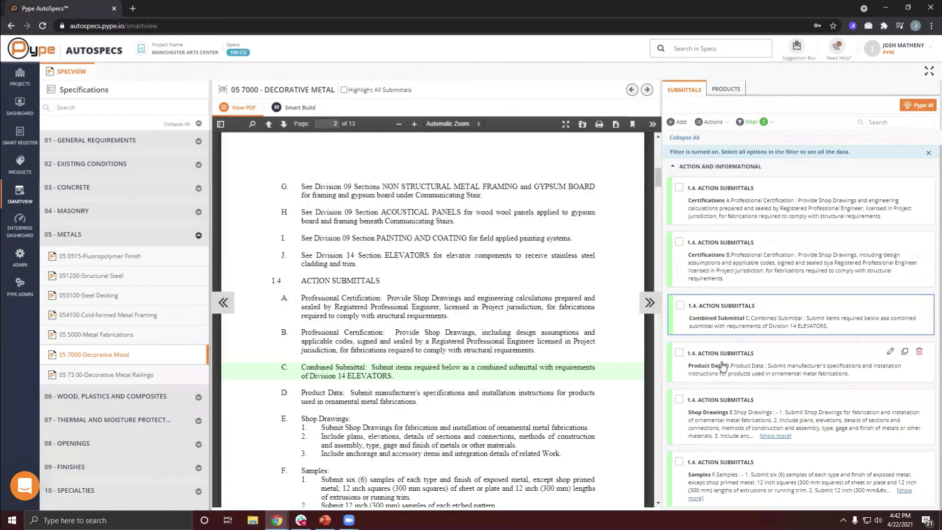
click(723, 367)
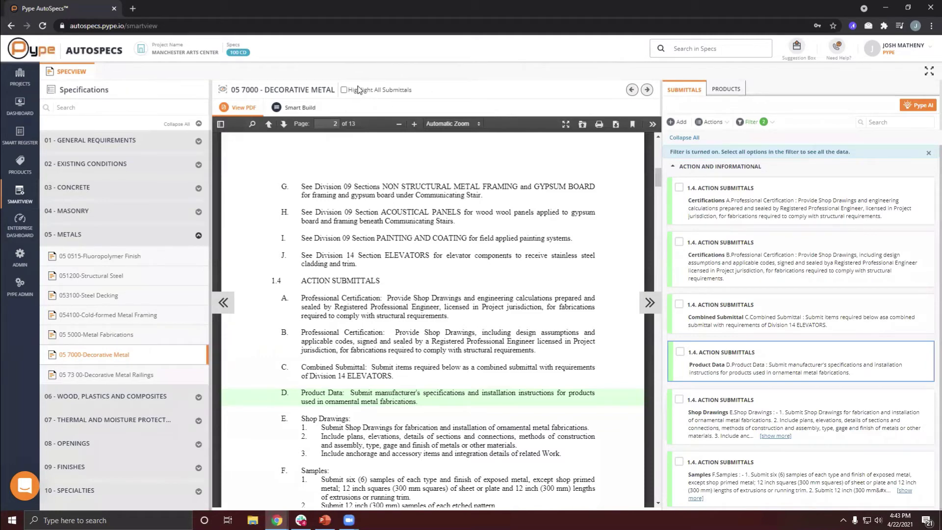
Highlight all submittals in the Decorative Metal specification PDF and review the marked paragraphs from section 1.4 through 1.6
click(344, 90)
scroll(386, 267, down, 3)
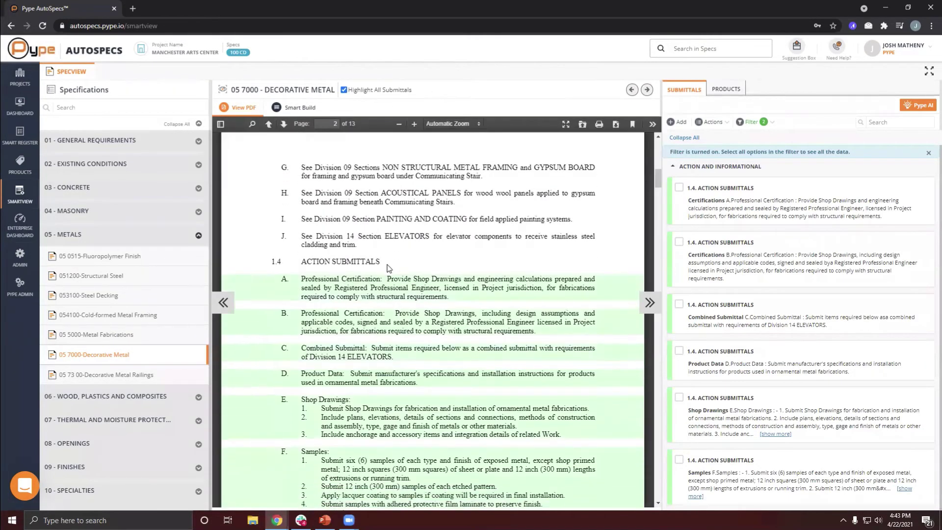
scroll(387, 267, down, 8)
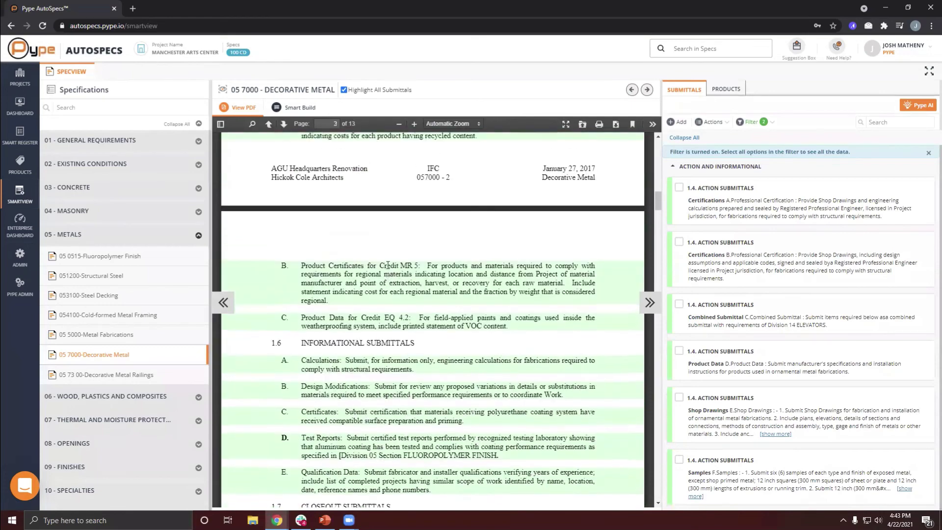
scroll(388, 269, up, 7)
scroll(388, 269, up, 4)
scroll(389, 267, down, 2)
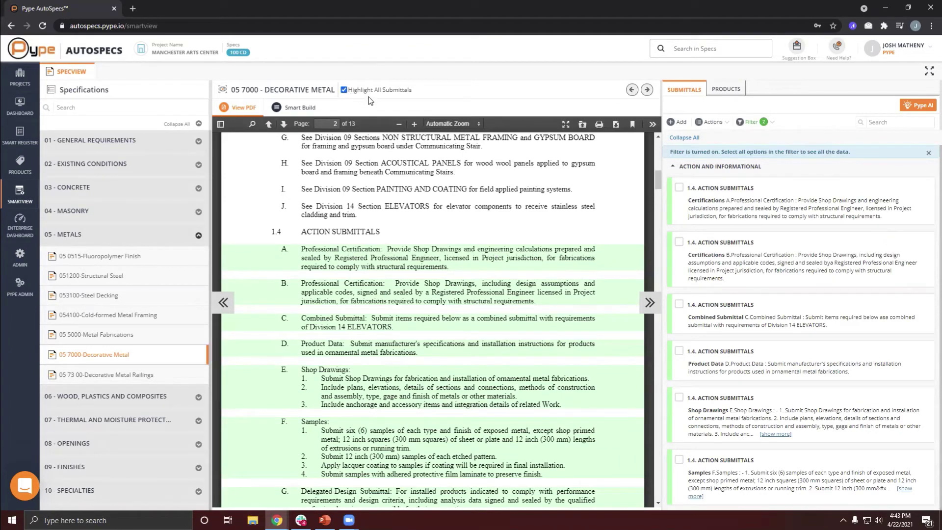
Start Smart Build for the Decorative Metal specification and go to the Structural Requirements paragraph in section 1.9 System Requirements
click(314, 111)
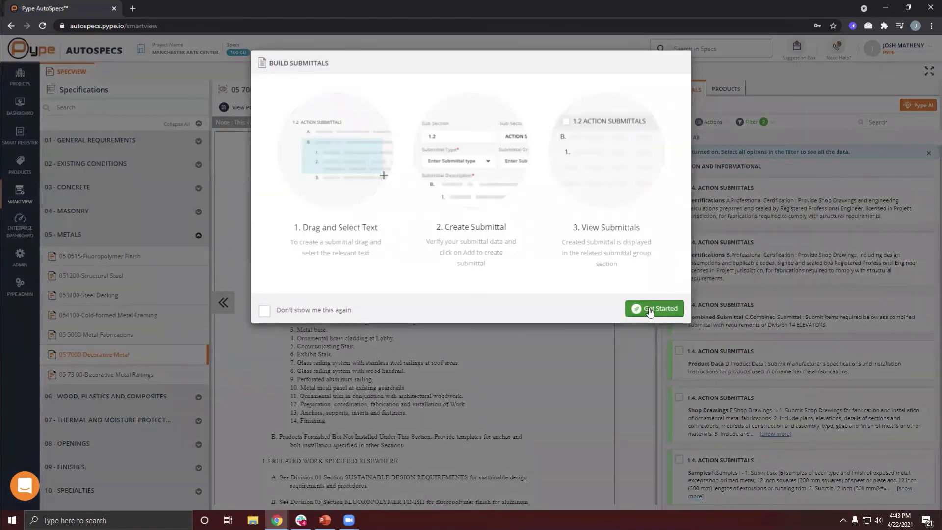
click(650, 307)
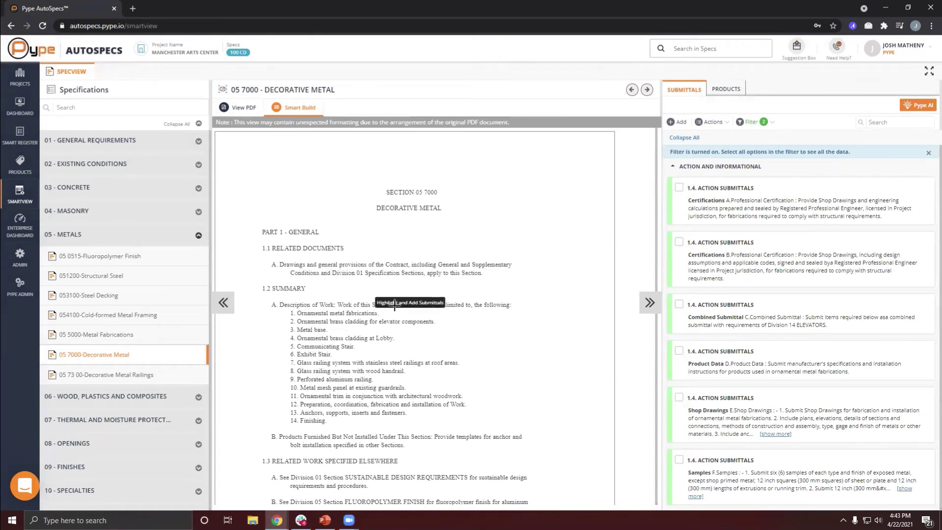
scroll(386, 301, down, 7)
scroll(386, 301, down, 3)
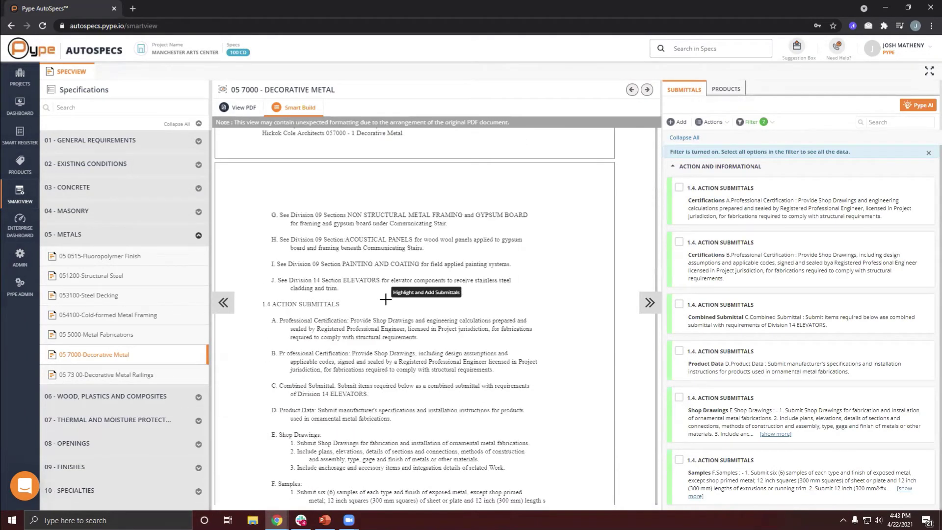
scroll(386, 298, down, 11)
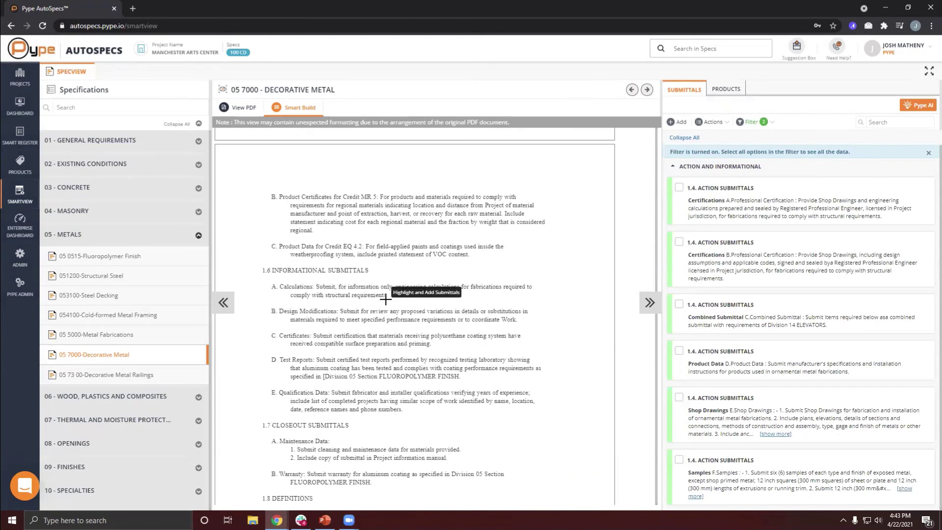
scroll(385, 299, down, 9)
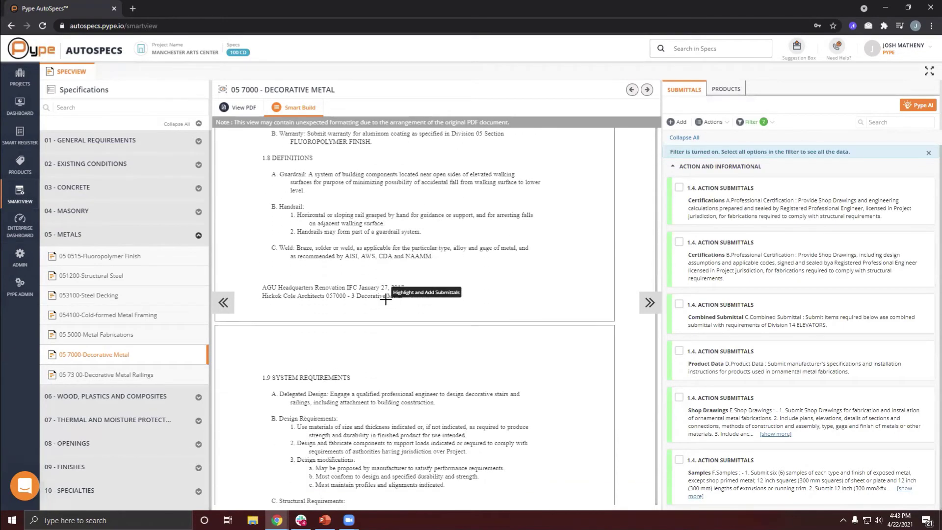
scroll(385, 299, down, 1)
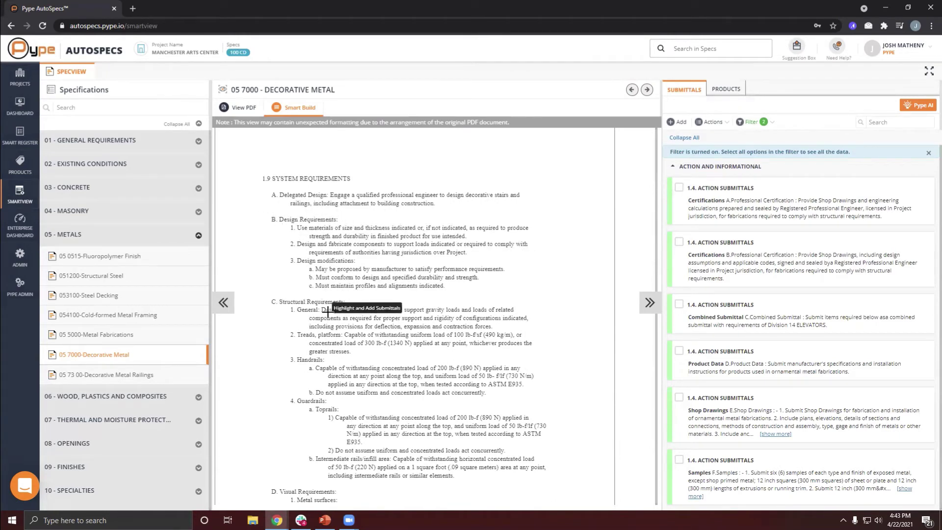
scroll(329, 310, down, 1)
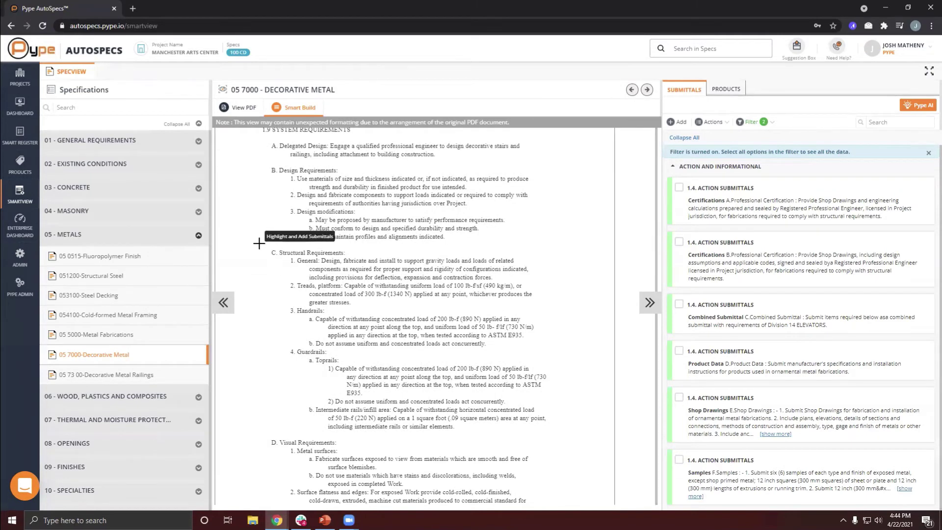
Try building a submittal from paragraph C, Structural Requirements, checking its description, and return to the specification PDF
drag(310, 262, 562, 431)
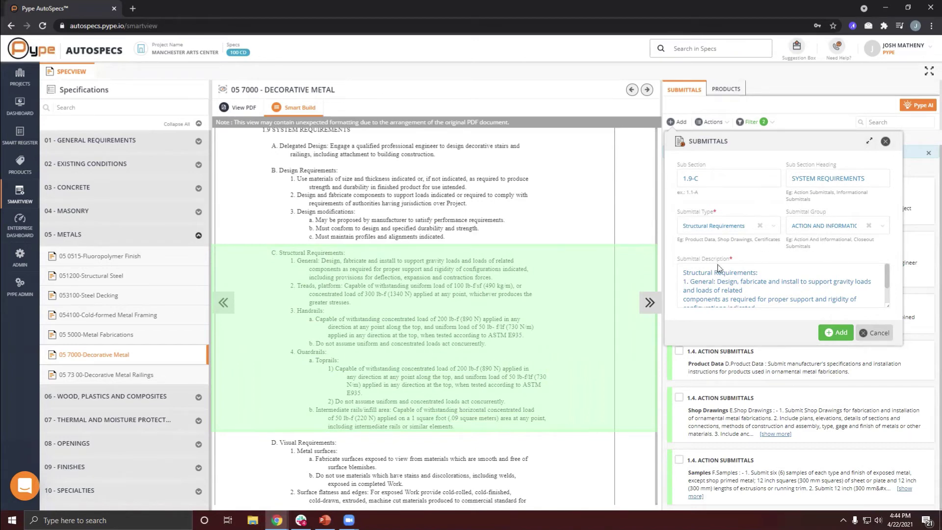
scroll(886, 278, down, 5)
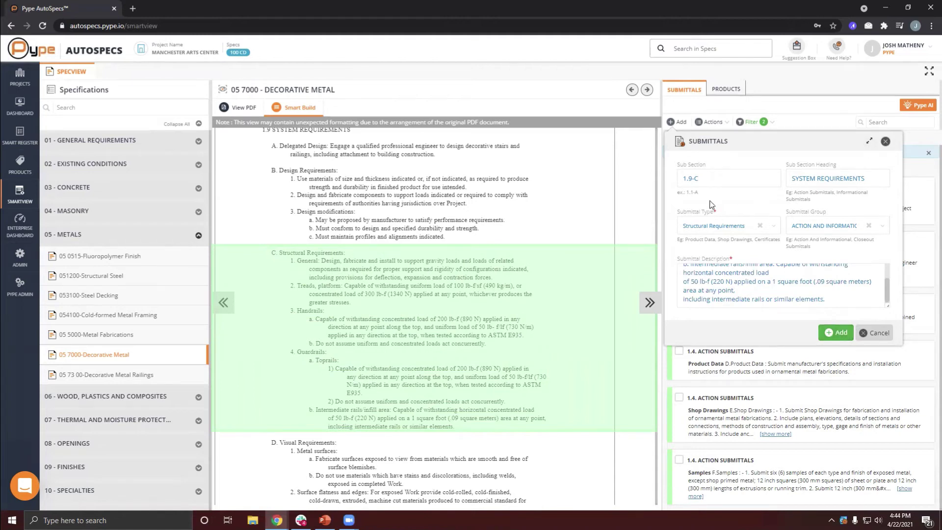
click(881, 337)
click(241, 108)
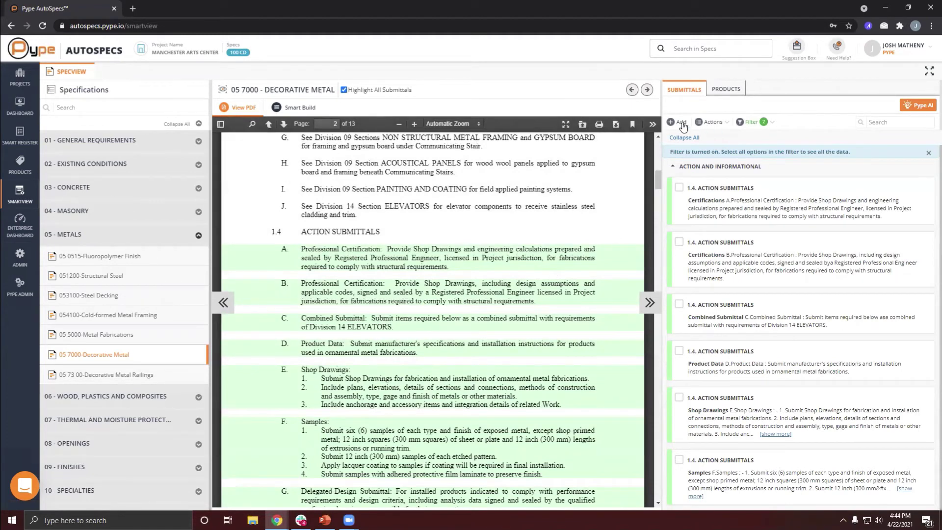
Examine the available submittal actions, copy options and group filter, and view the Decorative Metal product list before returning to the submittals
click(717, 123)
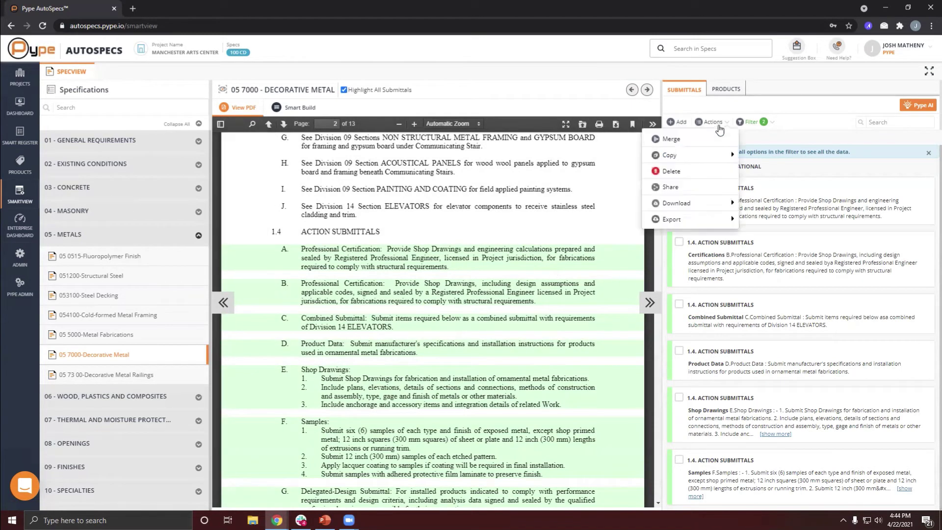
mouse_move(696, 155)
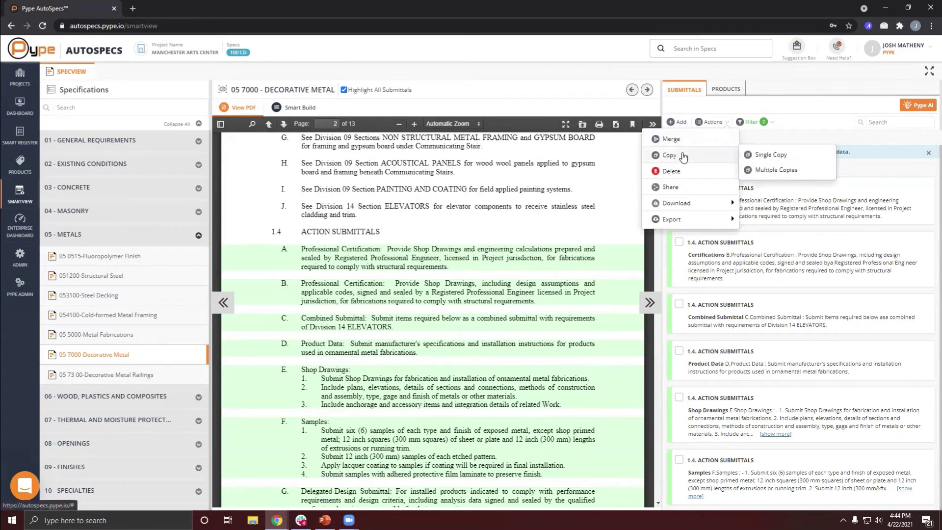
click(751, 122)
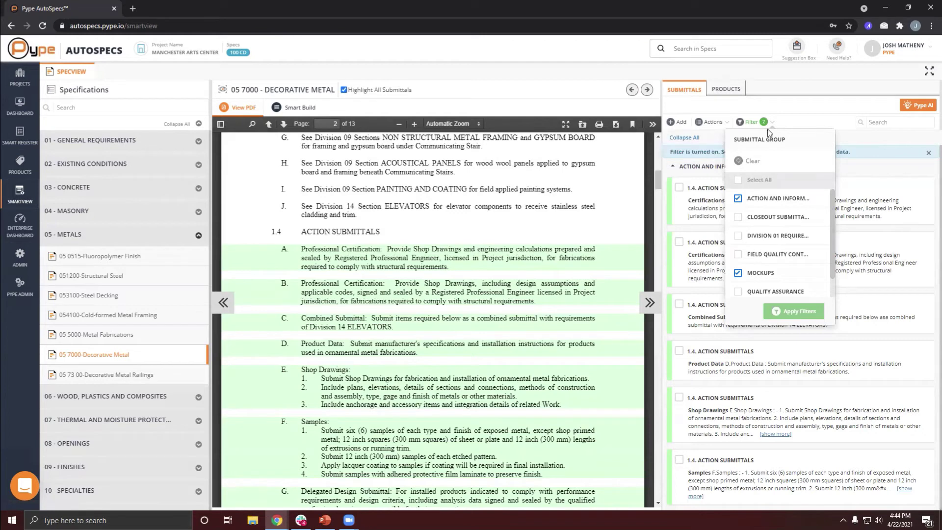
click(890, 122)
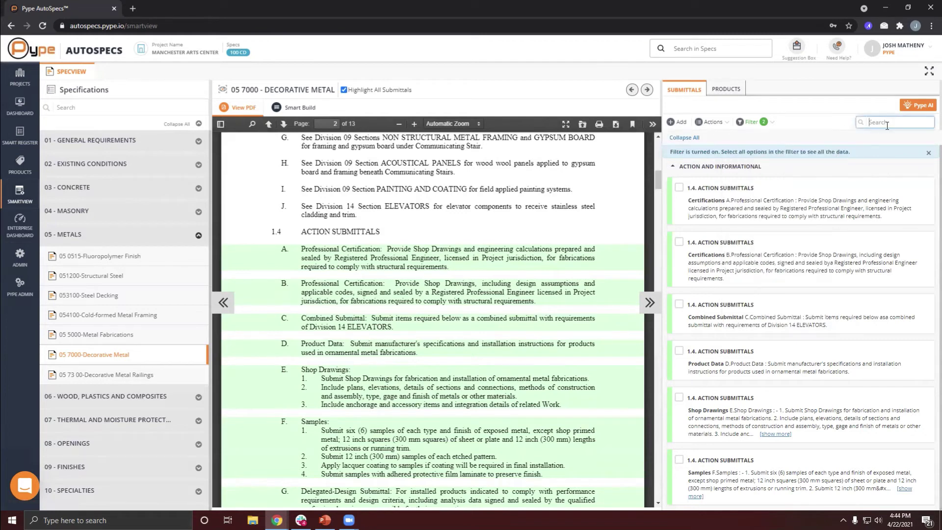
click(74, 107)
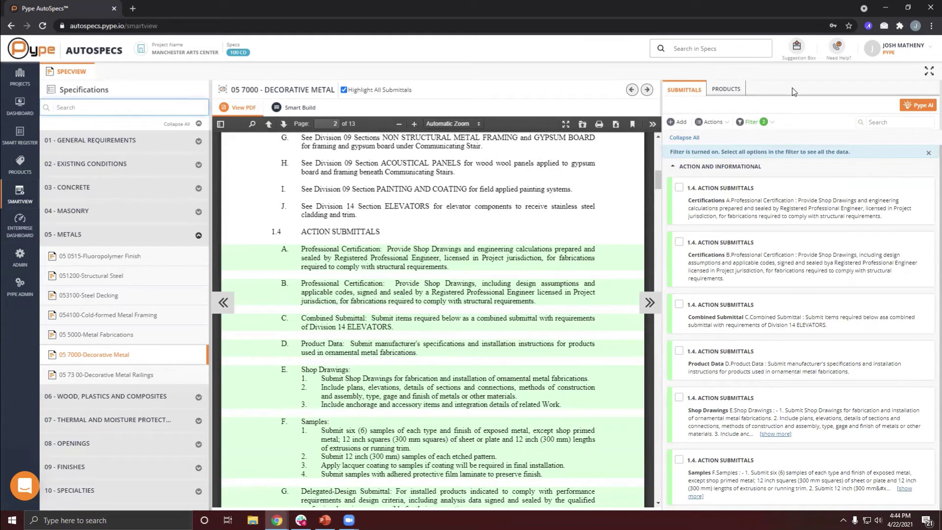
click(721, 91)
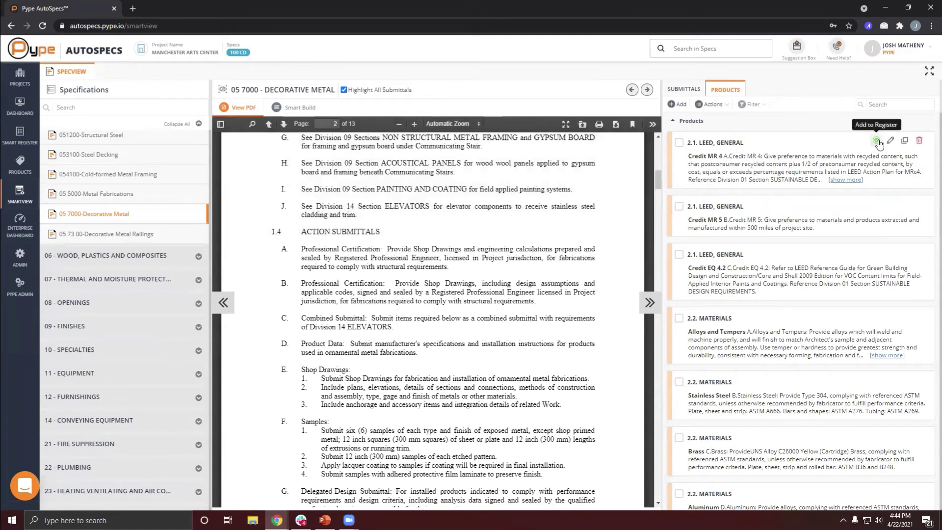
click(684, 90)
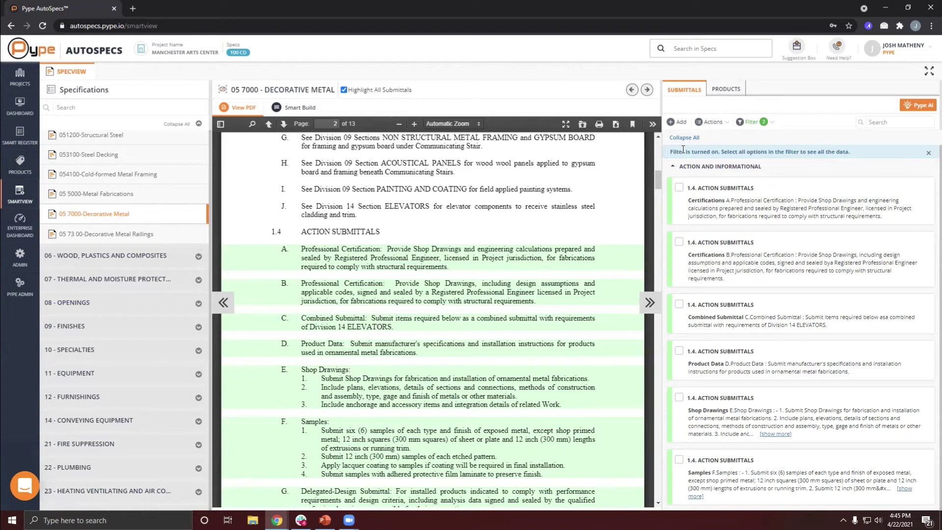
Launch Pype AI, look through the spec sections it has recommendations for, and show the recommendations
click(907, 106)
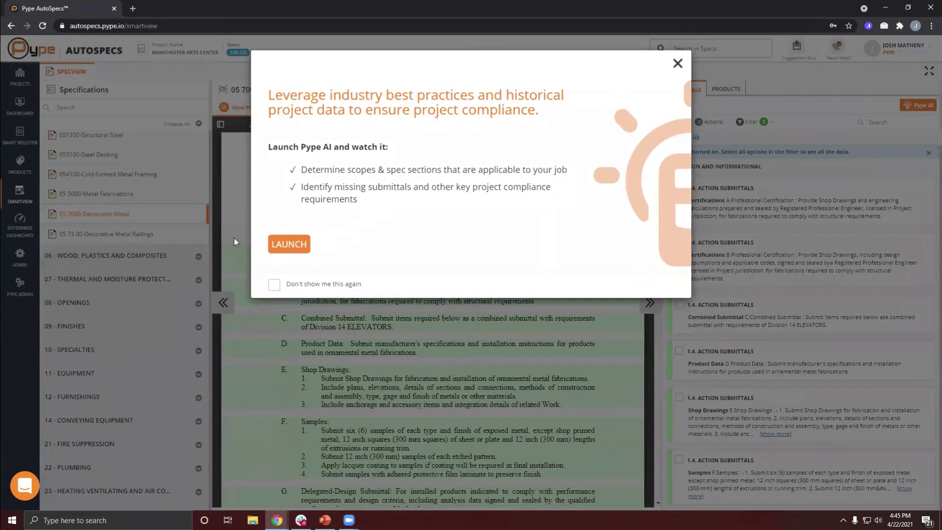
click(288, 248)
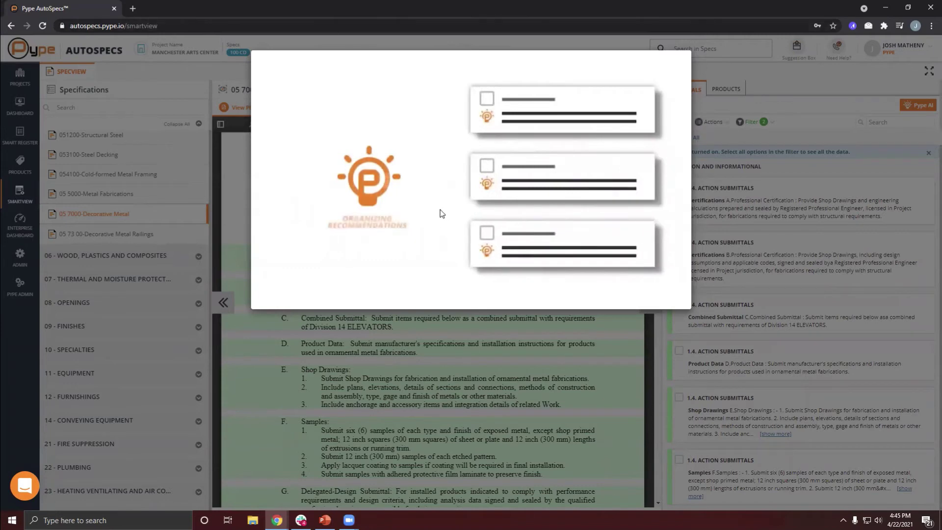
right_click(499, 189)
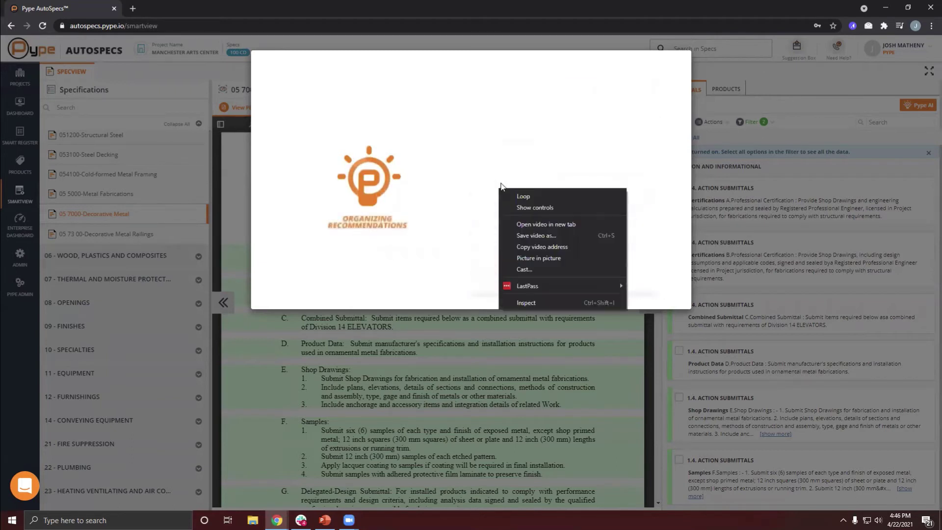
click(493, 154)
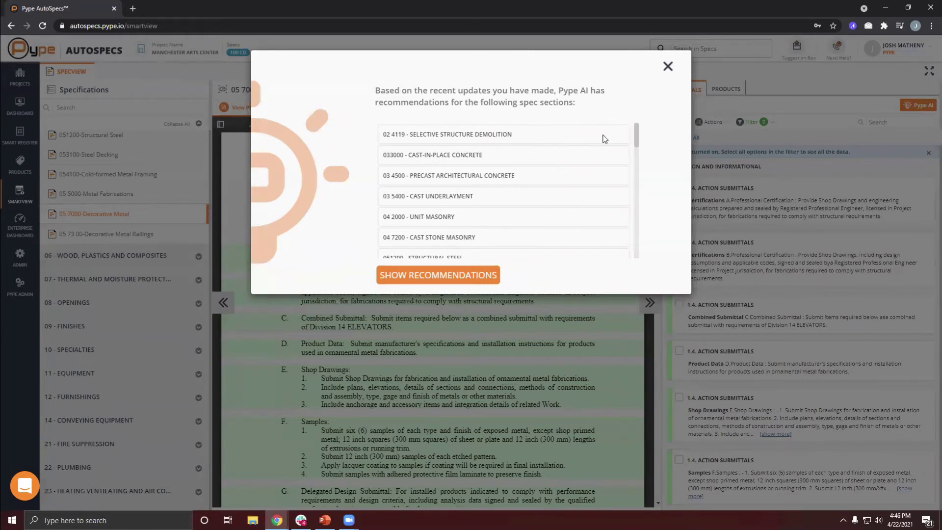
scroll(411, 154, down, 15)
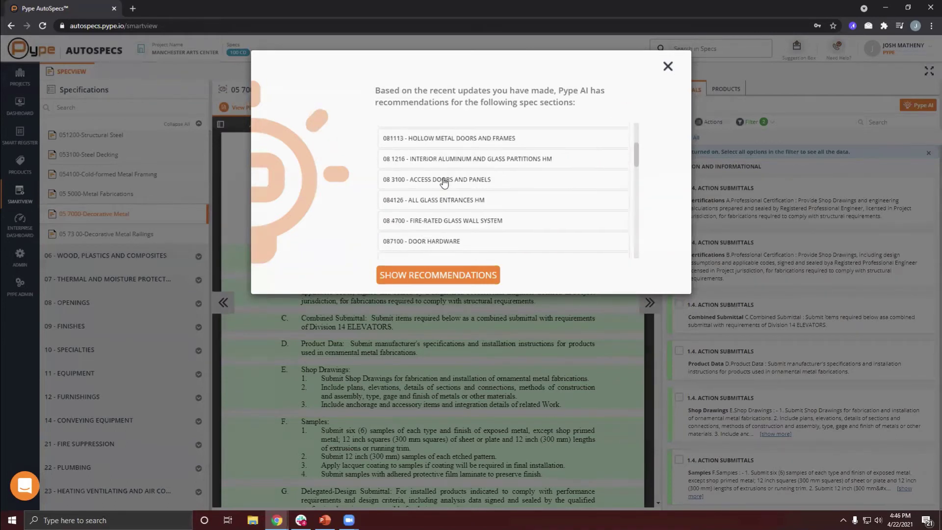
scroll(444, 181, up, 15)
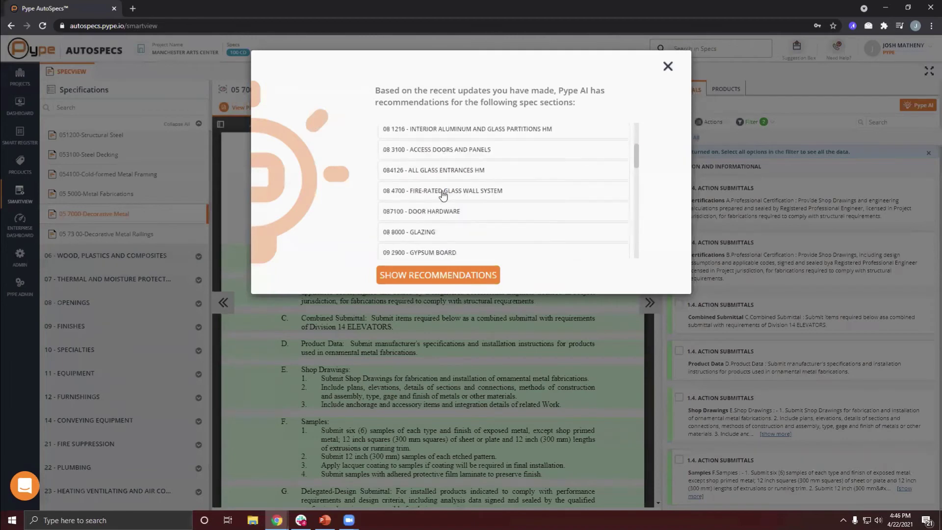
click(432, 278)
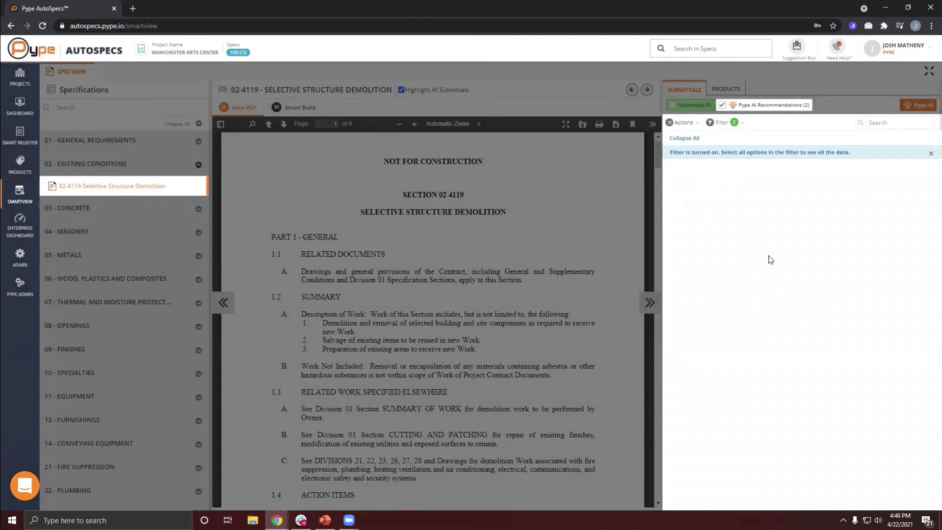
Select all submittal groups in the filter, apply it, and expand the Closeout Submittals group
click(724, 124)
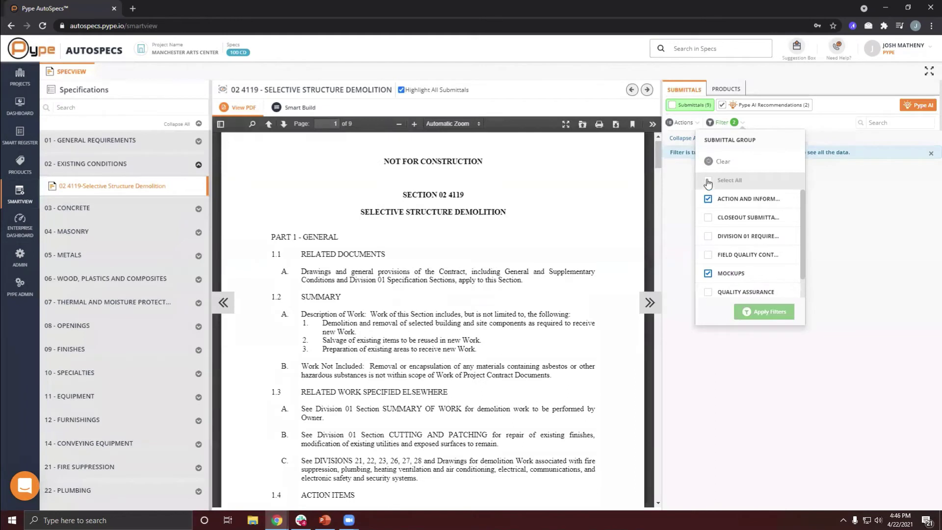
click(762, 314)
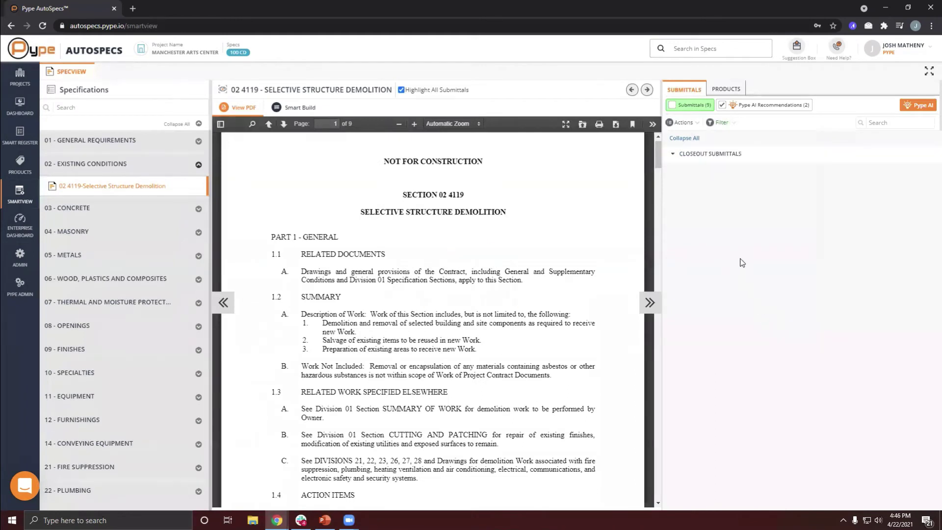
click(690, 155)
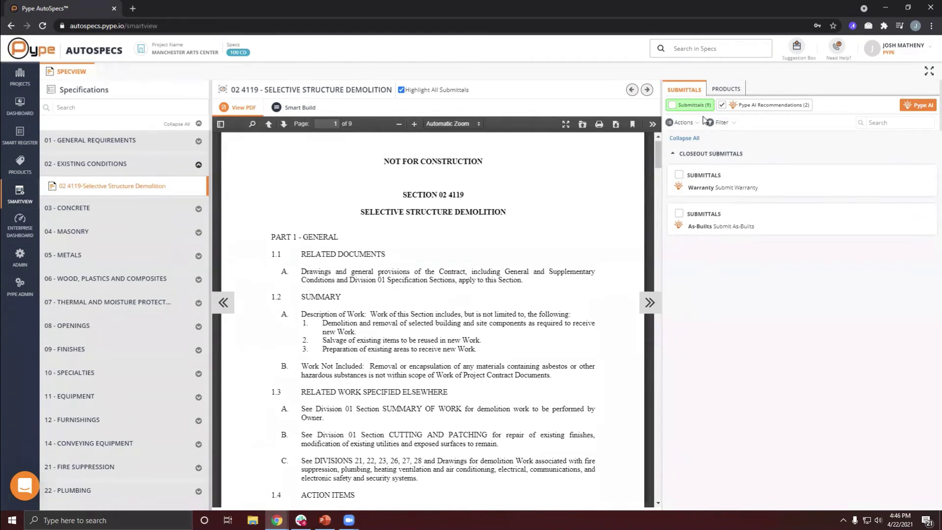
Compare the existing Selective Structure Demolition submittals with the Pype AI recommendations, ending with only the recommendations listed
click(673, 106)
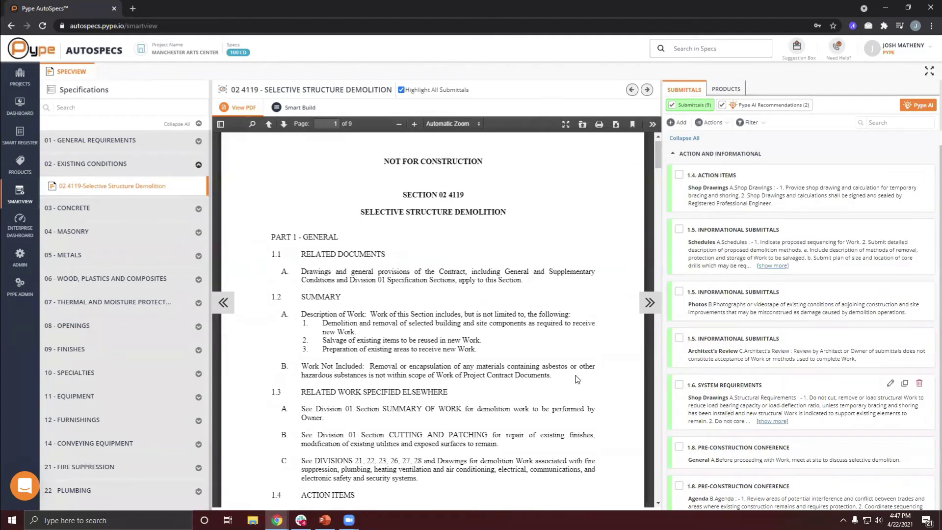
scroll(406, 371, up, 1)
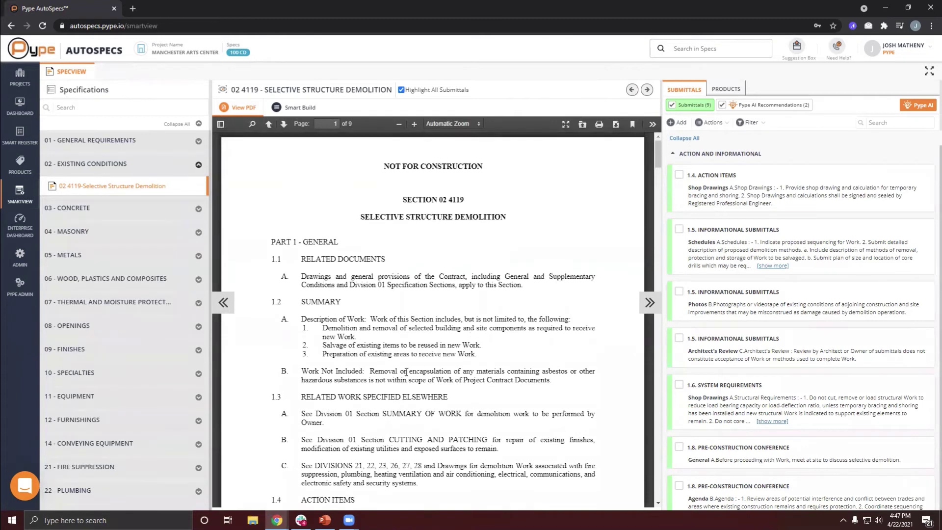
click(672, 106)
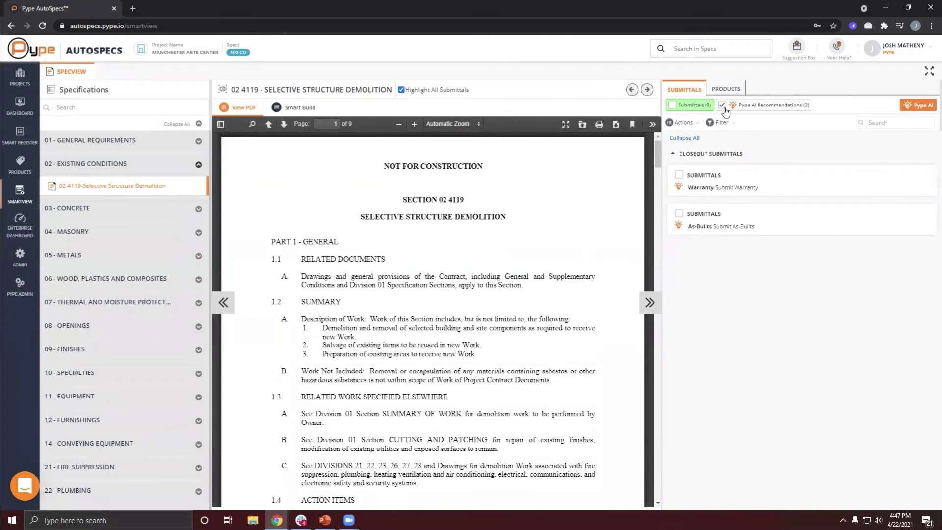
click(722, 105)
click(672, 105)
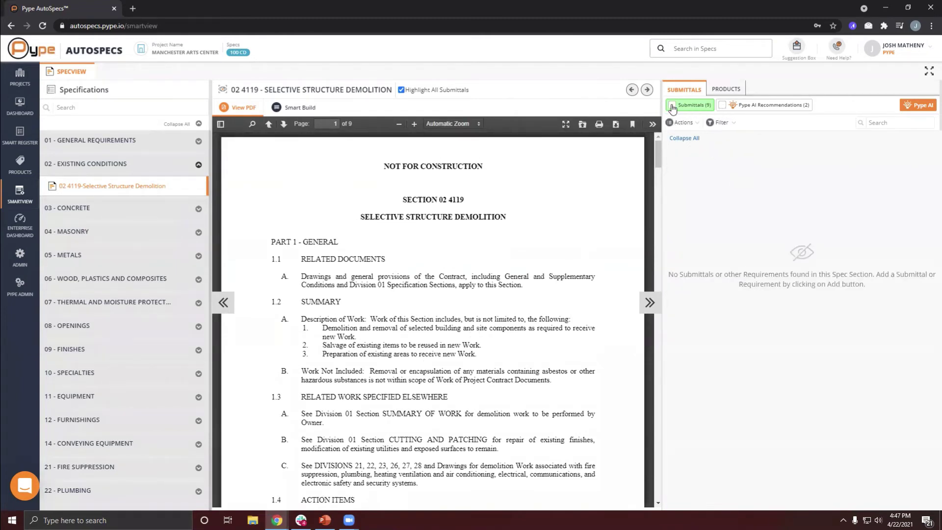
click(722, 105)
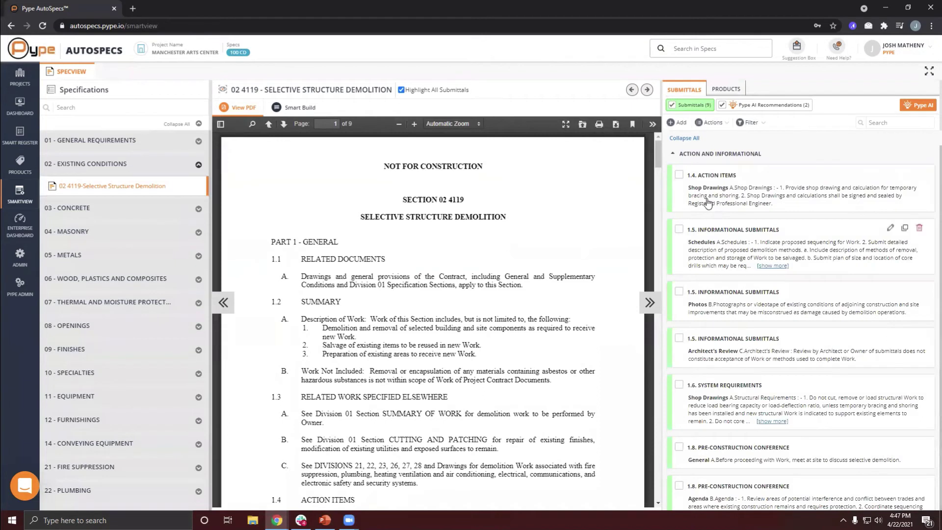
click(672, 105)
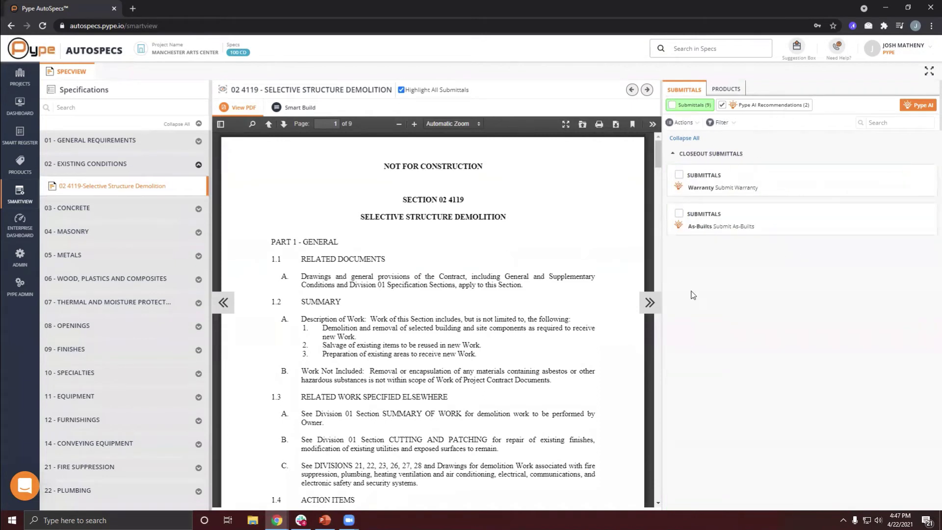
Add the recommended Warranty submittal to the register and locate it under Closeout Submittals in the full submittal list
double_click(739, 187)
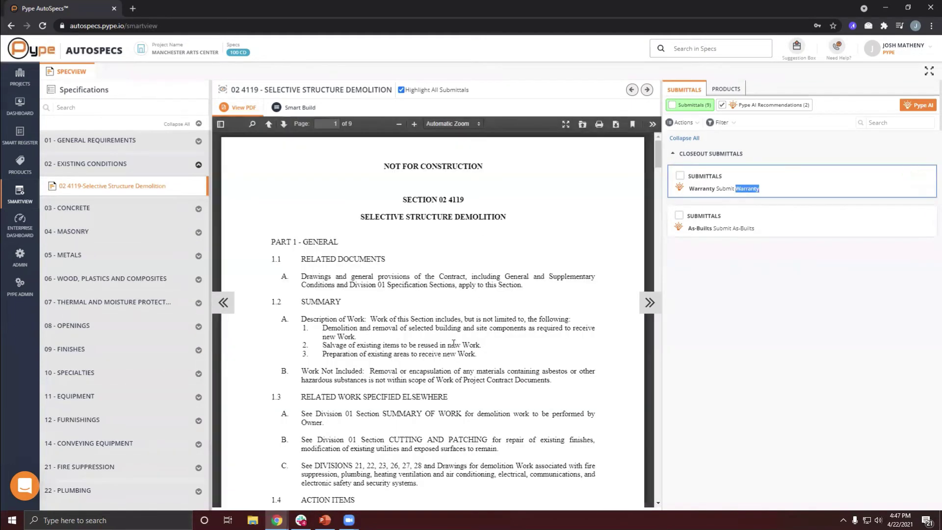
click(813, 275)
click(905, 176)
click(673, 105)
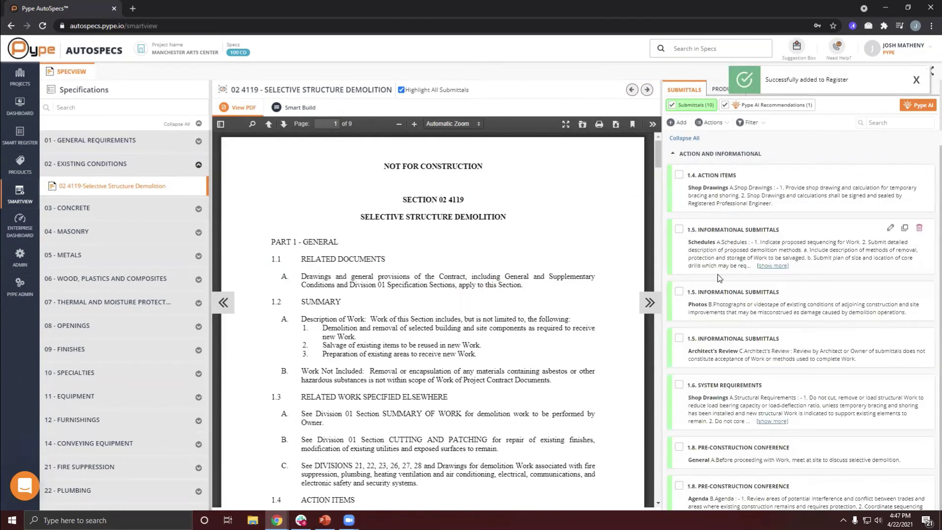
scroll(699, 304, down, 5)
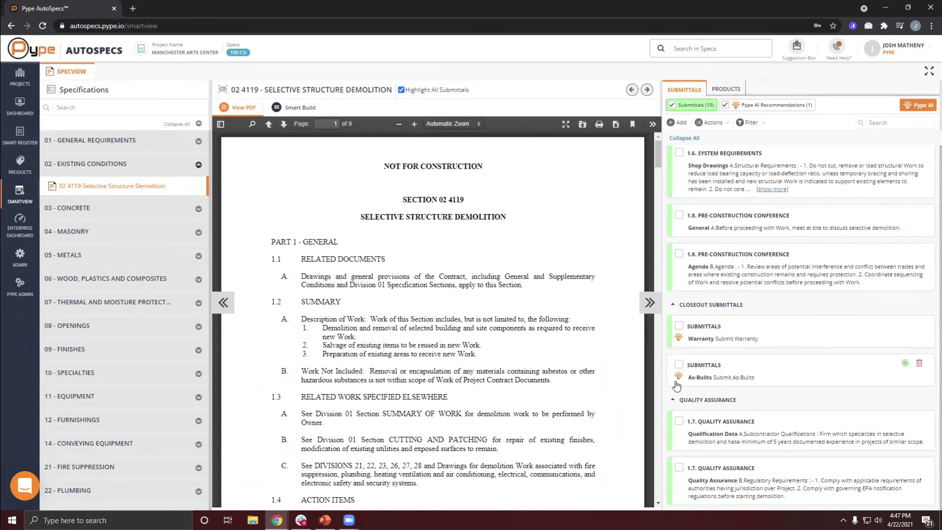
mouse_move(718, 377)
Open the Excel preview of the Pype AI recommendations and examine the suggested submittals across the spec divisions
click(711, 123)
mouse_move(683, 205)
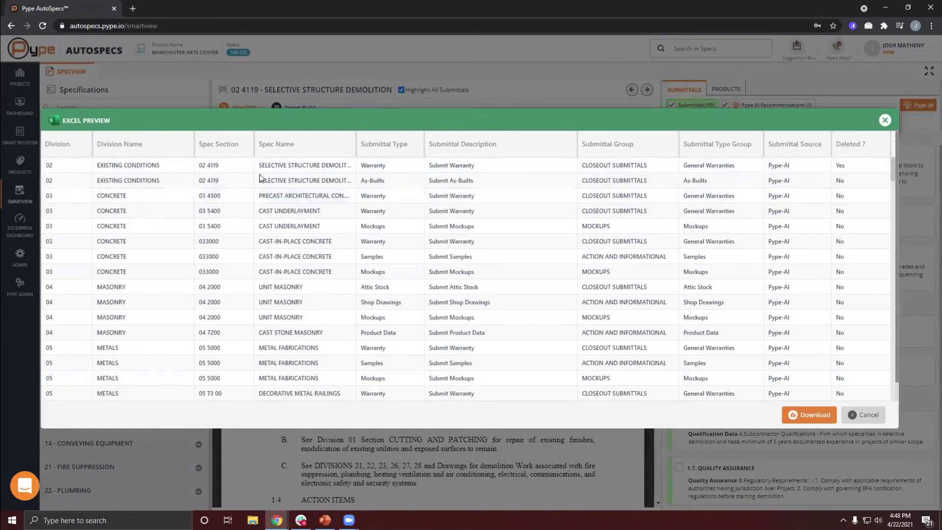
scroll(343, 266, down, 15)
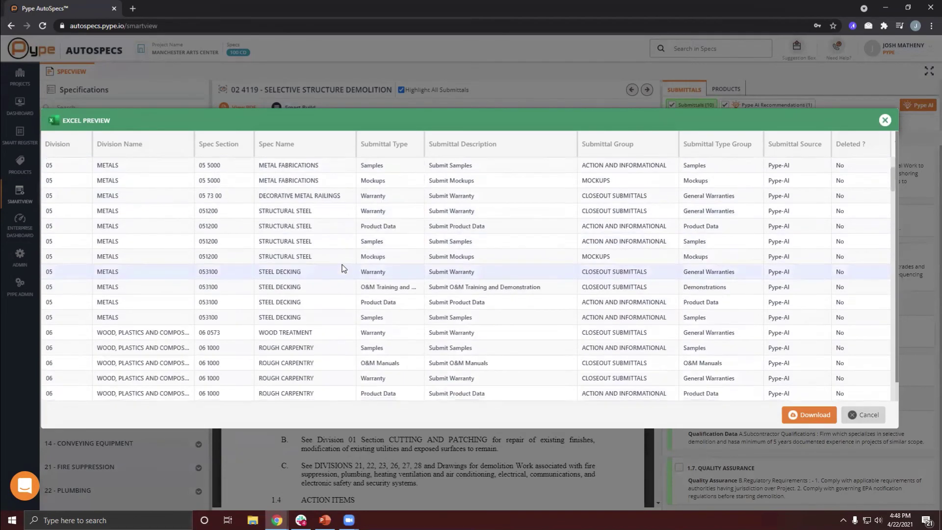
scroll(332, 261, down, 10)
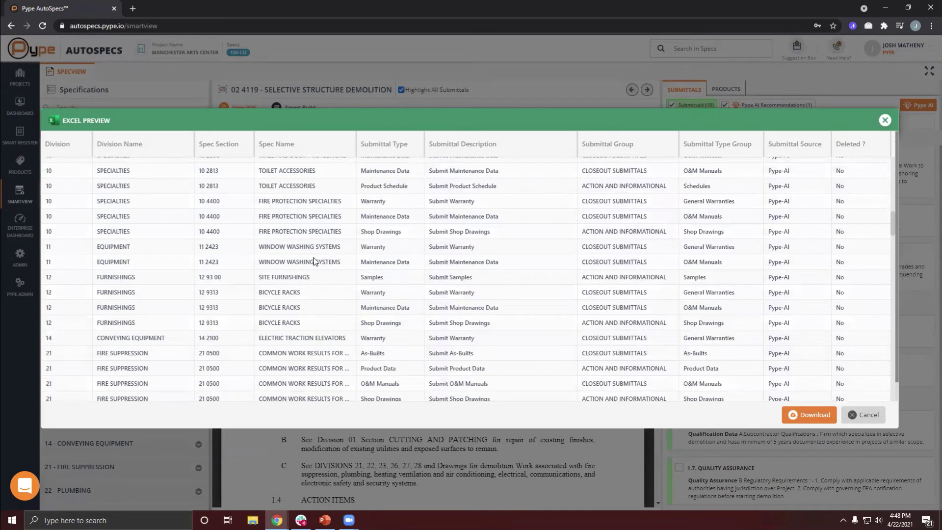
scroll(319, 266, down, 8)
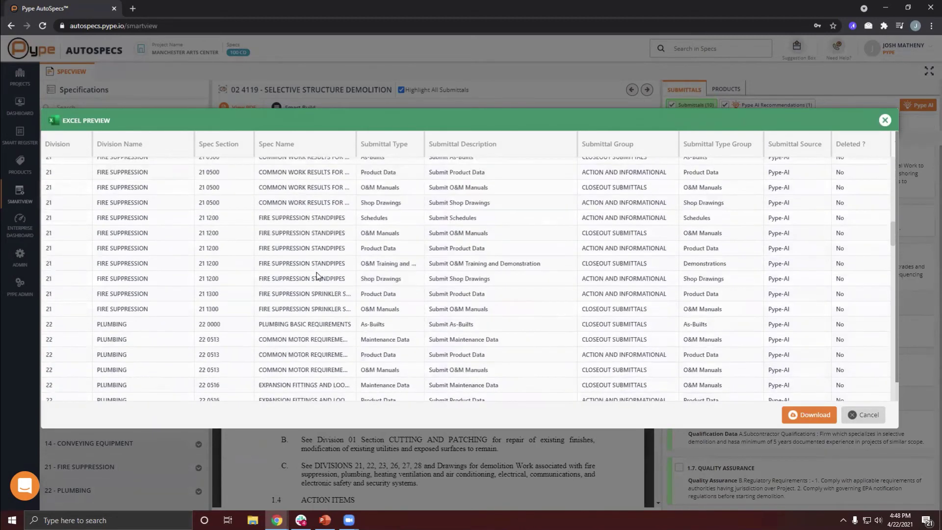
scroll(317, 274, down, 3)
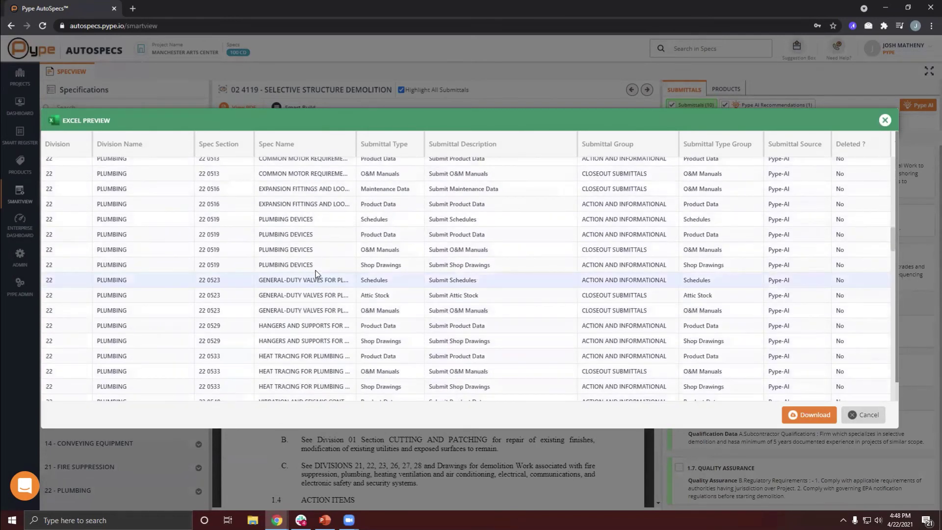
scroll(316, 271, down, 10)
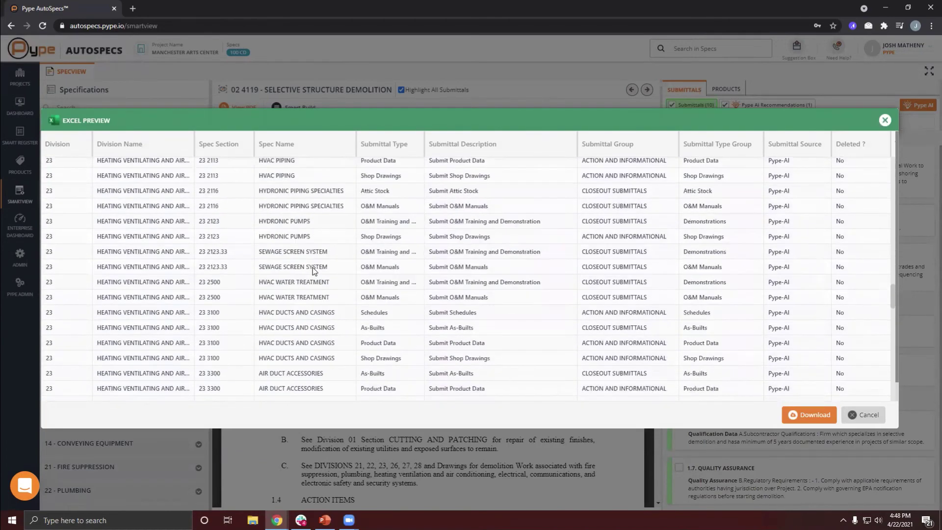
Leave the recommendations preview, open the Smart Register, and review the submittal change history for the last 7 days
scroll(311, 269, down, 5)
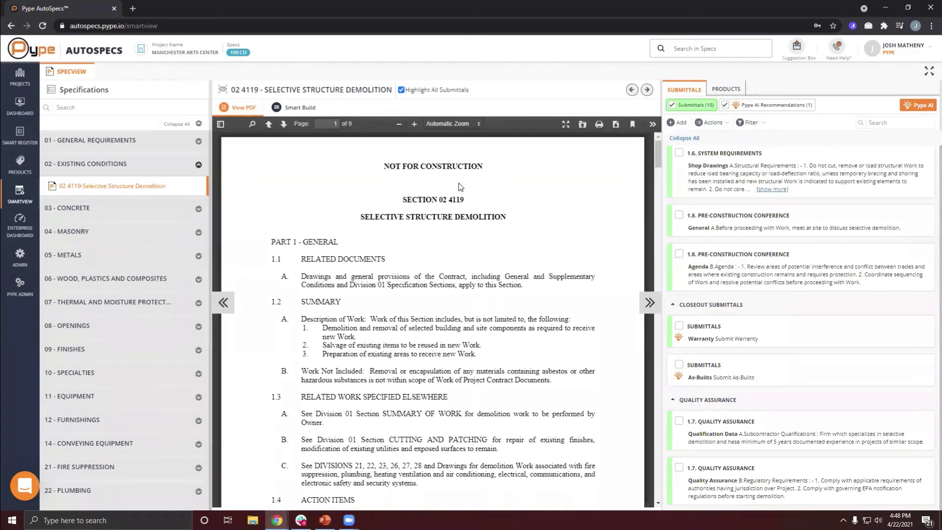
click(16, 136)
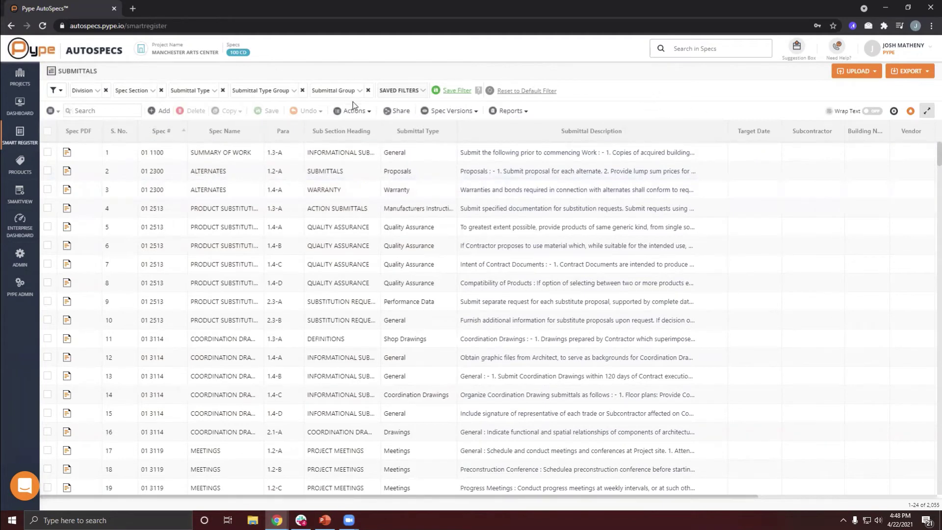
click(364, 112)
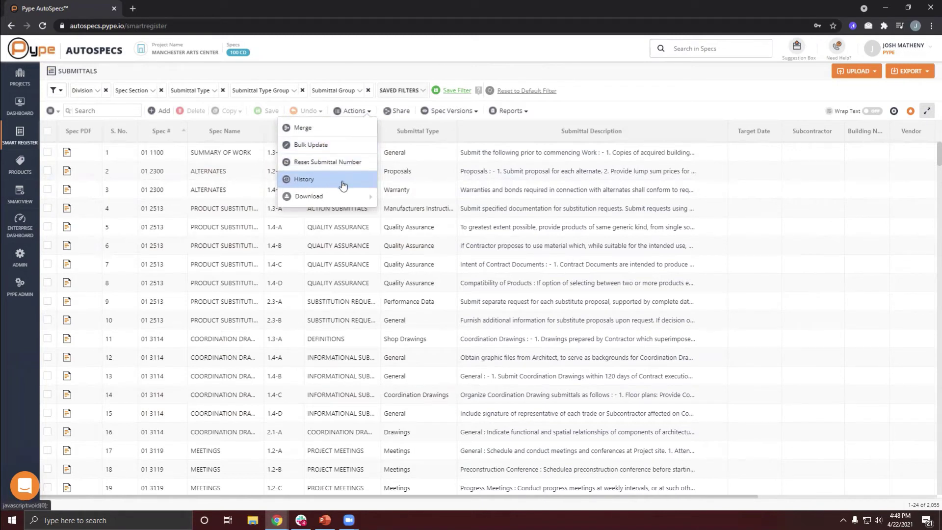
click(309, 179)
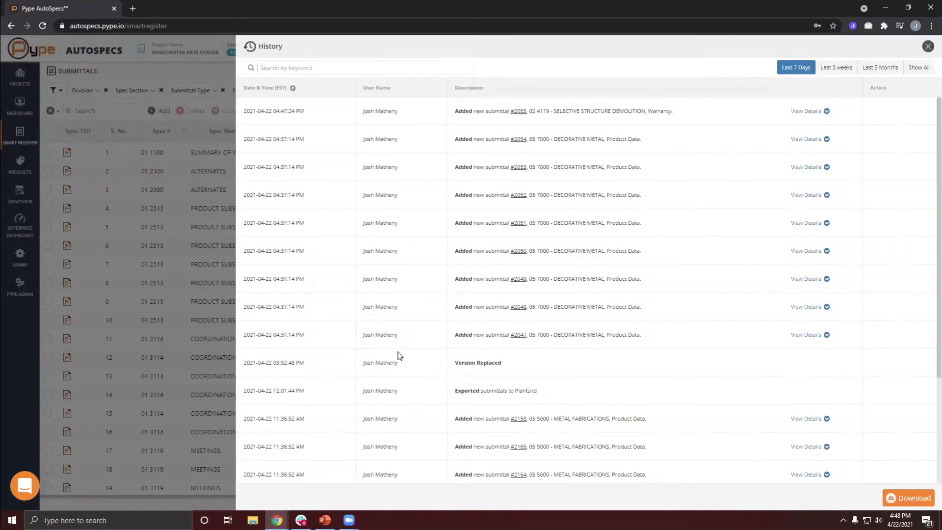
scroll(419, 367, down, 3)
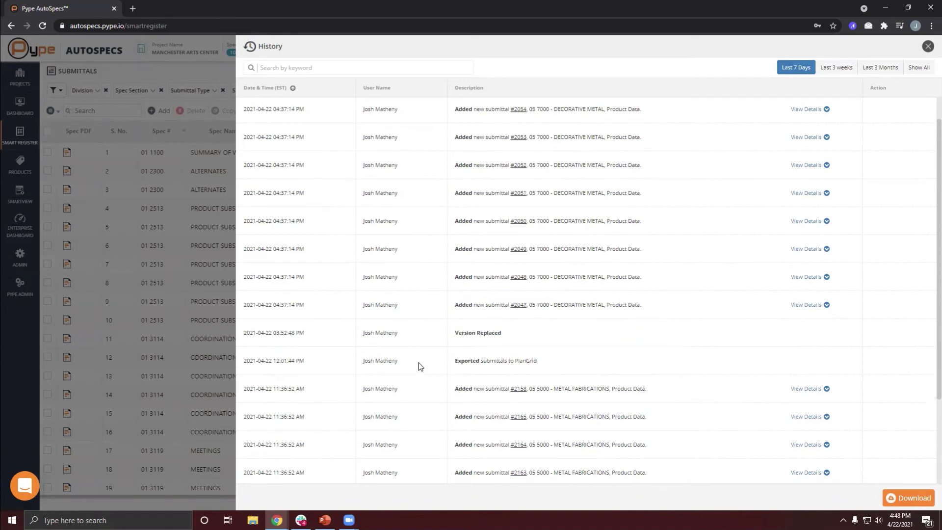
scroll(534, 313, up, 2)
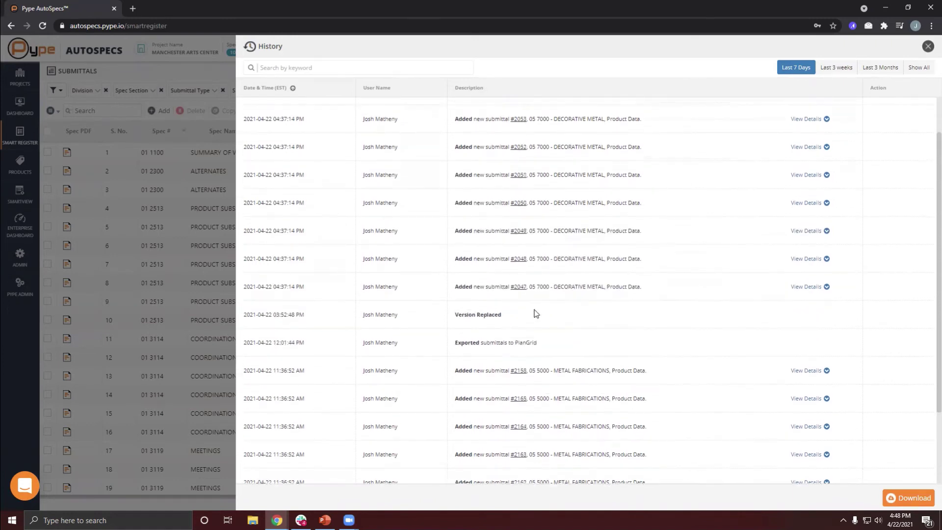
scroll(485, 343, up, 1)
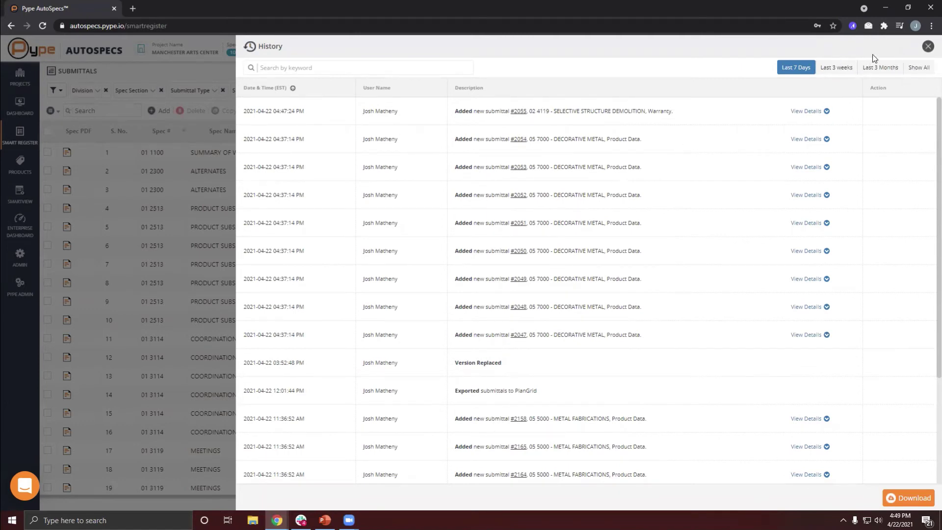
click(927, 47)
Download the Manchester Arts Center spec section PDFs from the submittal register
click(351, 113)
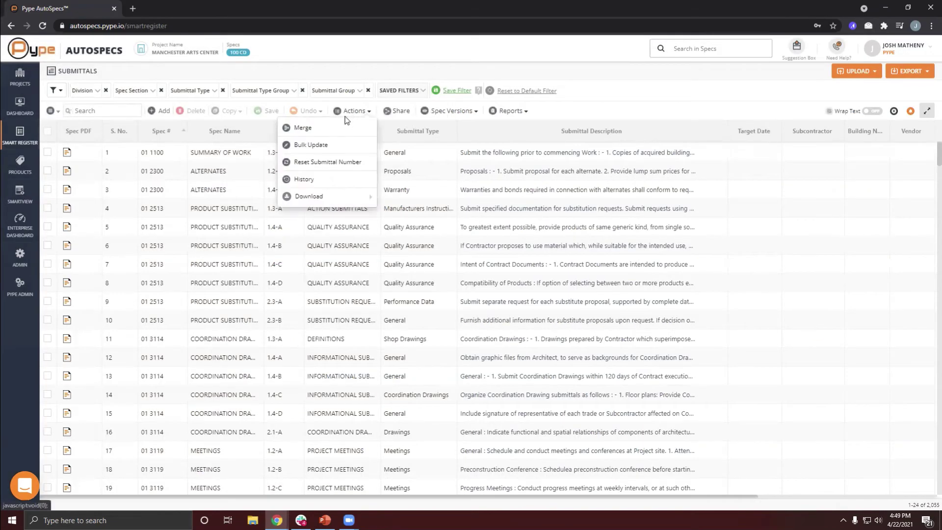
click(278, 70)
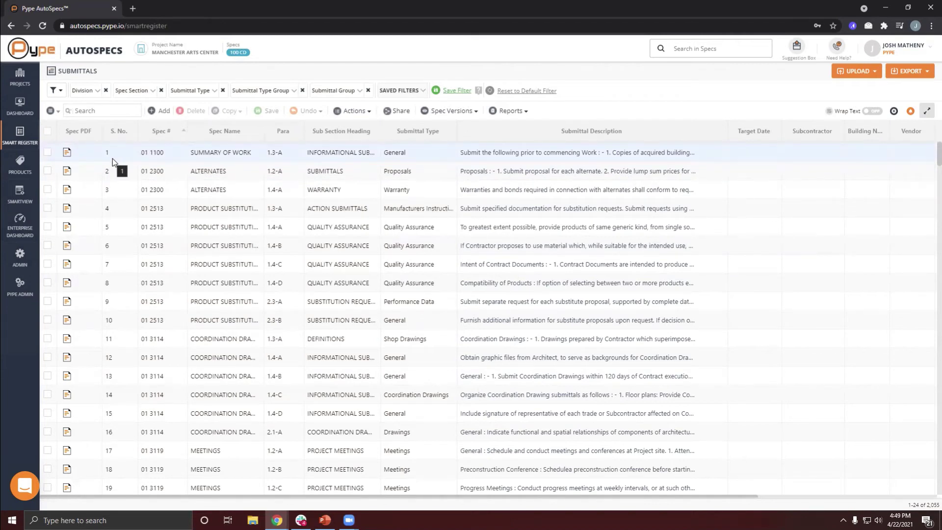
click(353, 112)
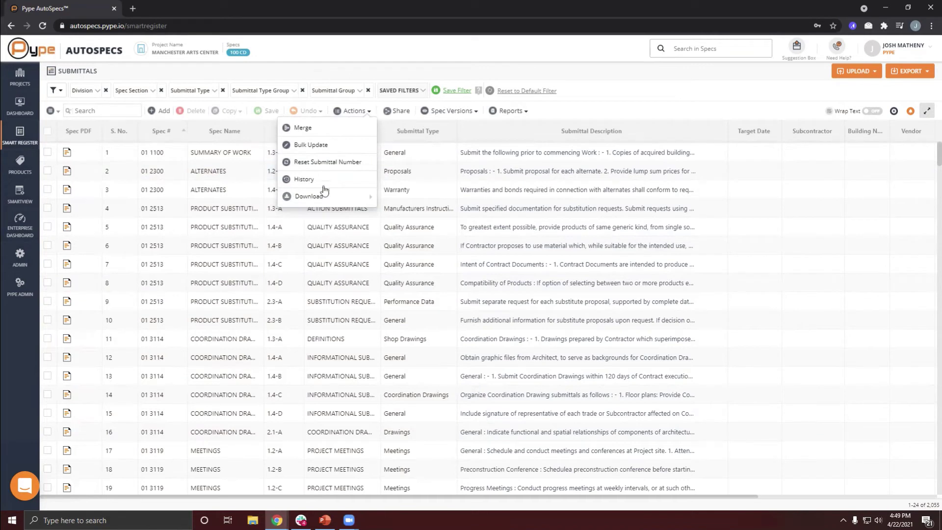
mouse_move(324, 197)
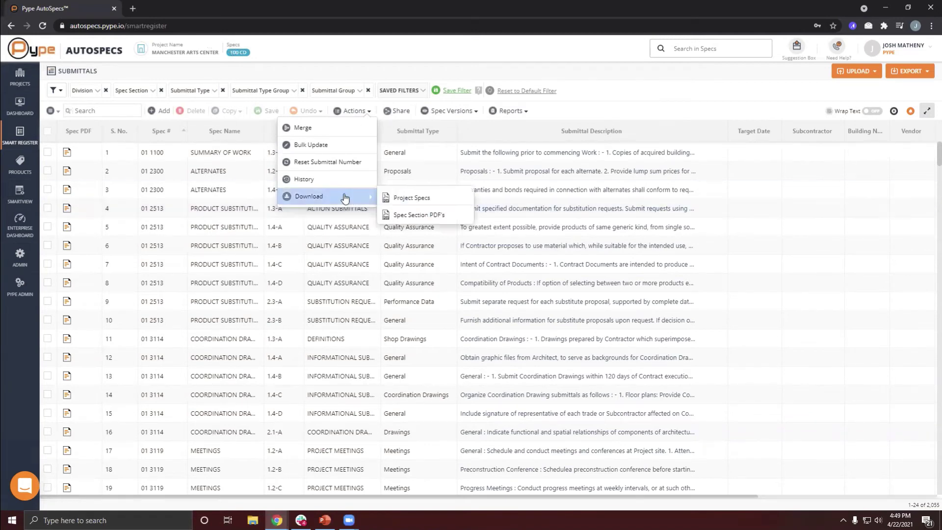
mouse_move(359, 206)
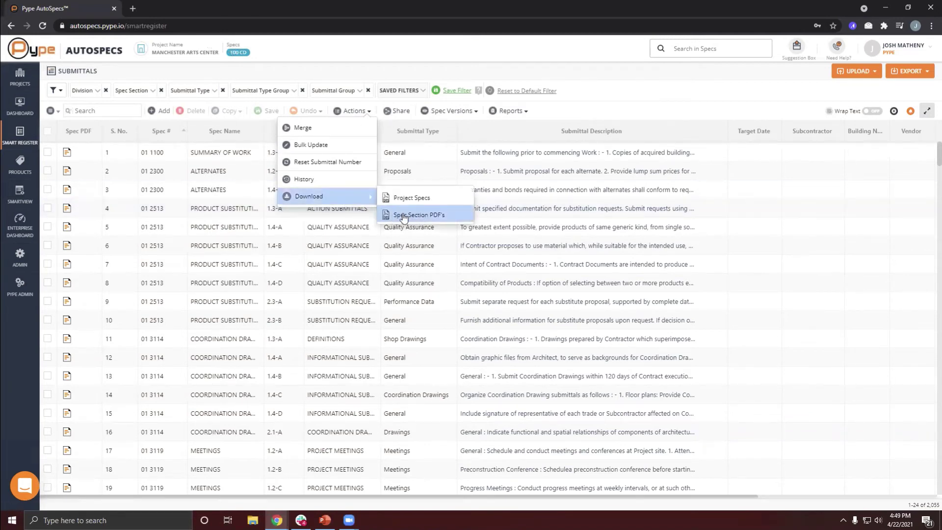
click(420, 216)
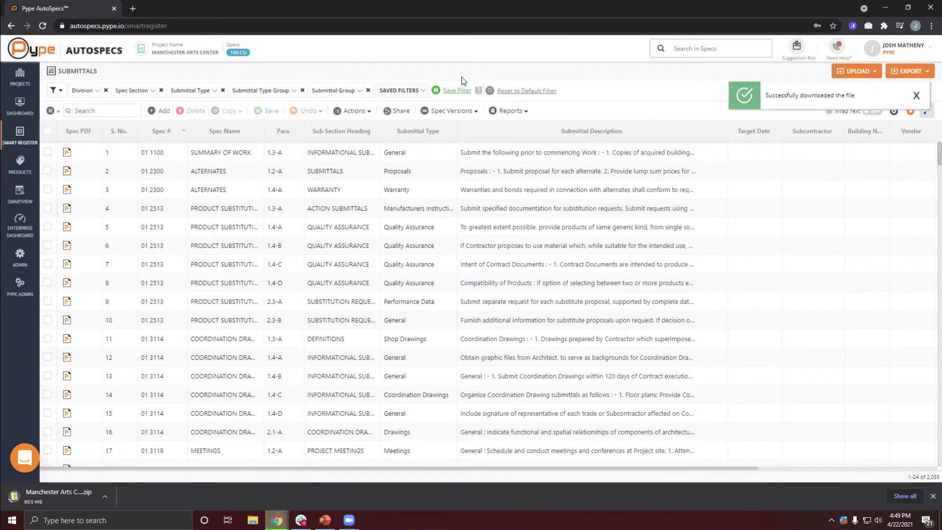
Open the Modified Spec folder in the downloaded archive and view 061000 - Rough Carpentry through its last page
click(79, 496)
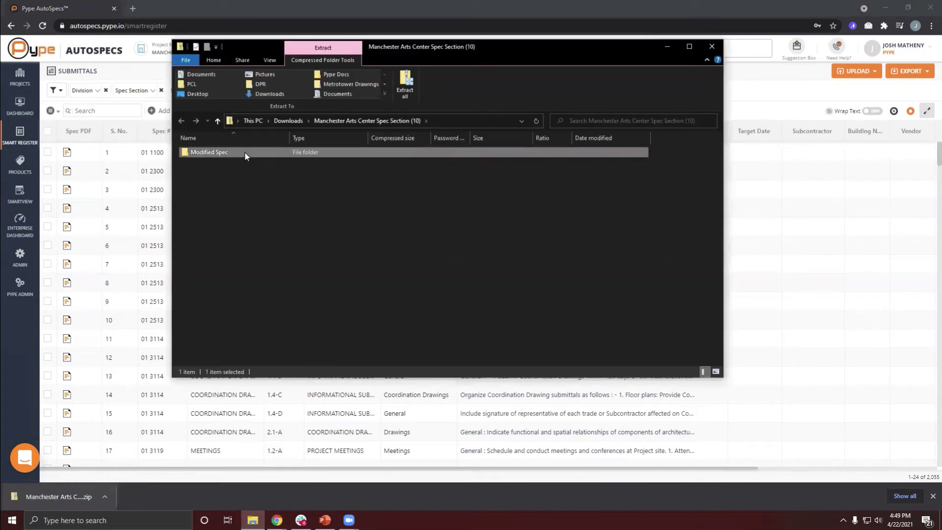
double_click(245, 152)
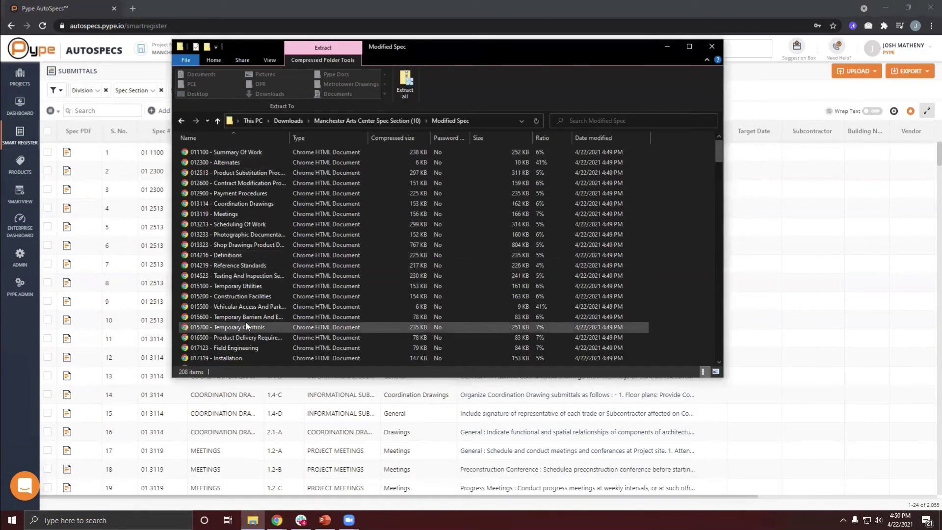
scroll(246, 314, down, 15)
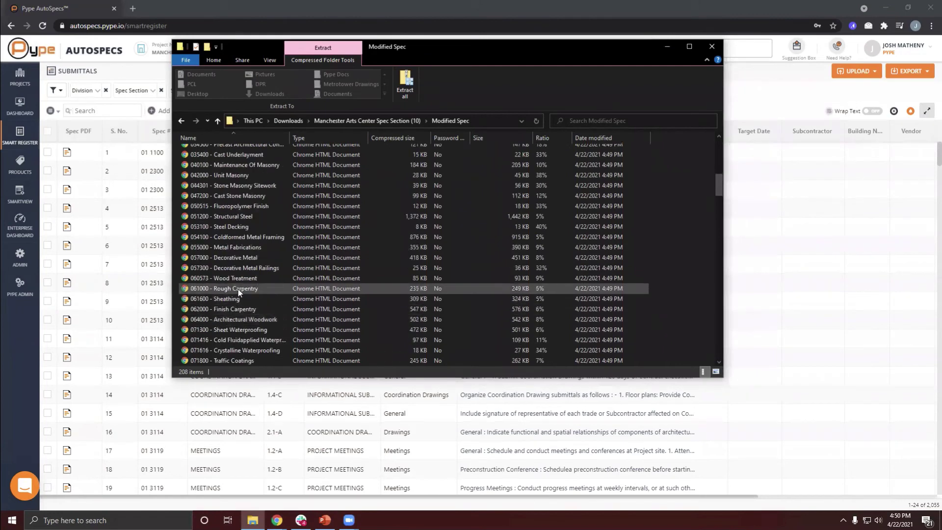
double_click(238, 289)
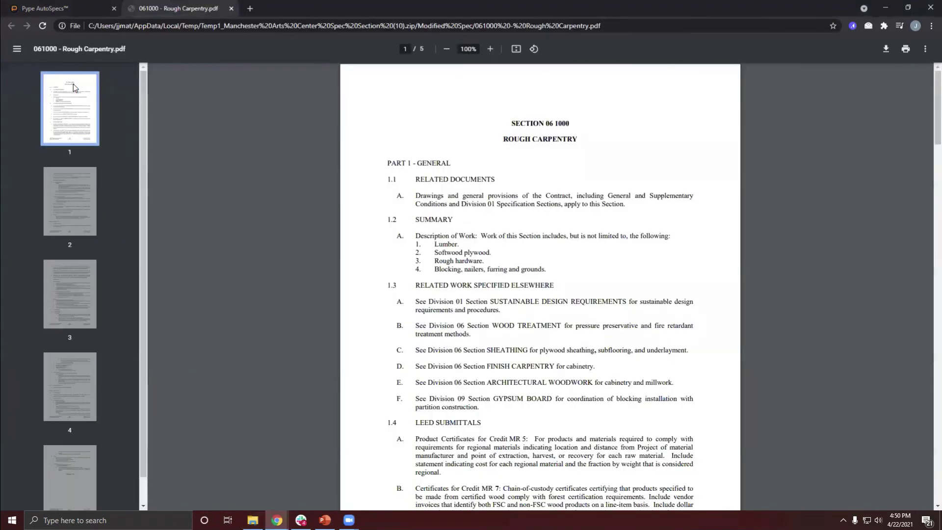
scroll(117, 344, down, 1)
click(69, 447)
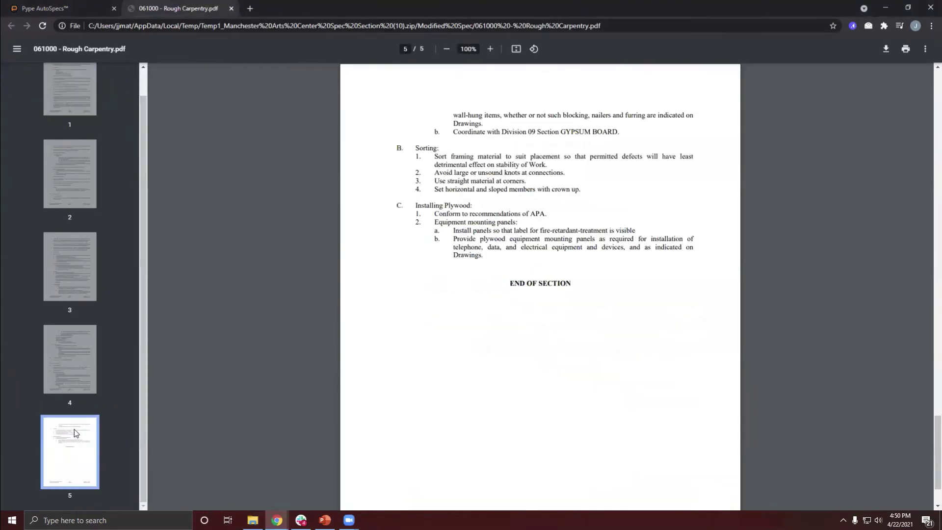
click(929, 13)
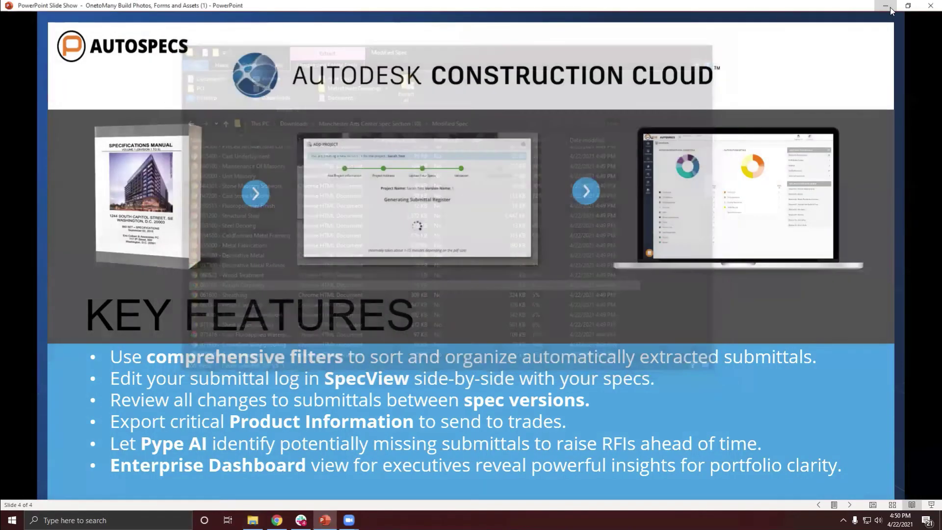
Return to AutoSpecs, sign in with the saved credentials, and reopen the Manchester Arts Center register with its download options
click(892, 11)
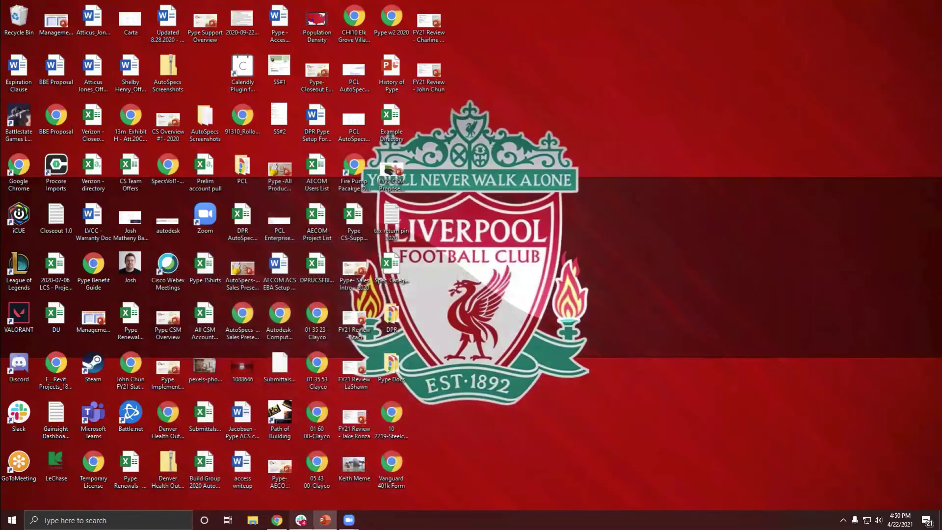
mouse_move(300, 520)
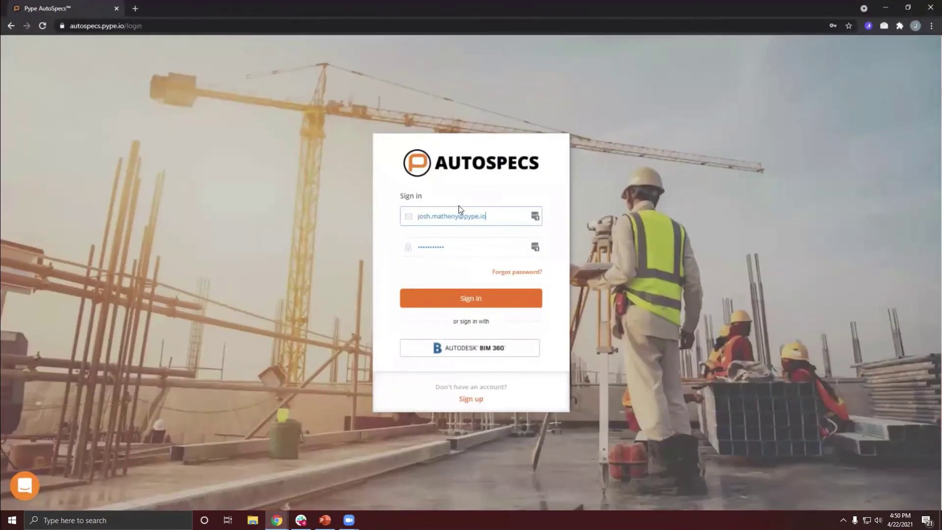
click(506, 299)
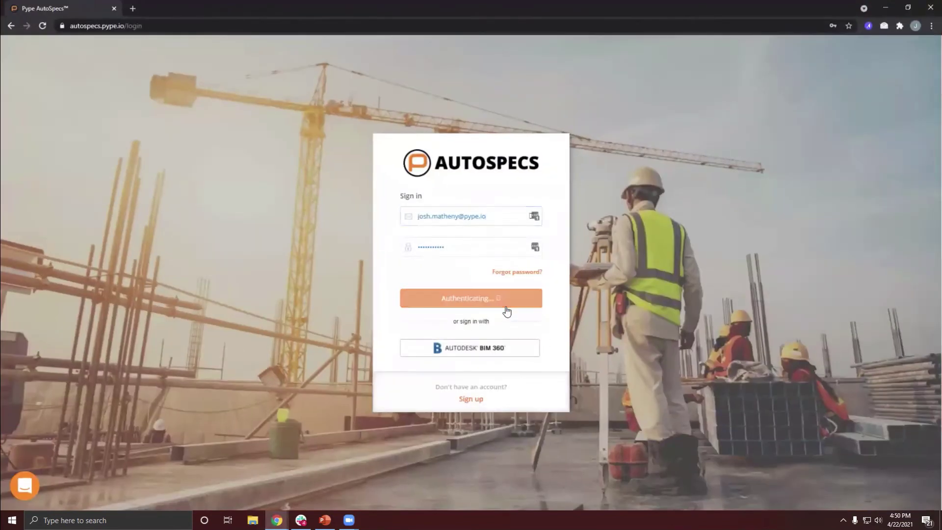
click(119, 119)
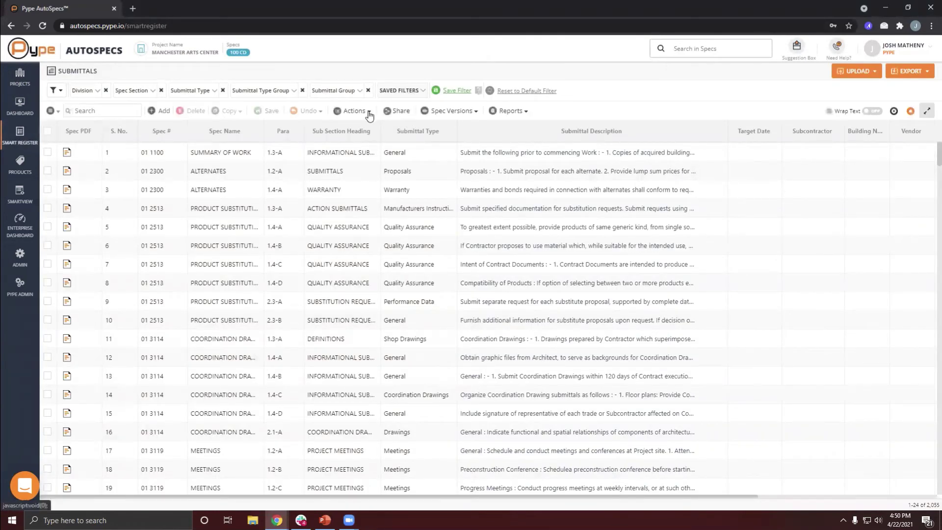
click(361, 117)
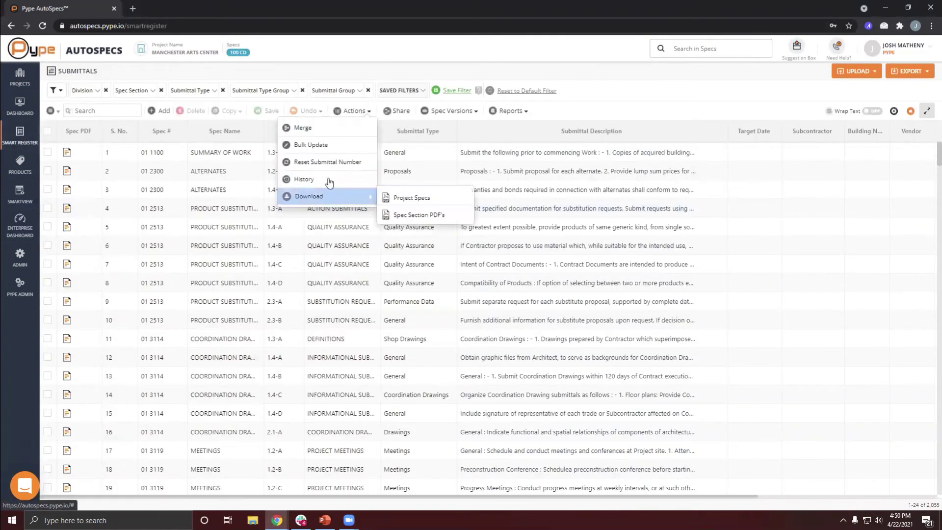
mouse_move(324, 198)
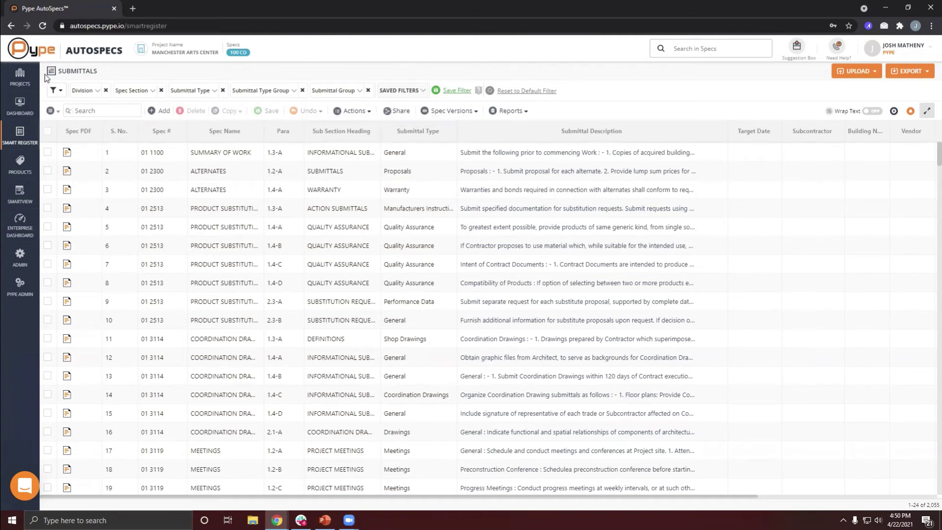
Locate the sharing option in the project list, and examine the register's sharing dialog with its invitation field and access list
click(21, 78)
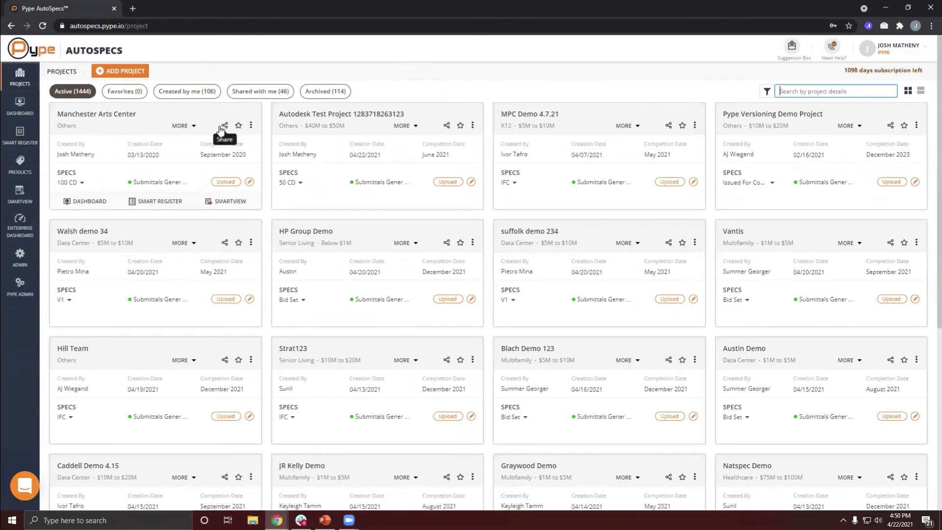
click(20, 137)
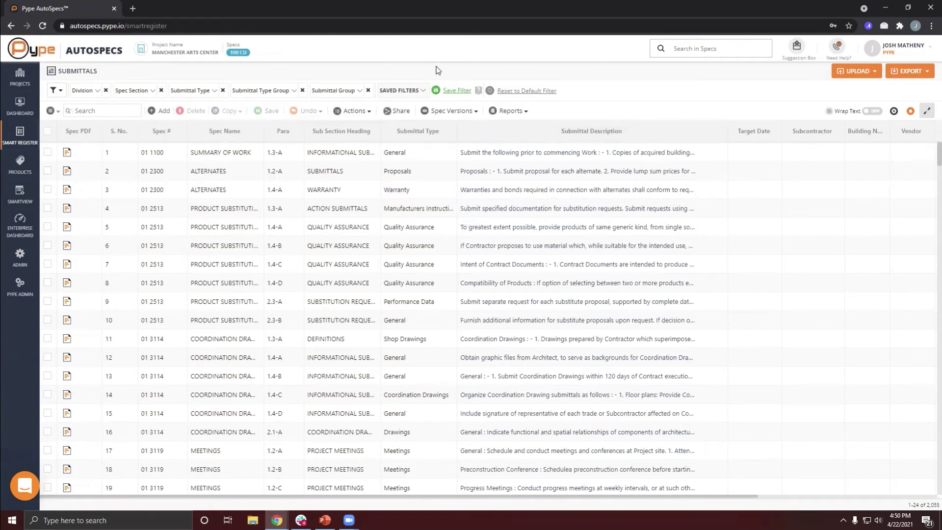
click(401, 112)
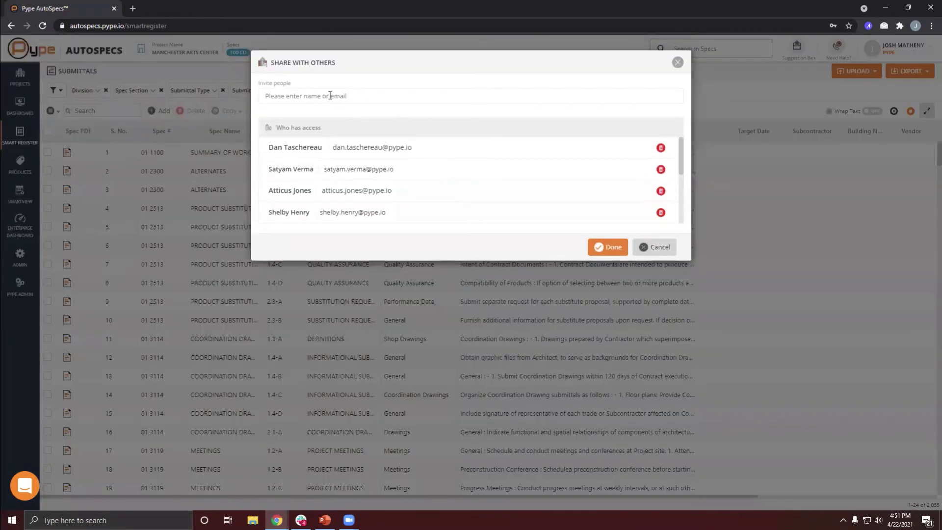
click(330, 95)
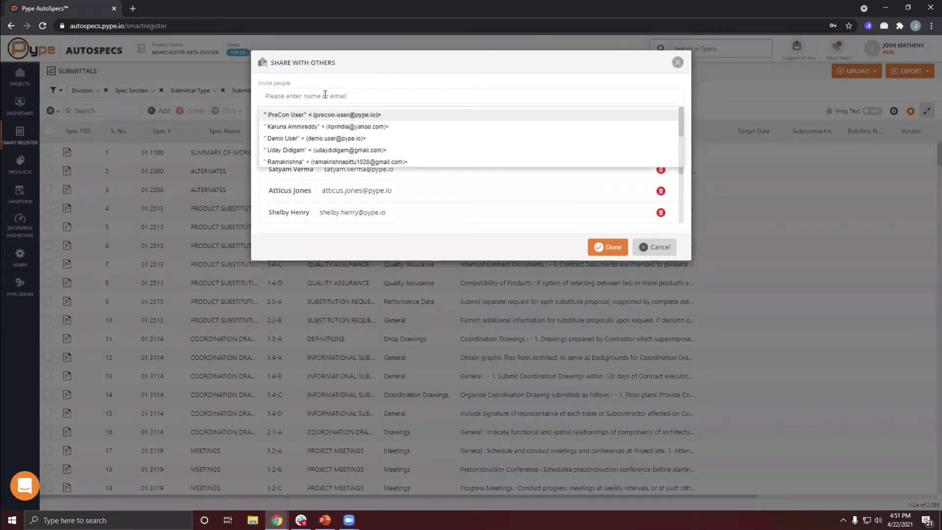
click(389, 82)
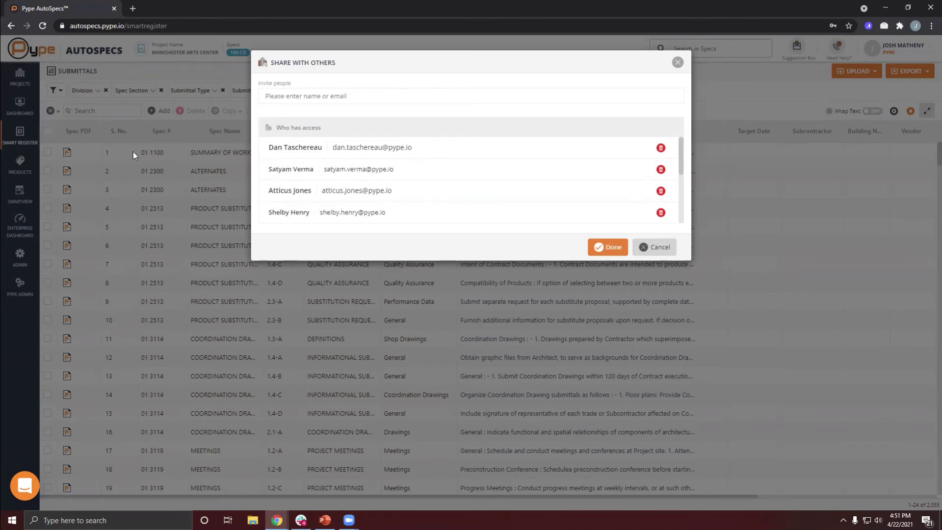
click(677, 63)
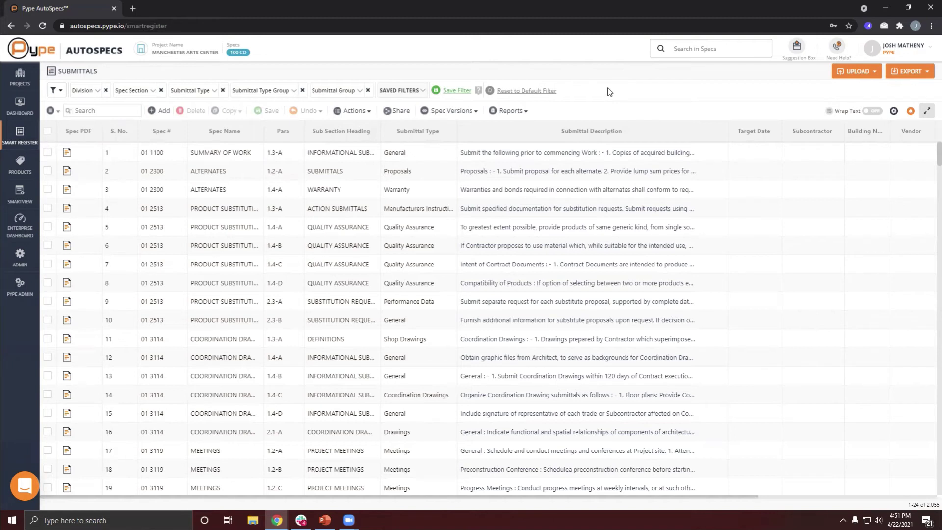
Start a new spec version named 100CD, and leave the dialog without creating it
click(868, 72)
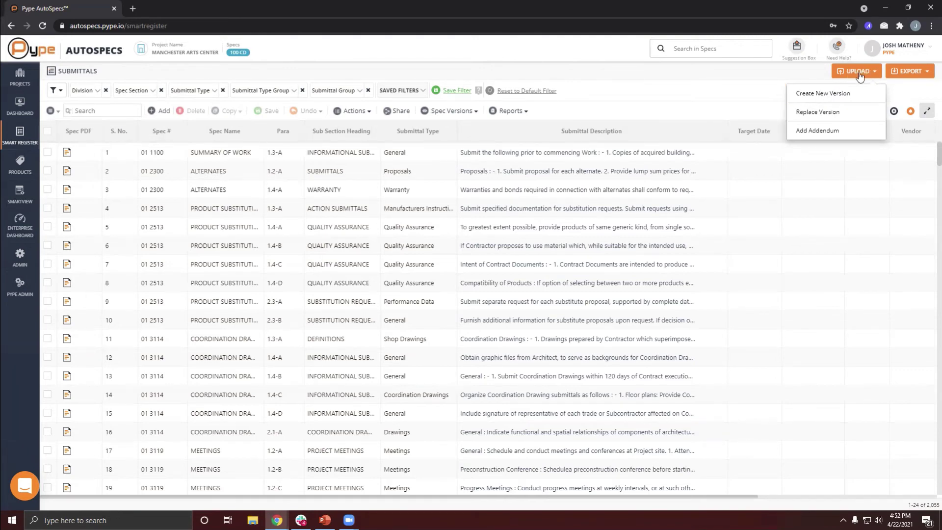
click(826, 93)
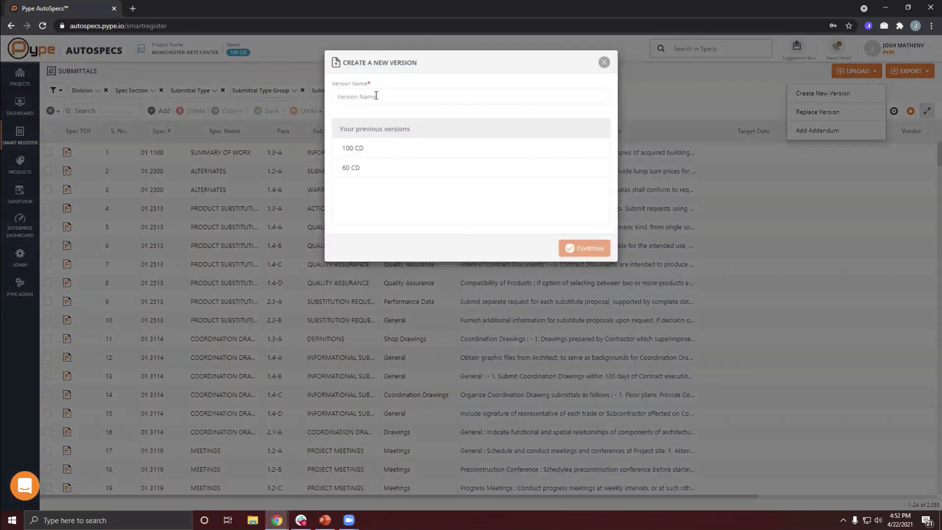
click(376, 95)
text(200 V)
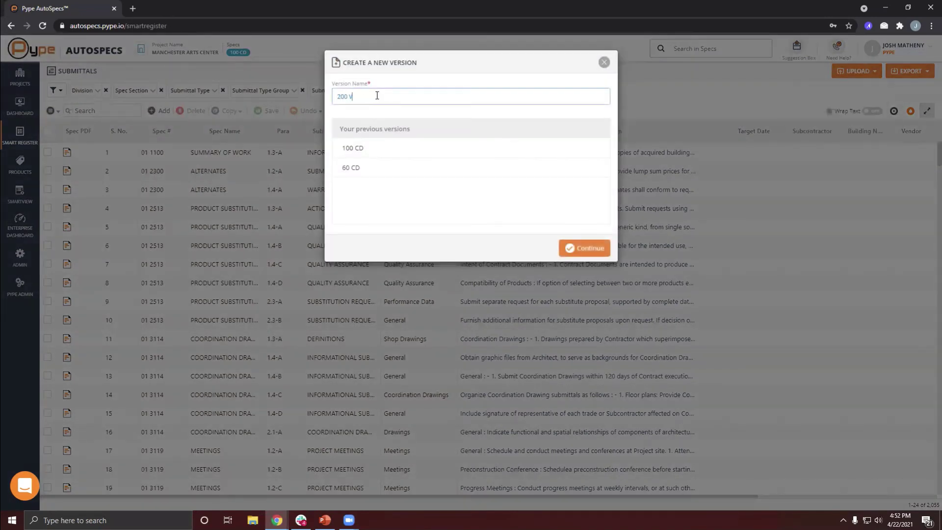
key(BackSpace)
key(BackSpace)
key(BackSpace)
text(10)
click(383, 108)
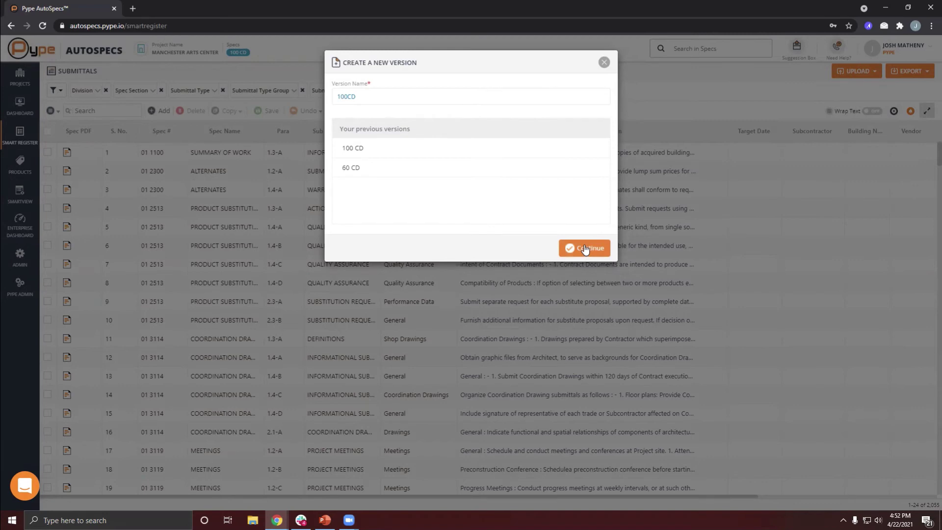
click(605, 62)
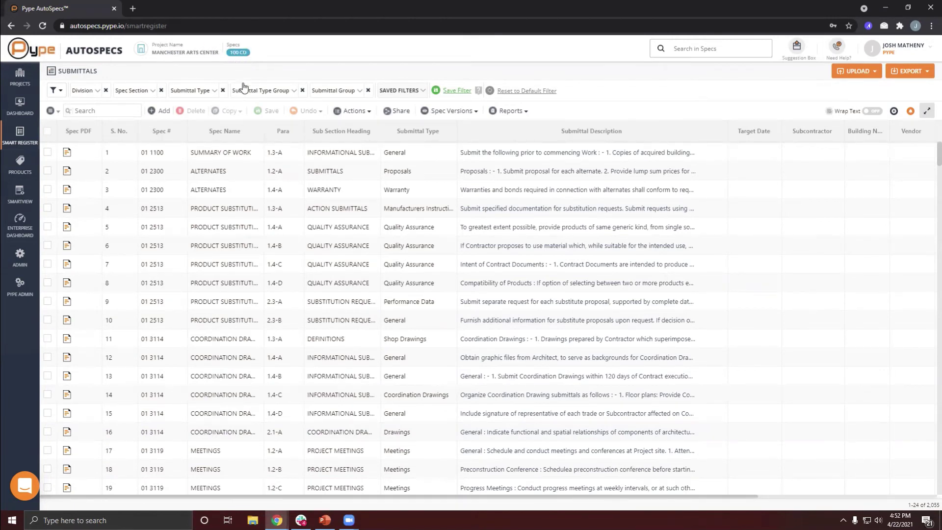
View the Manchester Arts Center register for the 60 CD version, return to 100 CD, and check the upload options
click(238, 52)
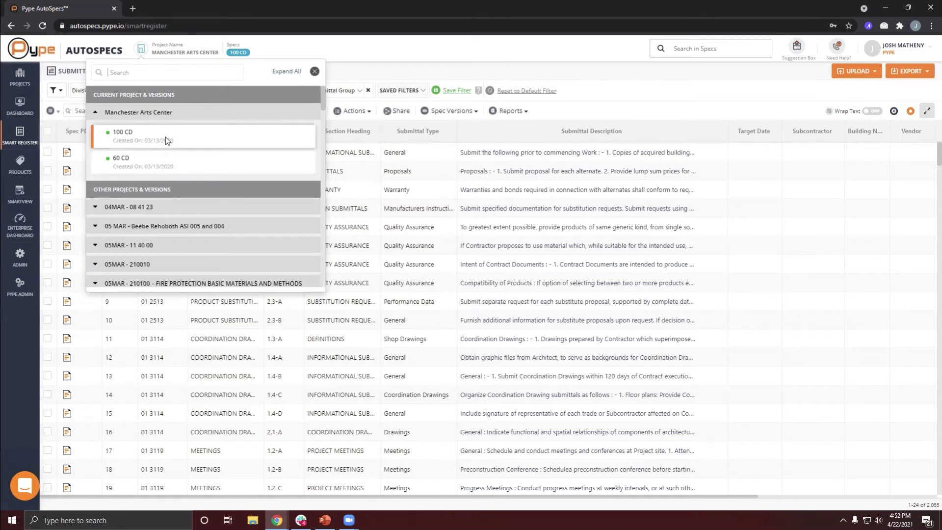
click(147, 166)
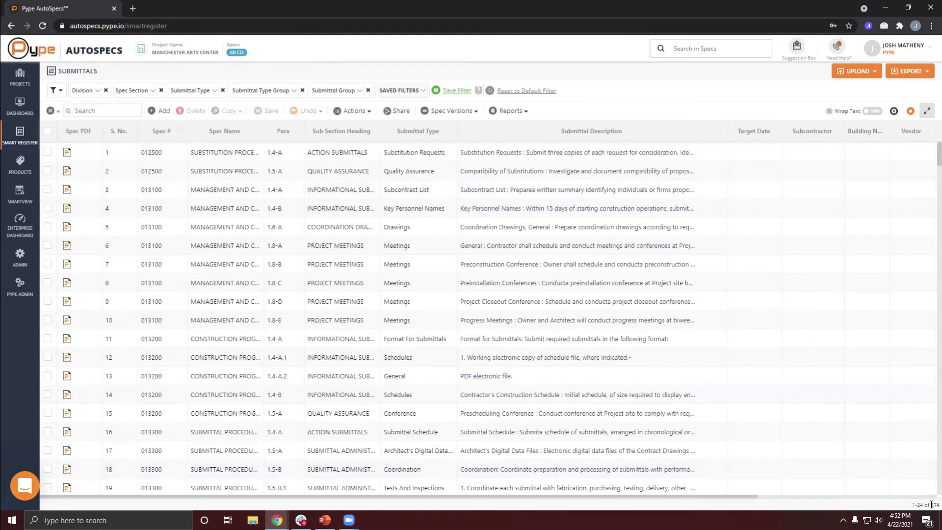
click(236, 52)
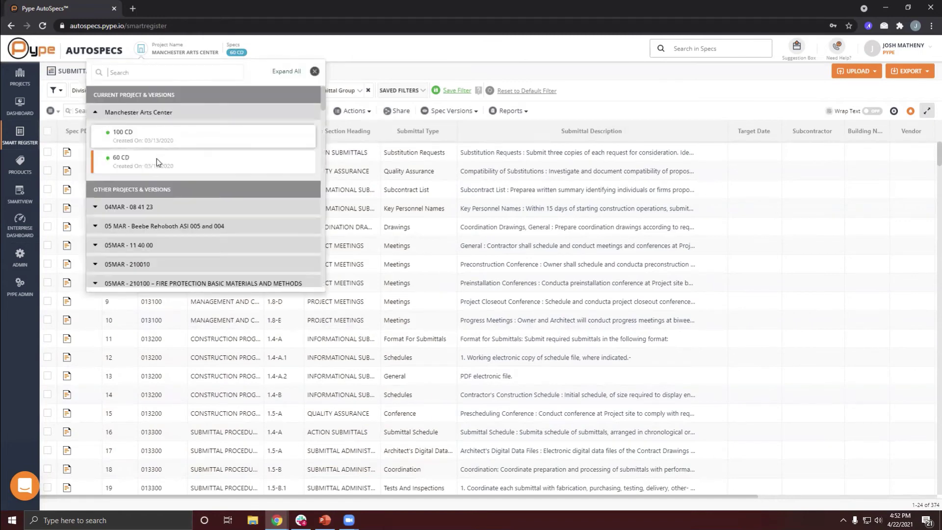
click(143, 155)
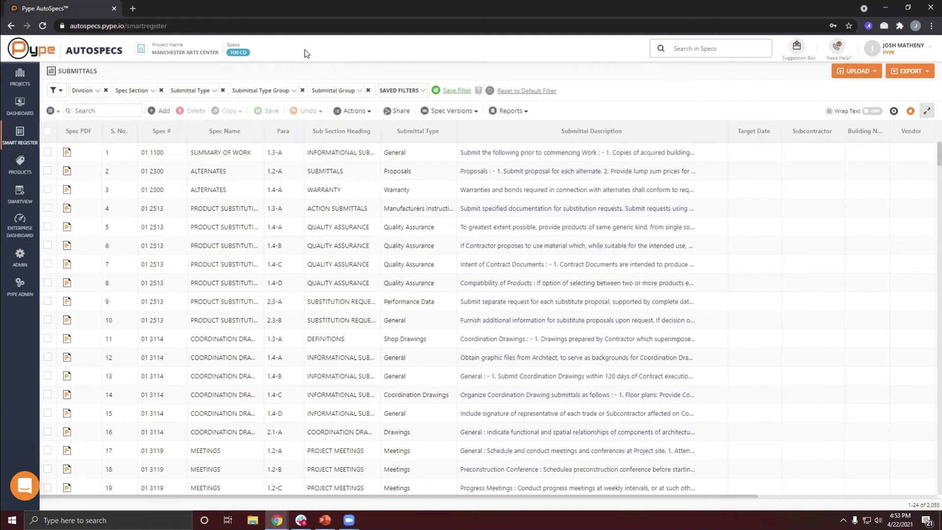
click(871, 73)
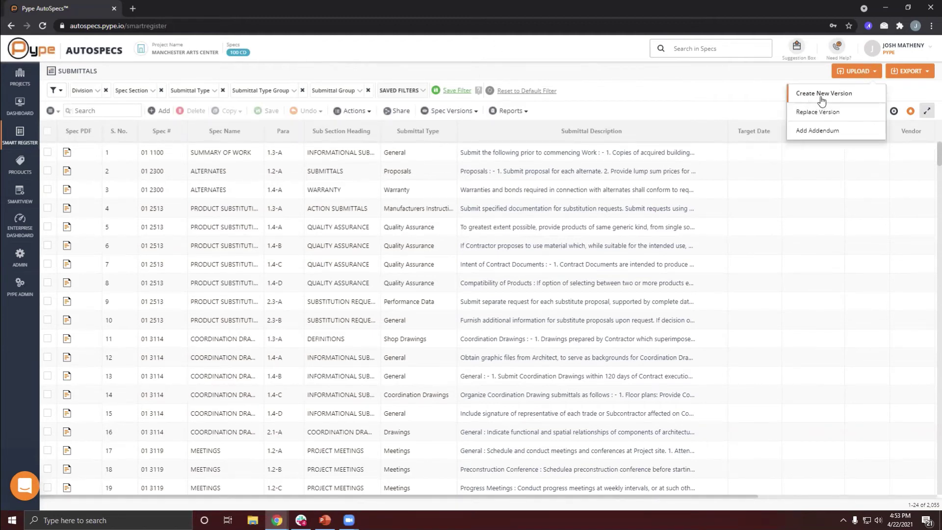
click(606, 77)
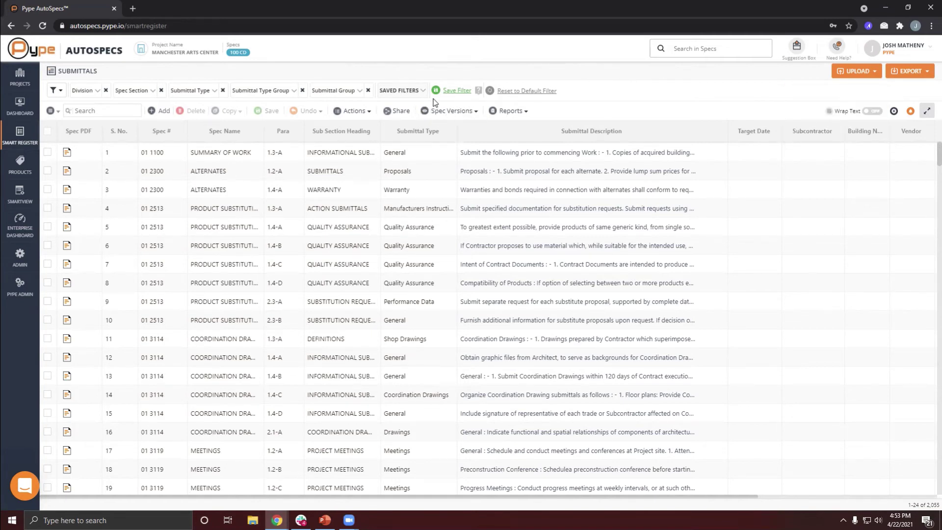
Compare the 60 CD and 100 CD spec versions, and show the differences in the Action And Informational group
click(466, 113)
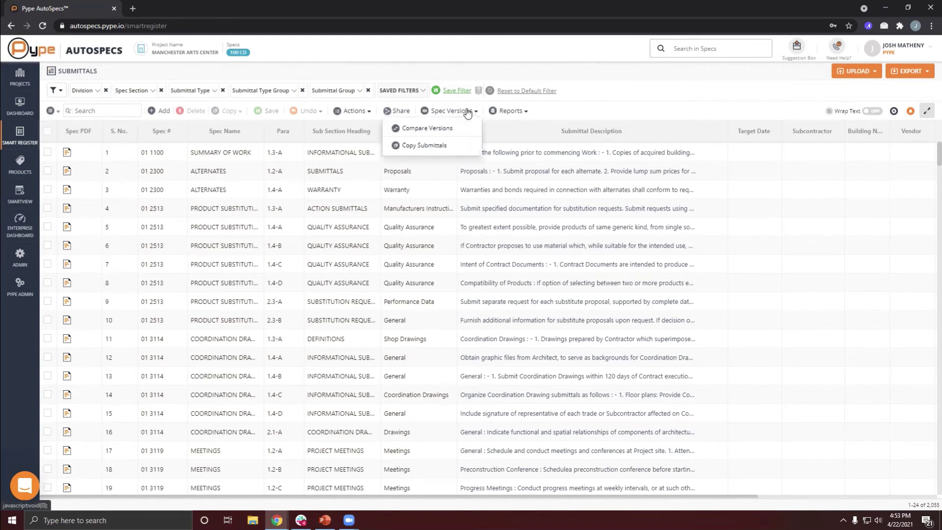
click(441, 131)
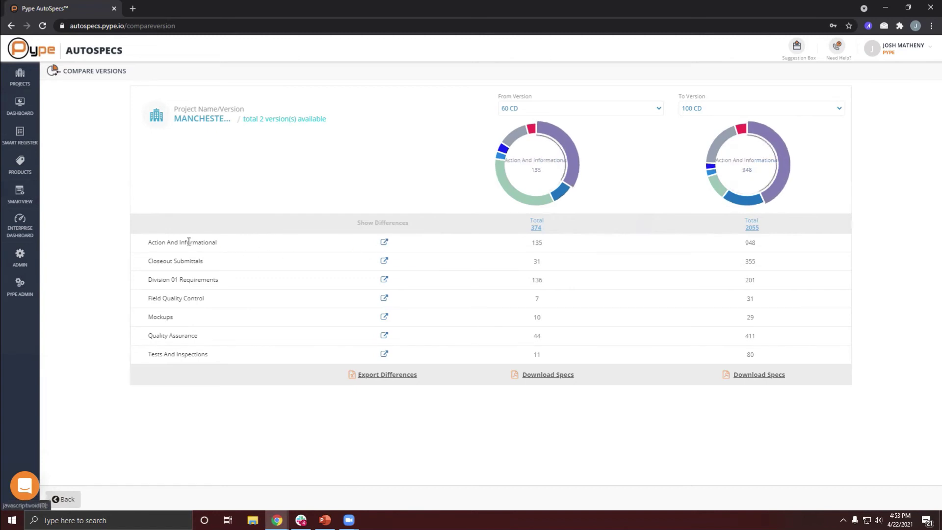
drag(150, 242, 228, 248)
click(268, 248)
click(384, 244)
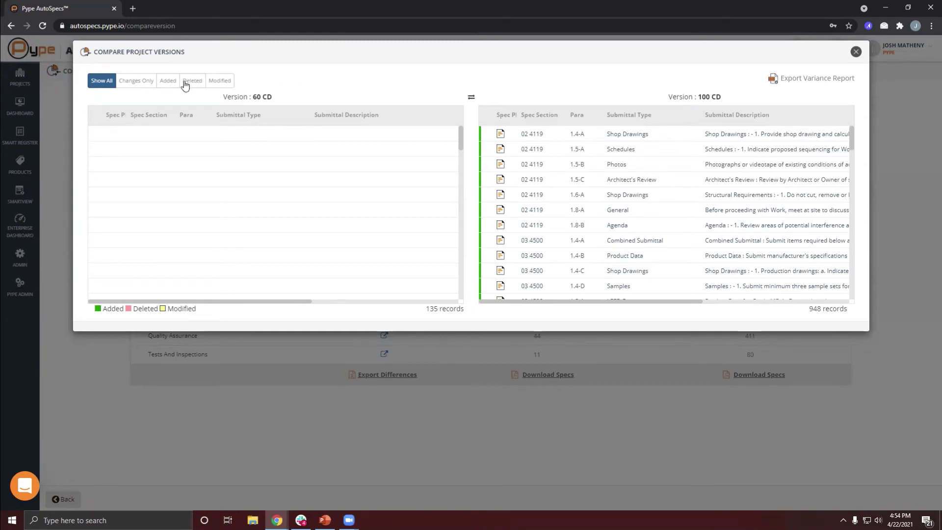
Examine the differences for the 02 4119 para 1.6-A Shop Drawings submittal, and check the record lists of both versions
drag(249, 96, 268, 97)
drag(698, 97, 721, 97)
click(500, 194)
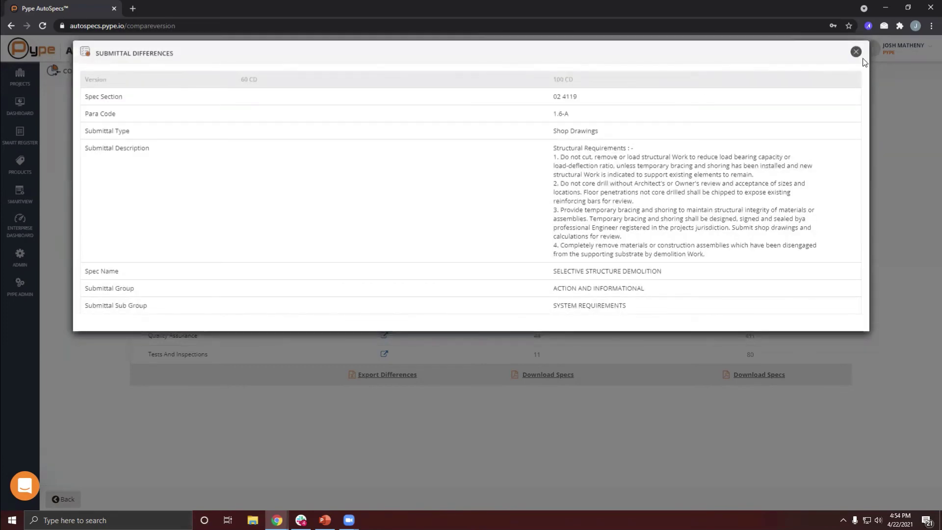
click(855, 51)
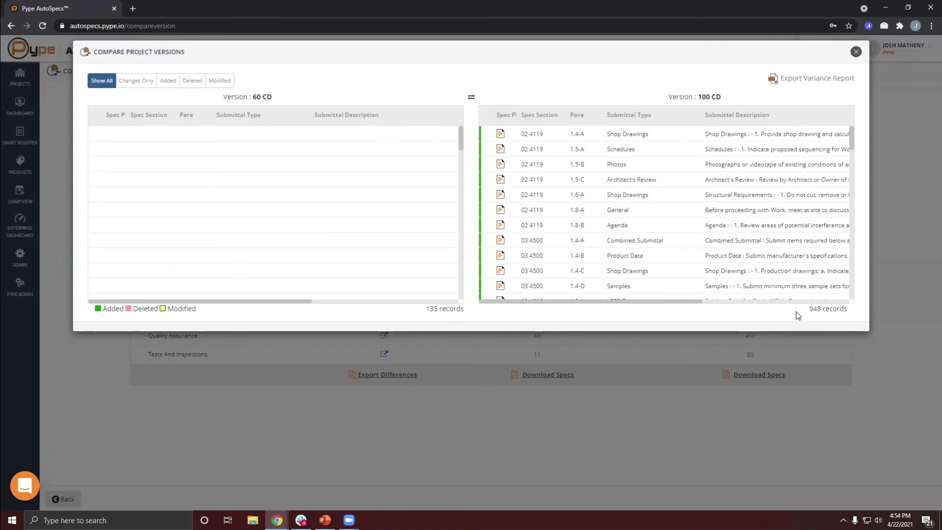
drag(808, 310, 843, 311)
click(417, 227)
scroll(416, 227, down, 3)
scroll(416, 227, up, 3)
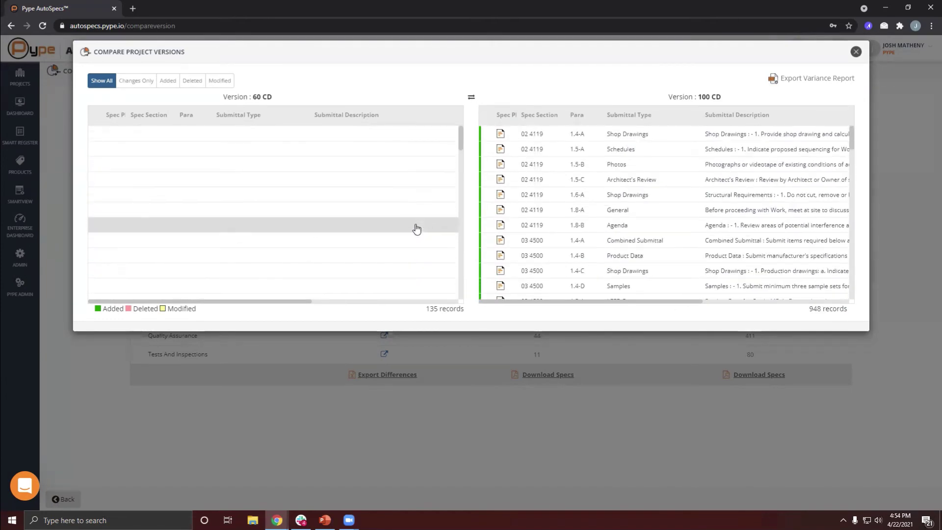
Filter the version comparison to the added submittals, and switch it to the deleted ones
click(164, 81)
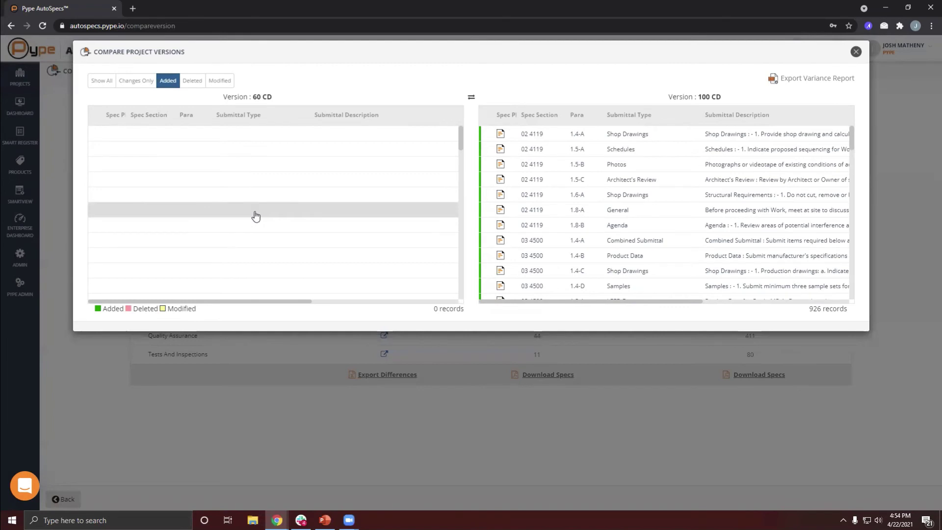
click(191, 81)
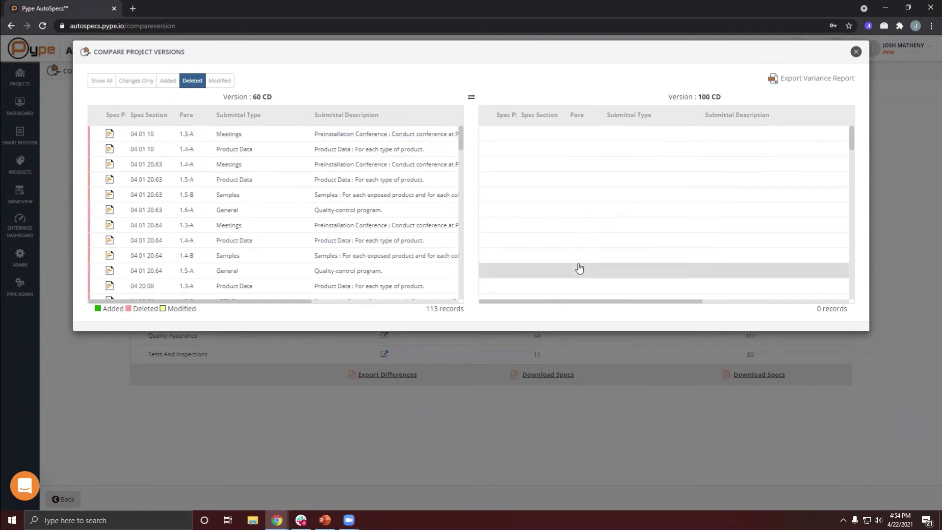
drag(703, 97, 720, 101)
click(536, 89)
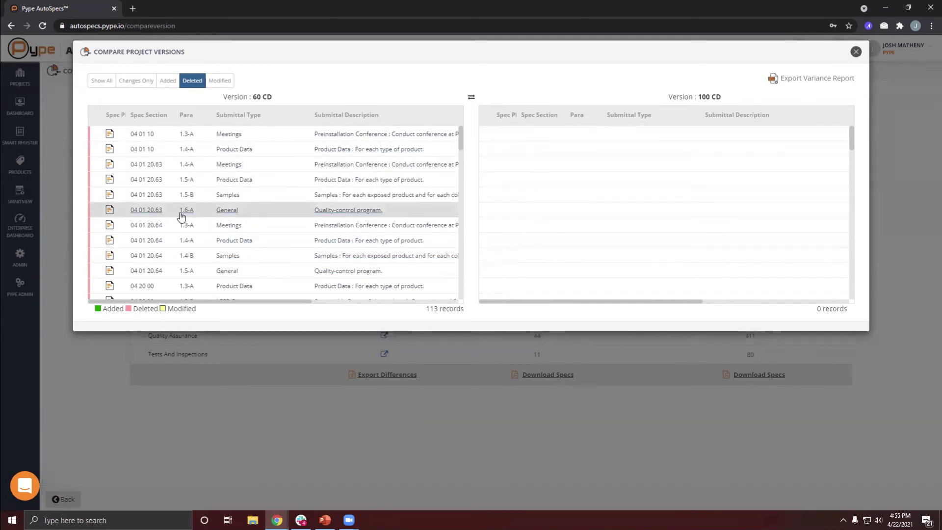
Show only the modified submittals, and compare the type and description of 06 1000 para 1.4-A between the two versions
click(226, 82)
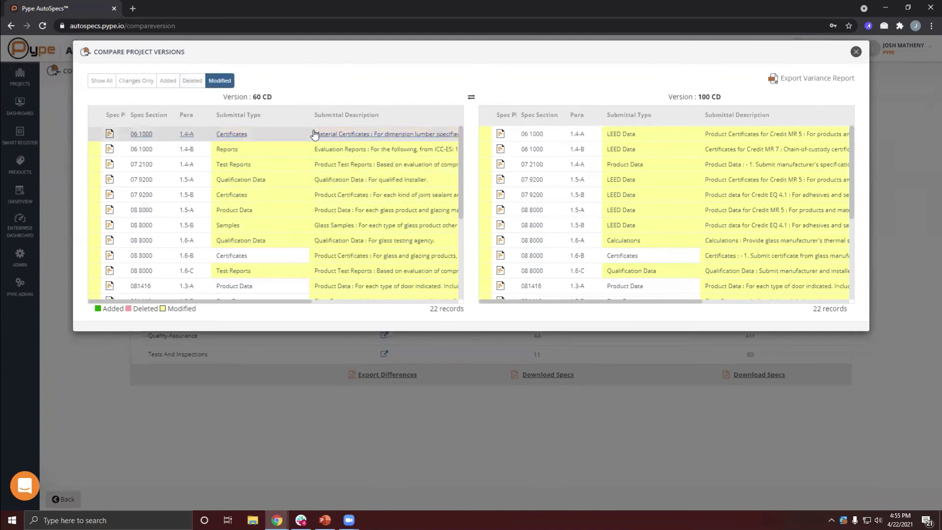
click(289, 134)
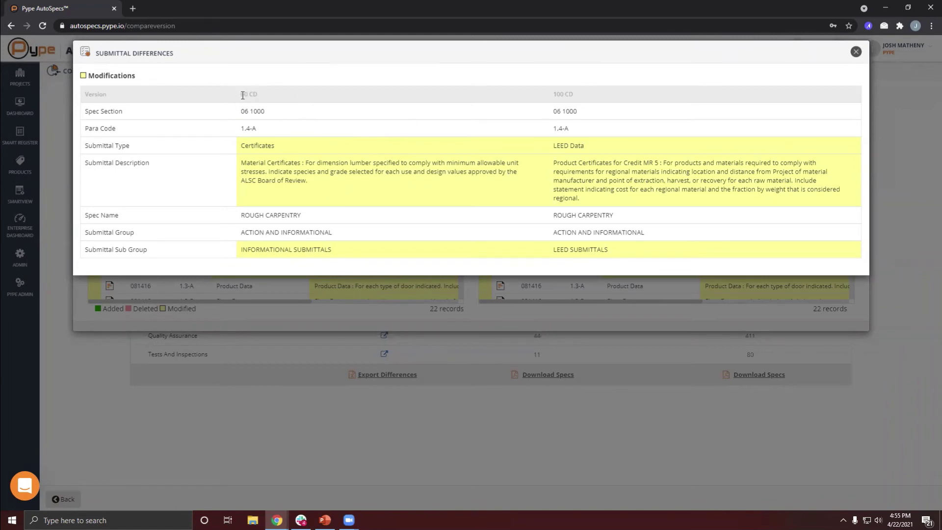
drag(553, 111, 578, 111)
triple_click(245, 111)
triple_click(243, 130)
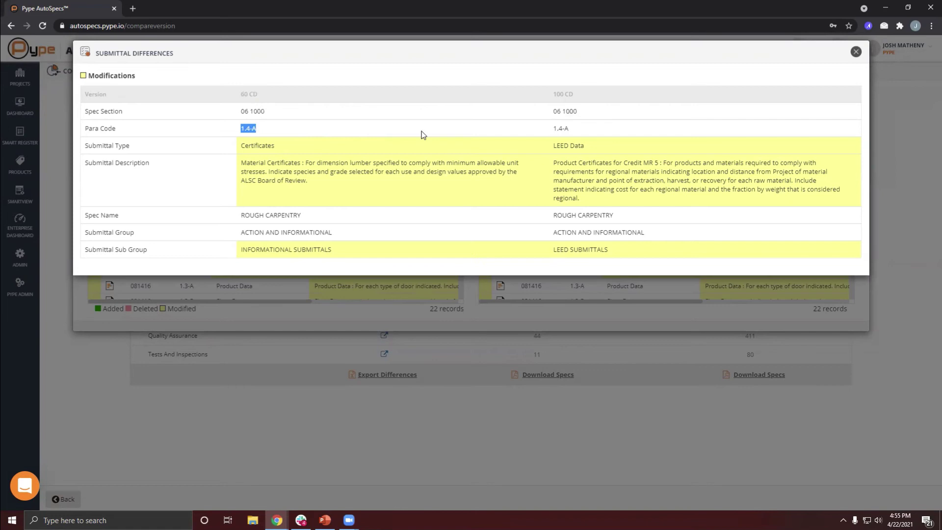
triple_click(564, 129)
double_click(258, 146)
drag(553, 146, 585, 146)
drag(255, 163, 353, 170)
drag(572, 169, 620, 171)
click(508, 202)
click(856, 51)
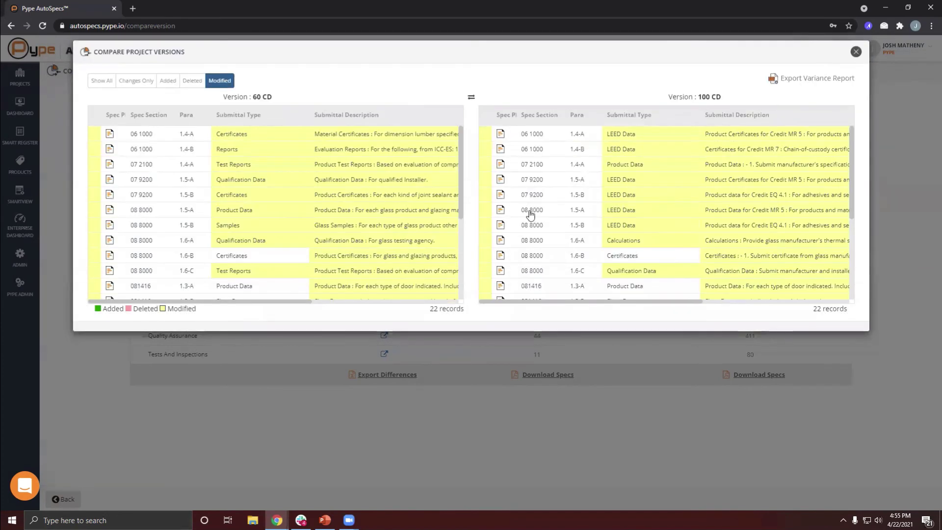
Compare the 08 8000 para 1.6-B certificate descriptions between versions, and return to the submittal register
click(283, 260)
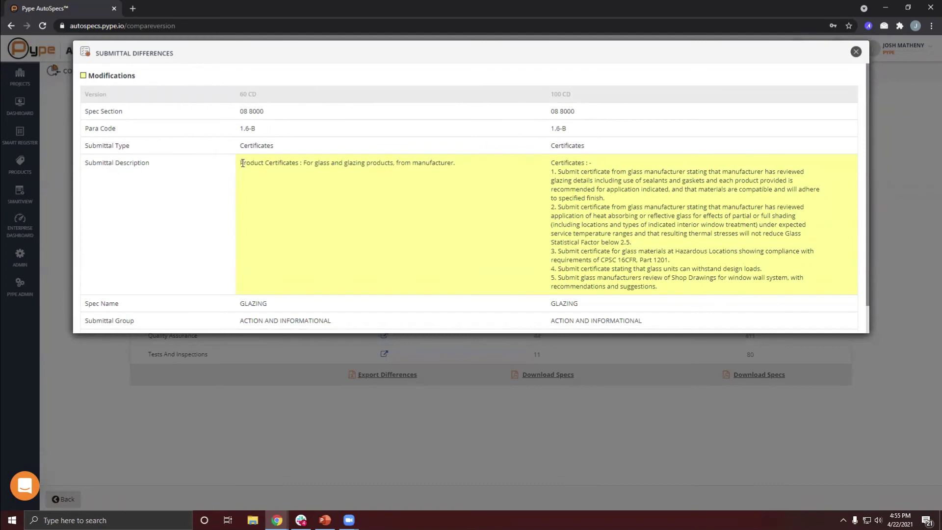
drag(242, 163, 668, 290)
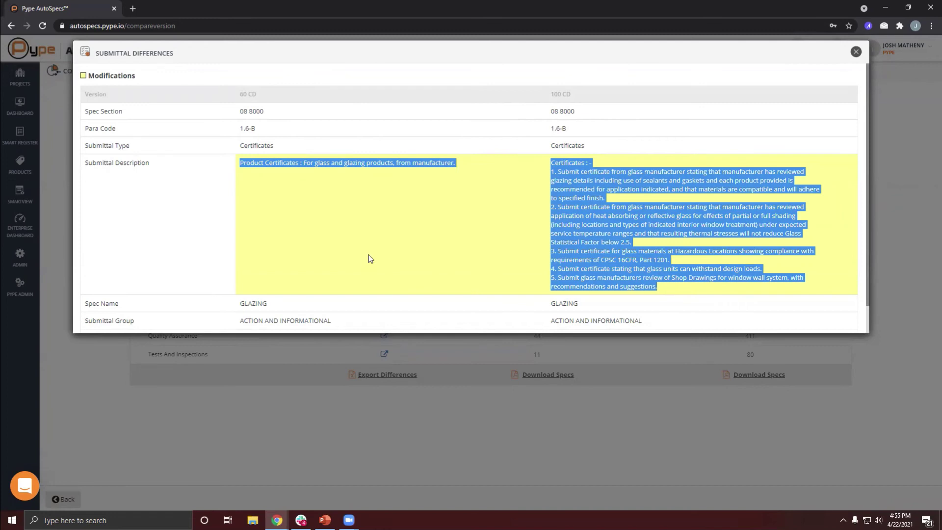
click(440, 260)
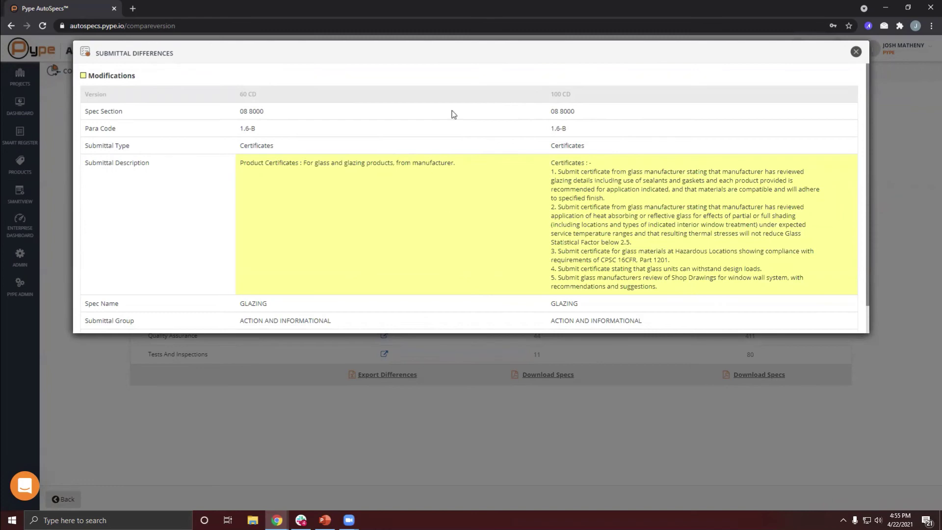
click(855, 51)
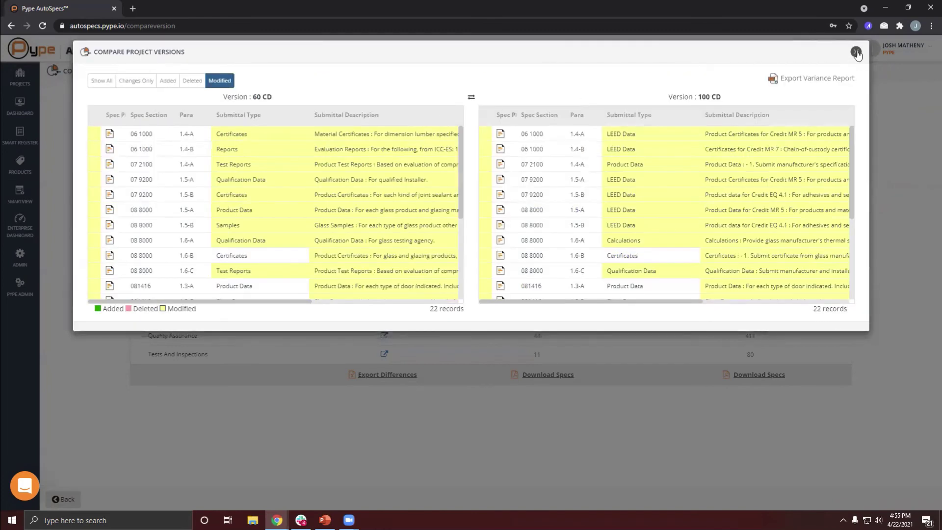
click(856, 52)
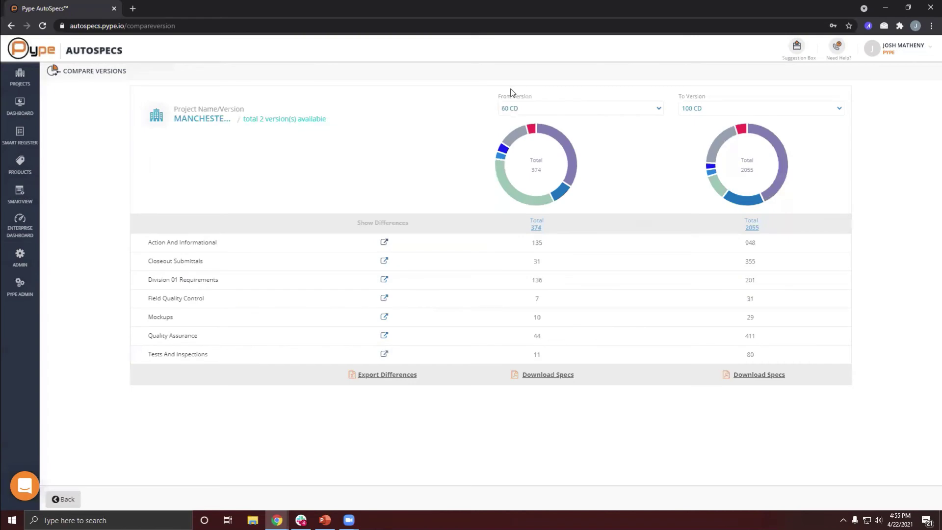
click(20, 135)
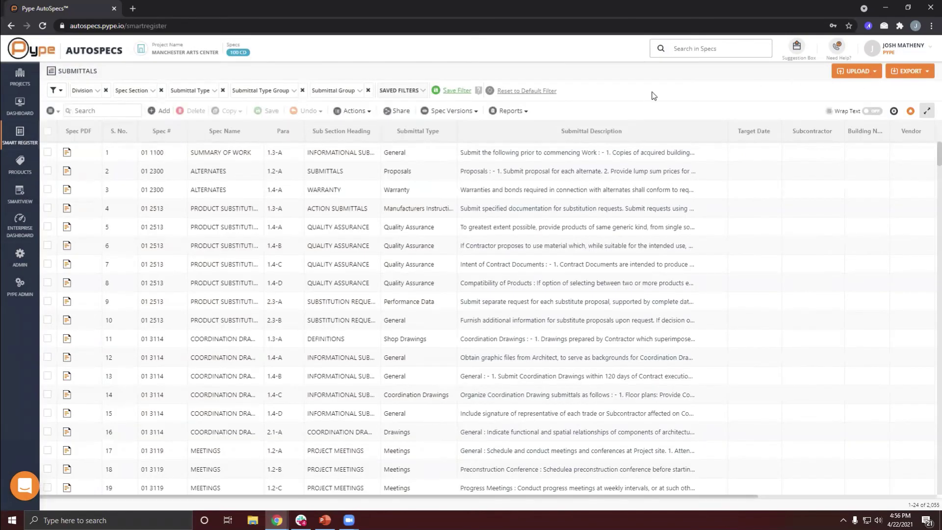
Start adding an addendum to the 100 CD spec version and name it addendum 1
click(859, 72)
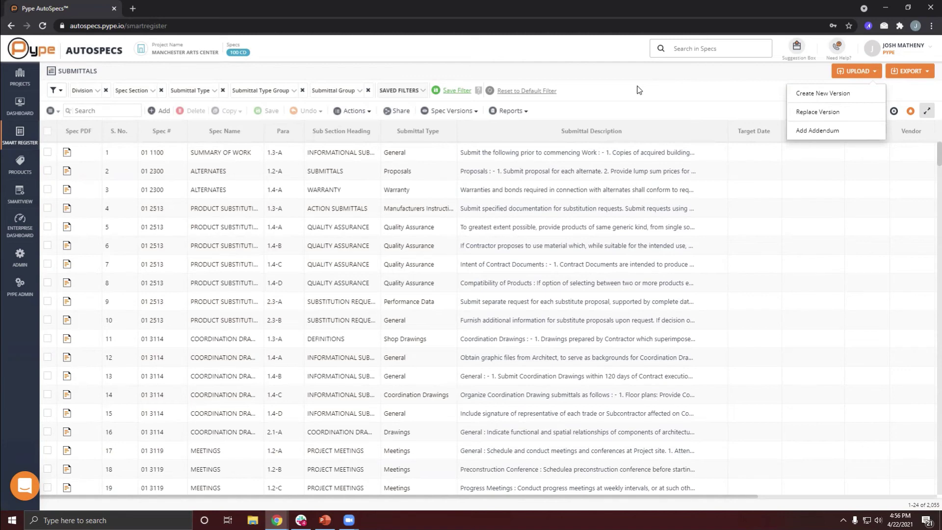
click(804, 131)
click(393, 123)
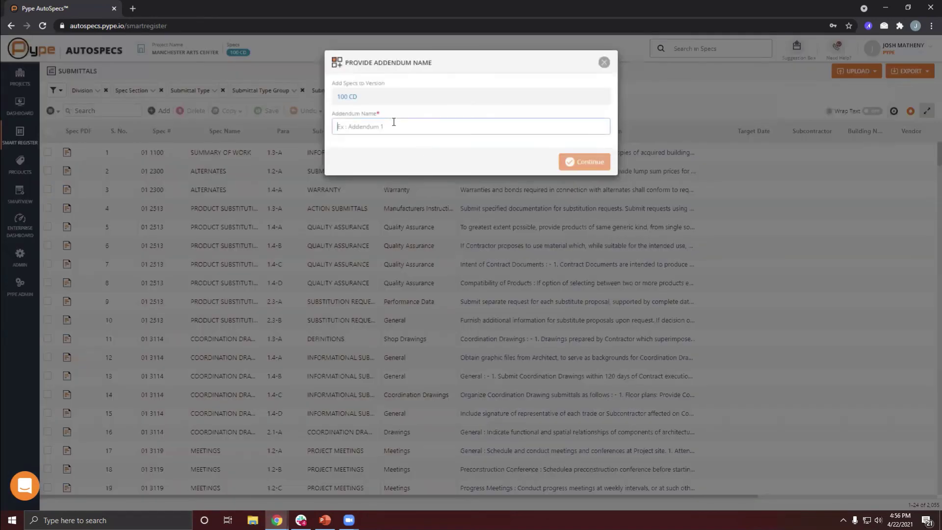
text(addendum 1)
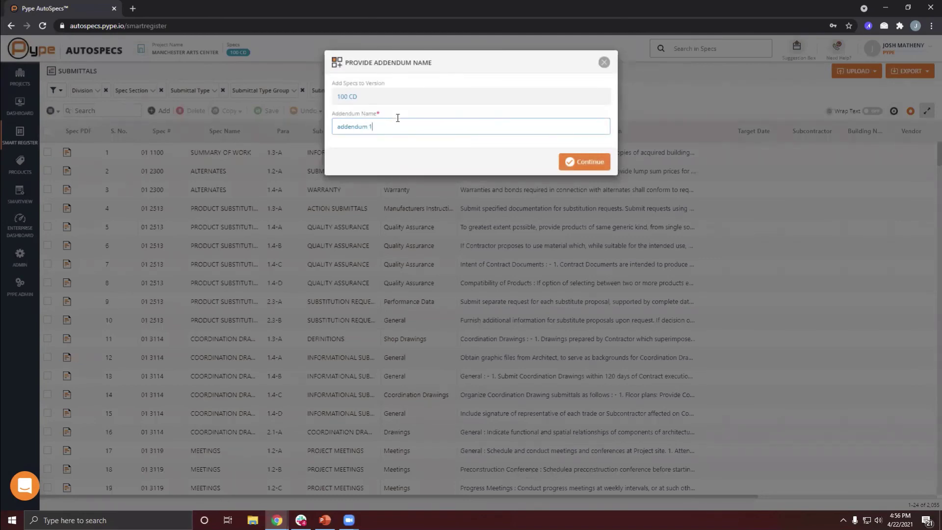
click(589, 162)
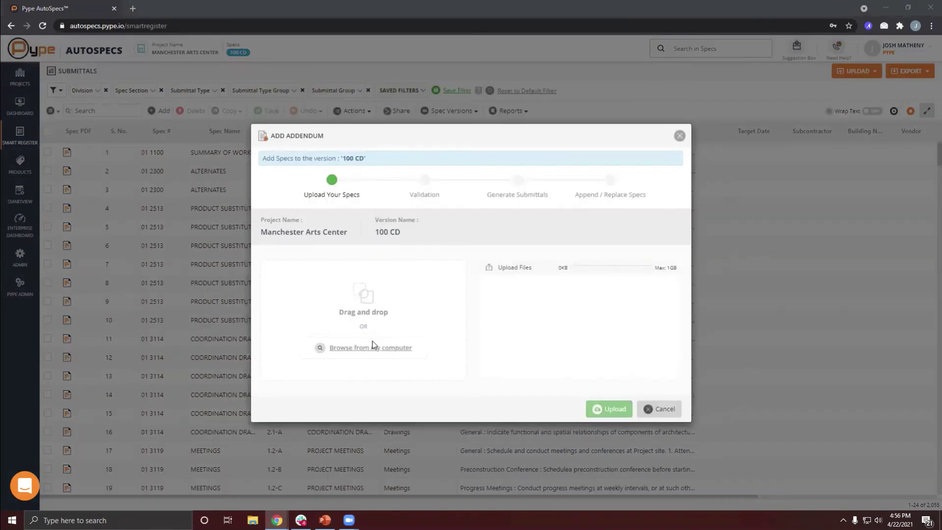
Upload Addendum 1 (1).pdf, generate its submittals, and continue to the append or replace stage
click(371, 347)
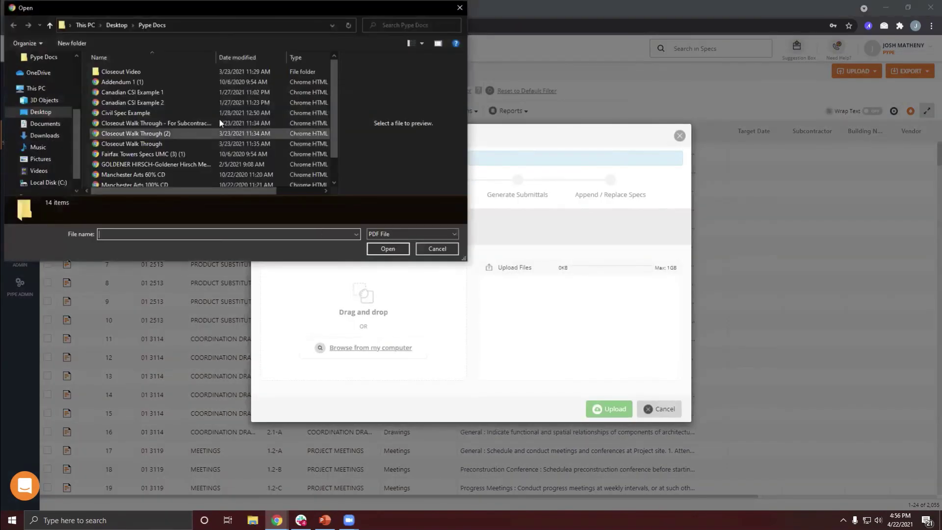
click(129, 82)
click(388, 249)
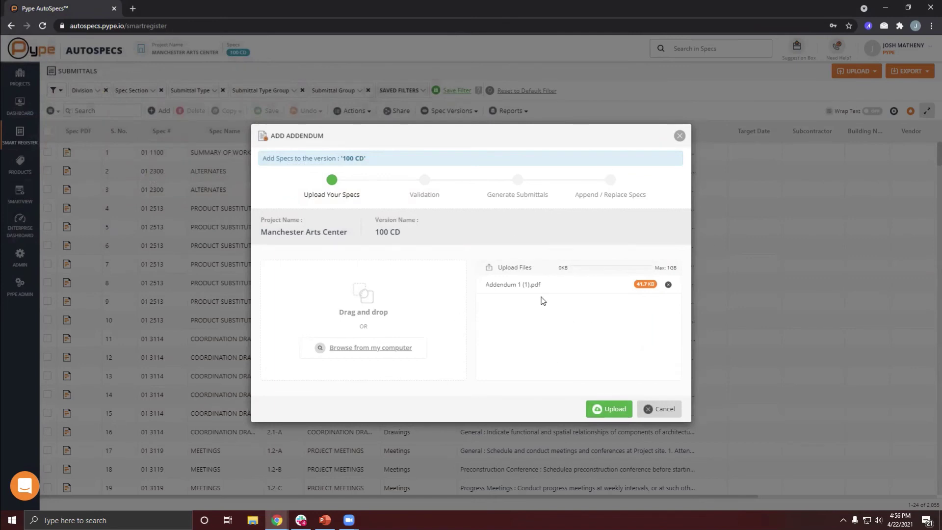
click(608, 408)
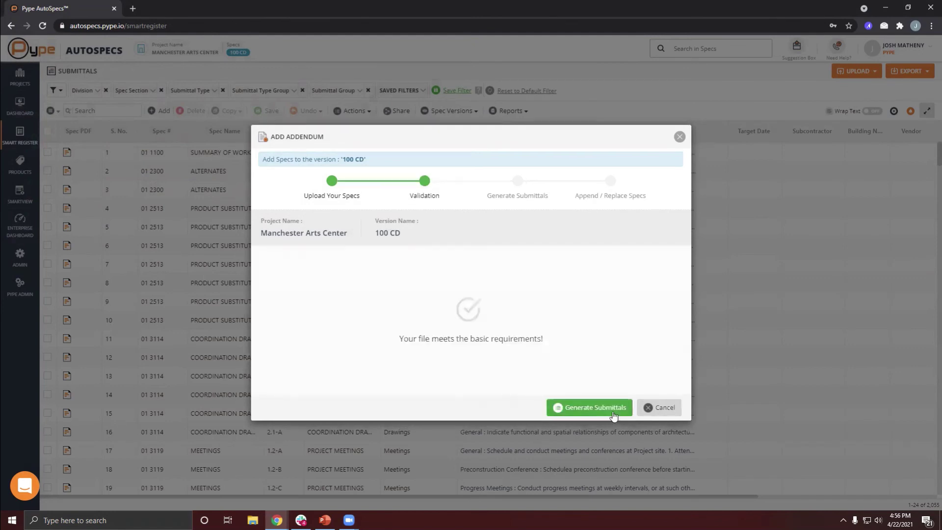
click(611, 411)
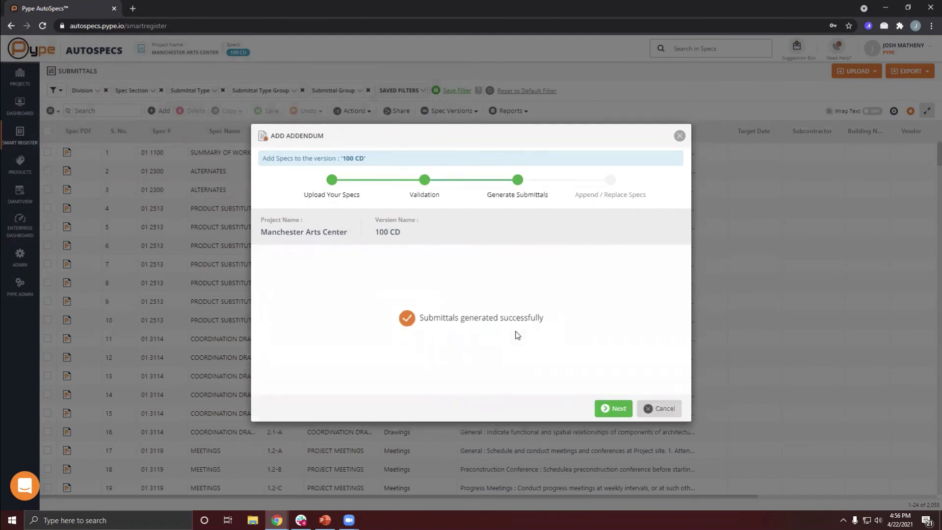
click(613, 412)
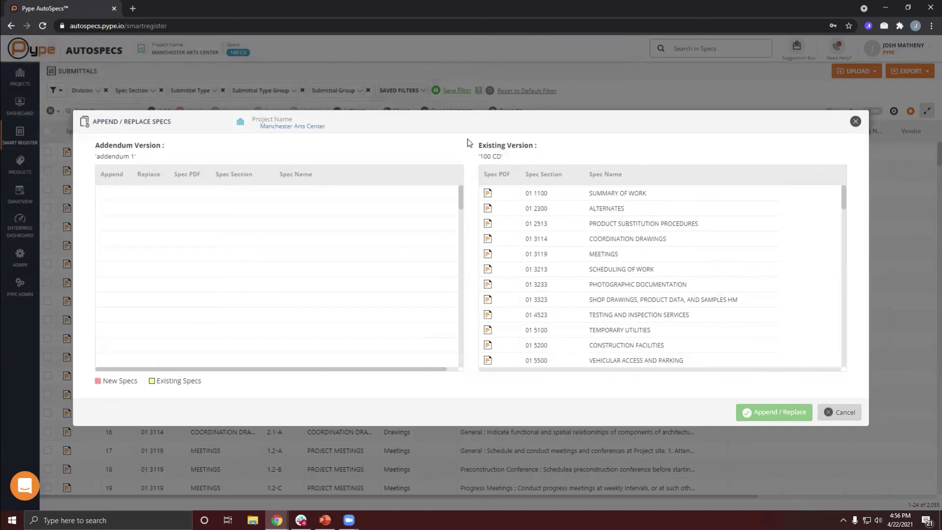
Compare the addendum 1 specs with the existing 100 CD specs, and examine the new section against the colour legend
drag(94, 156, 135, 156)
click(187, 154)
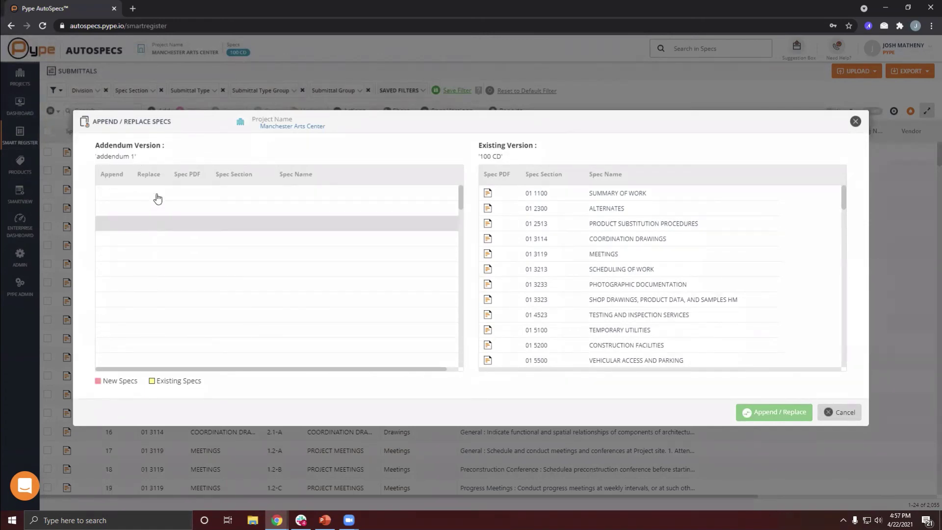
drag(480, 156, 554, 147)
click(567, 150)
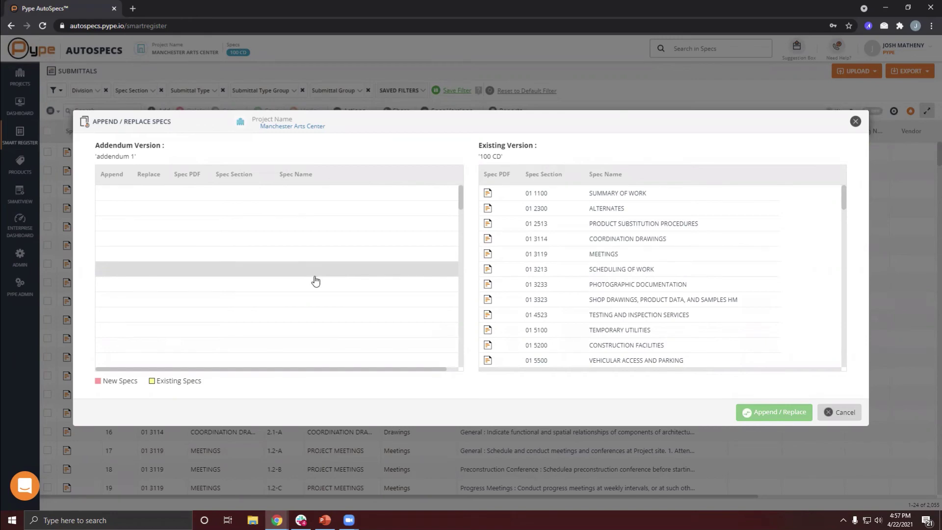
scroll(322, 287, down, 5)
scroll(325, 287, down, 10)
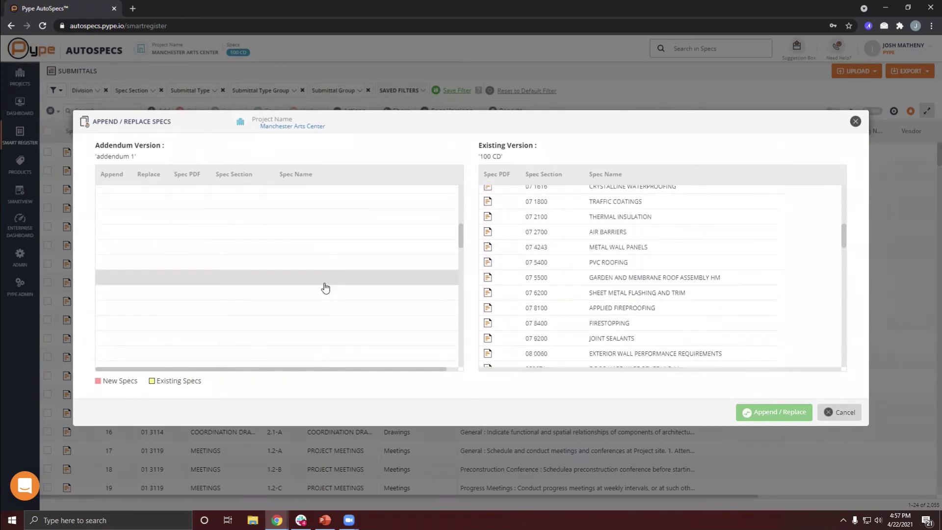
scroll(326, 288, down, 10)
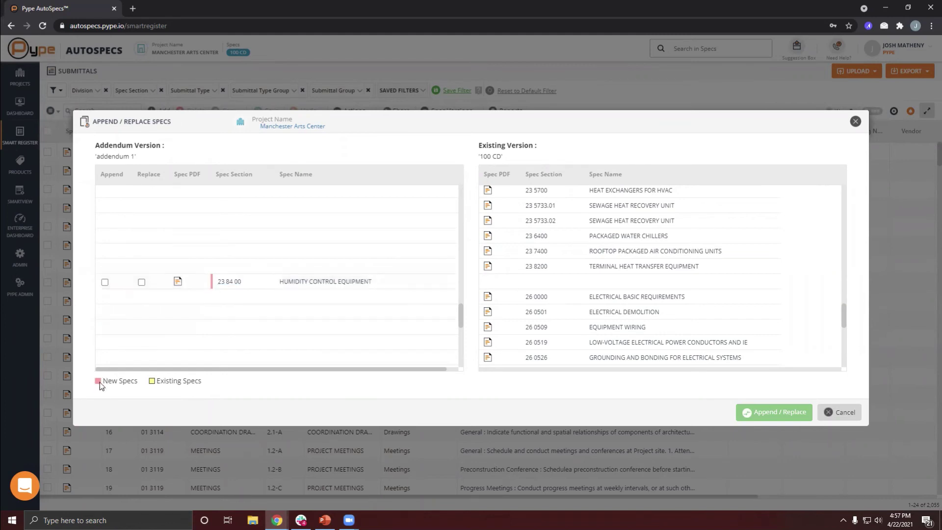
drag(113, 382, 138, 382)
click(269, 388)
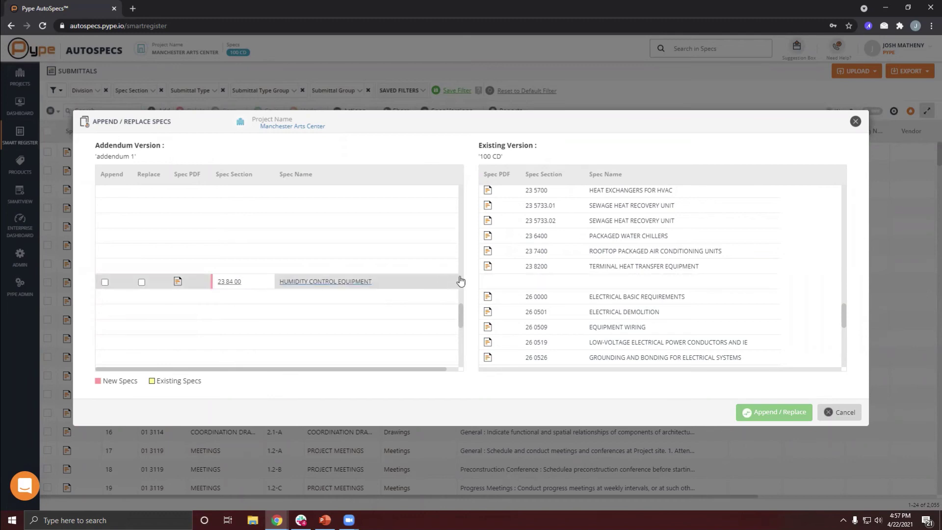
Try marking section 23 84 00 Humidity Control Equipment for append and then replace, and leave the addendum without applying it
click(104, 282)
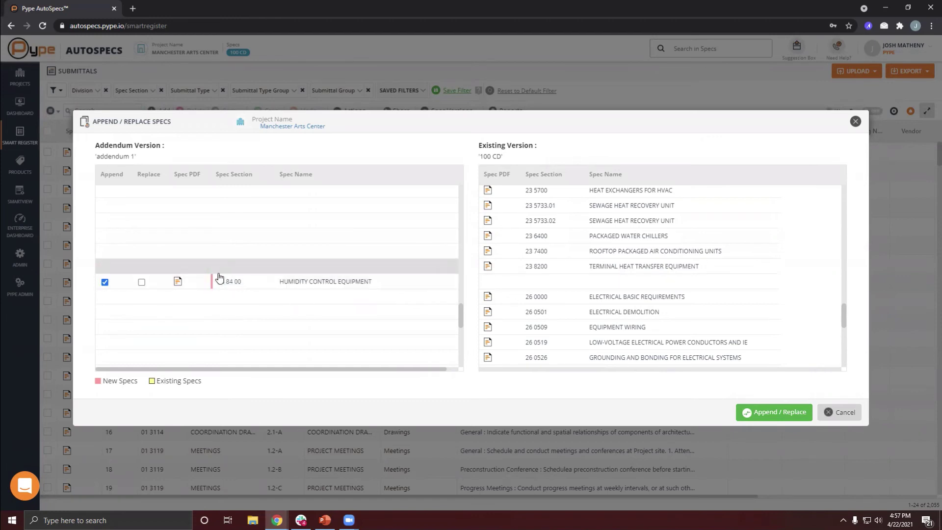
drag(155, 382, 201, 385)
click(285, 382)
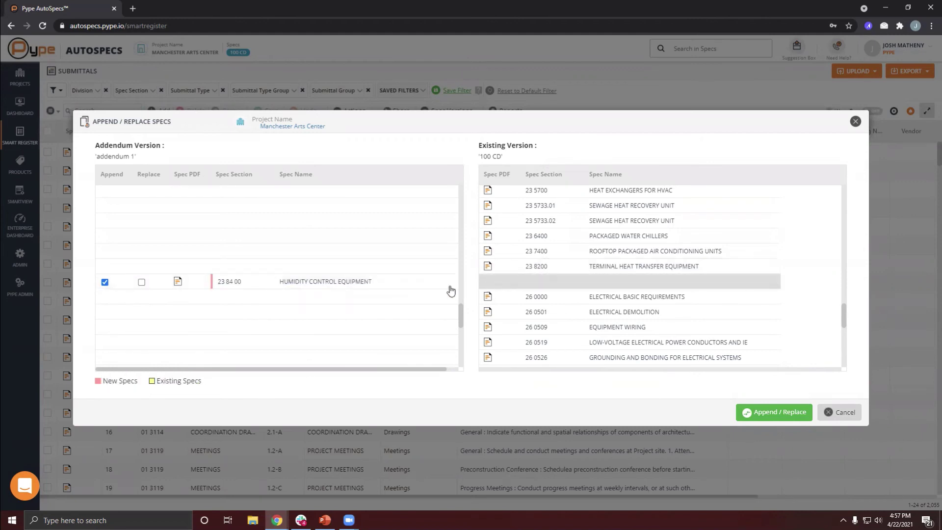
click(141, 282)
click(105, 282)
click(141, 282)
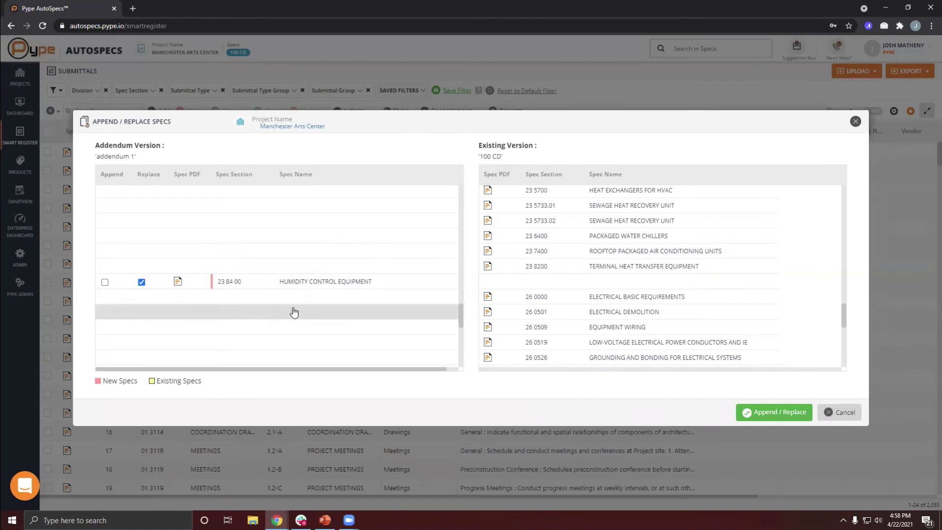
click(855, 122)
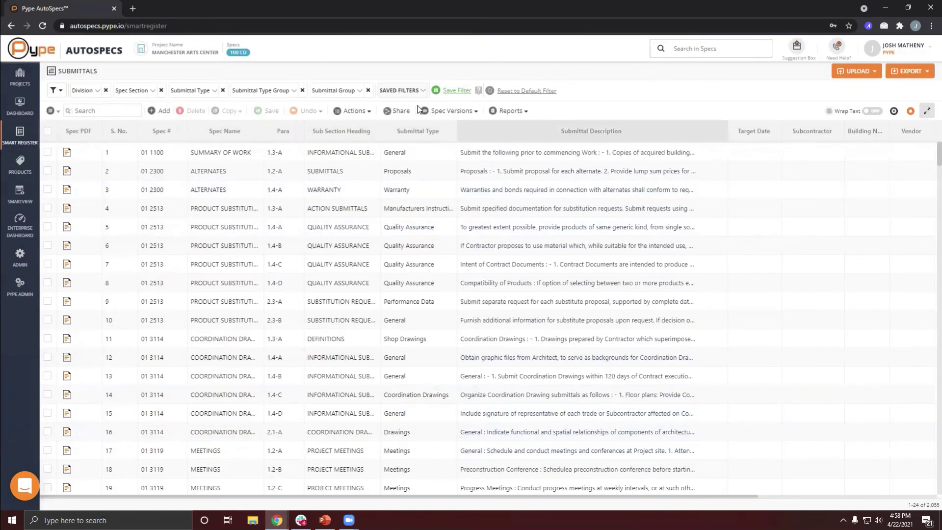
Open the Submittal Schedule report for the register and turn off its row grouping
click(512, 115)
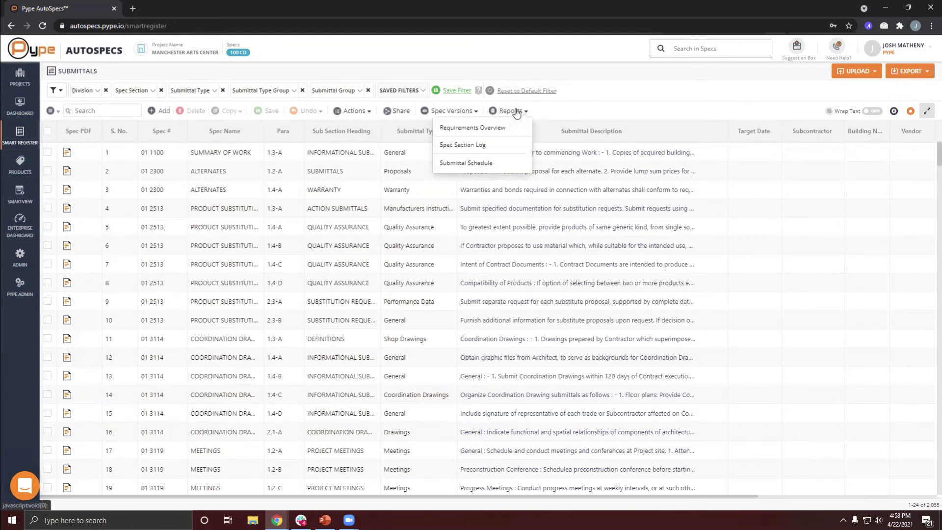
click(474, 162)
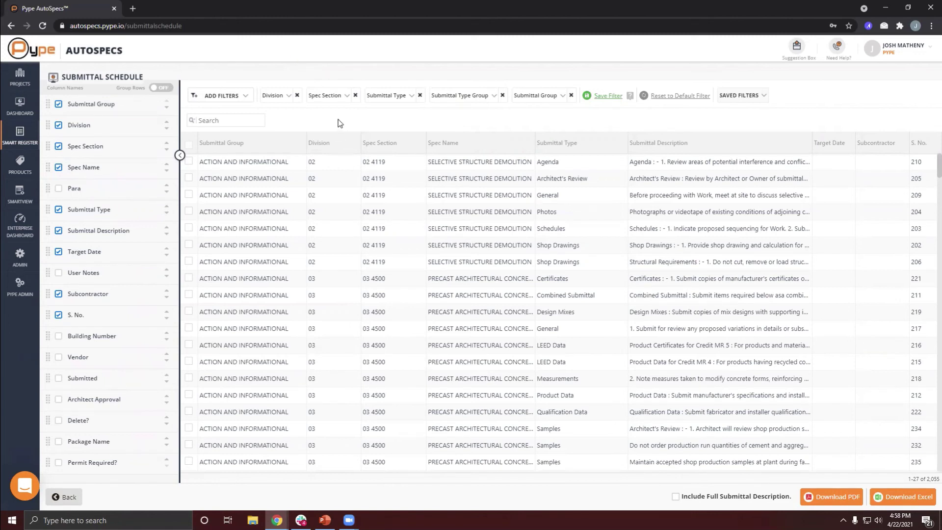
click(14, 133)
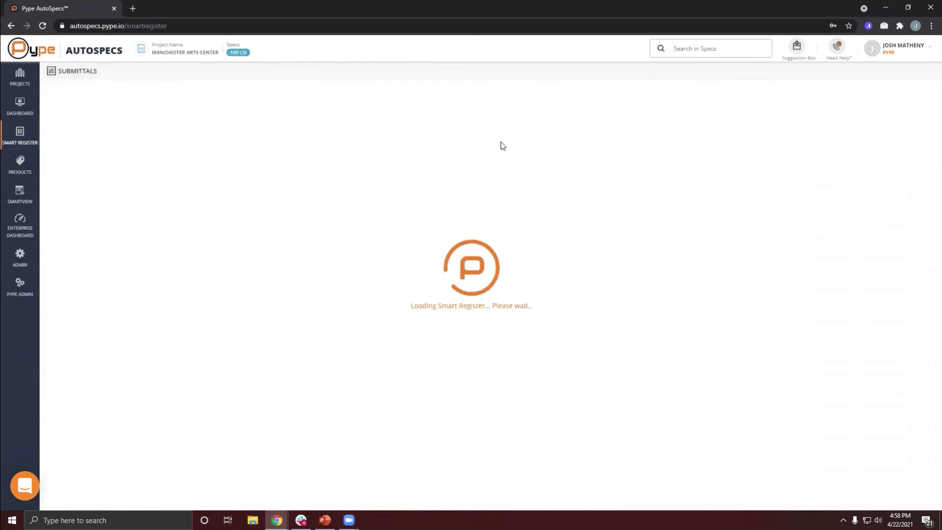
click(510, 110)
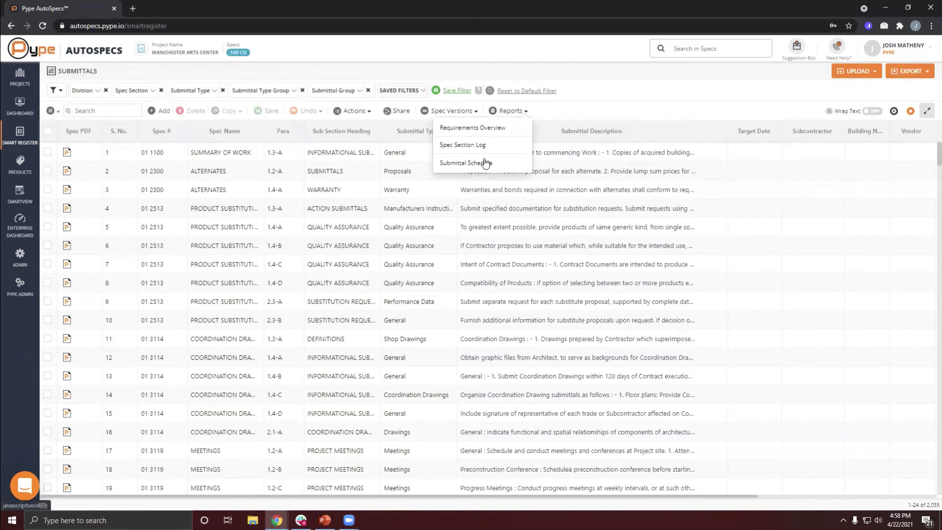
click(459, 163)
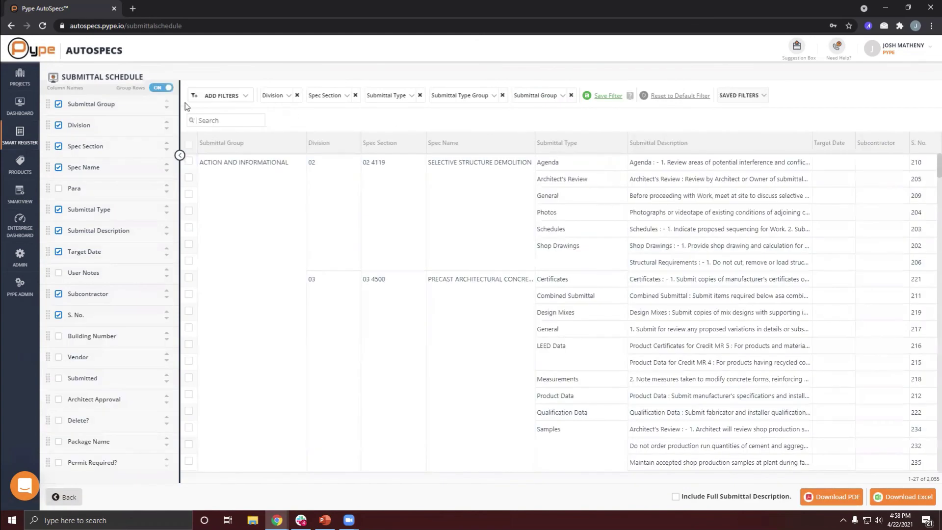
click(162, 87)
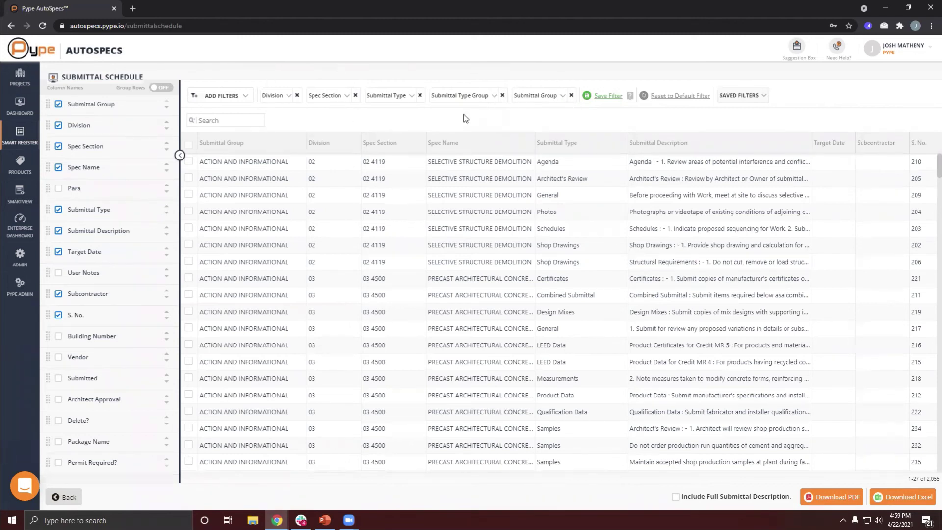
Look through the division, spec section and submittal type filter options, and remove the Submittal Type Group filter
click(289, 96)
click(347, 96)
click(411, 96)
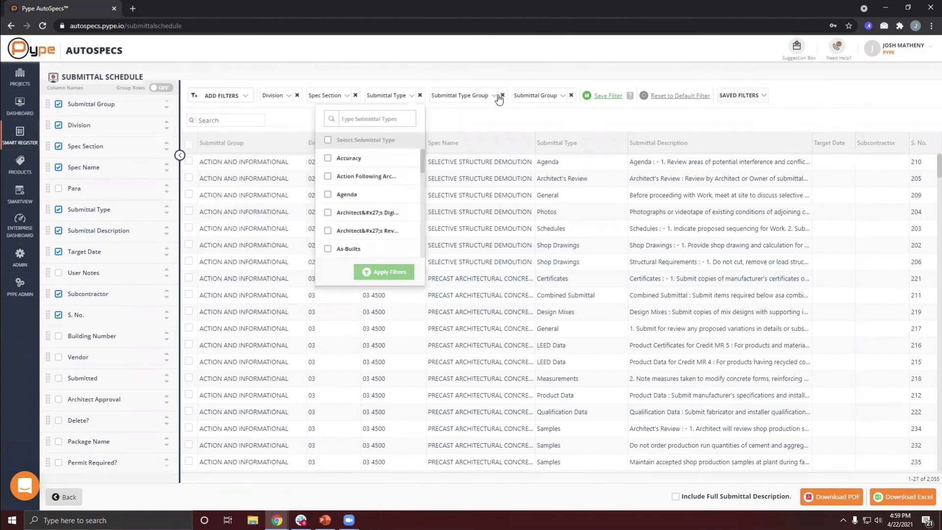
click(502, 96)
Filter the schedule to all submittal groups except Division 01 requirements, including action and informational, closeout, field quality control, mockups, quality assurance, and tests and inspections
click(463, 98)
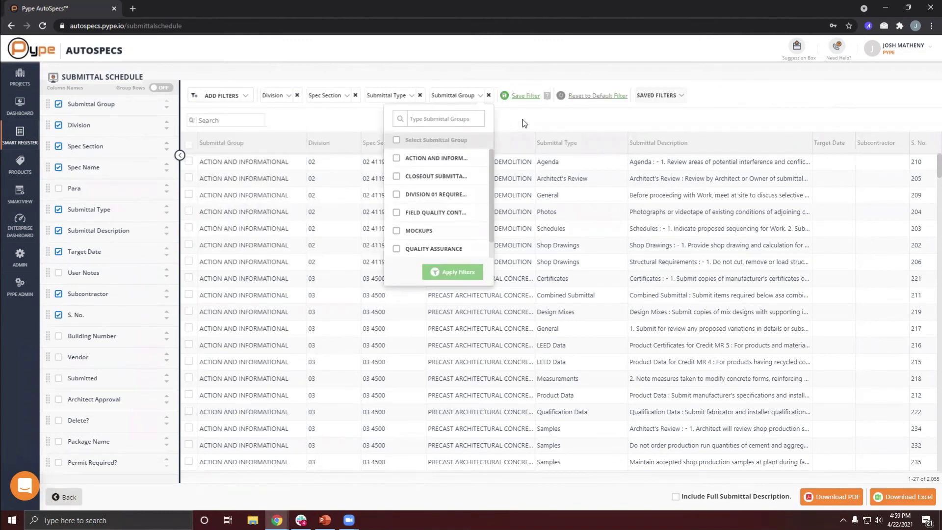
click(396, 159)
click(396, 231)
click(397, 176)
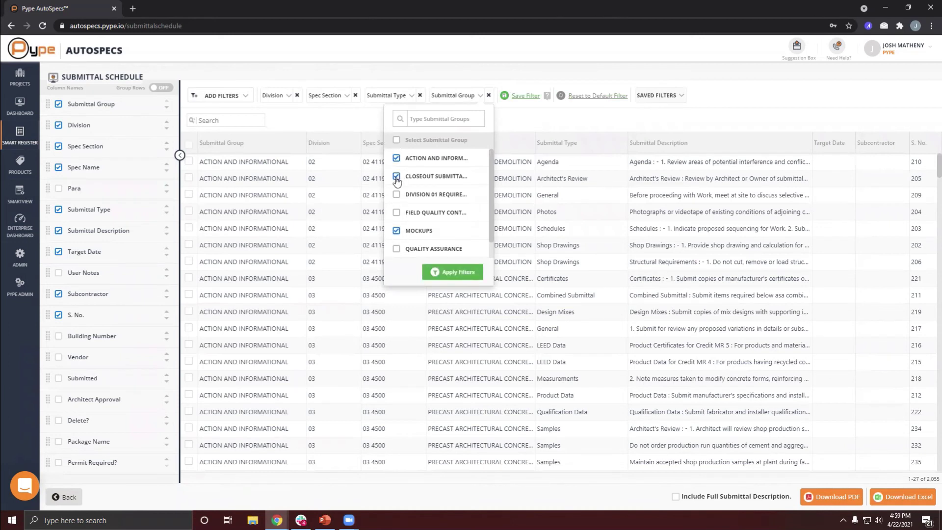
scroll(406, 226, down, 1)
click(397, 249)
click(397, 231)
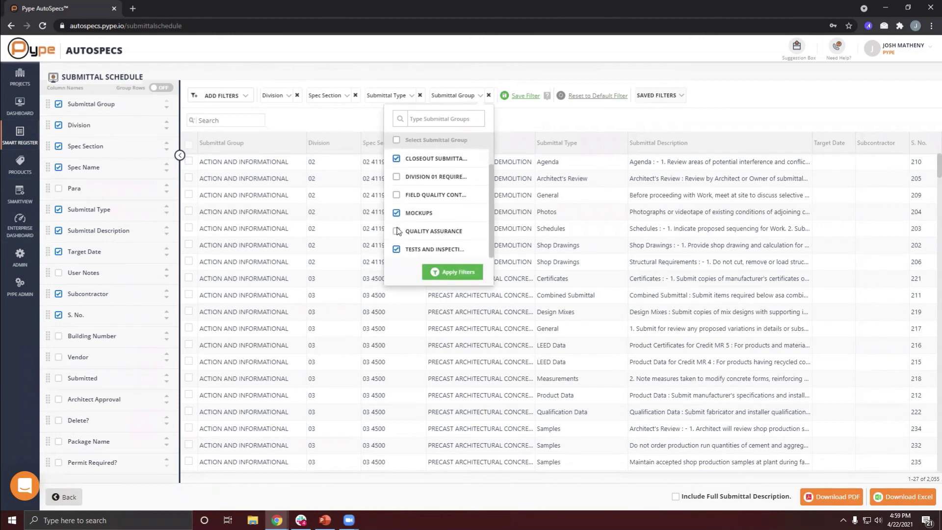
click(396, 194)
scroll(447, 216, up, 1)
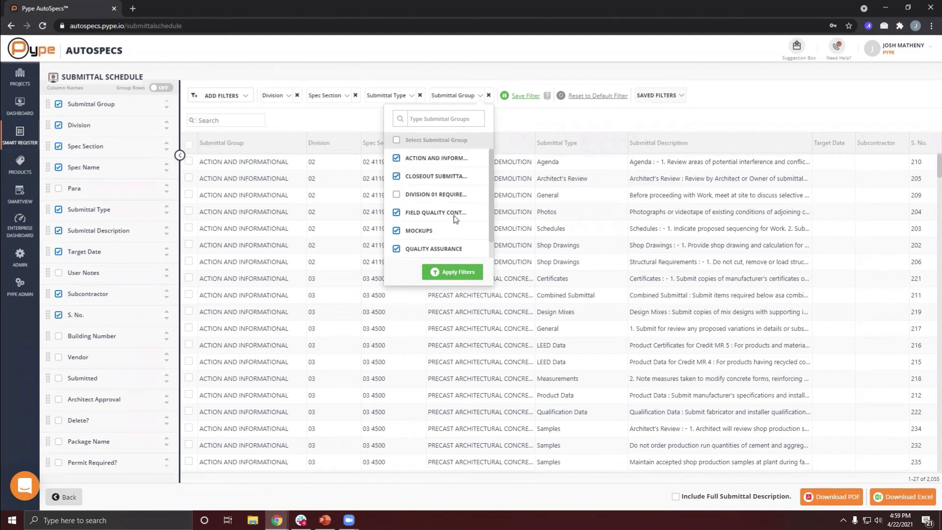
click(460, 274)
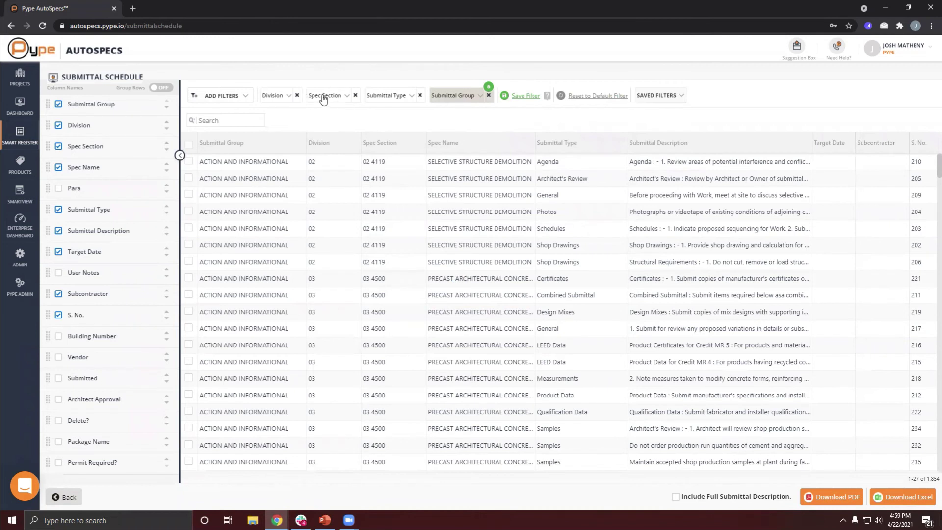
Filter the submittal schedule to division 04 - Masonry
click(287, 97)
click(206, 213)
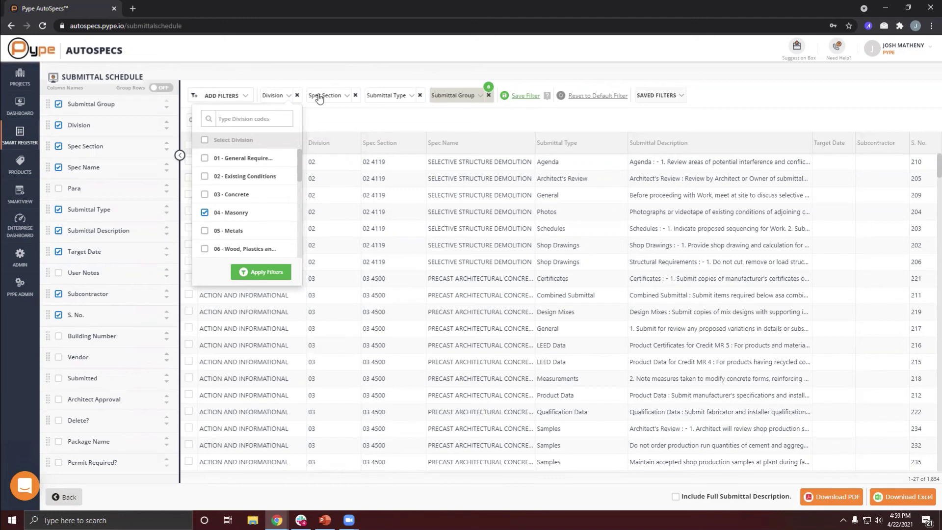
click(276, 272)
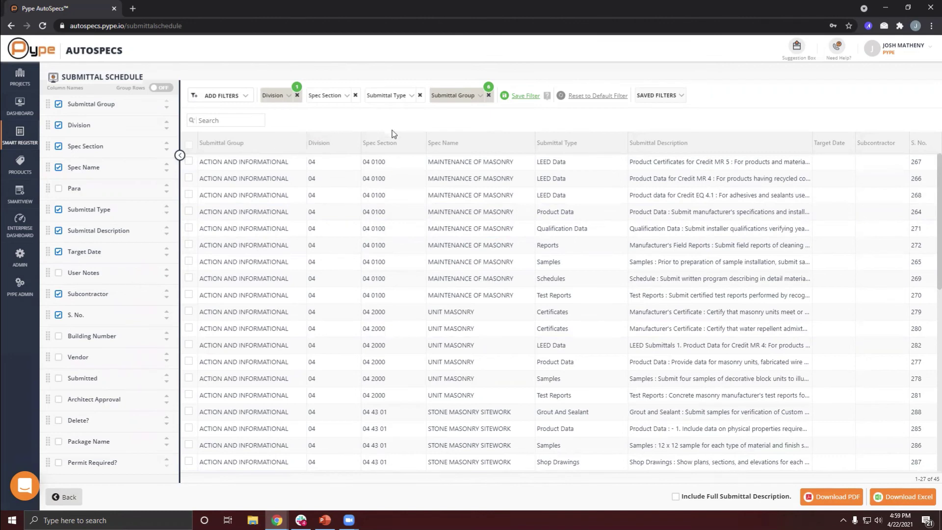
Make Spec Section the first column of the schedule, and hide the Submittal Group and Division columns
drag(390, 142, 206, 147)
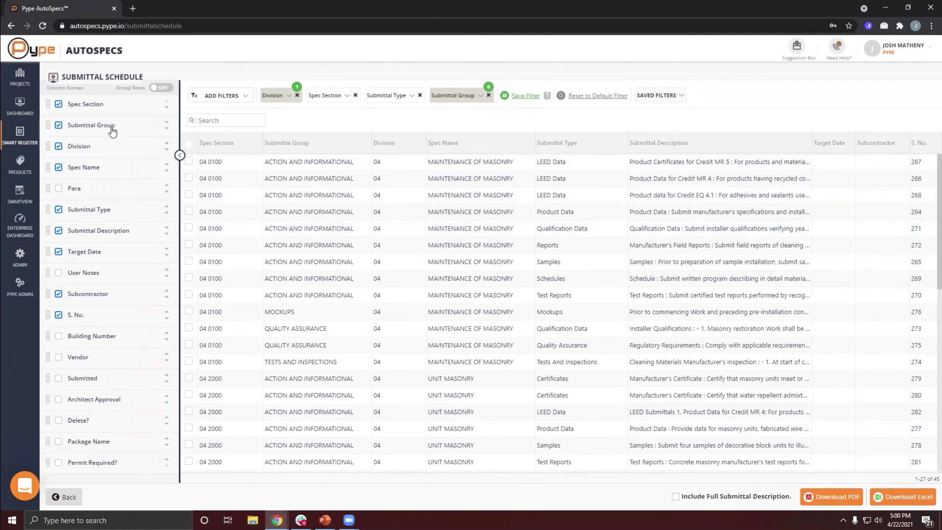
click(58, 126)
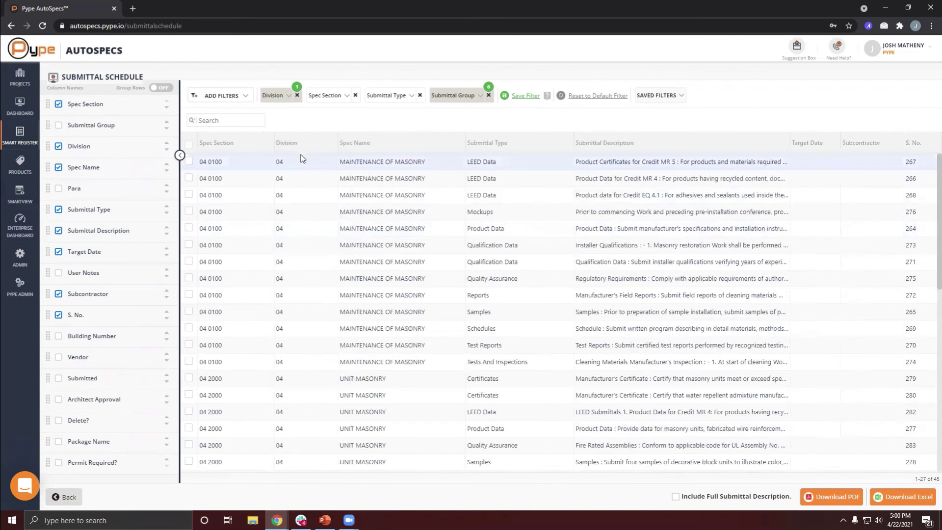
click(58, 146)
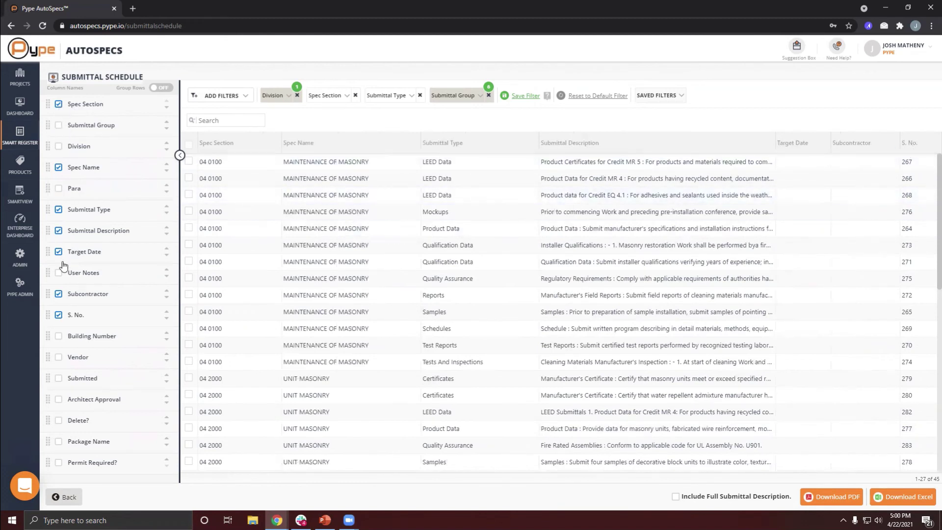
Hide the S. No. column in the submittal schedule and turn on row grouping
click(58, 314)
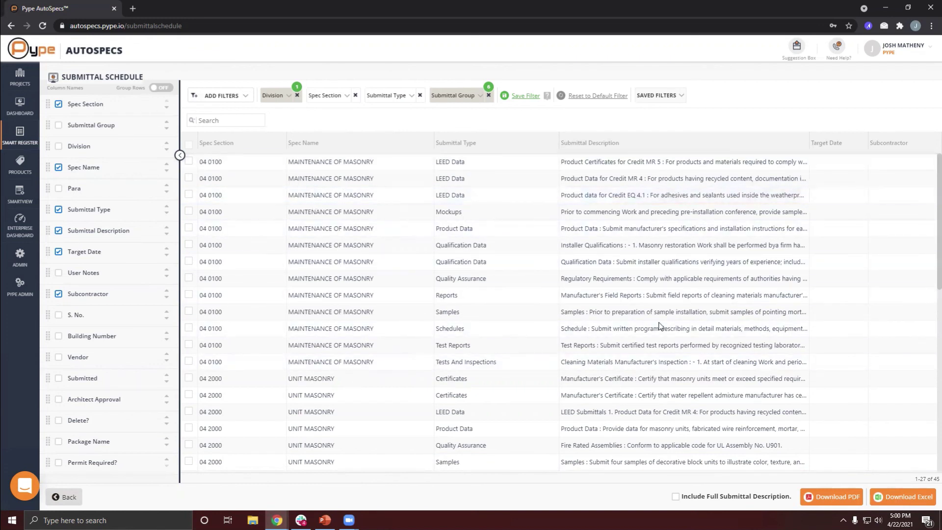
click(167, 88)
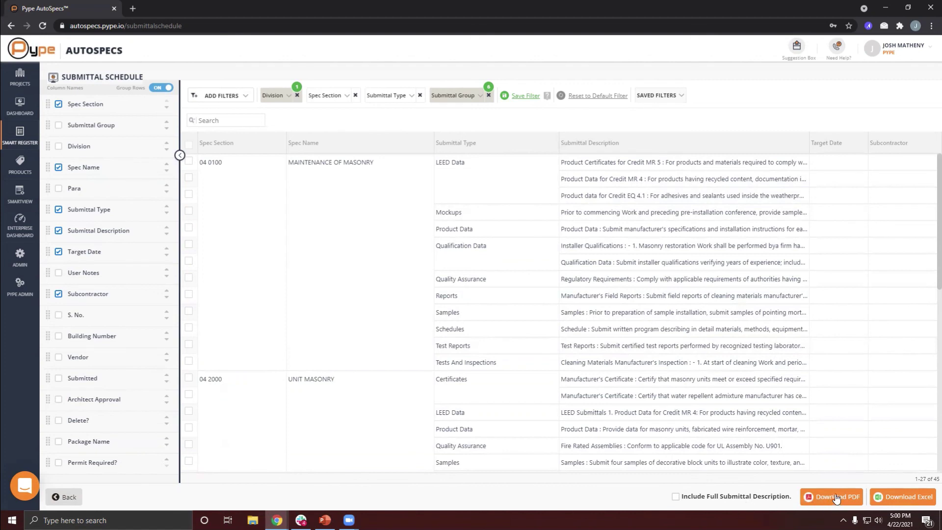
Download the schedule as a PDF with full submittal descriptions included, and open the downloaded file
click(675, 500)
click(836, 497)
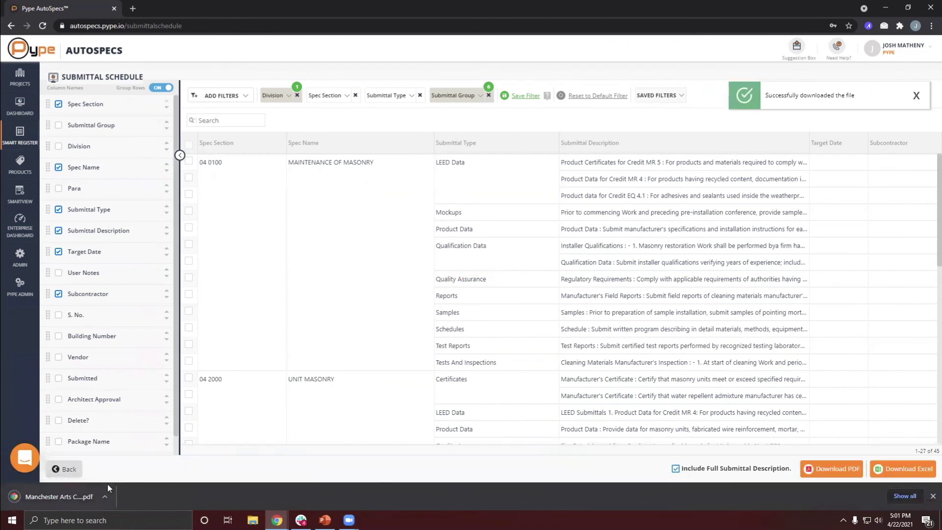
click(63, 496)
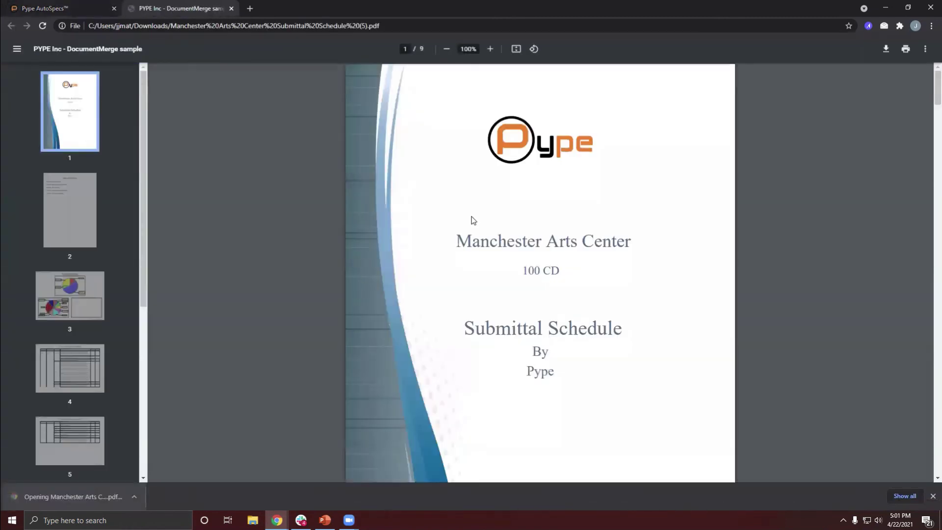
Follow the table of contents entry to 04 43 01 - Stone Masonry Sitework, and return to the report's cover page
click(87, 214)
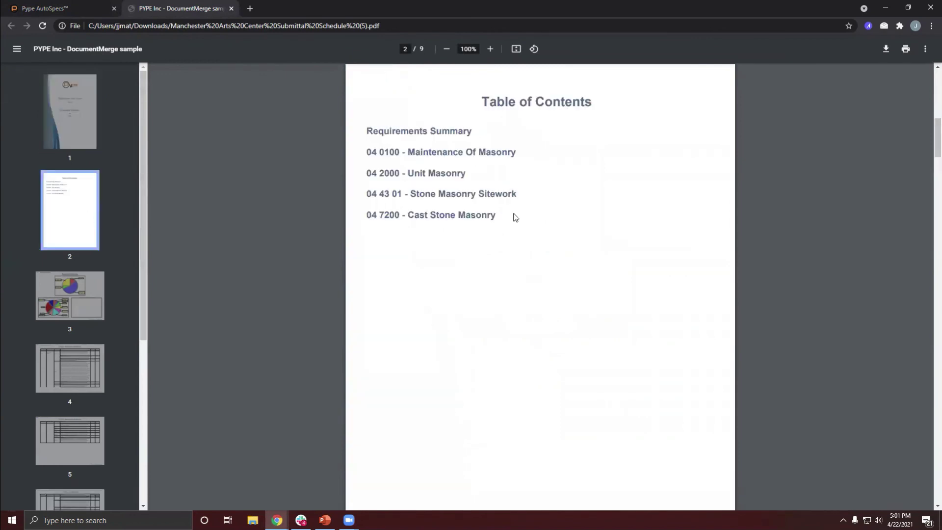
click(455, 196)
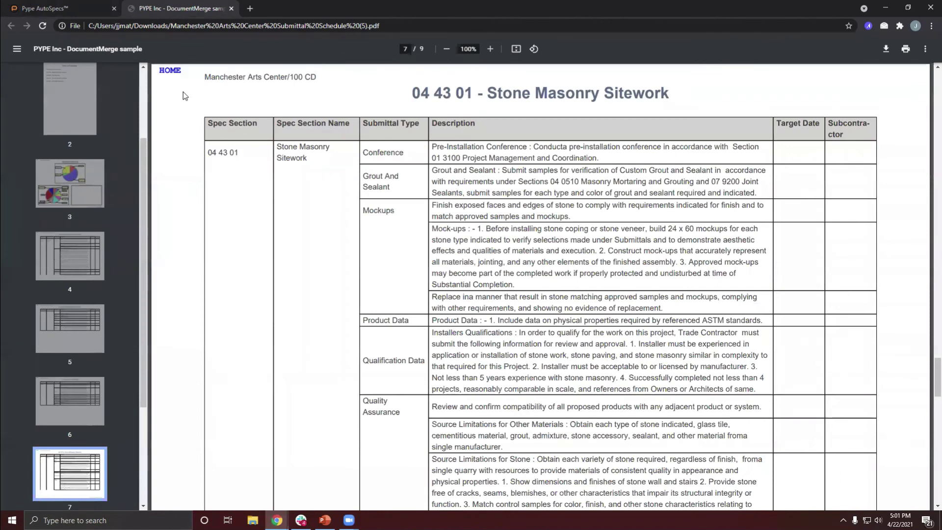
click(170, 72)
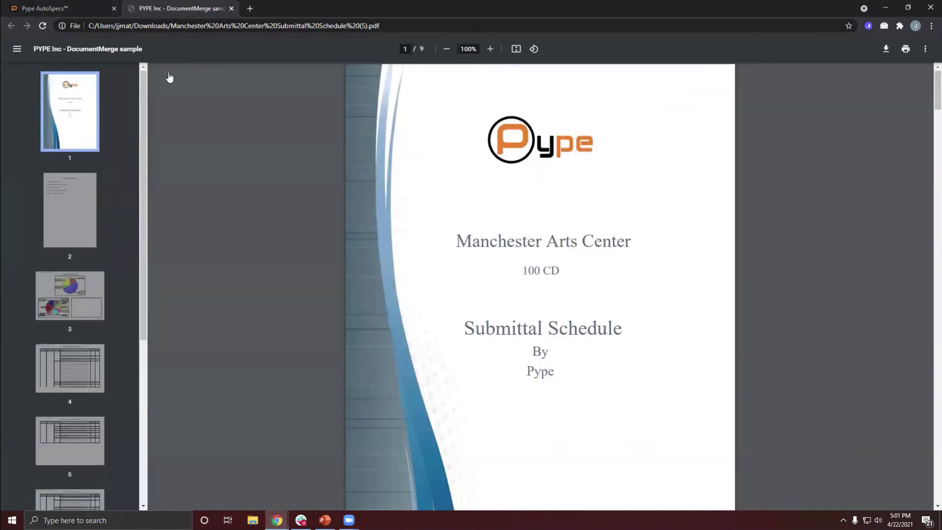
Examine the Requirements Summary pie charts for project requirements, action/informational submittals and closeout submittals in the PDF report
click(78, 296)
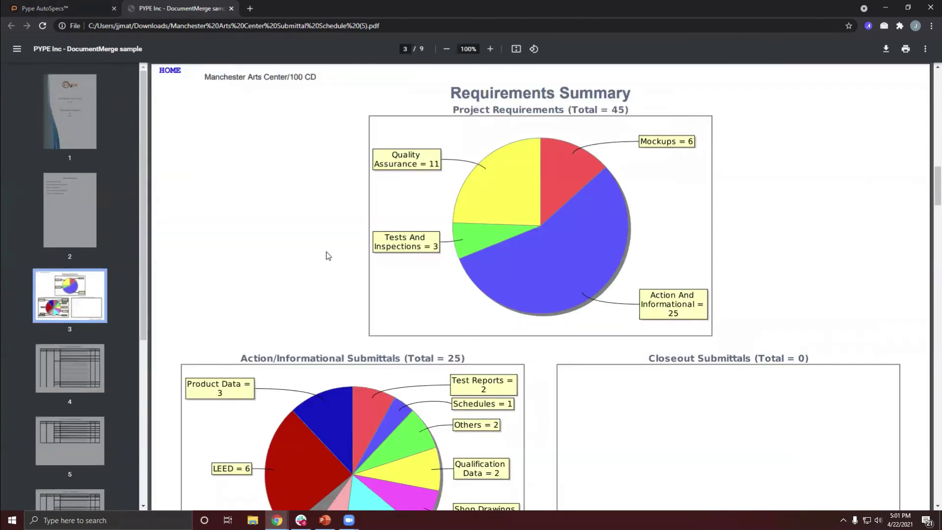
scroll(326, 252, down, 3)
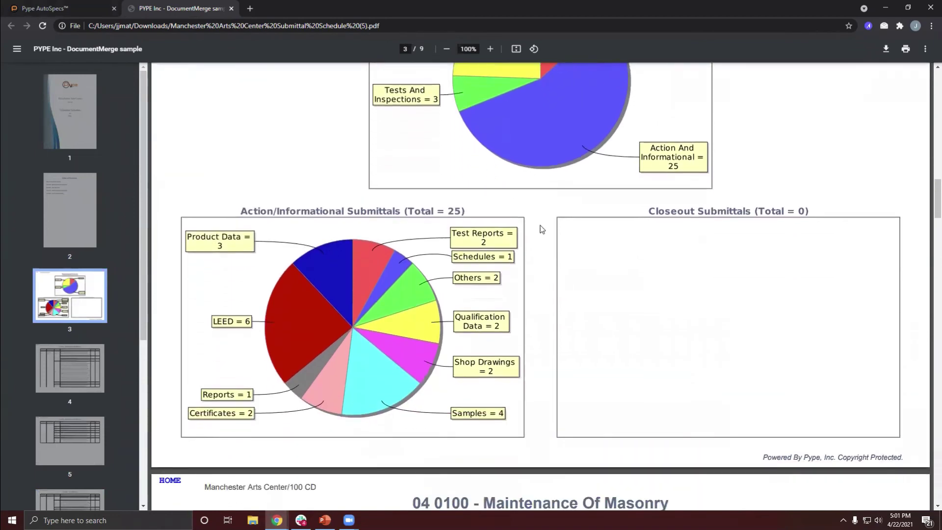
scroll(522, 341, up, 2)
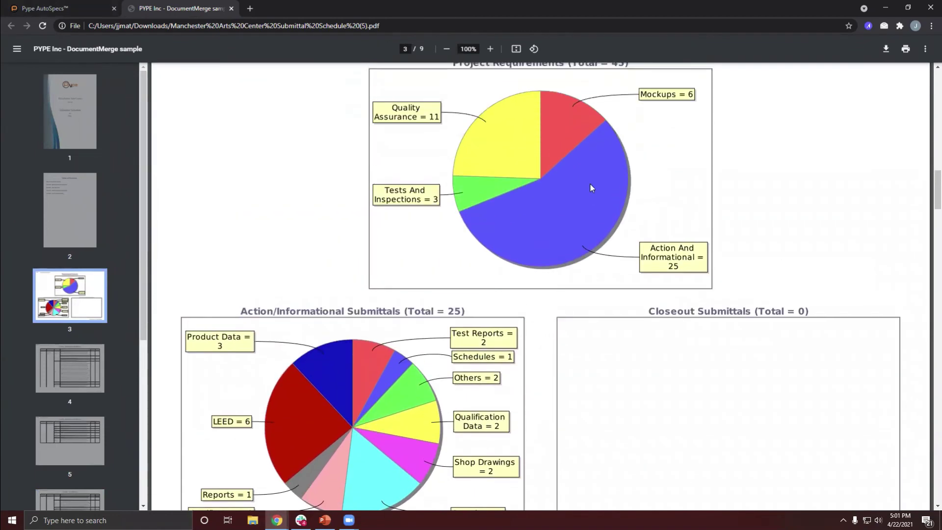
scroll(609, 164, up, 2)
scroll(584, 218, down, 2)
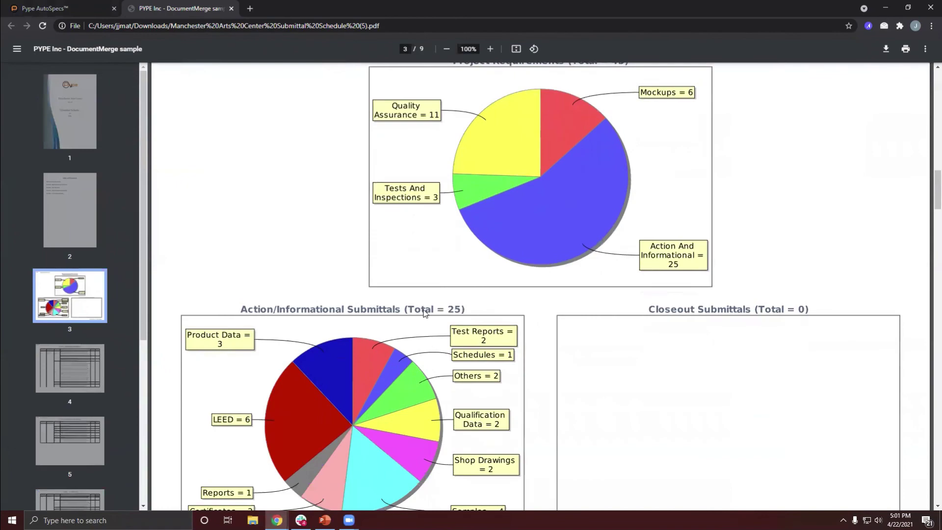
scroll(548, 343, up, 1)
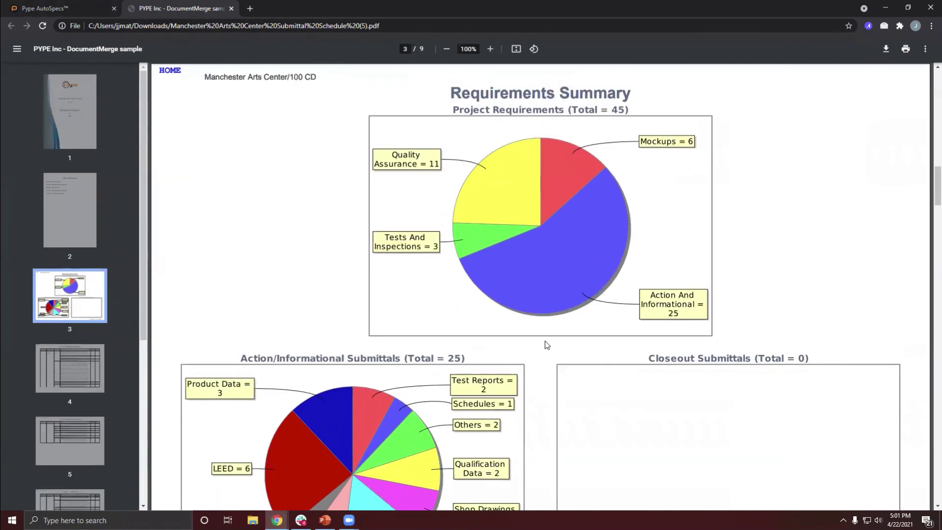
Read through the report's submittal tables for each masonry spec section, from 04 0100 Maintenance Of Masonry to 04 7200 Cast Stone Masonry
scroll(548, 345, down, 14)
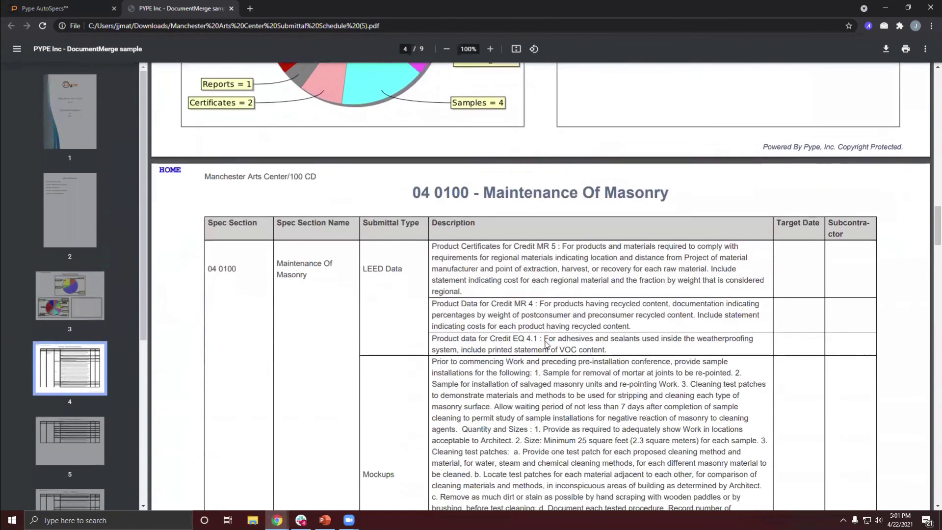
scroll(546, 344, down, 2)
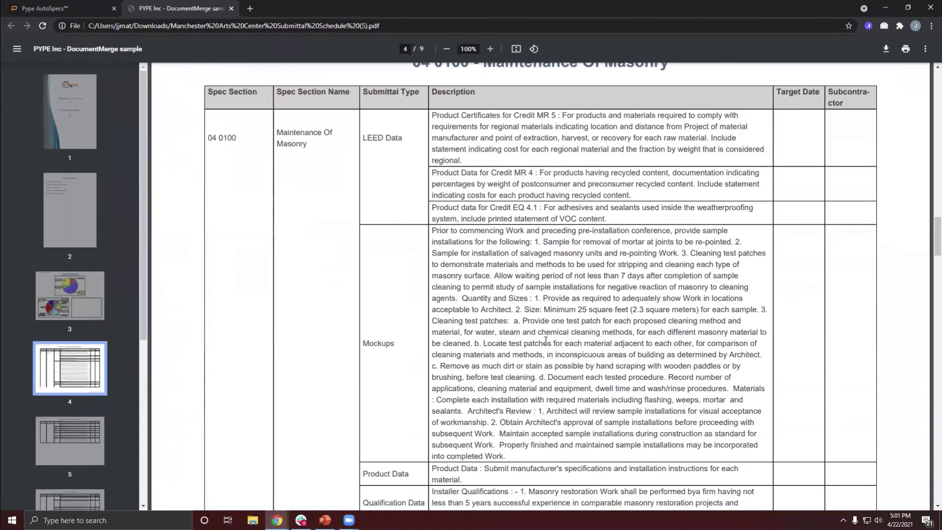
scroll(546, 341, down, 1)
scroll(546, 341, down, 9)
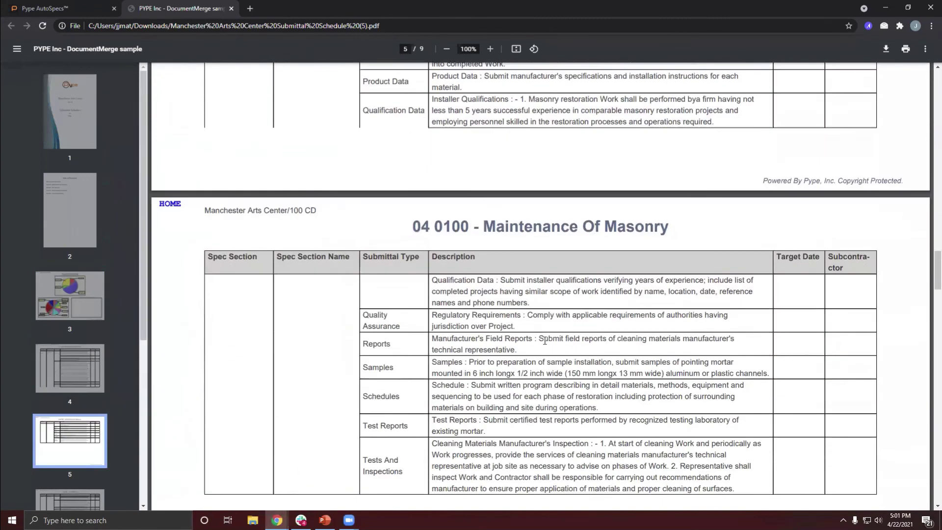
scroll(543, 341, down, 13)
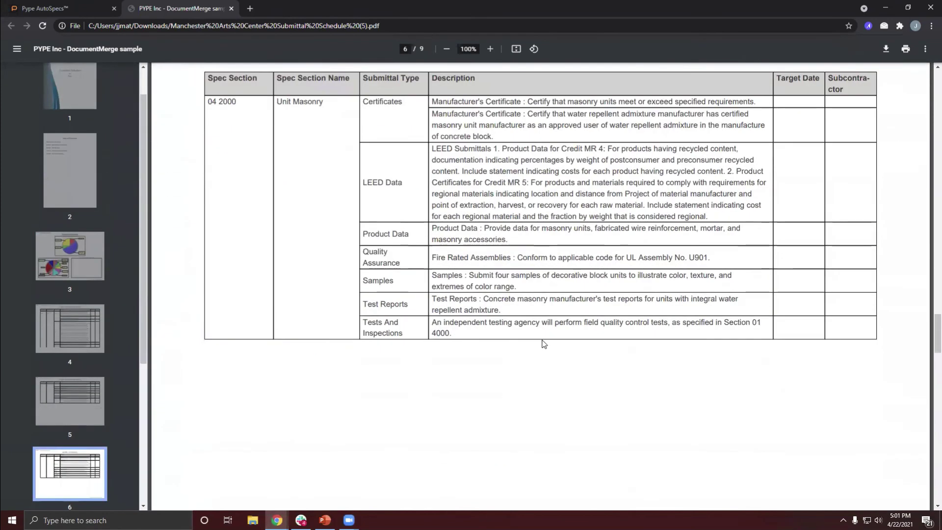
scroll(520, 347, down, 13)
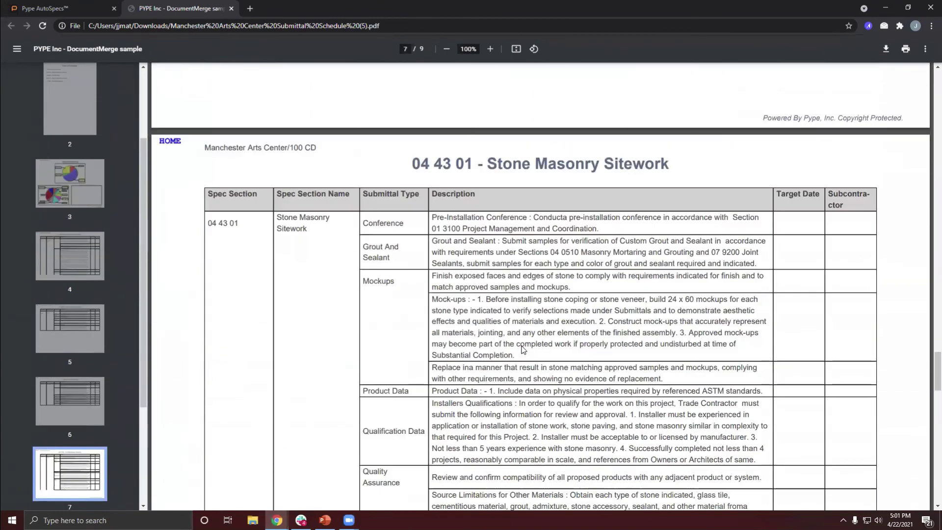
scroll(523, 350, down, 18)
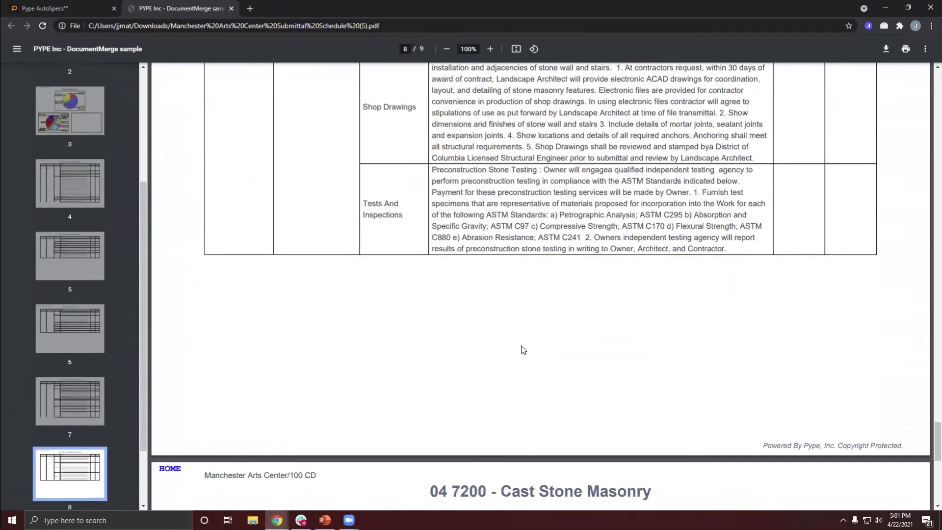
scroll(523, 350, down, 4)
scroll(521, 349, up, 9)
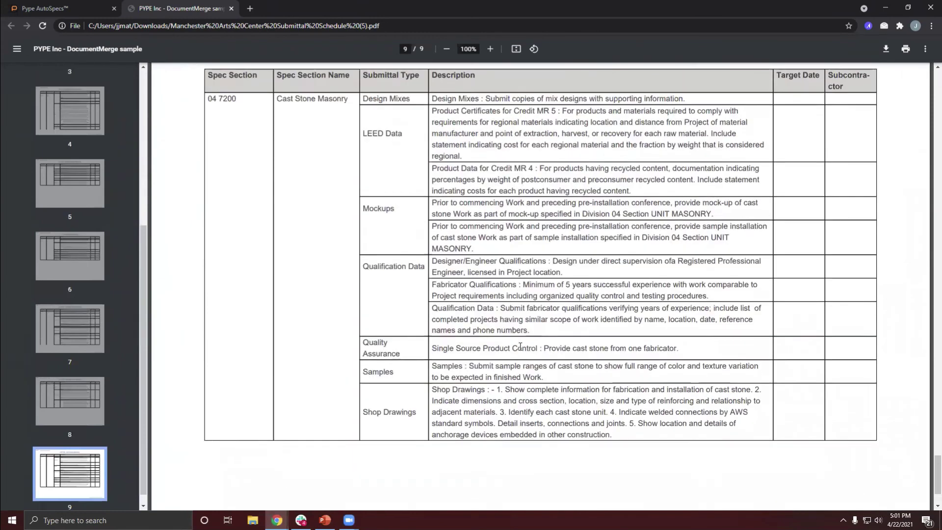
scroll(521, 350, up, 1)
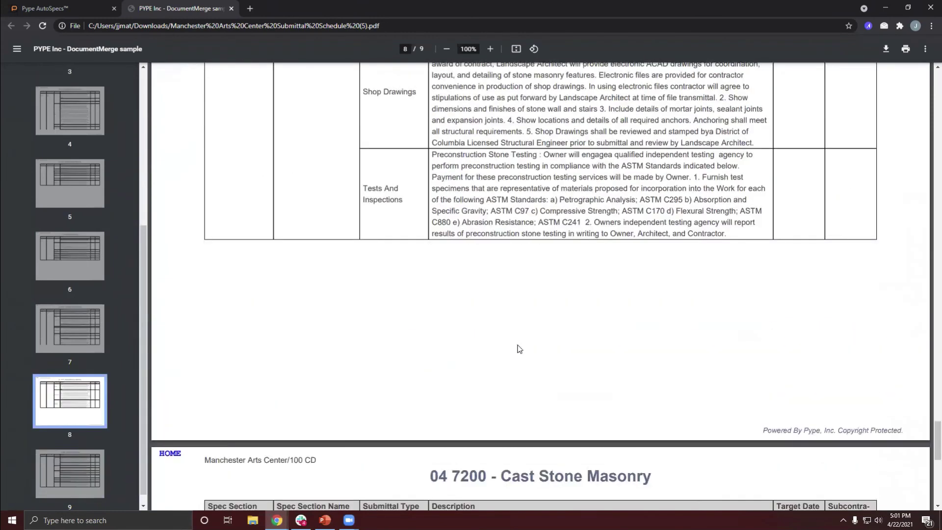
Close the PDF report, return to the Smart Register and look over the available report types
click(231, 9)
click(14, 135)
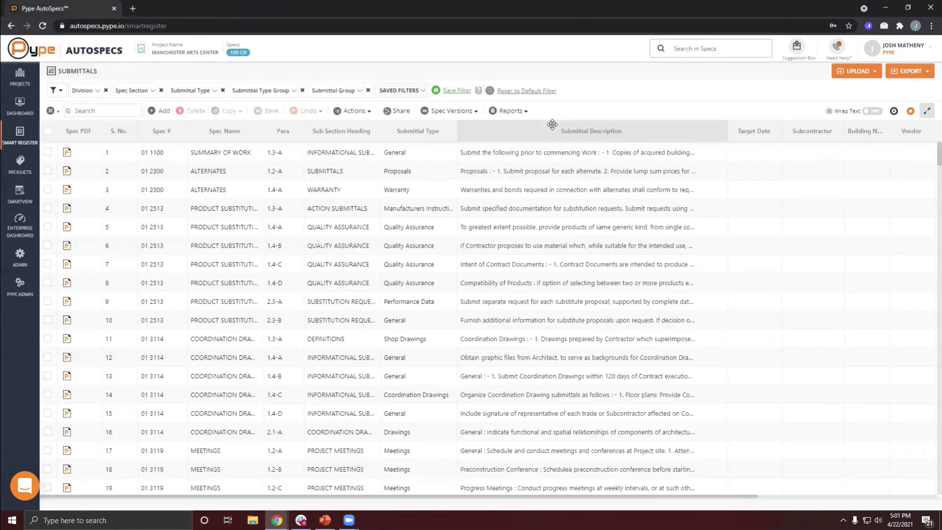
click(508, 113)
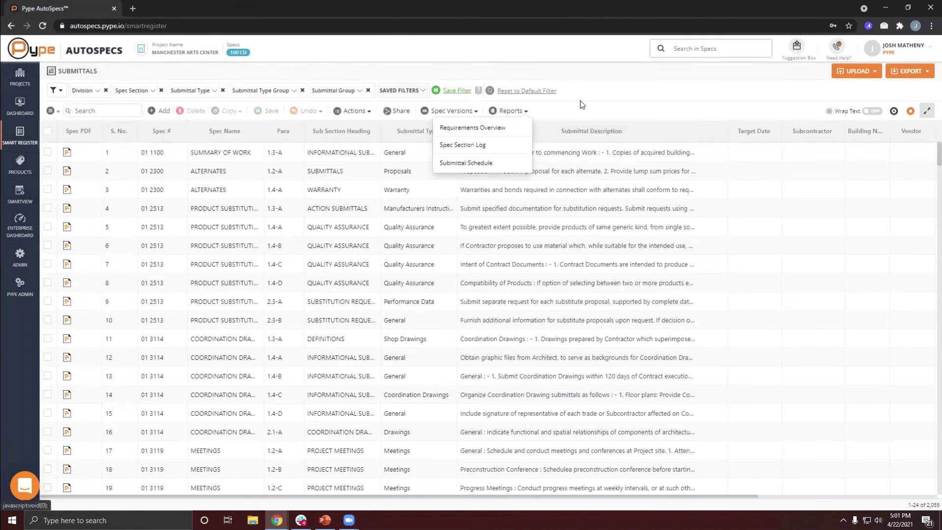
click(603, 94)
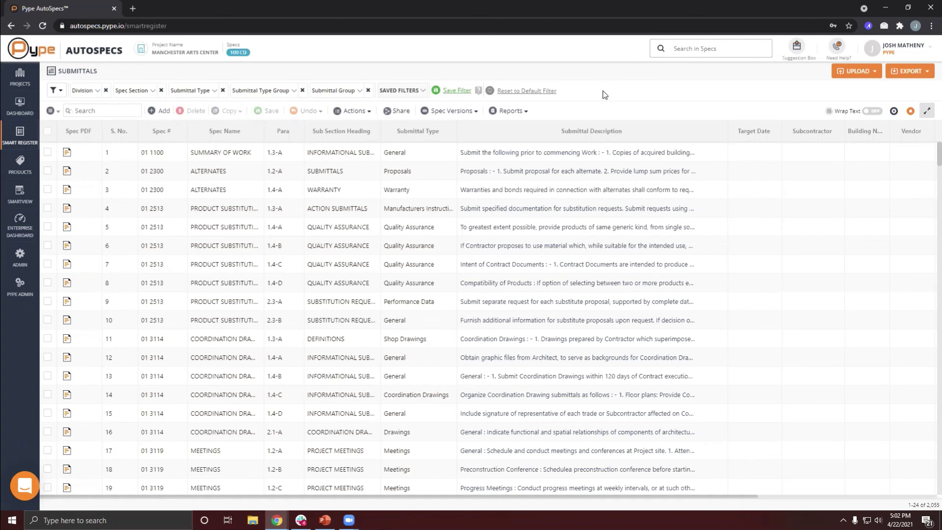
Start an export to BIM 360 Submittals and authorize AutoSpecs to access the Autodesk account
click(914, 68)
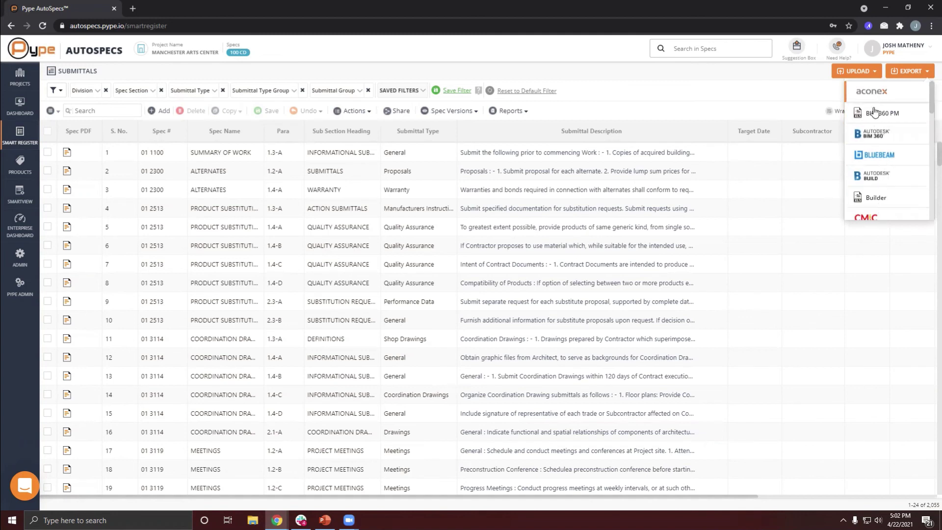
click(877, 137)
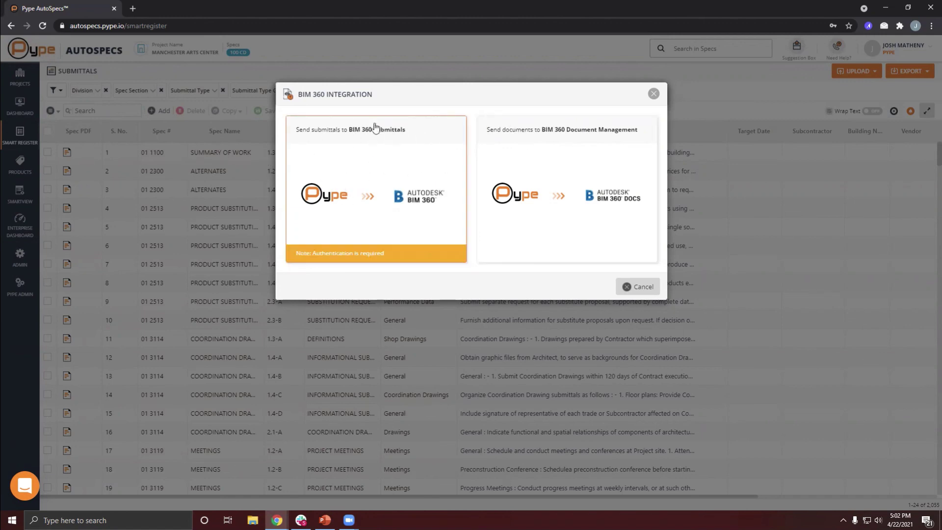
click(367, 167)
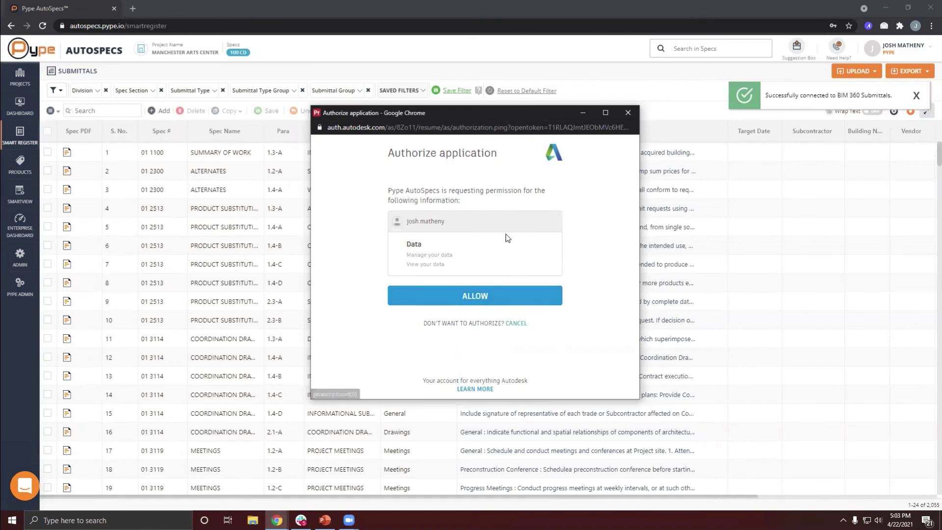
click(465, 300)
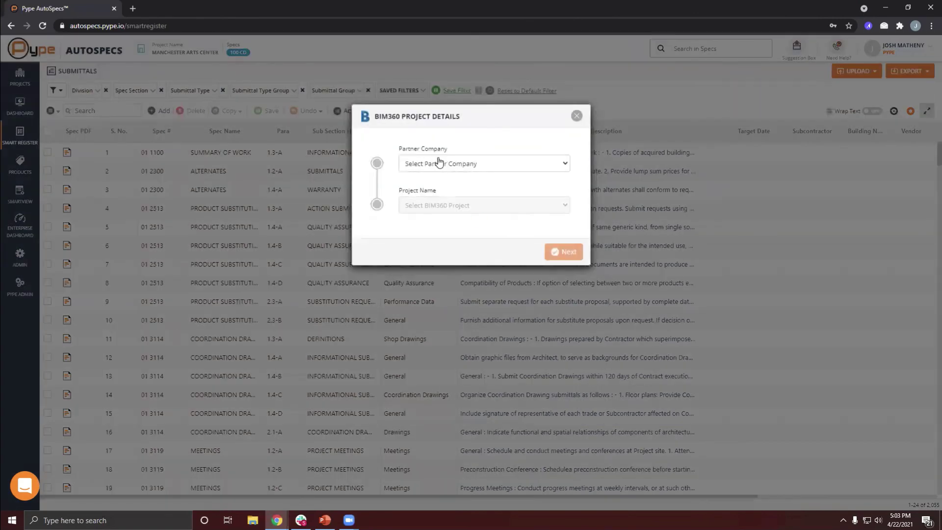
Choose Pype Inc as partner company and the BIM 360 integration project, and proceed past the submittal type mapping
click(437, 163)
click(431, 206)
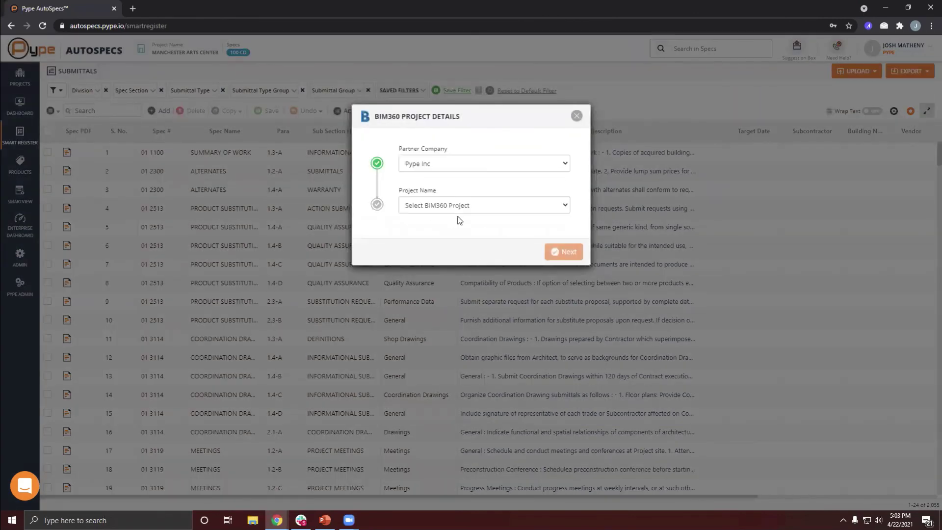
click(463, 206)
click(428, 237)
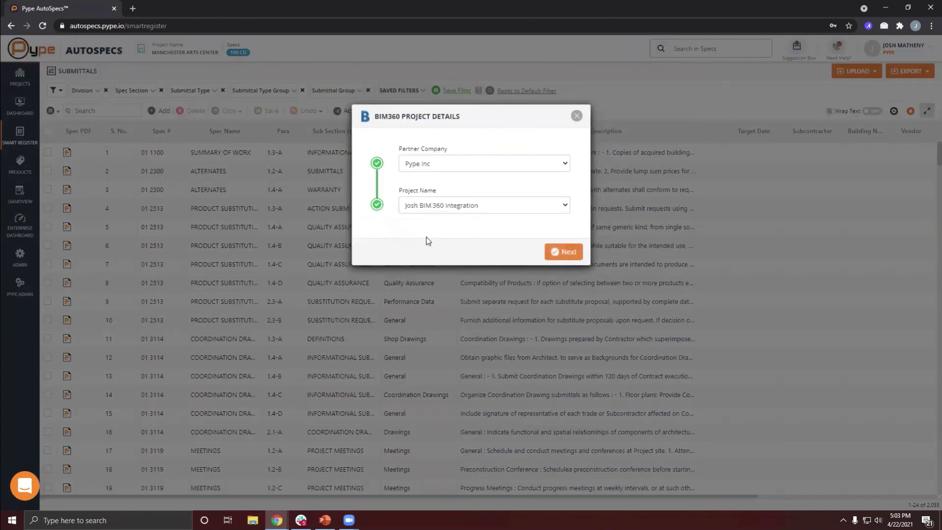
click(556, 251)
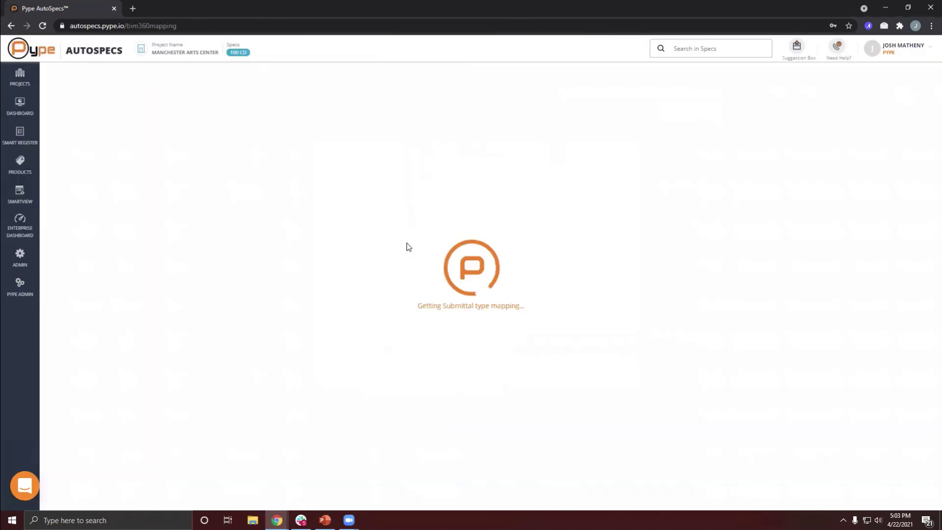
click(877, 488)
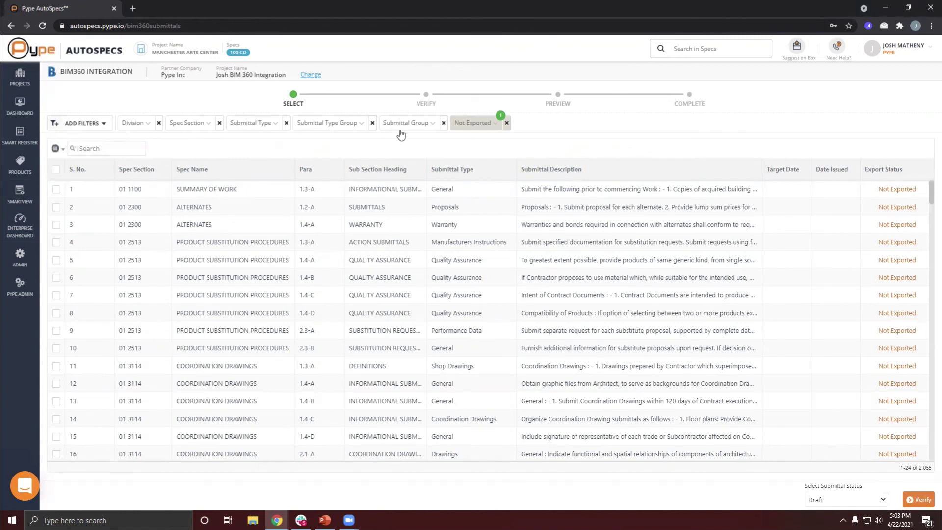
Filter the exportable submittals to the Action And Informational and Mockups submittal groups
click(434, 124)
click(341, 182)
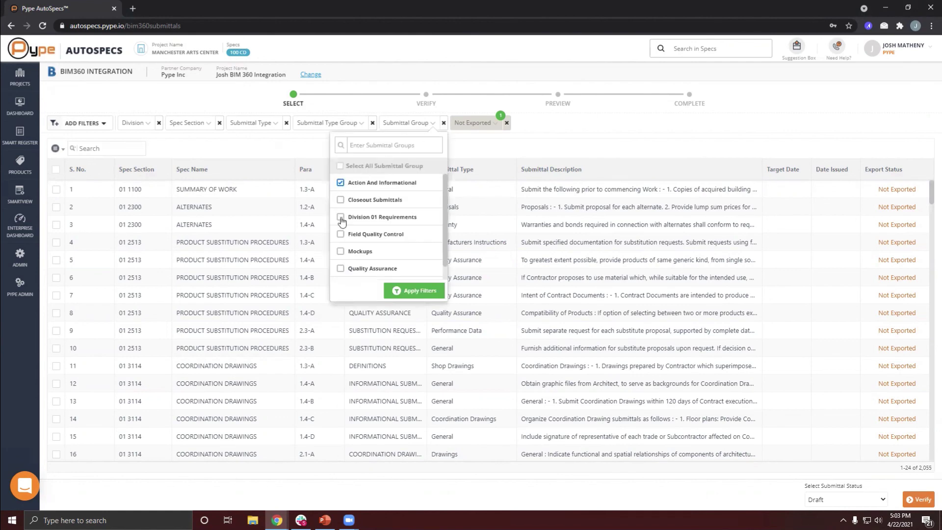
click(341, 251)
click(435, 292)
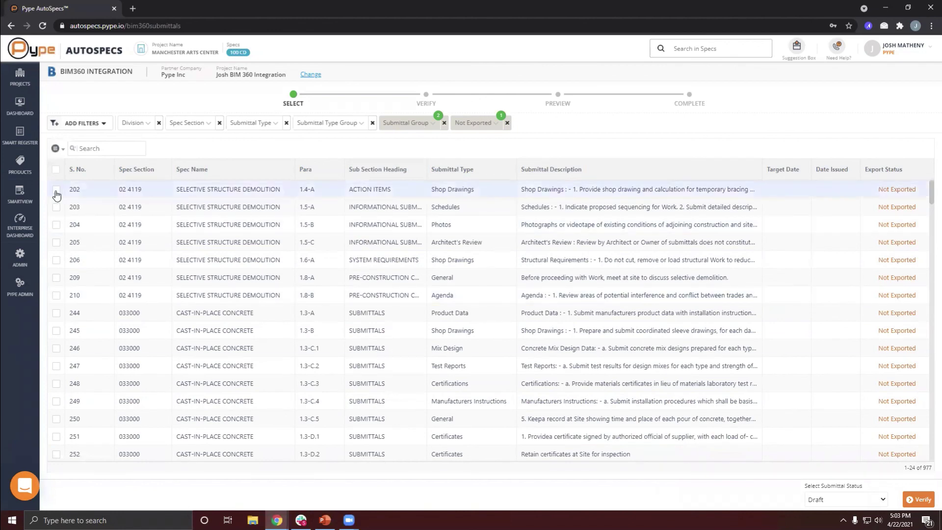
Select the first six submittals, numbers 202 to 209, for export and clear the selection
drag(56, 195, 56, 278)
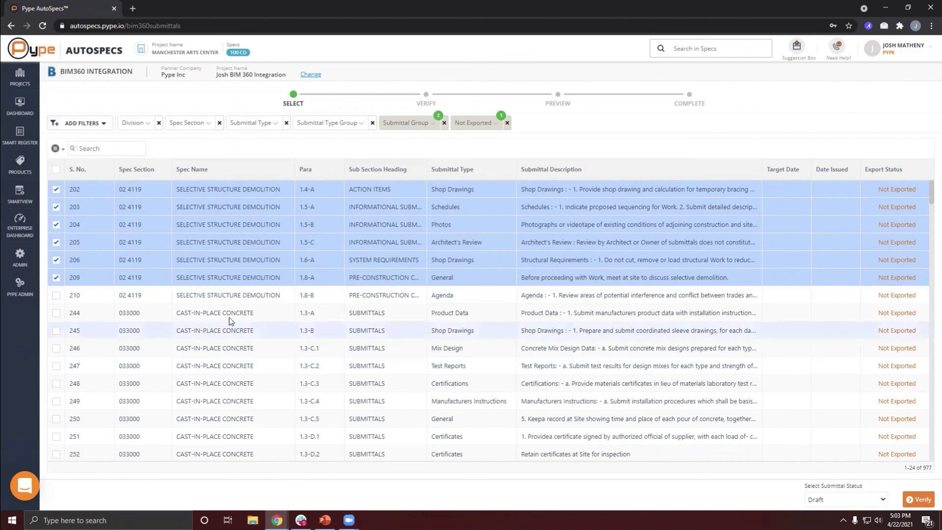
click(56, 170)
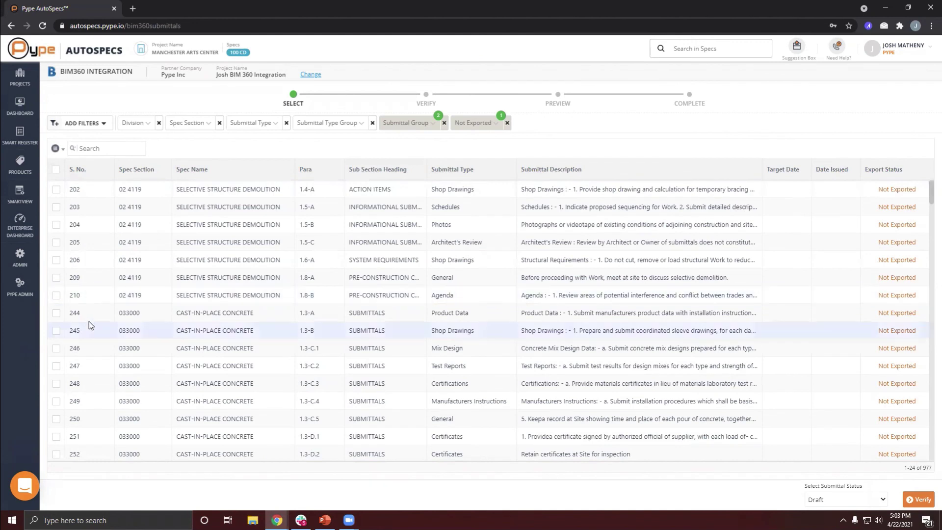
Select cast-in-place concrete submittals 244, 245 and 246, verify and preview them, and export them to BIM 360
scroll(51, 290, down, 1)
drag(56, 268, 56, 300)
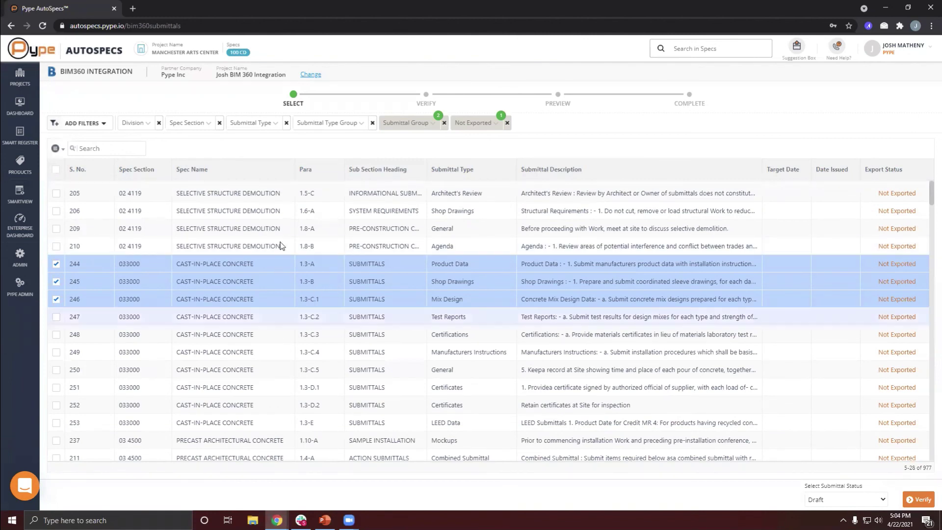
click(924, 500)
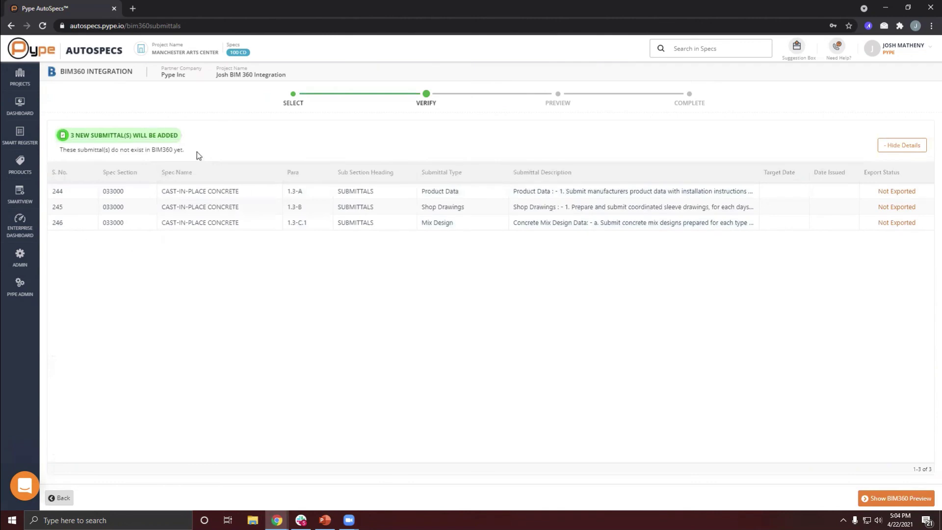
click(901, 498)
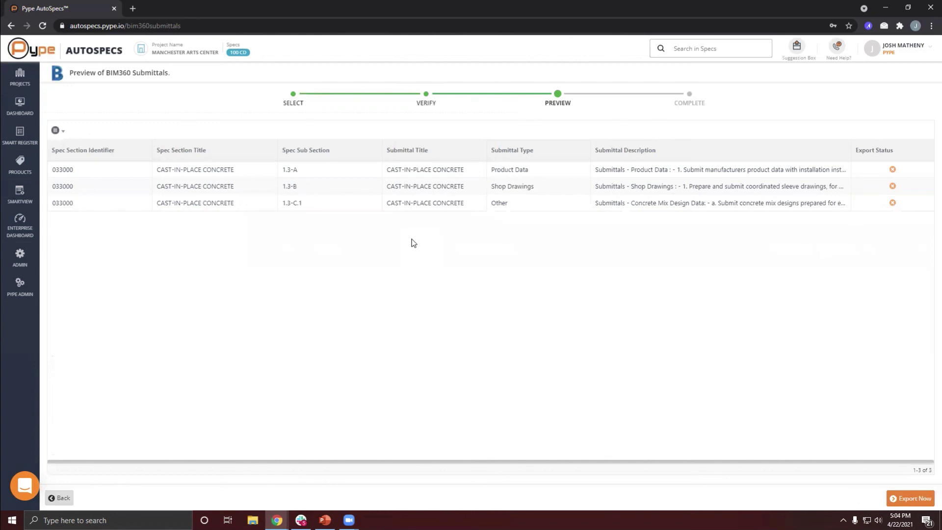
click(907, 502)
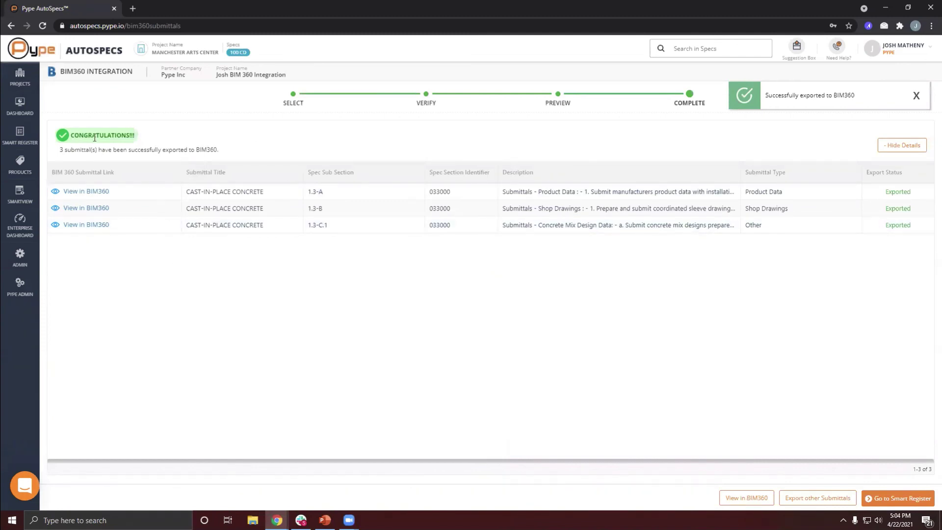
drag(92, 135, 190, 137)
click(190, 138)
View the exported submittals in BIM 360 and select the three CAST-IN-PLACE CONCRETE items, numbers 320 to 322
click(744, 498)
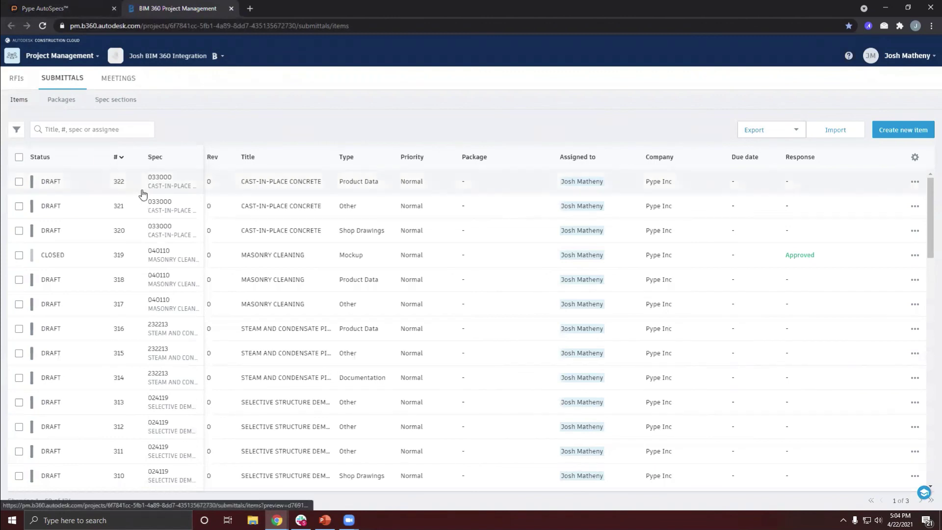
click(20, 230)
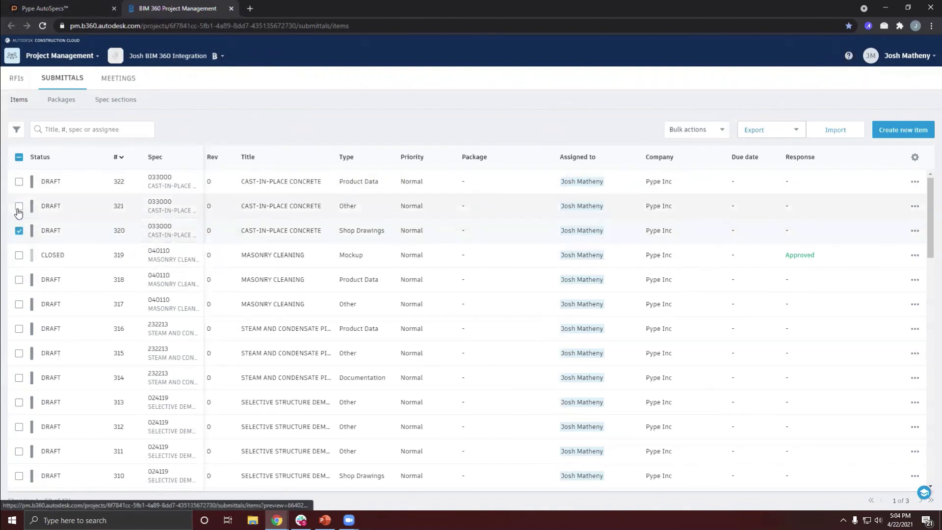
click(19, 206)
click(19, 181)
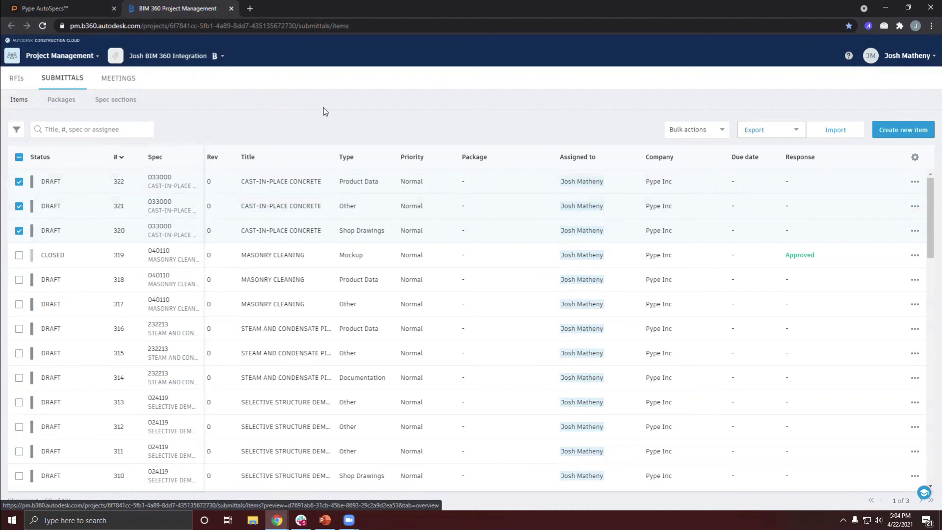
Return to the AutoSpecs Smart Register and start an export of the submittals in PlanGrid format
click(79, 13)
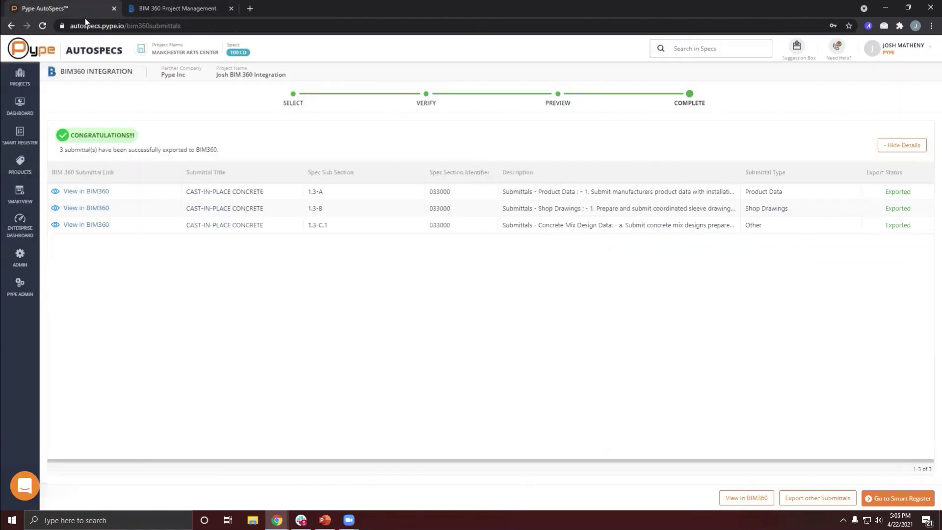
click(15, 137)
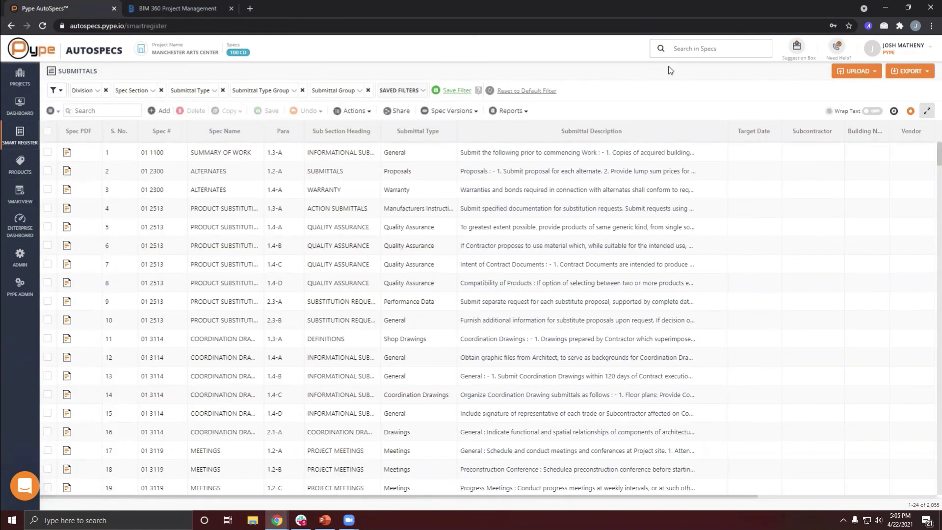
click(920, 74)
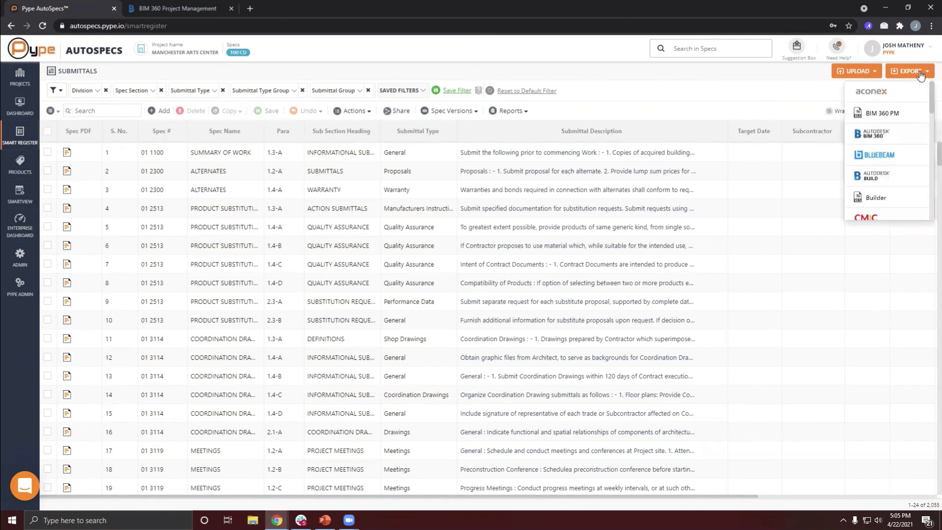
scroll(896, 148, down, 3)
scroll(897, 155, down, 1)
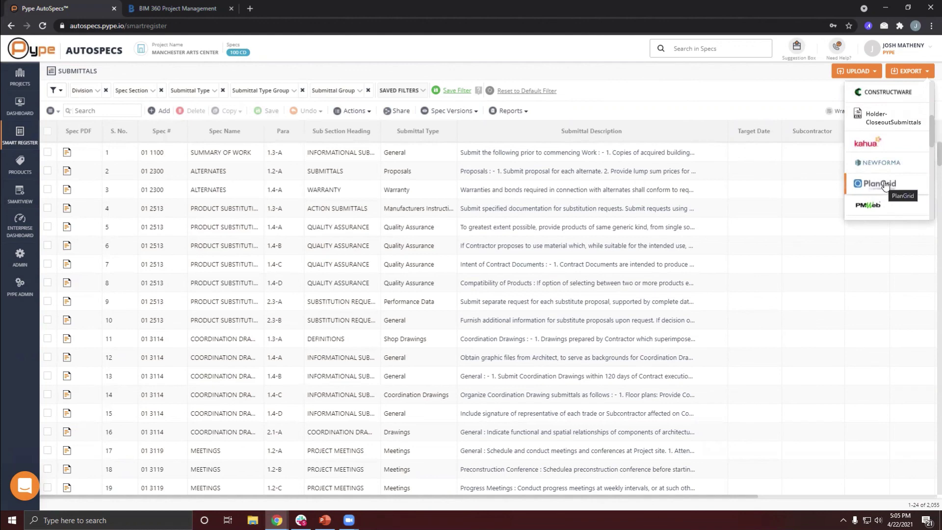
click(871, 187)
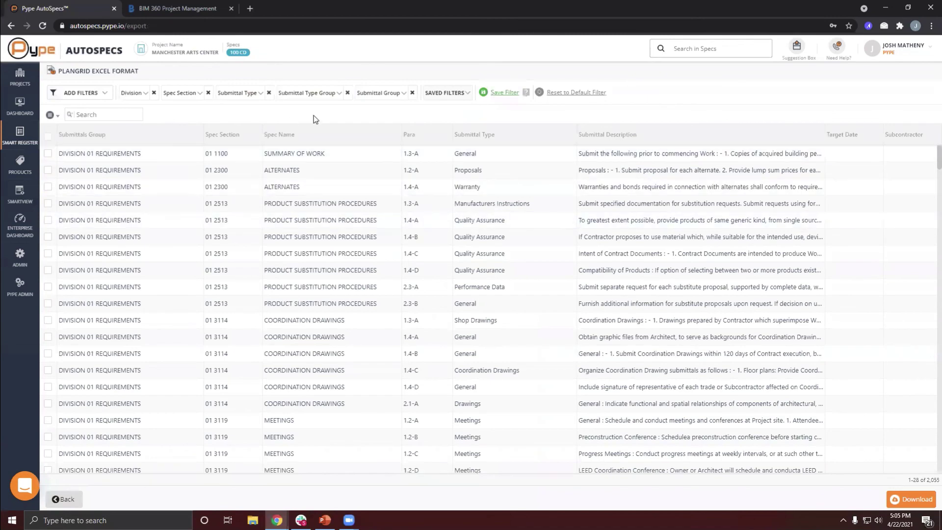
Filter the PlanGrid export list to the Action And Informational and Mockups submittal groups
click(387, 93)
click(320, 154)
click(320, 227)
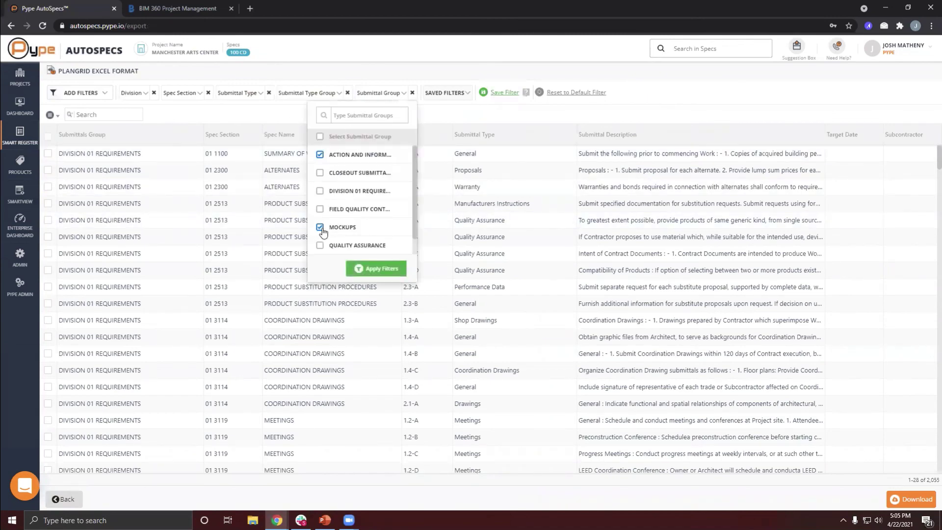
click(378, 269)
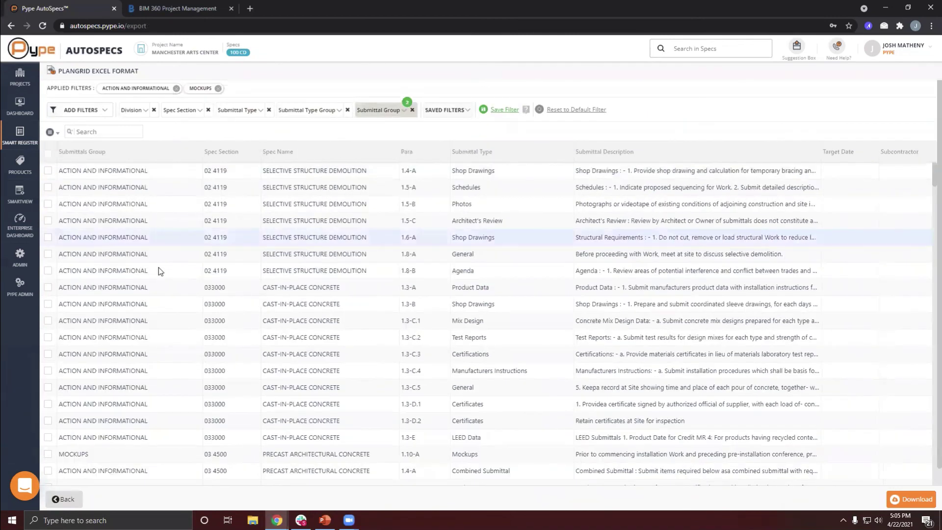
Select cast-in-place concrete submittals 1.3-A, 1.3-B and 1.3-C.1 and download them as a PlanGrid Excel file
click(47, 288)
click(47, 305)
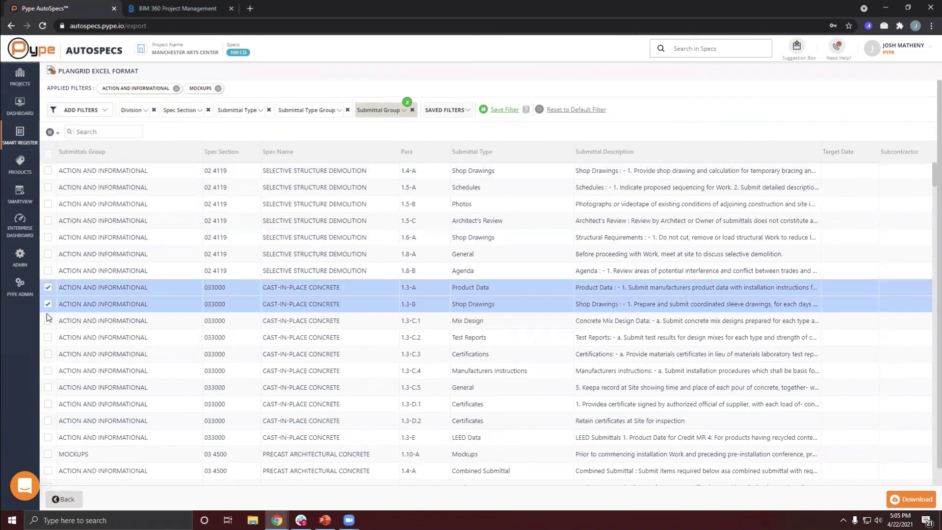
click(48, 321)
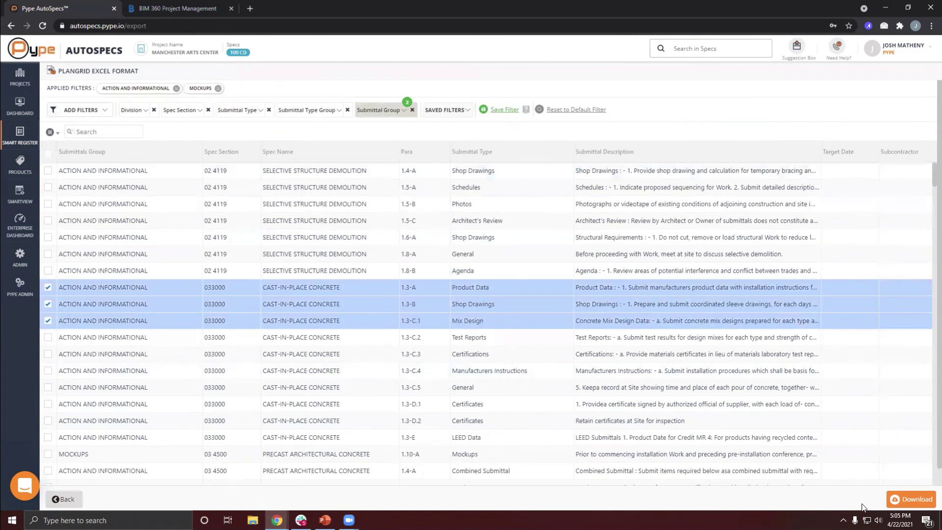
click(907, 499)
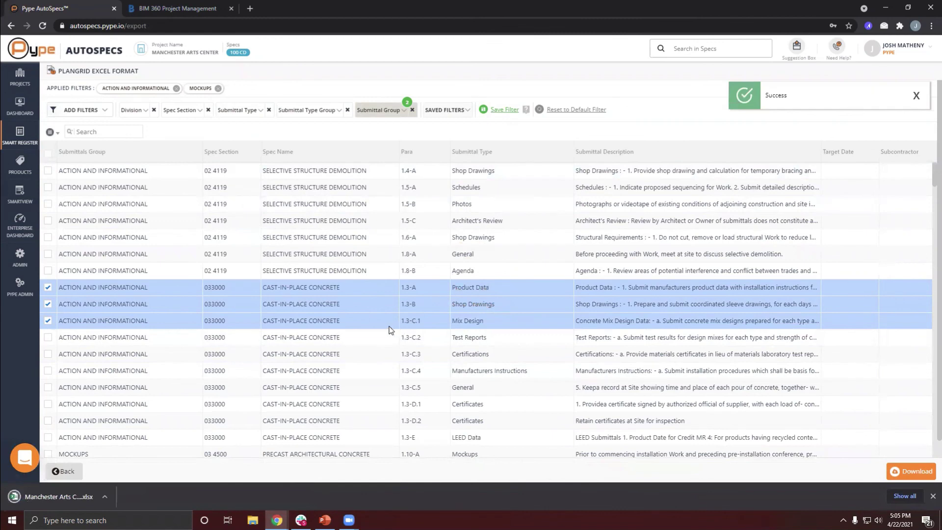
Open the downloaded PlanGrid workbook in Excel, enable editing, review the exported submittal rows, and close the workbook
click(60, 499)
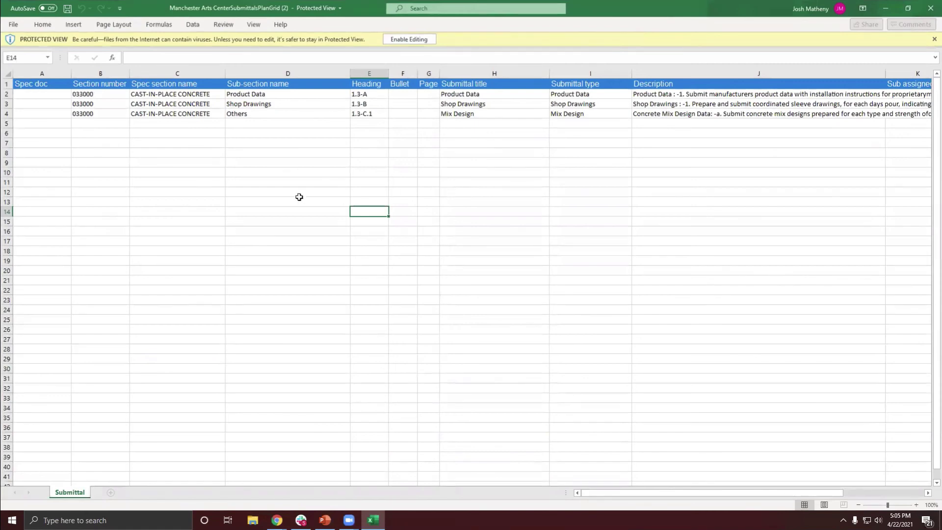
click(300, 198)
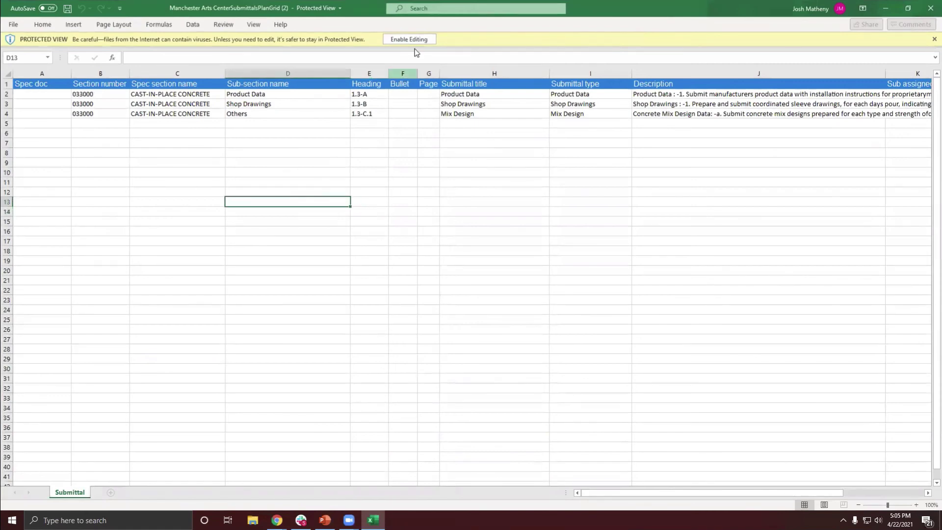
click(408, 39)
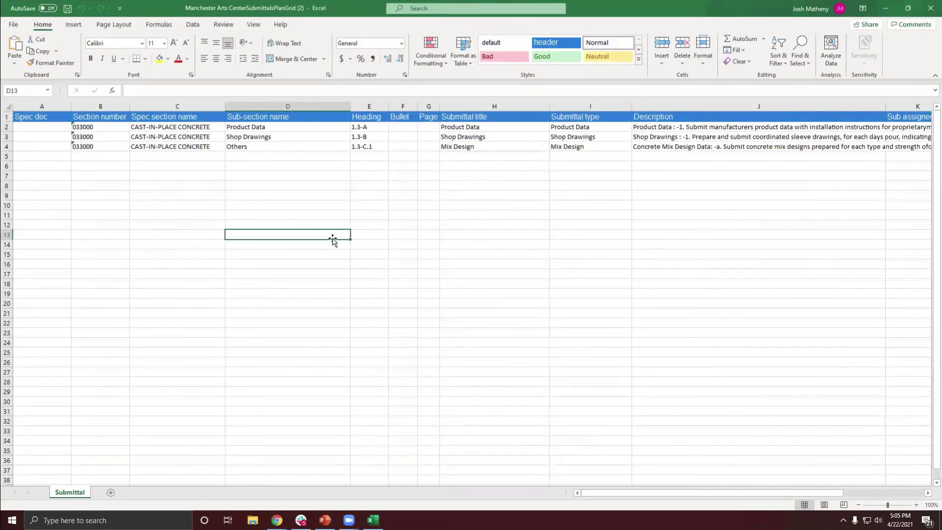
click(431, 253)
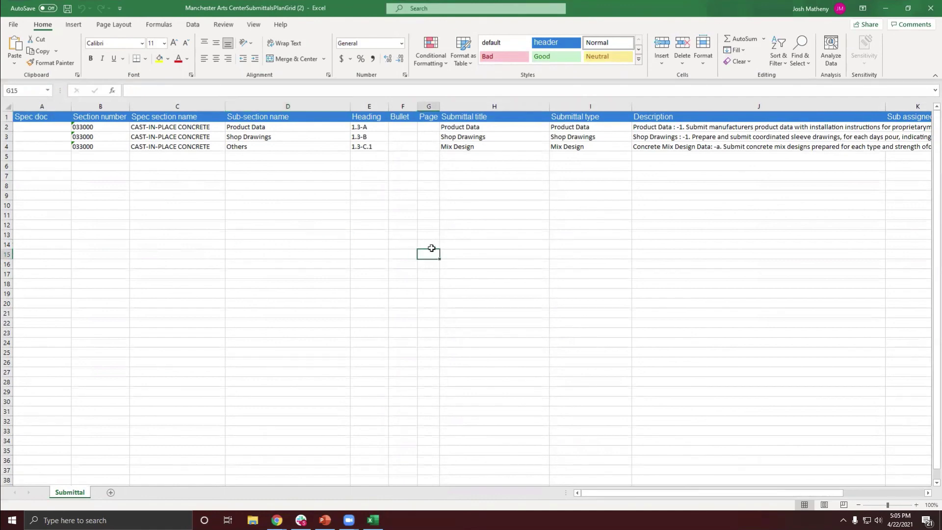
click(308, 212)
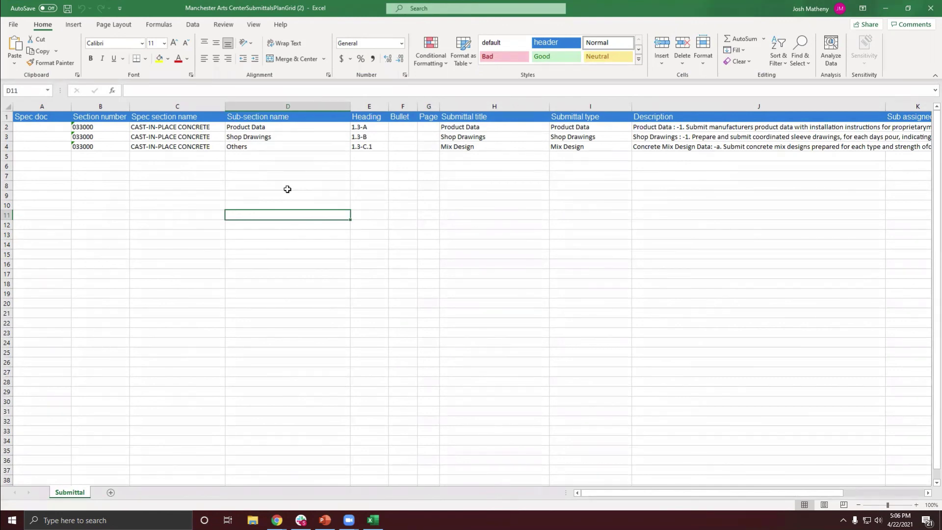
click(931, 8)
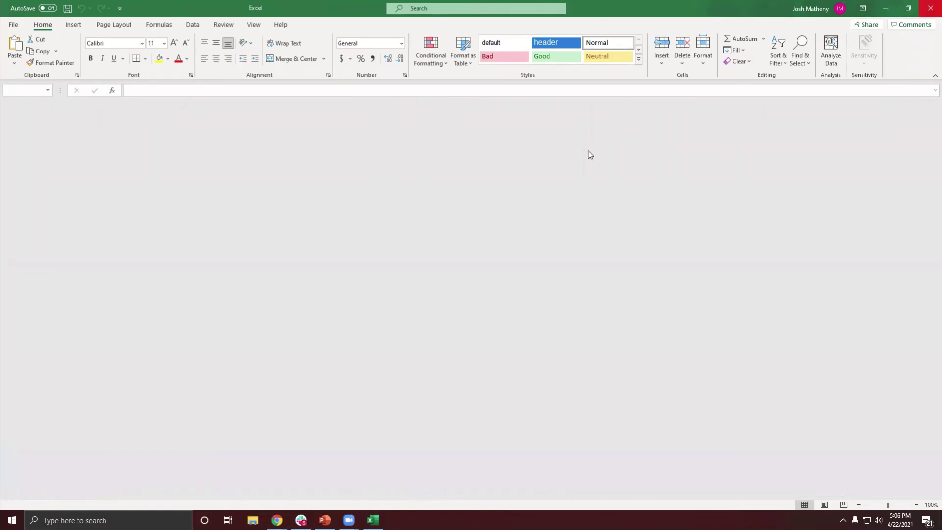
Return to the Smart Register in AutoSpecs, then view the support chat and close it again
click(19, 135)
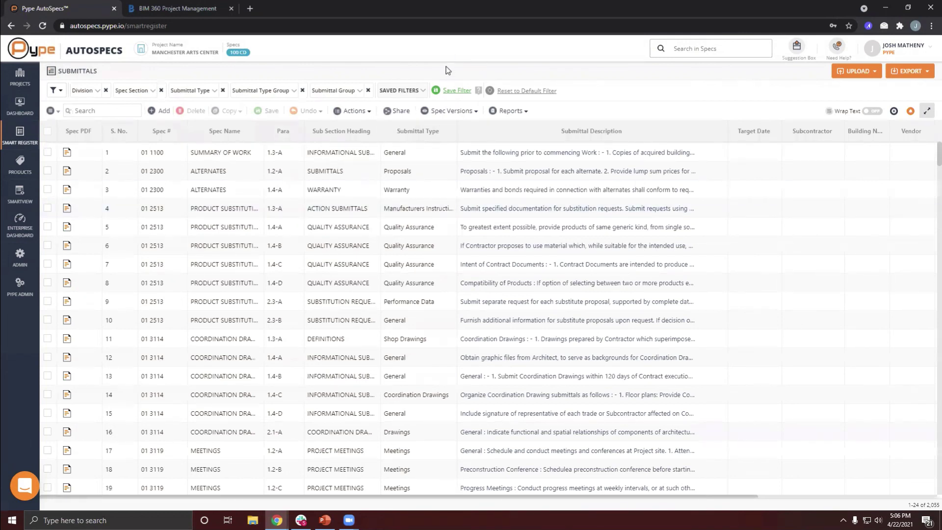
click(19, 485)
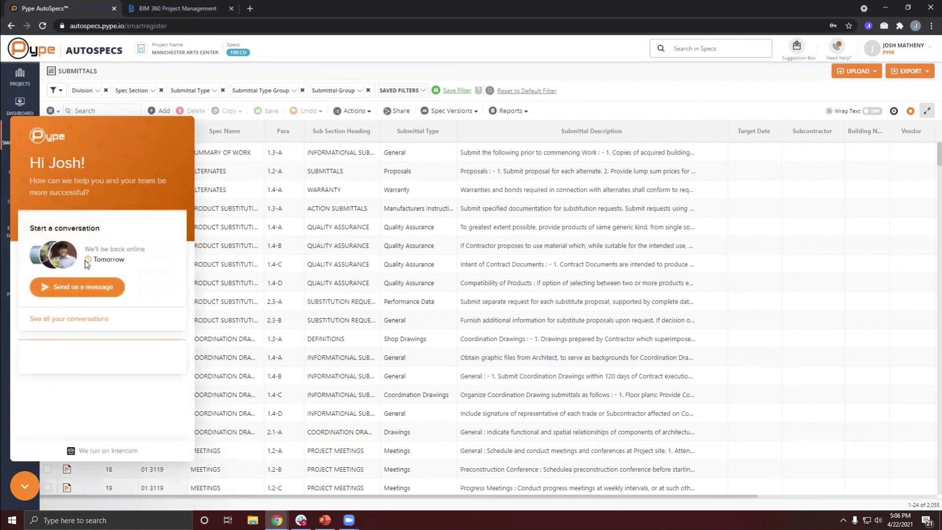
click(24, 489)
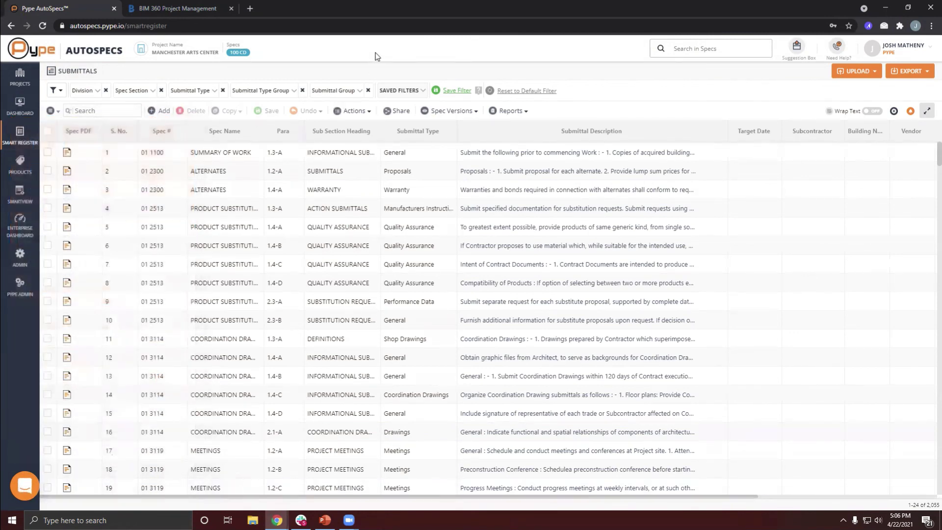